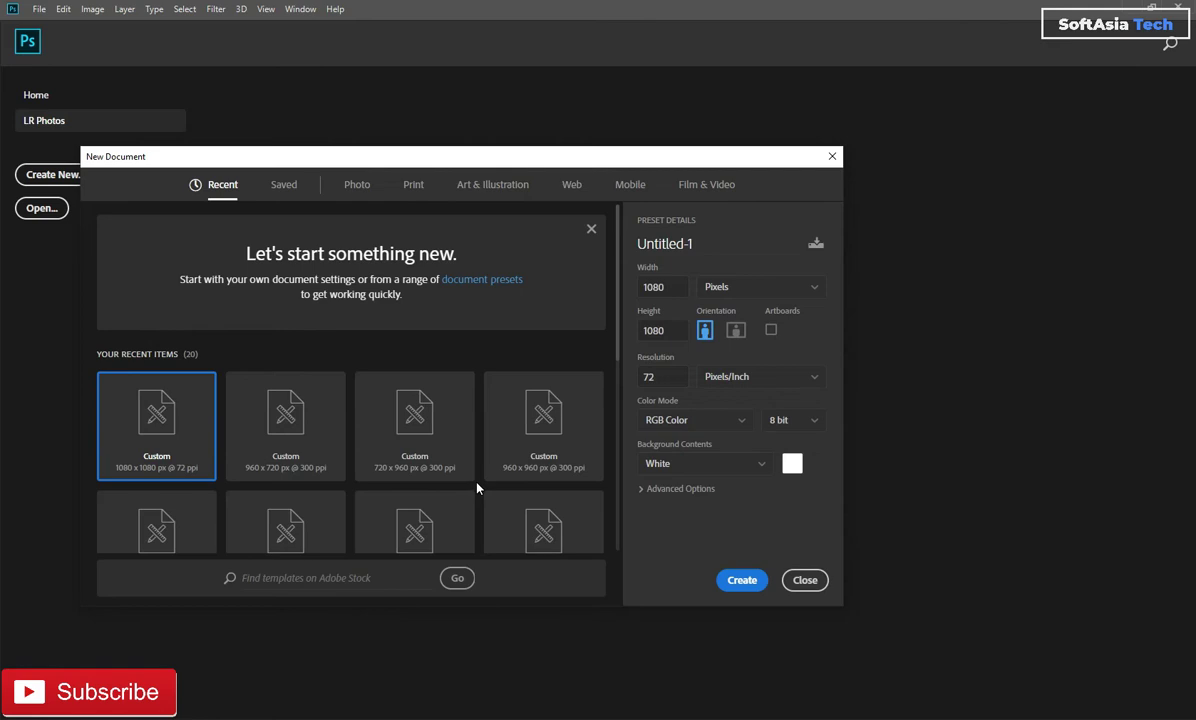
# Name the new 1080 × 1080 px, 72 ppi document 'Banner or Social Media Post' and create it.
pyautogui.click(705, 246)
pyautogui.write('Banner or Social Media Post')
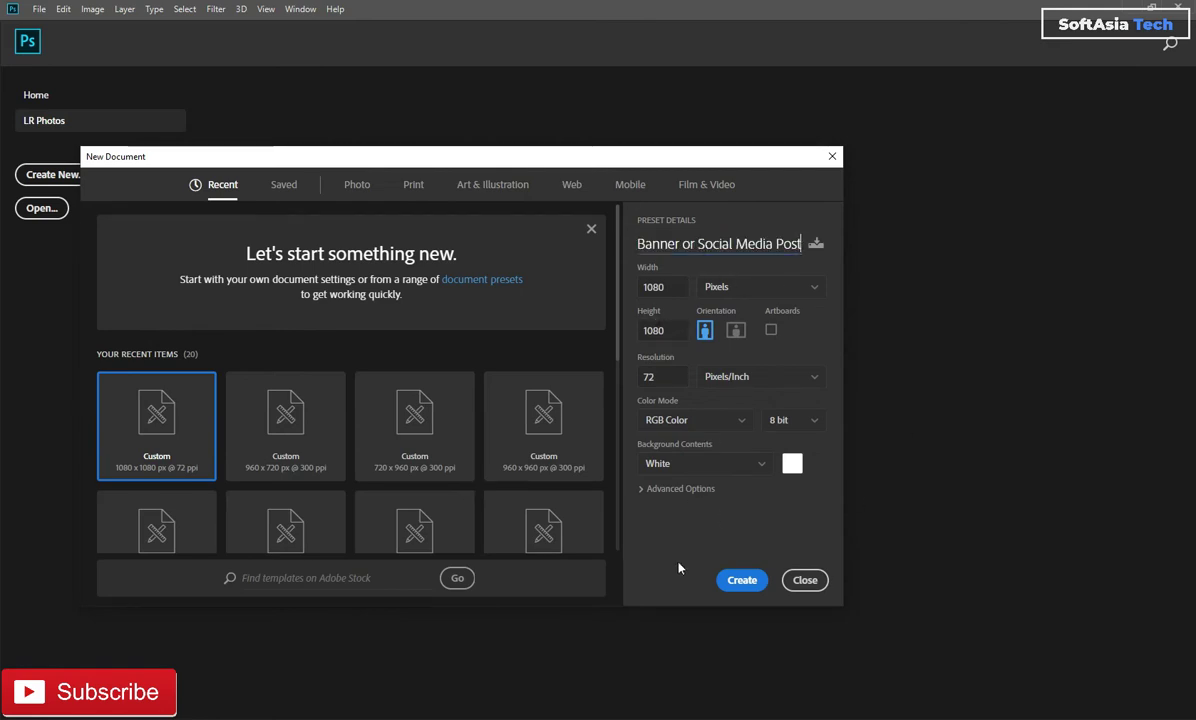
pyautogui.click(740, 582)
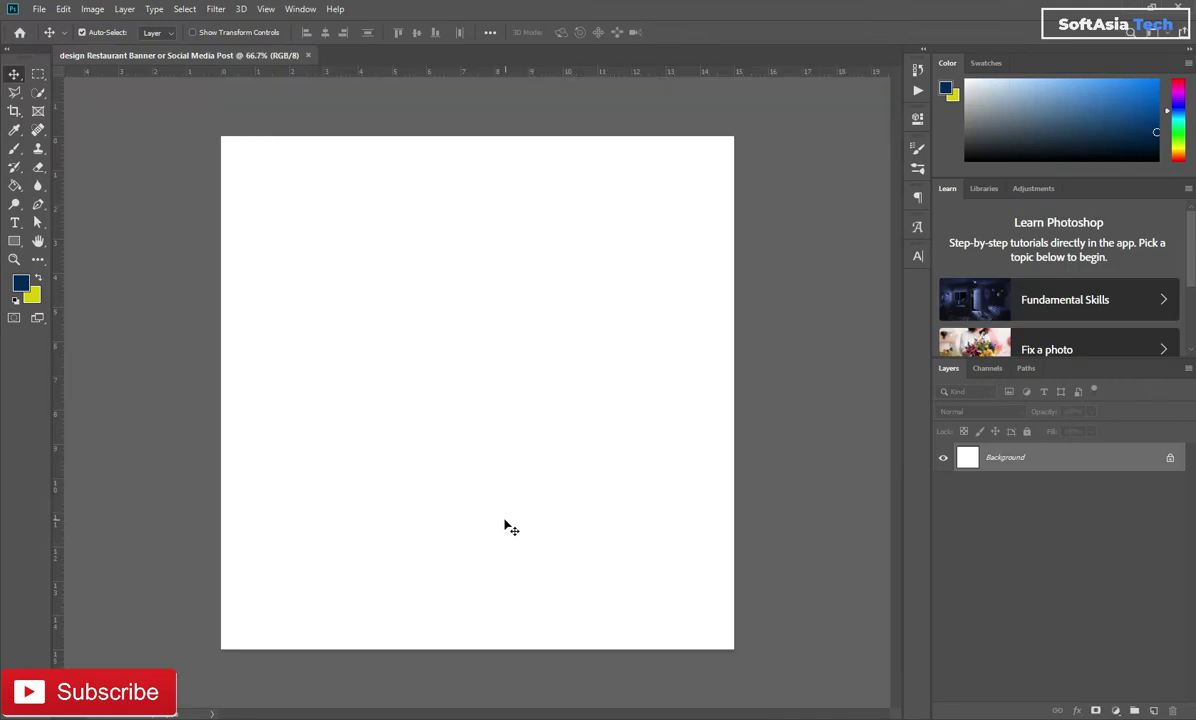
# Add a guide layout with 0.694 in margins on the top, left, bottom and right edges.
pyautogui.click(263, 11)
pyautogui.click(305, 384)
pyautogui.doubleClick(369, 336)
pyautogui.write('0.694')
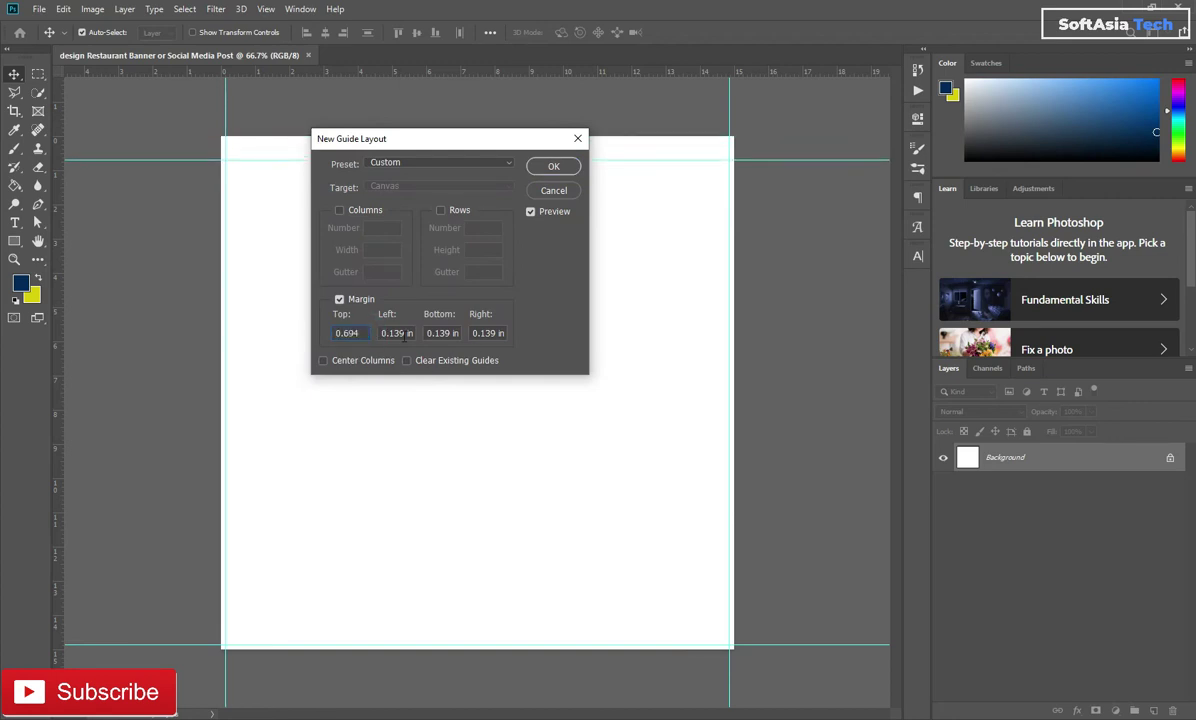
pyautogui.press('Tab')
pyautogui.write('0.694')
pyautogui.press('Tab')
pyautogui.write('069')
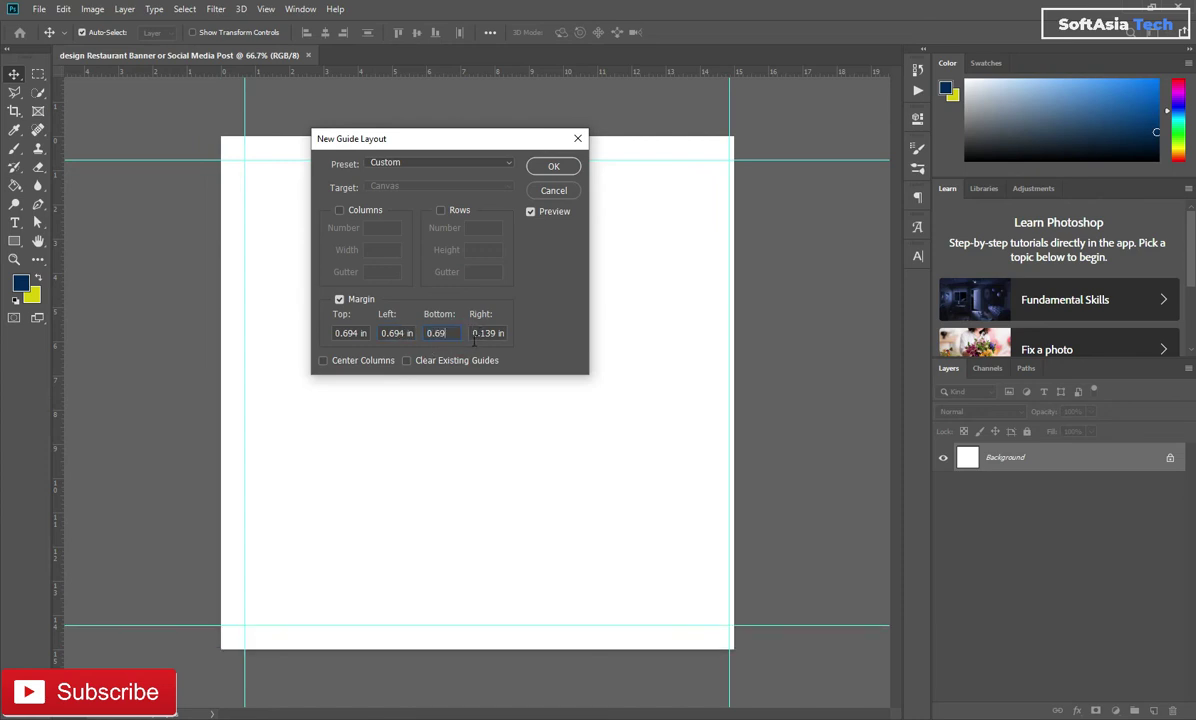
pyautogui.write('0.694')
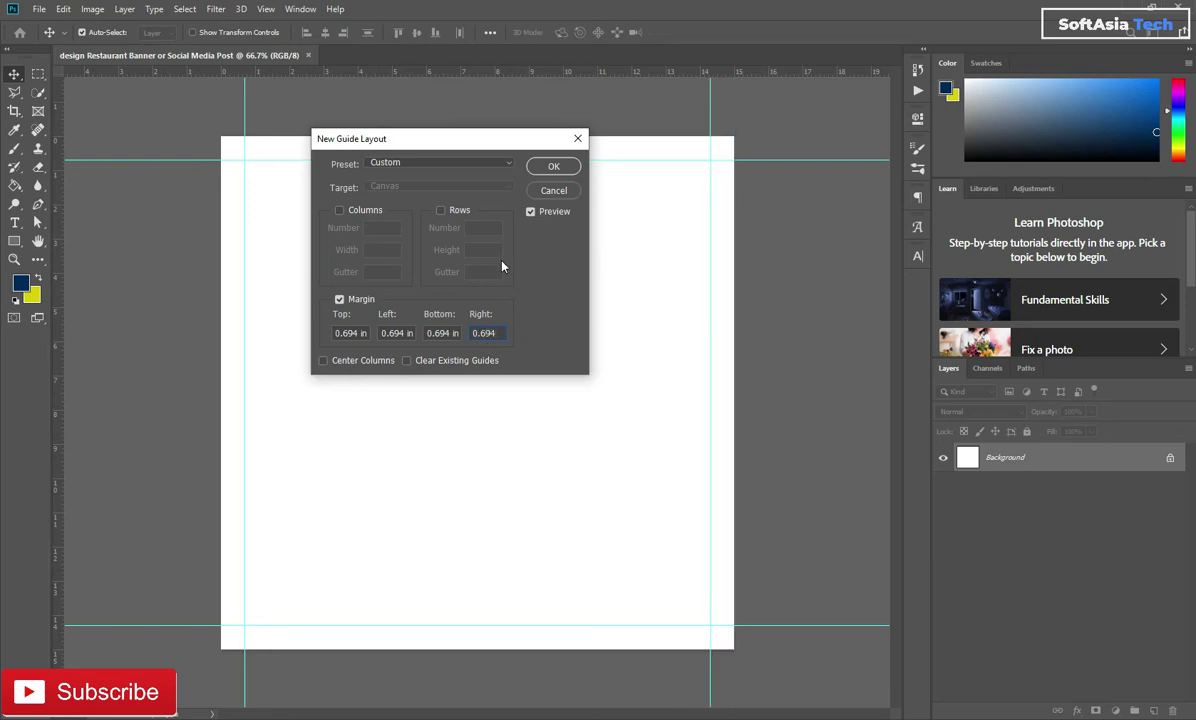
pyautogui.click(545, 169)
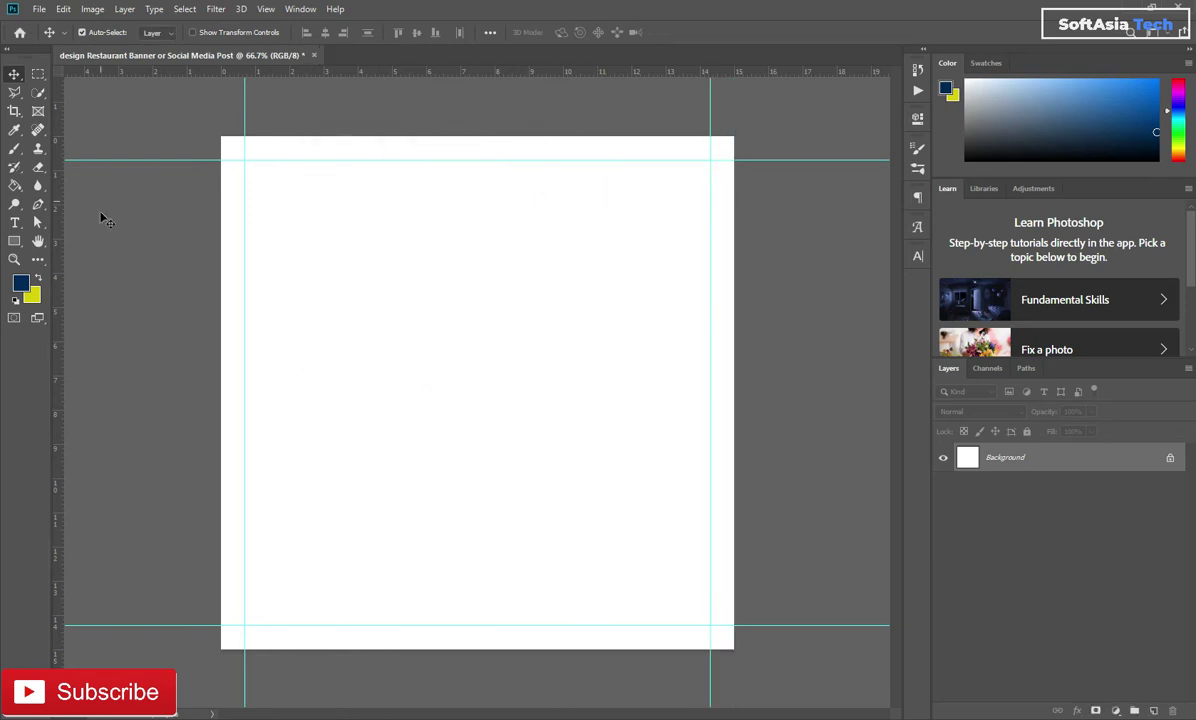
# Set the foreground colour to navy #01295a.
pyautogui.click(22, 284)
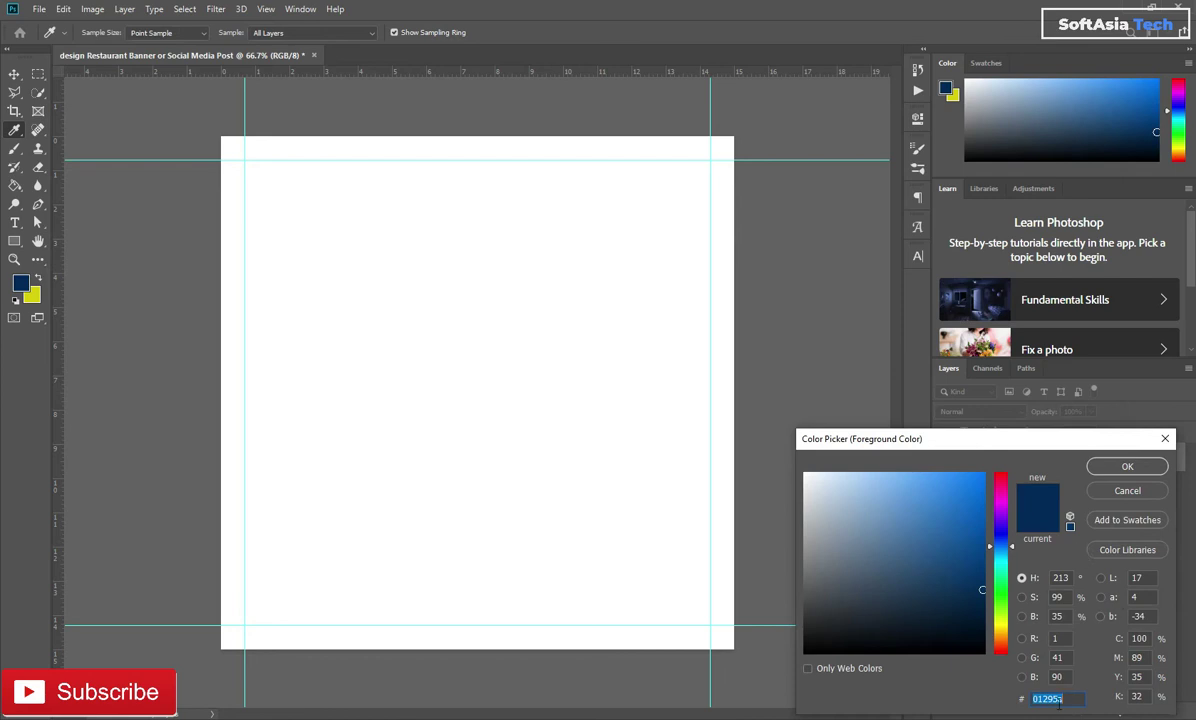
pyautogui.moveTo(967, 453); pyautogui.dragTo(803, 268)
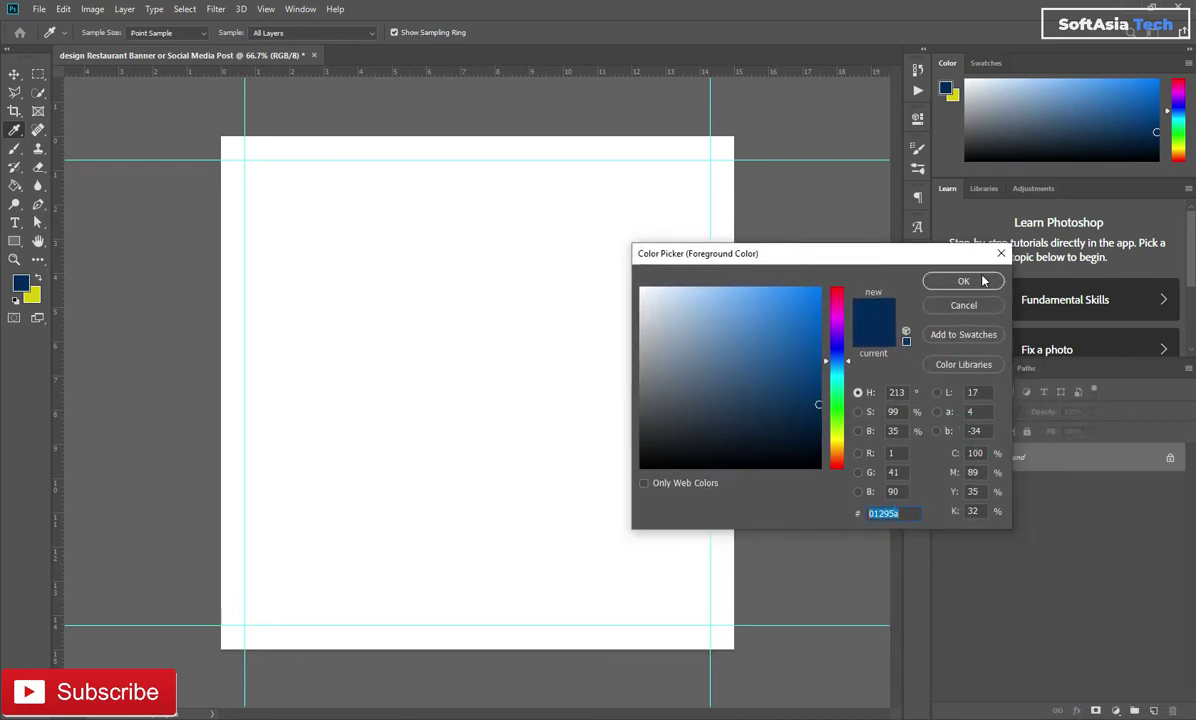
pyautogui.click(980, 281)
pyautogui.press('v')
# Draw a navy rectangle, Rectangle 1, covering the entire canvas.
pyautogui.click(15, 242)
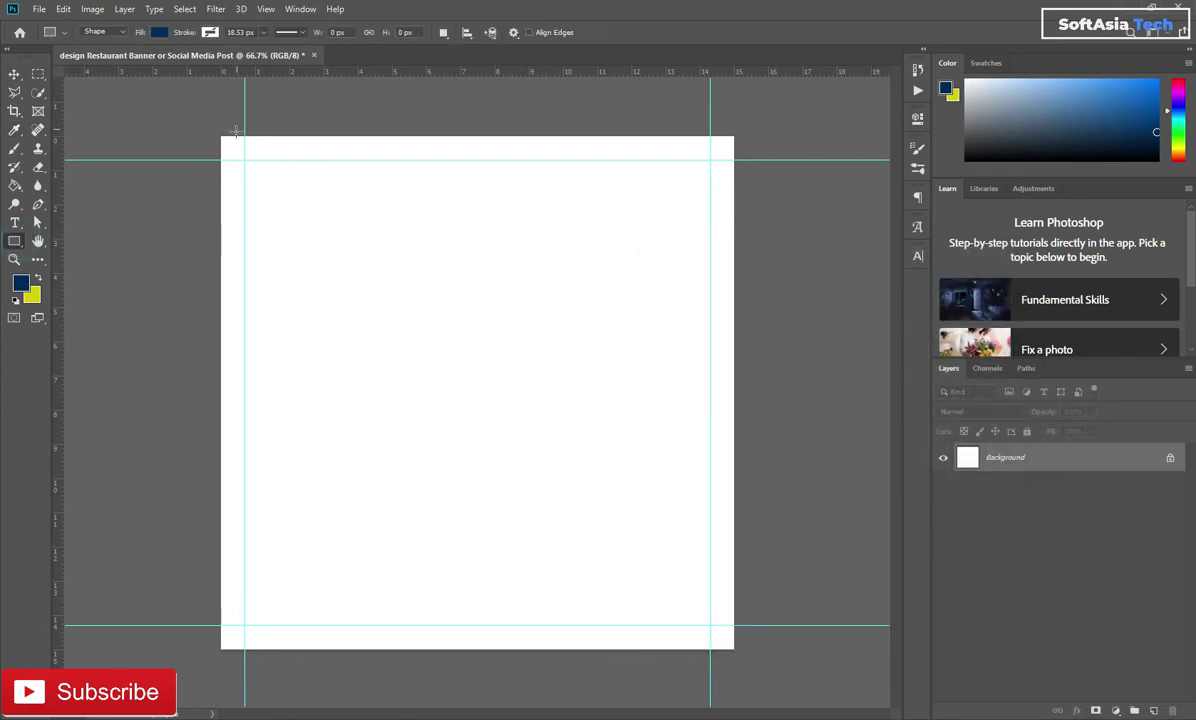
pyautogui.moveTo(218, 136); pyautogui.dragTo(733, 650)
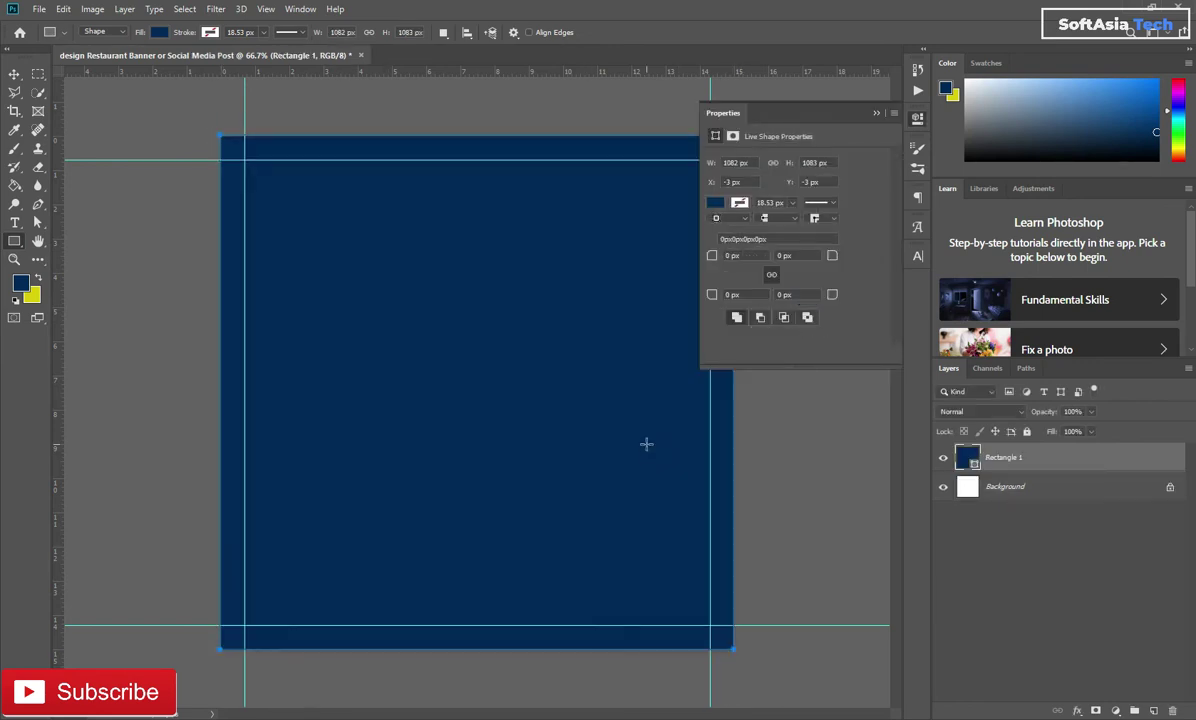
pyautogui.click(879, 113)
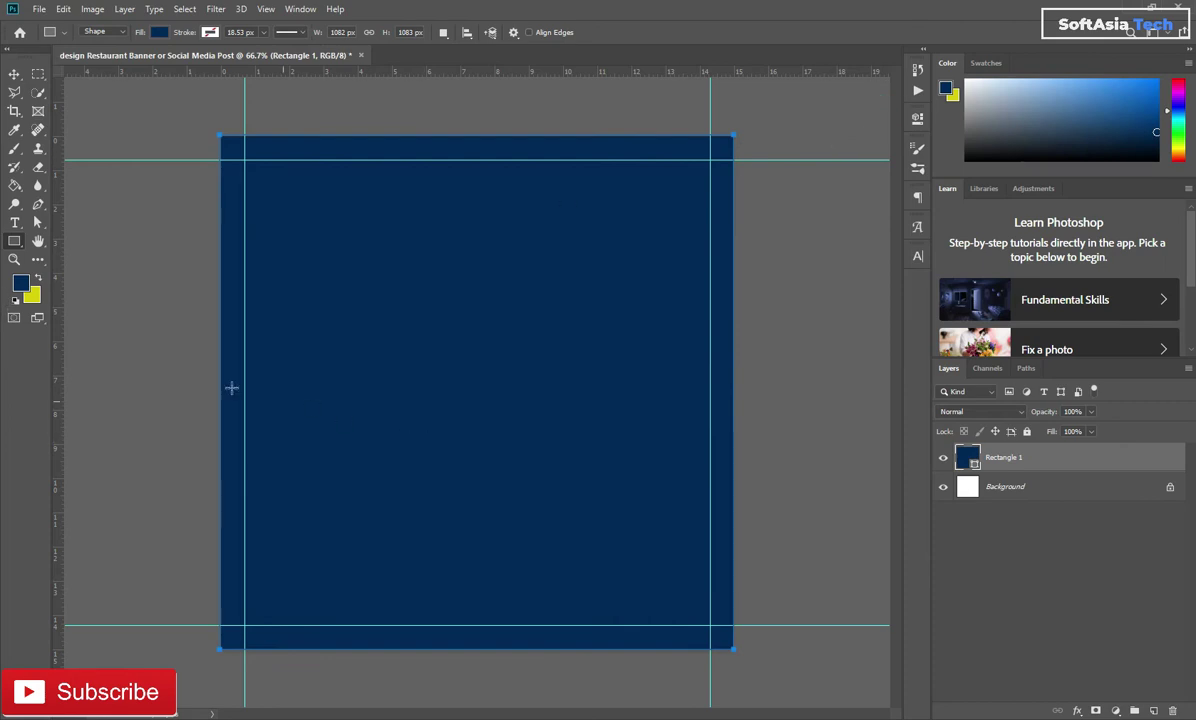
pyautogui.click(38, 204)
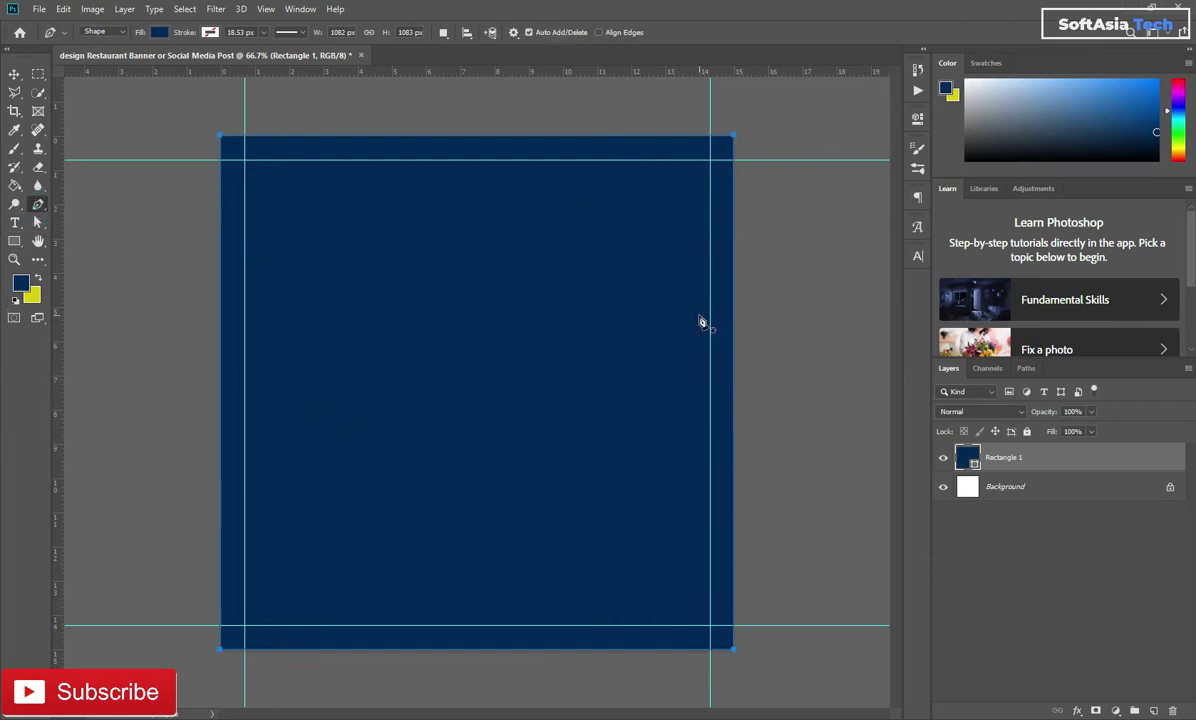
# Draw a wavy Pen-tool edge from above the canvas top to below its bottom.
pyautogui.click(583, 119)
pyautogui.moveTo(618, 289); pyautogui.dragTo(581, 352)
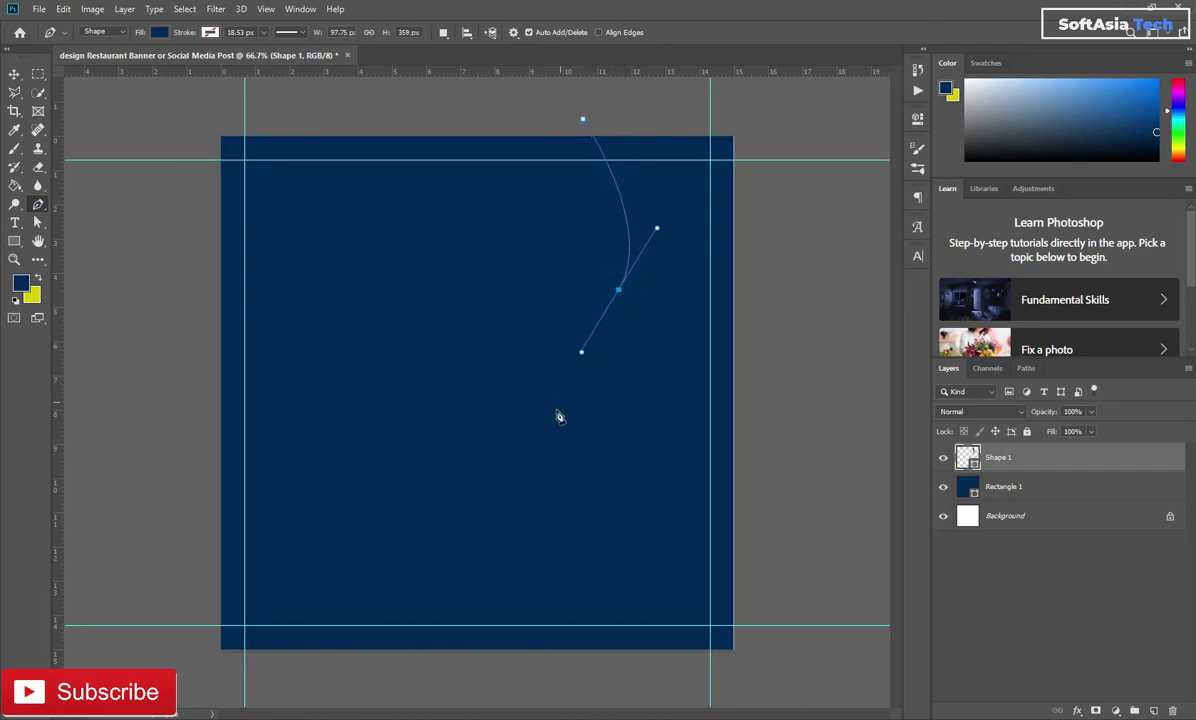
pyautogui.moveTo(532, 490); pyautogui.dragTo(485, 560)
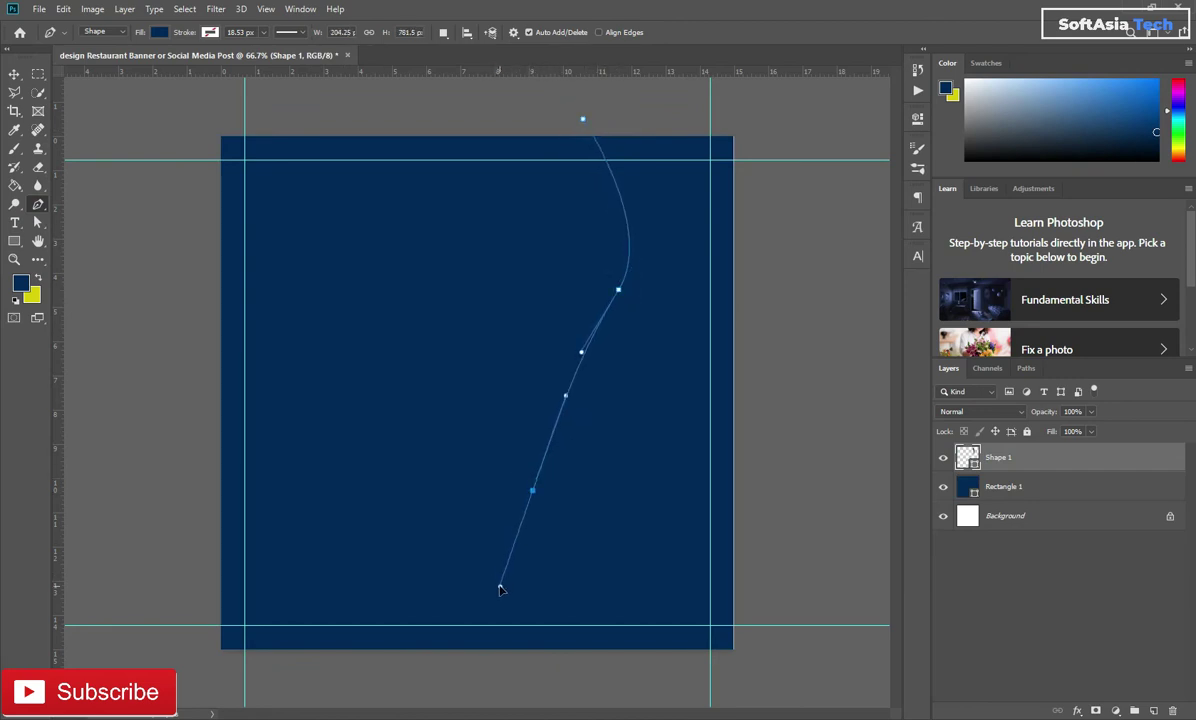
pyautogui.hotkey('ctrl', 'z')
pyautogui.moveTo(572, 392)
pyautogui.mouseDown()
pyautogui.moveTo(519, 460)
pyautogui.moveTo(521, 525)
pyautogui.mouseUp()
pyautogui.hotkey('ctrl', 'z')
pyautogui.moveTo(517, 640); pyautogui.dragTo(697, 715)
pyautogui.hotkey('ctrl', 'z')
pyautogui.click(612, 684)
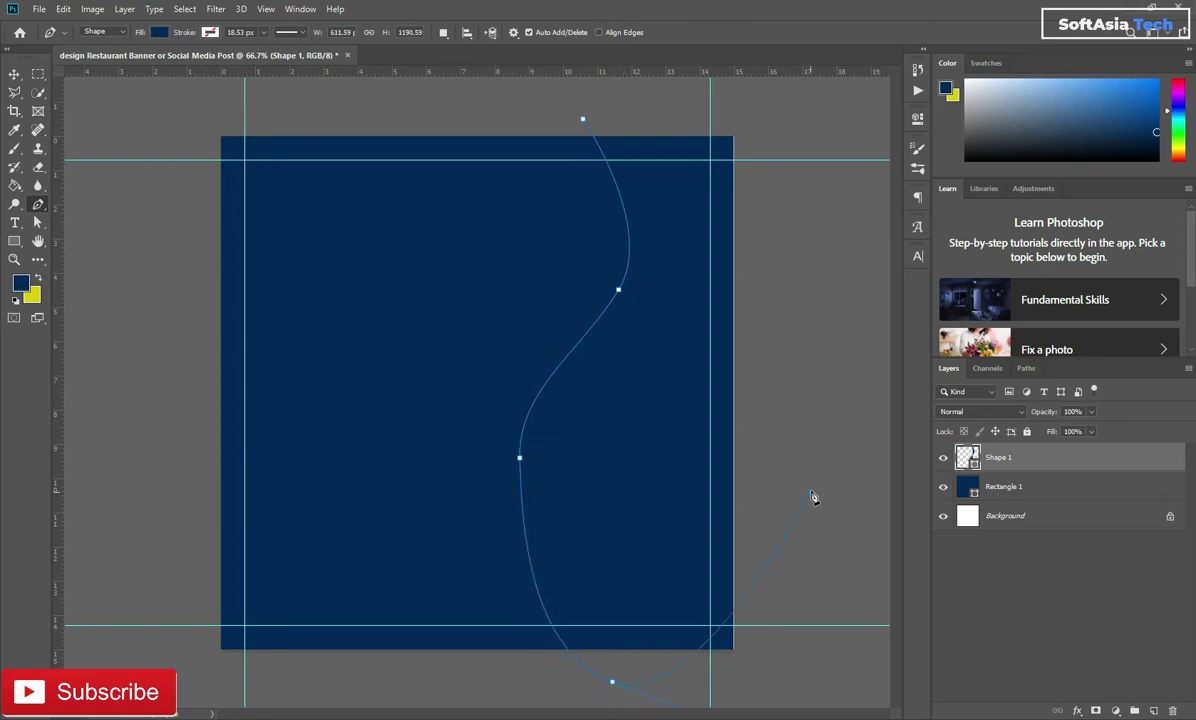
# Close the wave shape around the right side of the canvas.
pyautogui.click(780, 681)
pyautogui.click(809, 526)
pyautogui.click(809, 352)
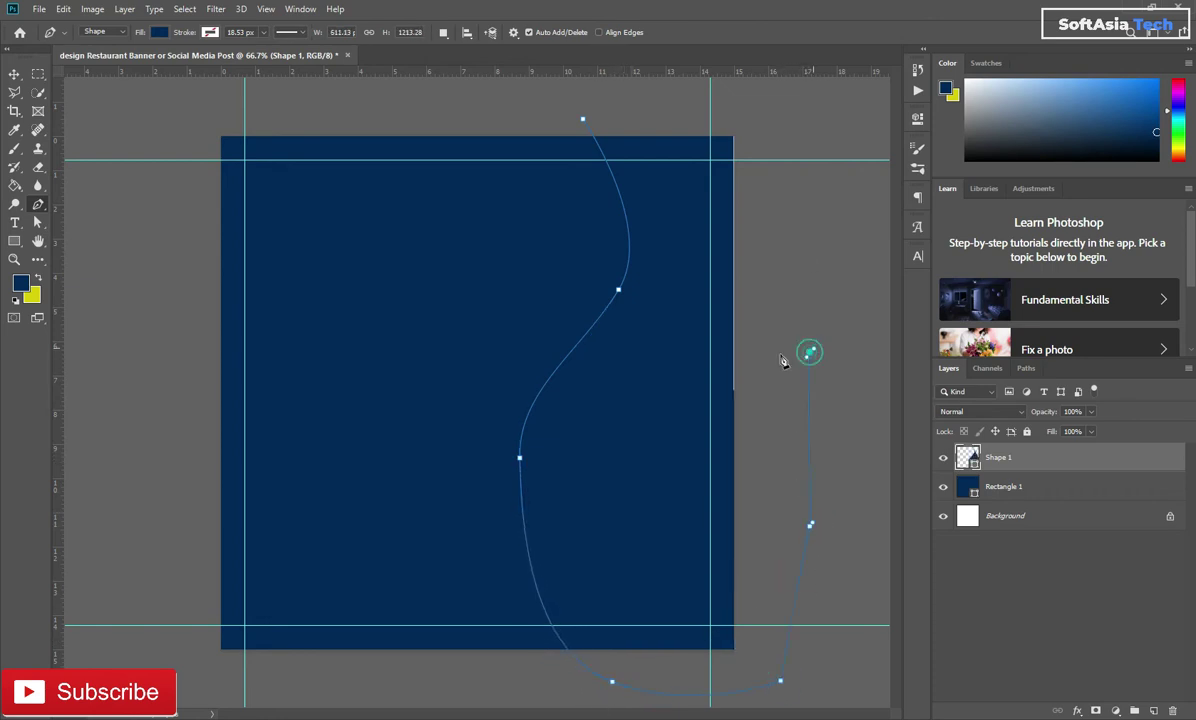
pyautogui.click(795, 125)
pyautogui.click(706, 103)
pyautogui.click(581, 120)
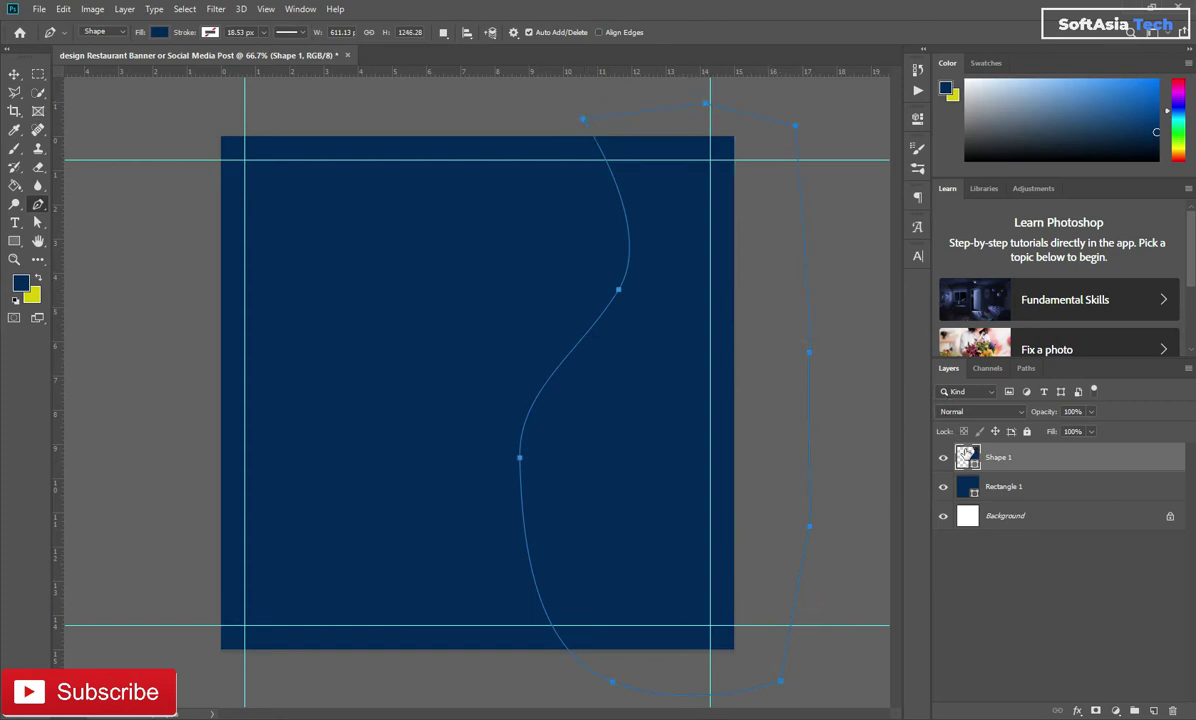
# Fill the wave shape with yellow #d8cd01 and duplicate it as Shape 1 copy.
pyautogui.doubleClick(967, 457)
pyautogui.click(32, 293)
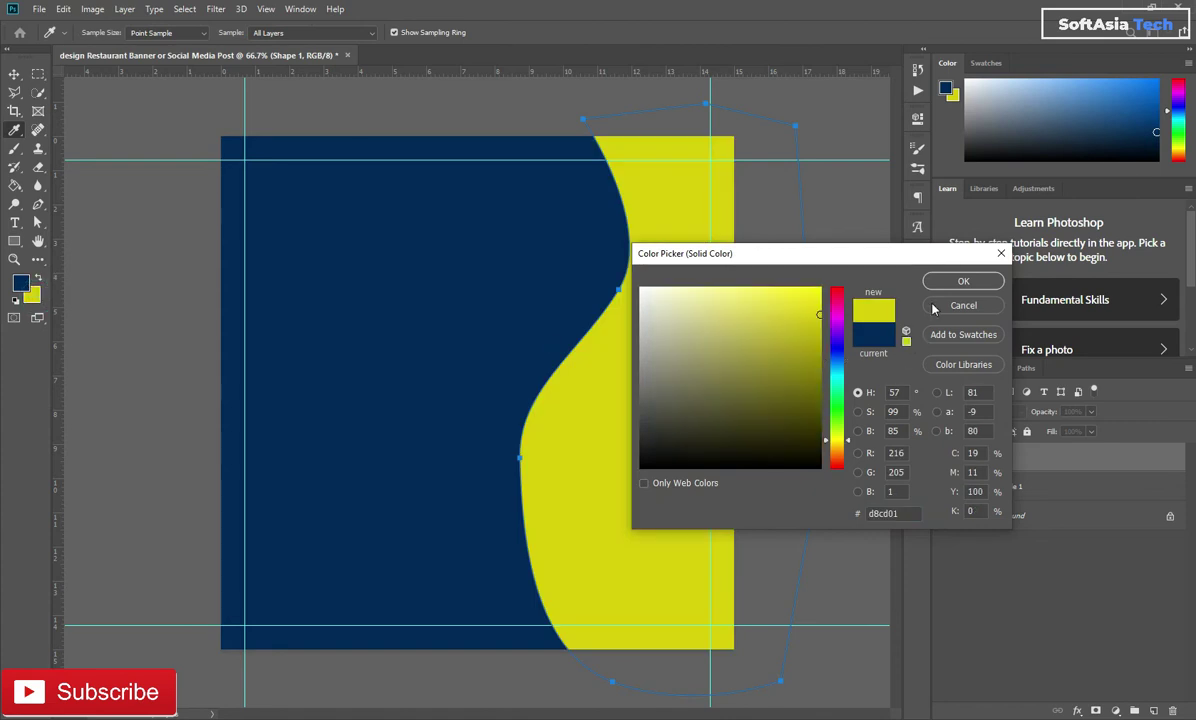
pyautogui.click(960, 281)
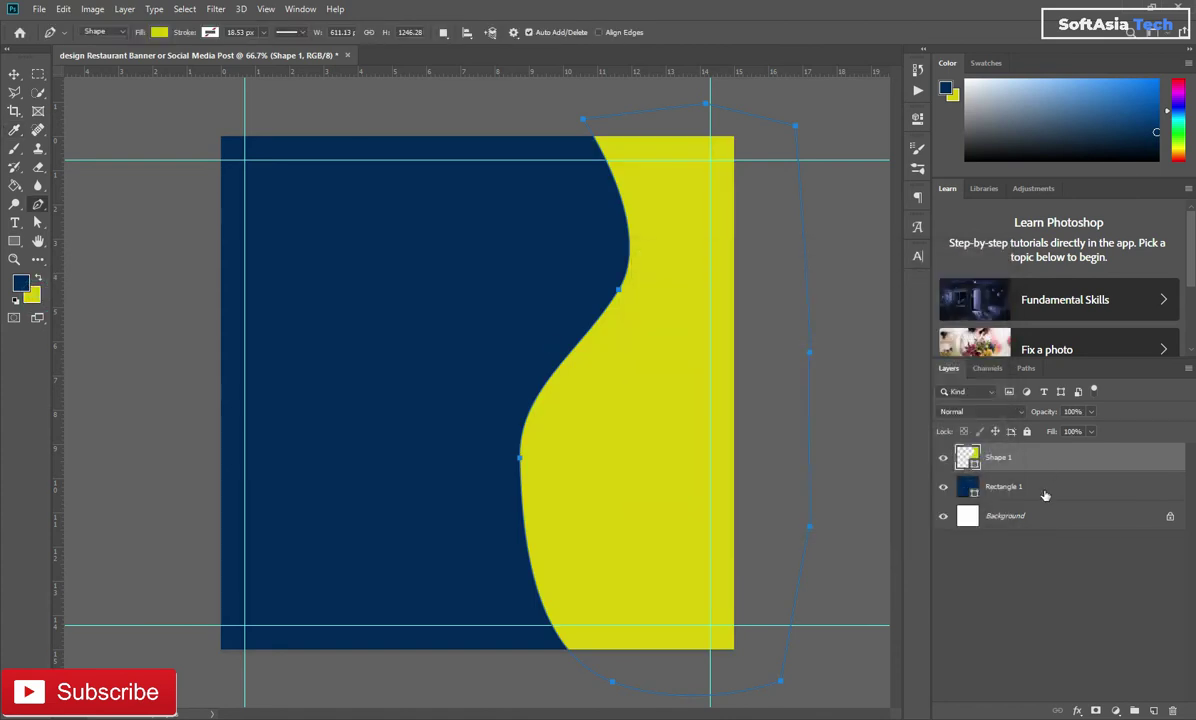
pyautogui.hotkey('ctrl', 'j')
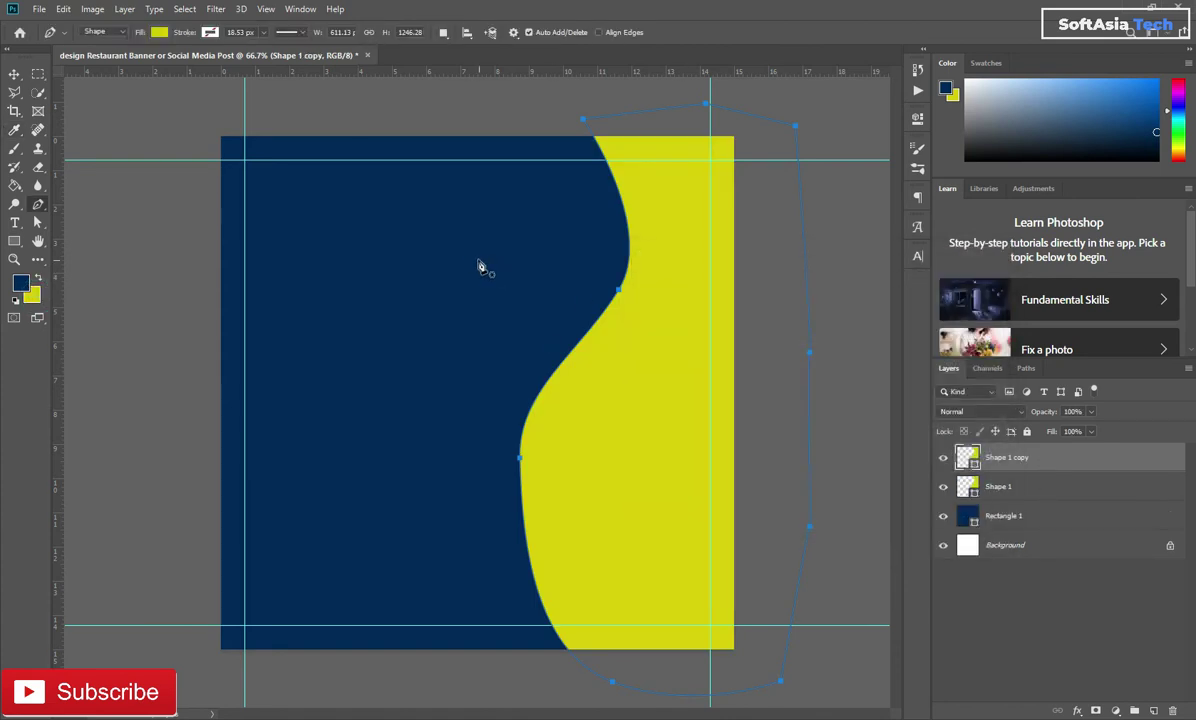
# Remove the copy's fill, give it a white stroke, and nudge it slightly left.
pyautogui.click(159, 32)
pyautogui.click(96, 58)
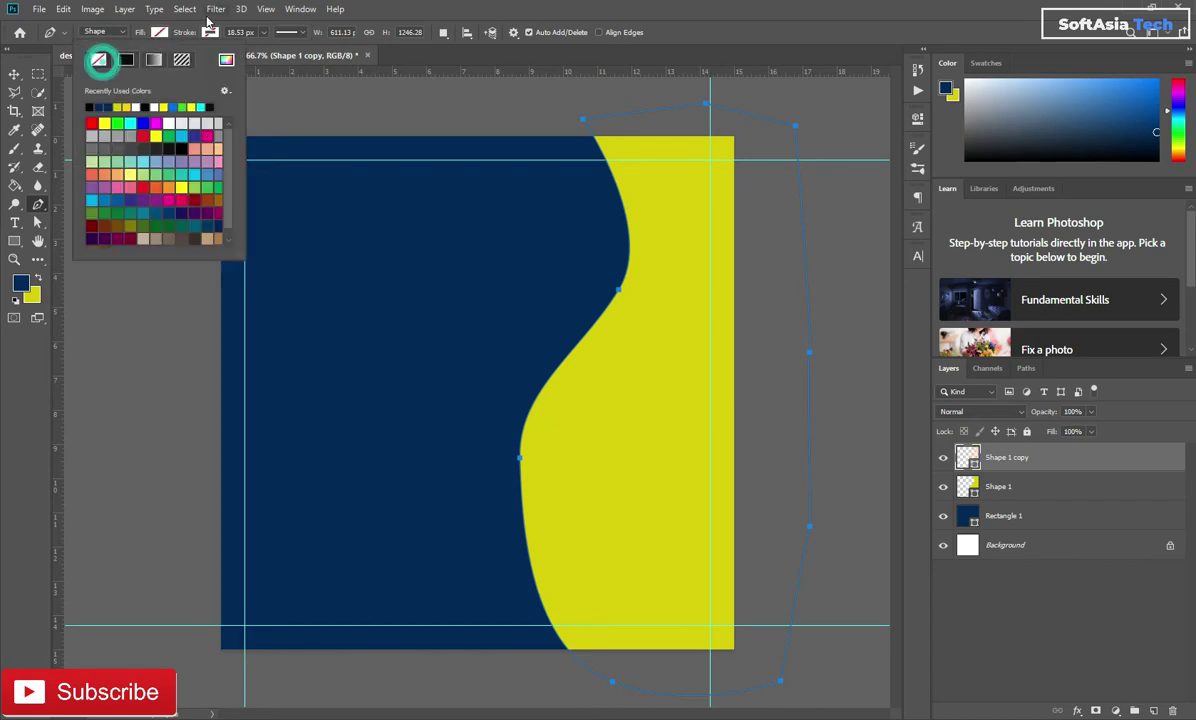
pyautogui.click(207, 33)
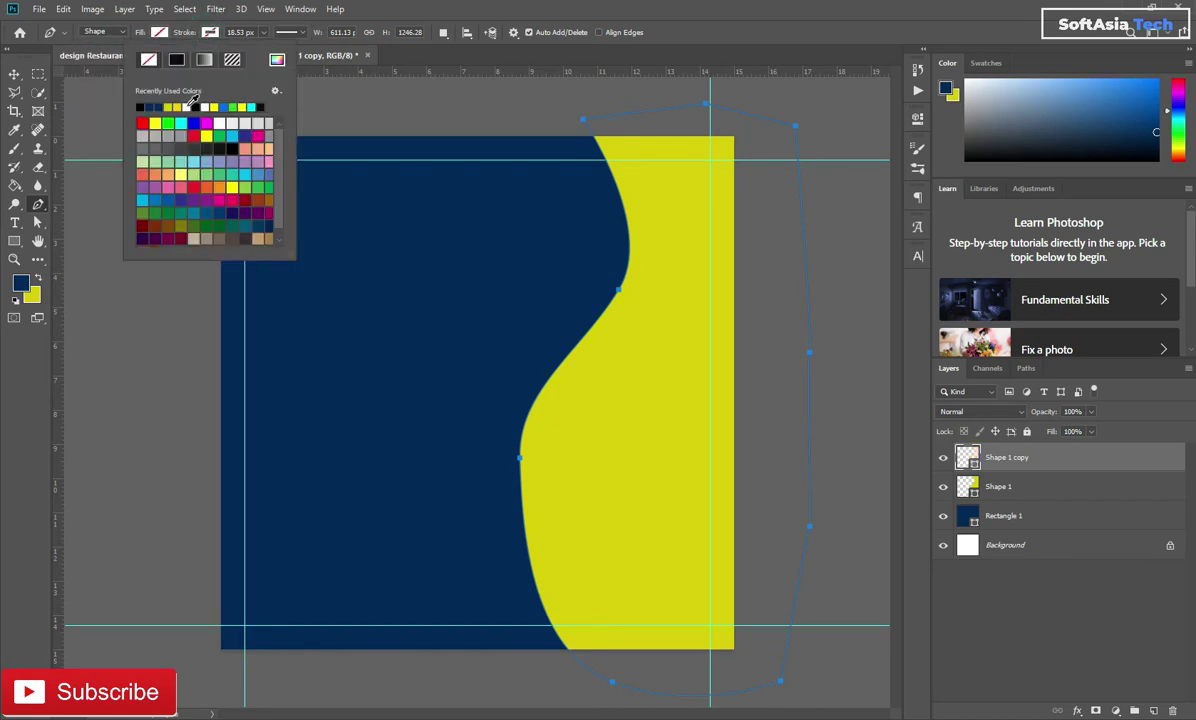
pyautogui.click(193, 105)
pyautogui.click(408, 18)
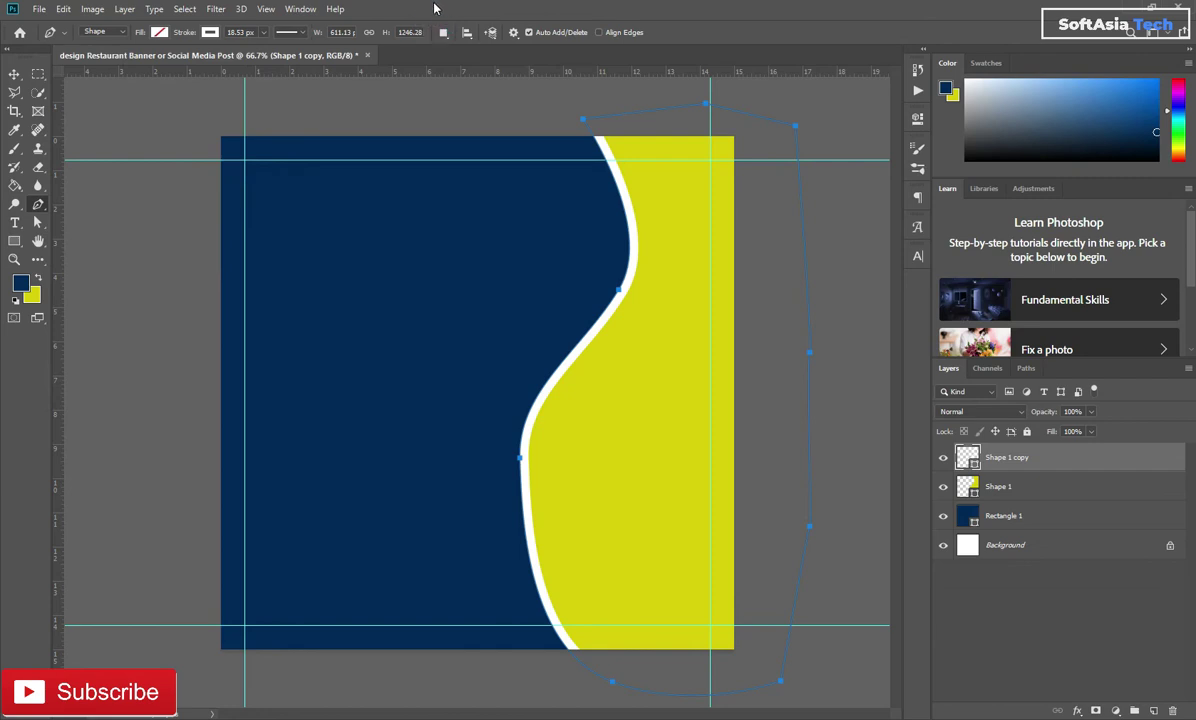
pyautogui.hotkey('ctrl', 't')
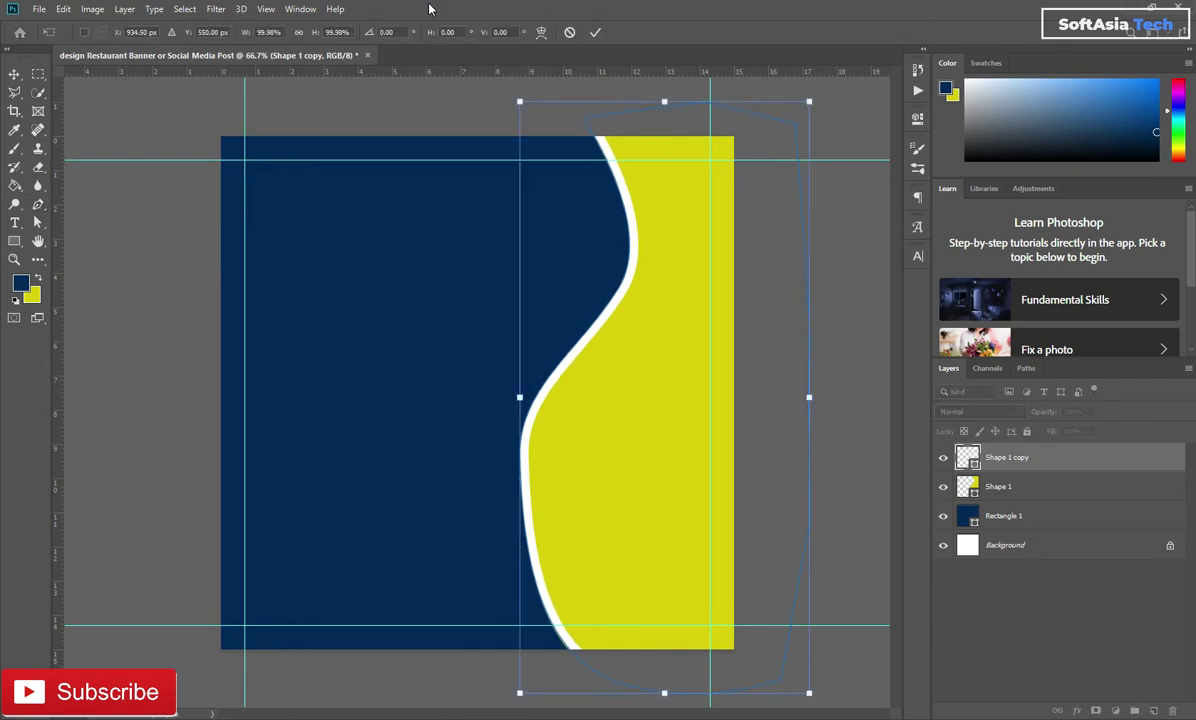
pyautogui.press('Left')
pyautogui.press('Left')
pyautogui.press('Left')
pyautogui.press('Left')
pyautogui.press('Left')
pyautogui.press('Left')
pyautogui.press('Left')
pyautogui.press('Left')
pyautogui.press('Left')
pyautogui.press('Left')
pyautogui.press('Left')
pyautogui.press('Left')
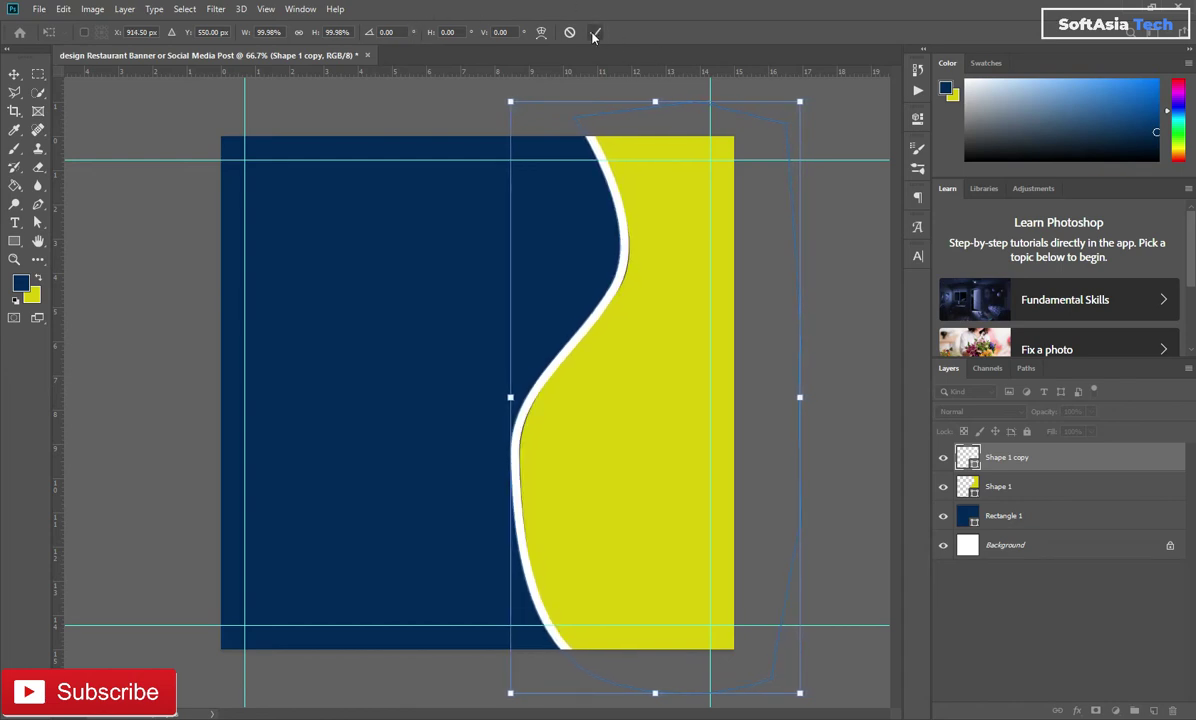
pyautogui.click(595, 32)
# Thin the copy's white stroke to about 5.87 px and make it dashed.
pyautogui.click(261, 32)
pyautogui.moveTo(256, 52); pyautogui.dragTo(248, 53)
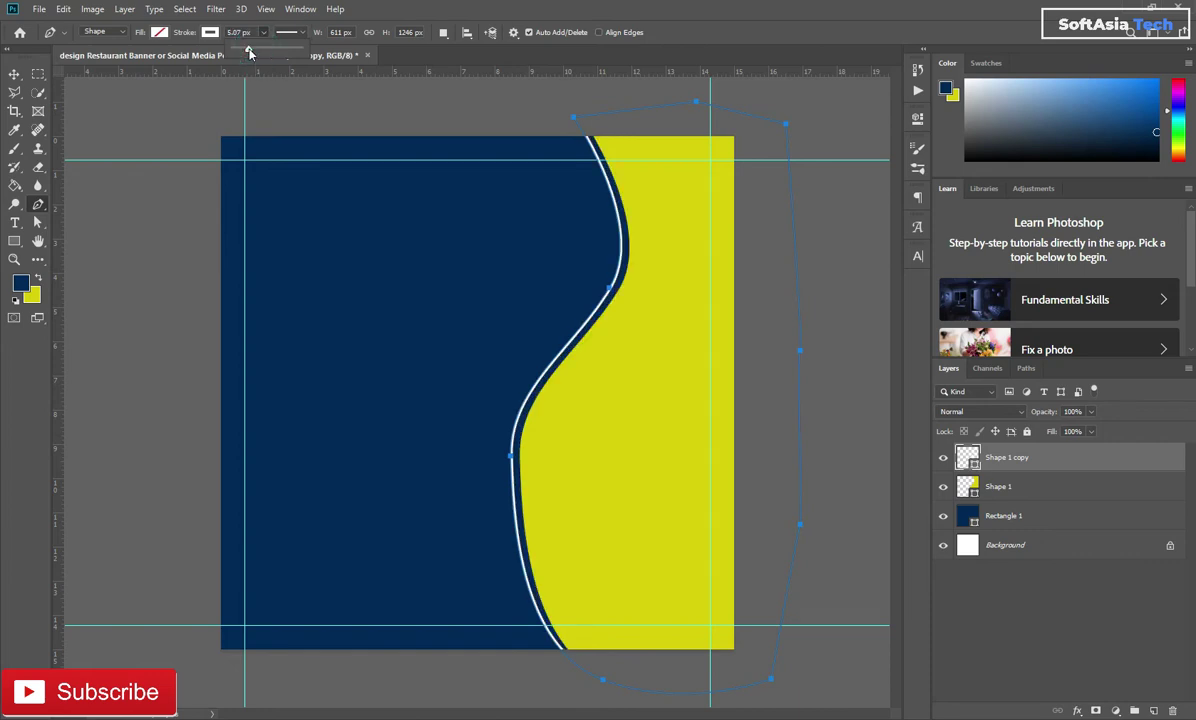
pyautogui.click(290, 32)
pyautogui.click(275, 100)
pyautogui.click(272, 182)
pyautogui.click(284, 204)
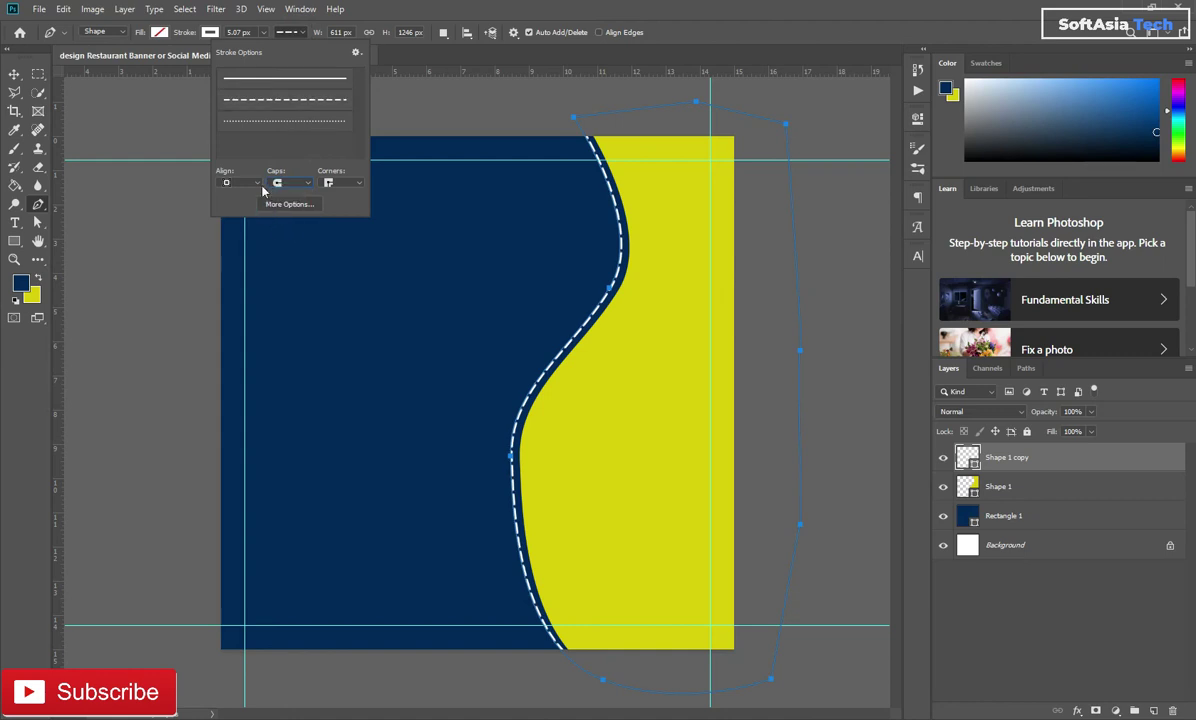
pyautogui.click(418, 24)
pyautogui.click(278, 109)
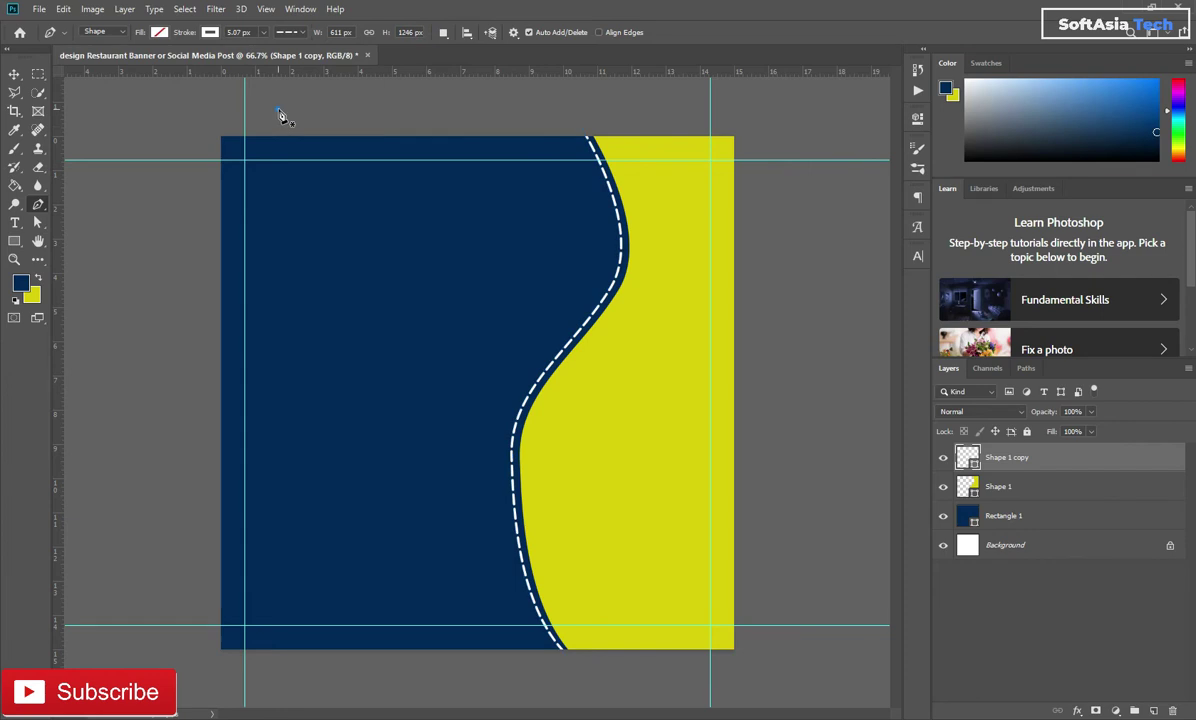
# Draw a closed curved path over the canvas's top-left corner.
pyautogui.moveTo(312, 186); pyautogui.dragTo(294, 208)
pyautogui.moveTo(255, 265); pyautogui.dragTo(233, 278)
pyautogui.hotkey('ctrl', 'alt', 'z')
pyautogui.hotkey('ctrl', 'alt', 'z')
pyautogui.hotkey('ctrl', 'alt', 'z')
pyautogui.moveTo(318, 190); pyautogui.dragTo(245, 231)
pyautogui.moveTo(222, 279); pyautogui.dragTo(203, 303)
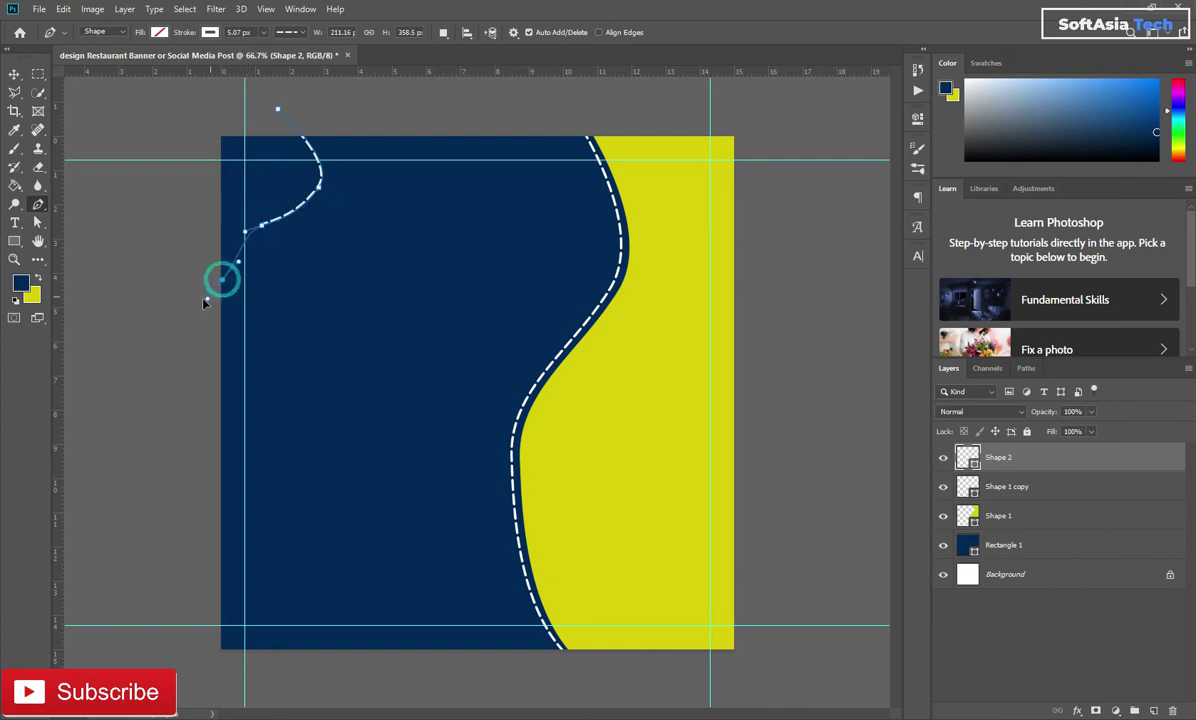
pyautogui.click(165, 253)
pyautogui.click(157, 183)
pyautogui.click(195, 119)
pyautogui.click(278, 112)
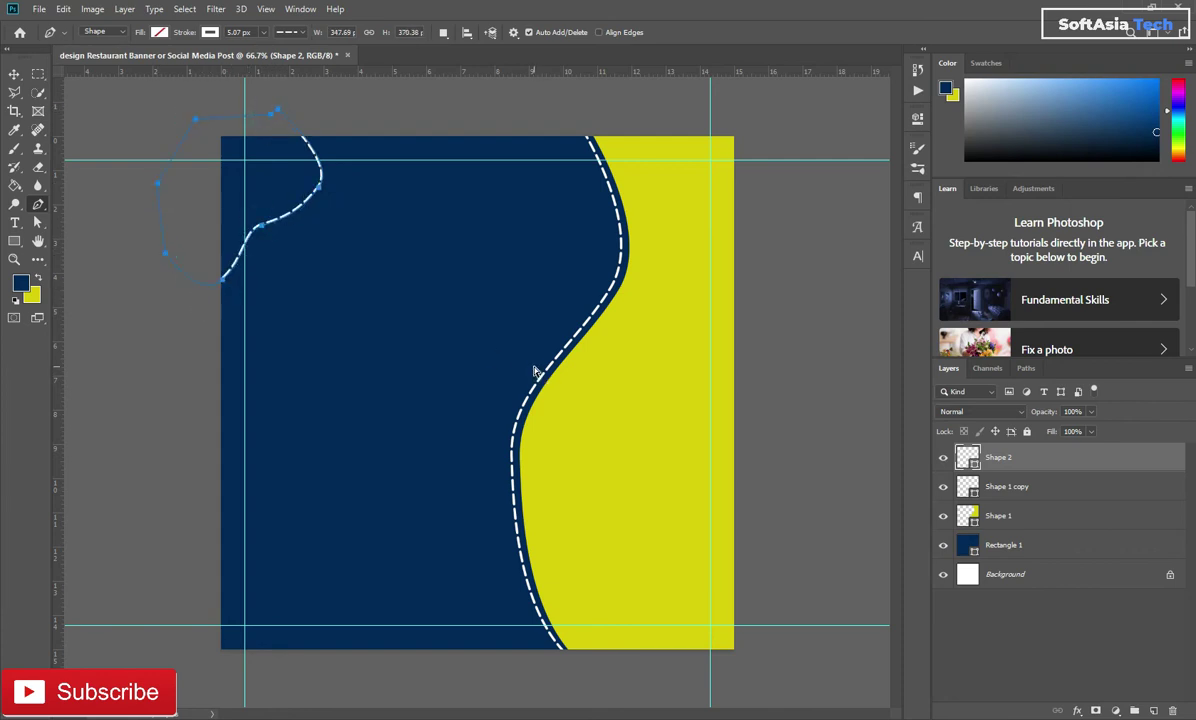
# Fill the top-left shape with yellow #d8cd01 and duplicate it as Shape 2 copy.
pyautogui.click(158, 33)
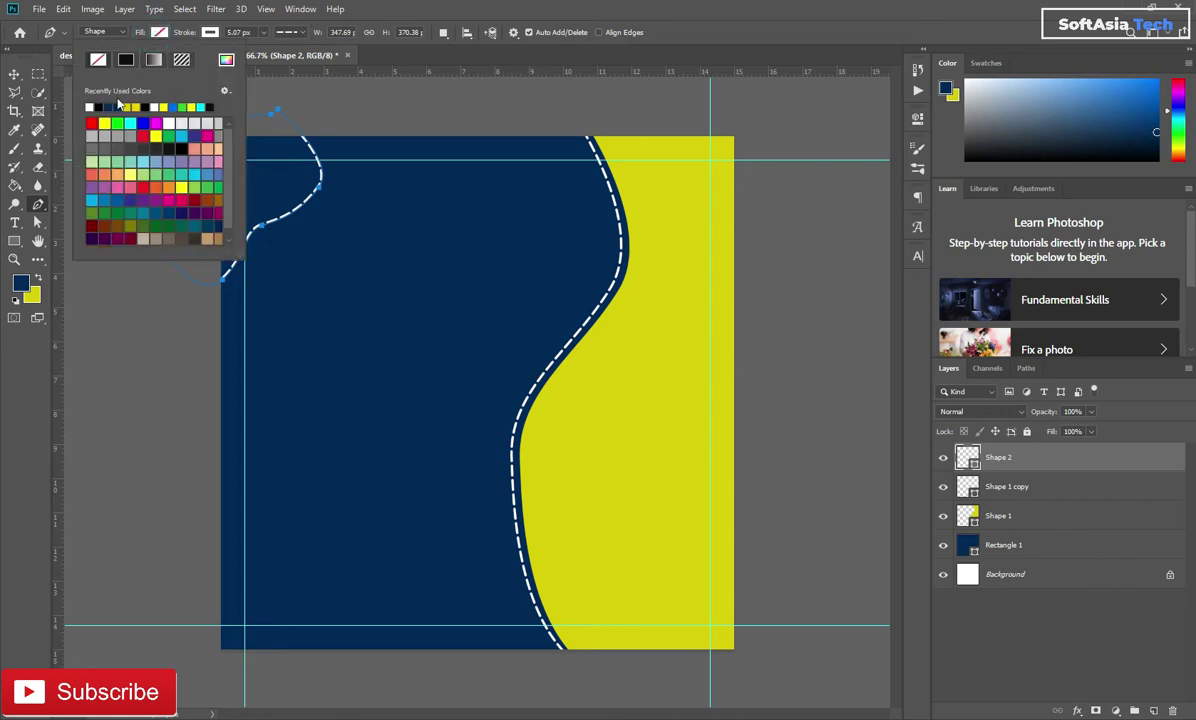
pyautogui.click(128, 106)
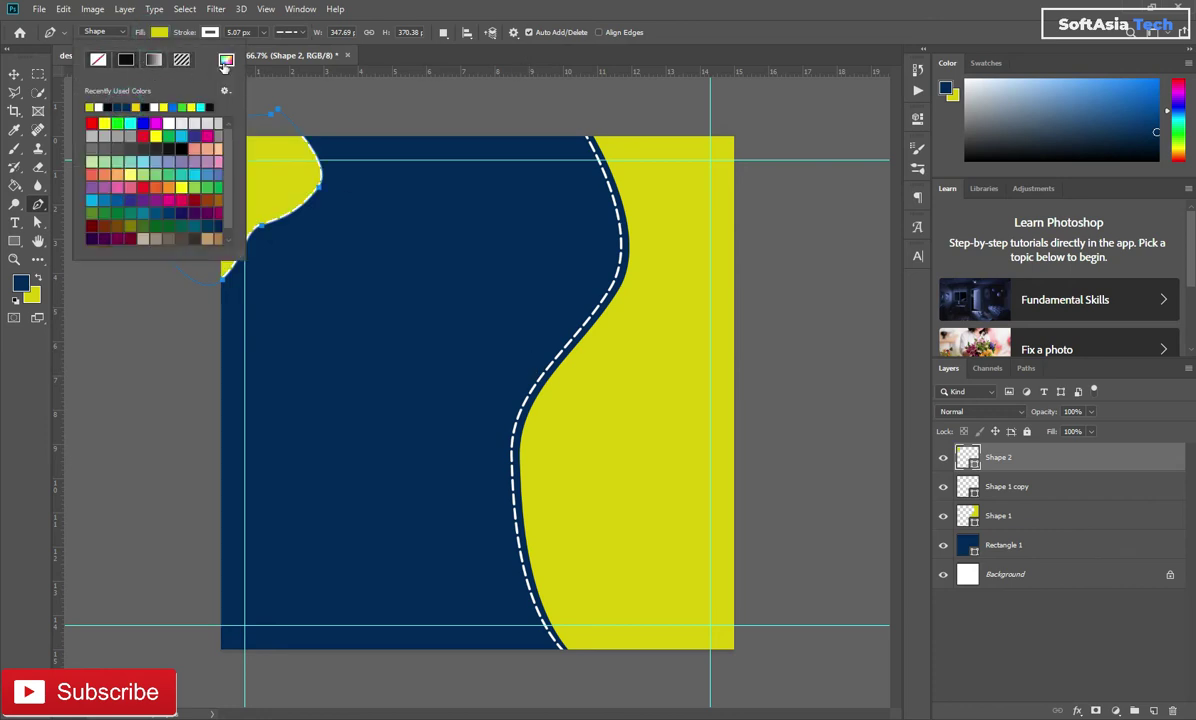
pyautogui.click(225, 62)
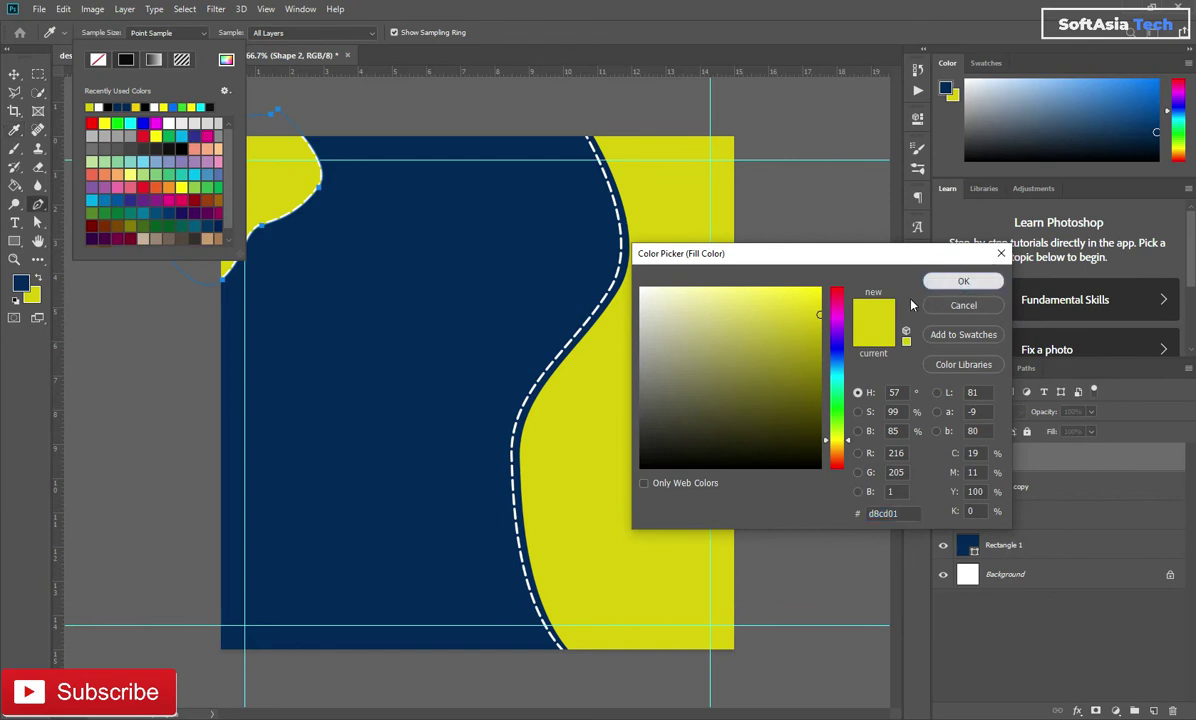
pyautogui.click(963, 281)
pyautogui.click(215, 9)
pyautogui.click(172, 33)
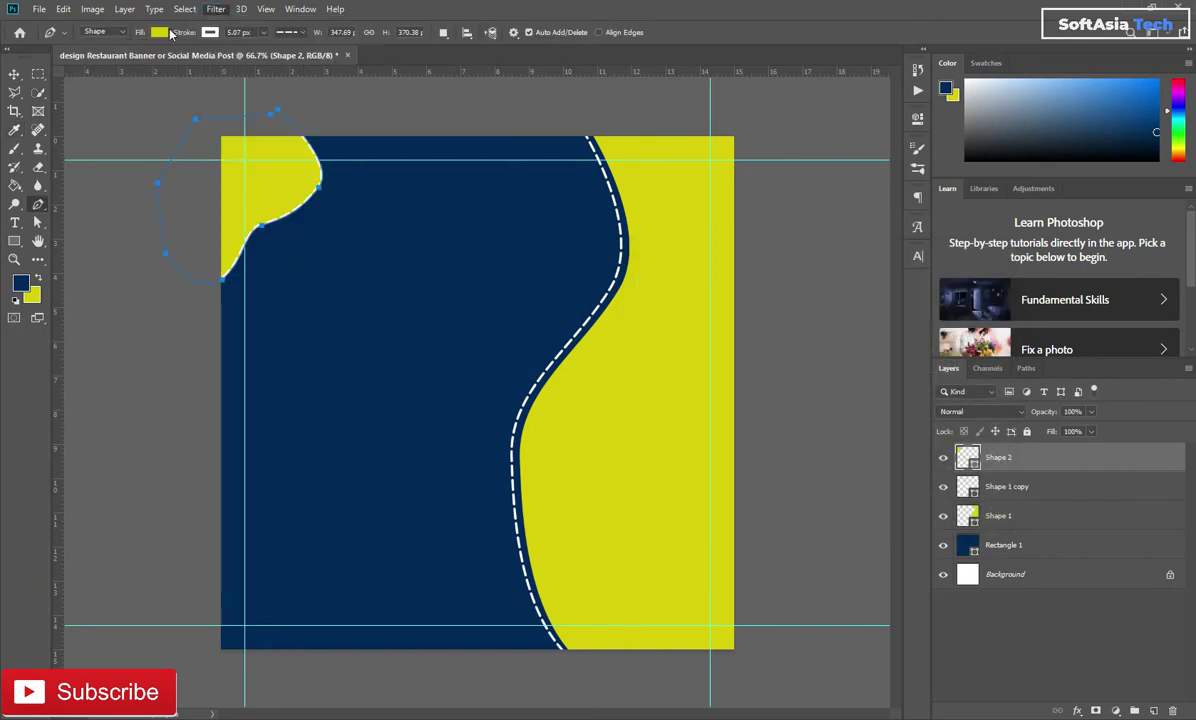
pyautogui.click(210, 32)
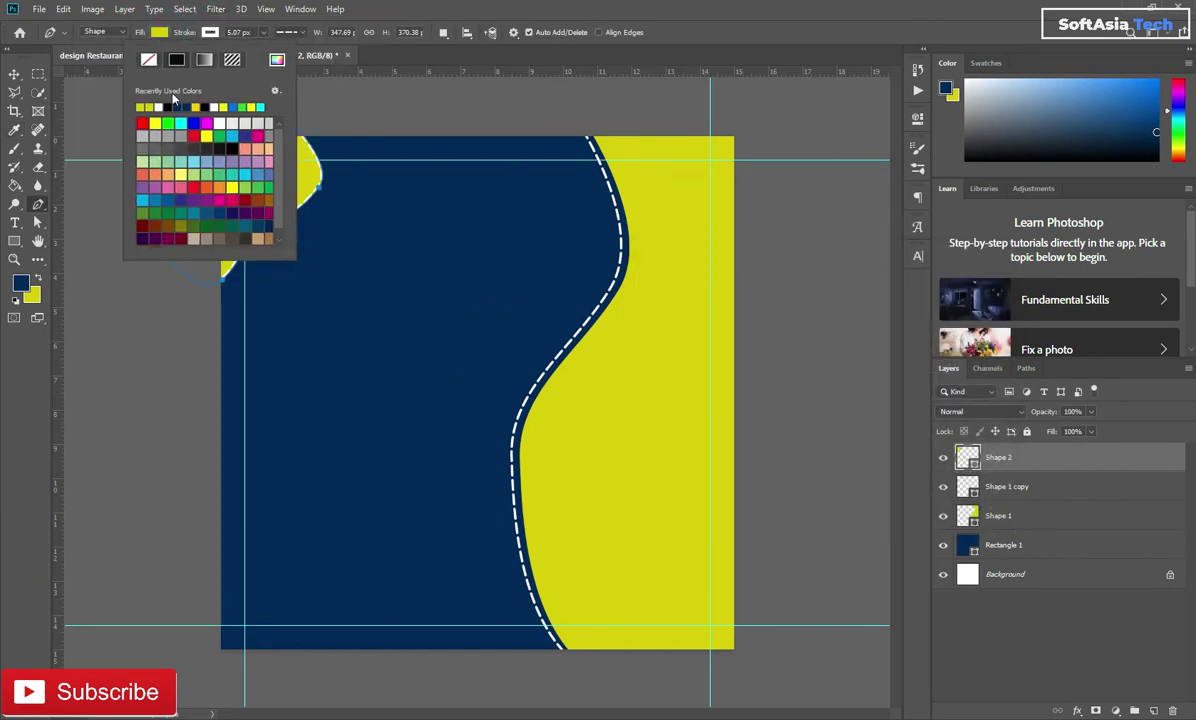
pyautogui.click(370, 7)
pyautogui.hotkey('ctrl', 'j')
# Nudge Shape 2 copy slightly and make it an unfilled shape with a white stroke.
pyautogui.hotkey('ctrl', 't')
pyautogui.moveTo(245, 186); pyautogui.dragTo(251, 185)
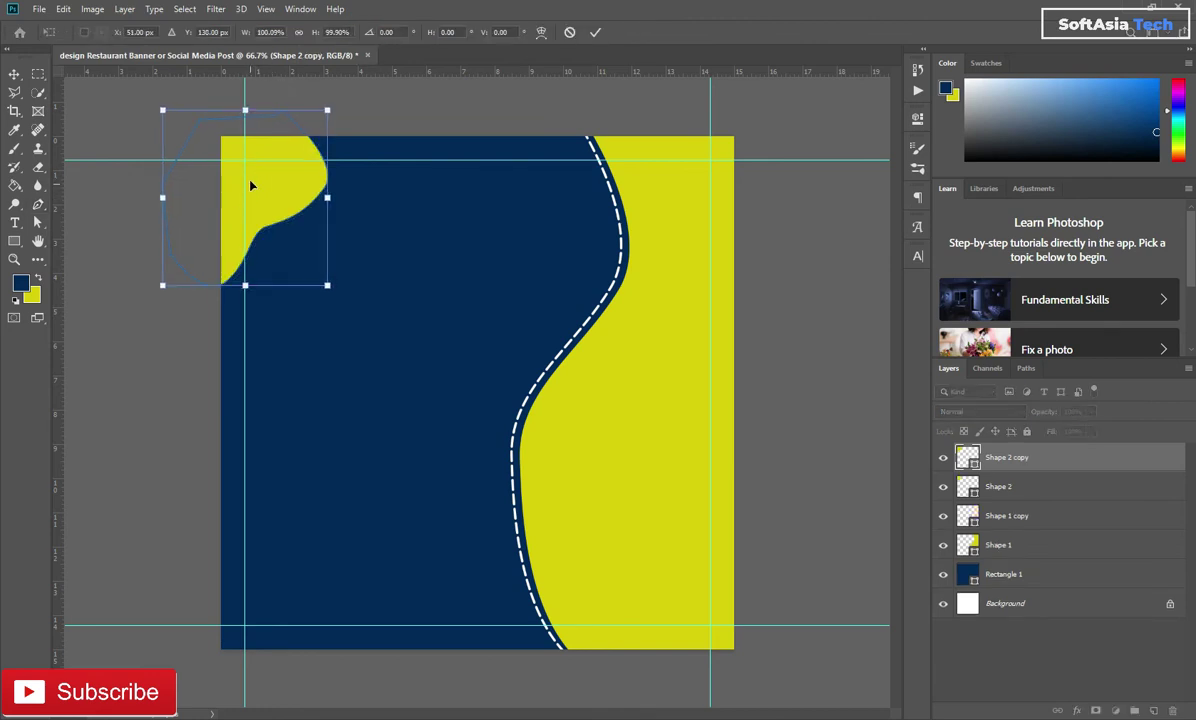
pyautogui.click(595, 32)
pyautogui.click(159, 32)
pyautogui.click(149, 61)
pyautogui.click(158, 106)
pyautogui.click(157, 32)
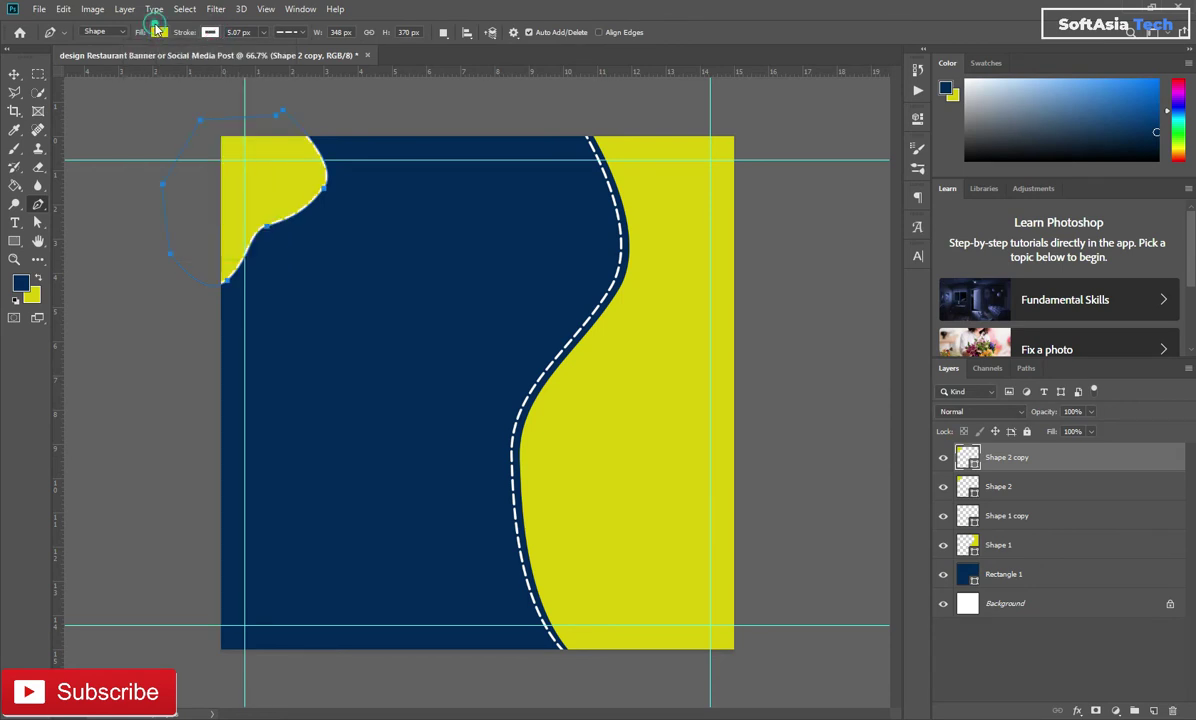
pyautogui.click(97, 60)
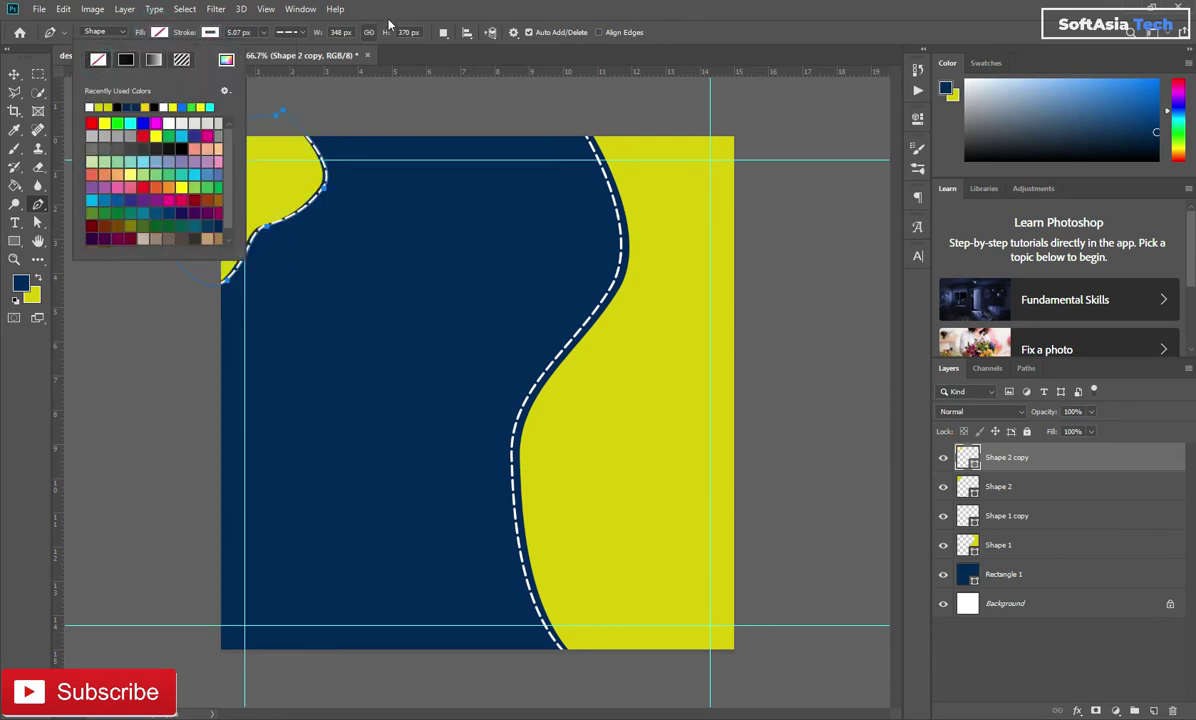
# Change the copy's stroke alignment so the dashed outline sits off the blob's edge.
pyautogui.click(295, 35)
pyautogui.click(255, 183)
pyautogui.click(234, 205)
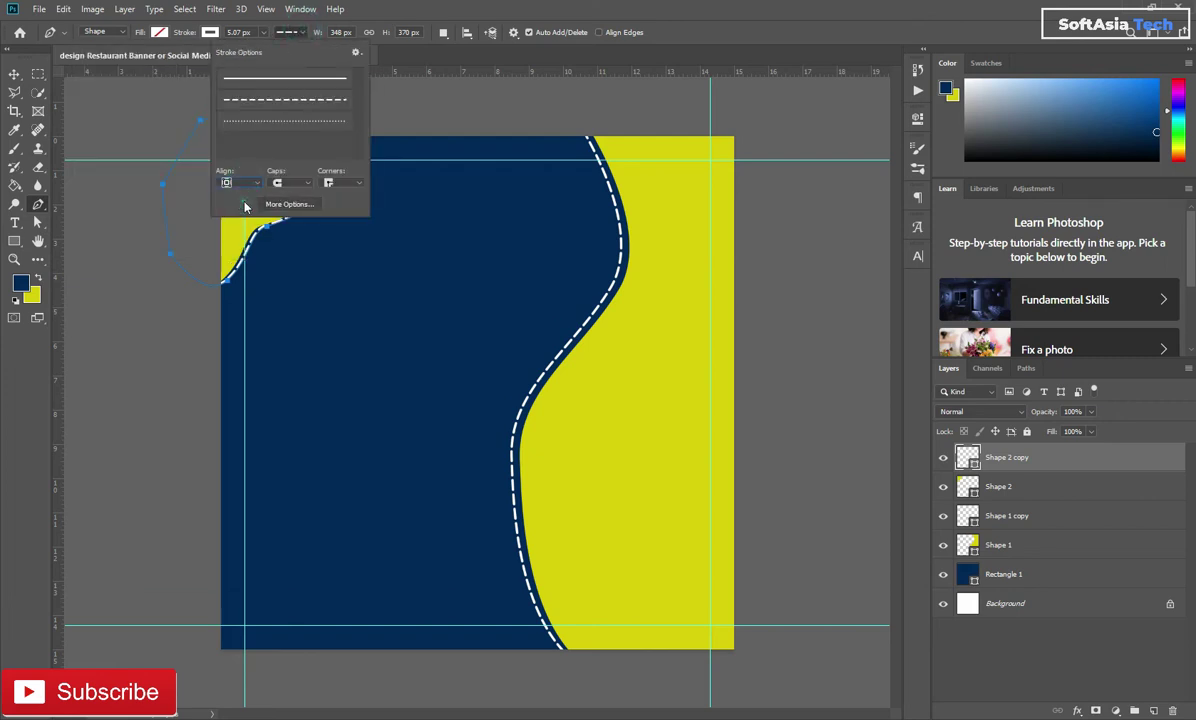
pyautogui.click(426, 16)
pyautogui.click(1030, 604)
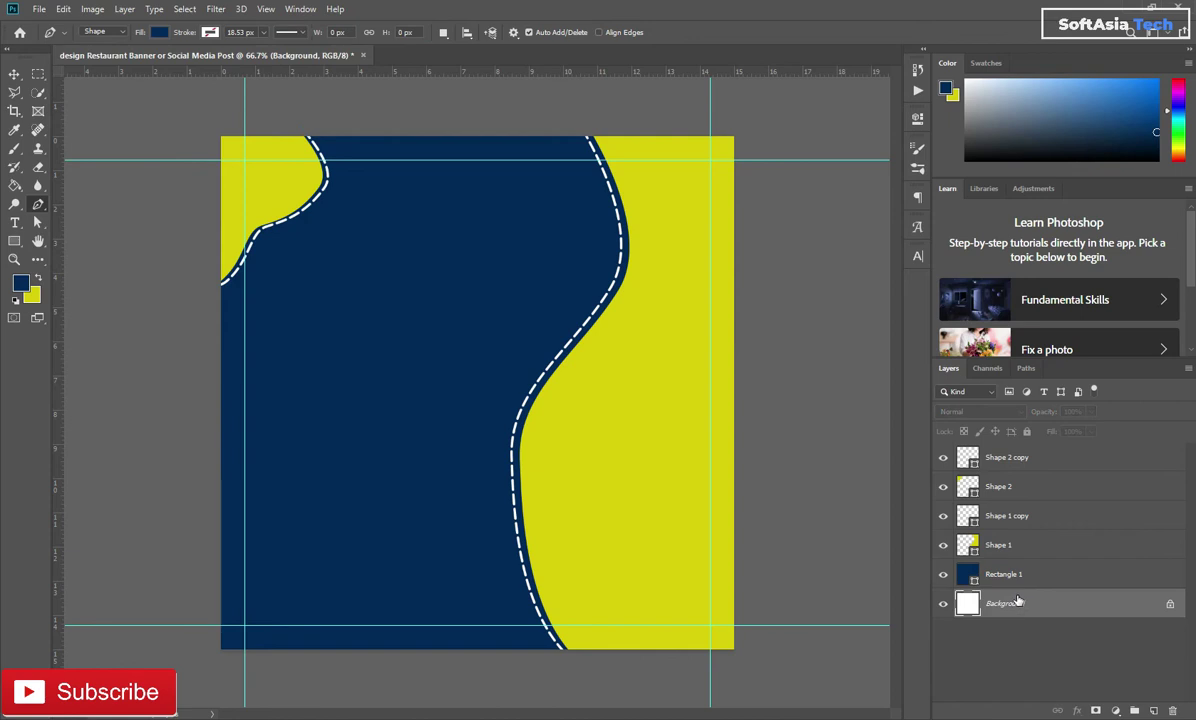
# Draw a tall 412 × 692 px navy rectangle near the centre and move it to the top of the layers.
pyautogui.click(15, 239)
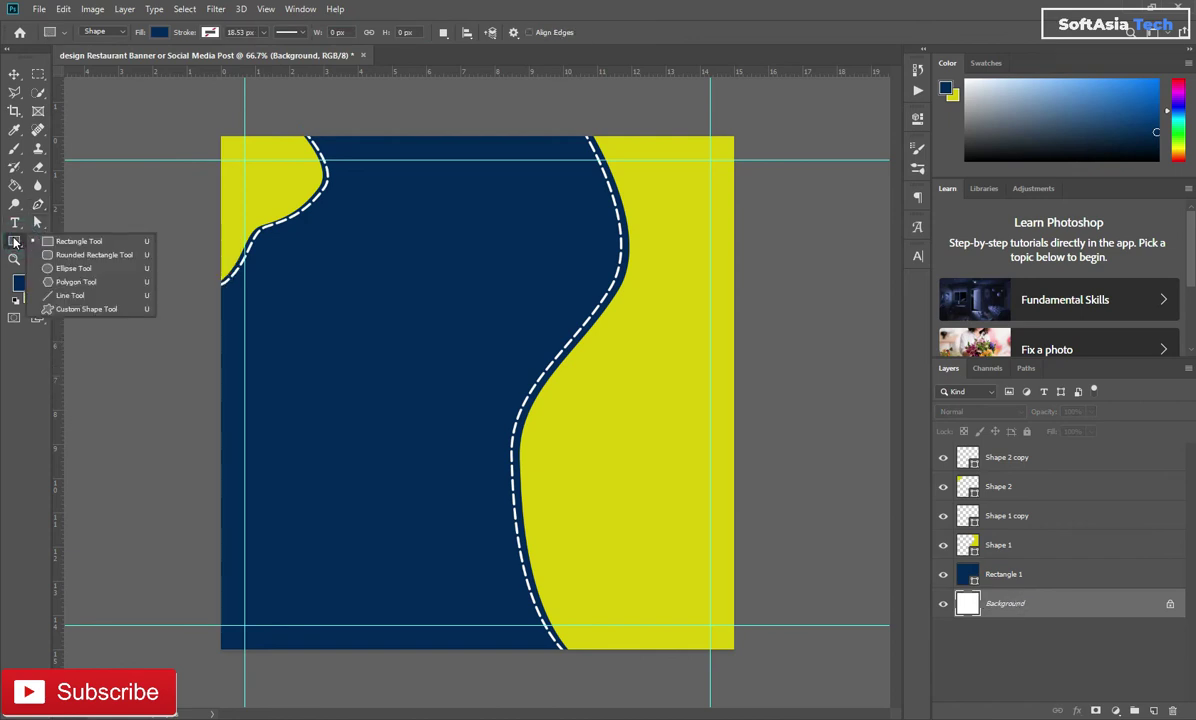
pyautogui.click(84, 241)
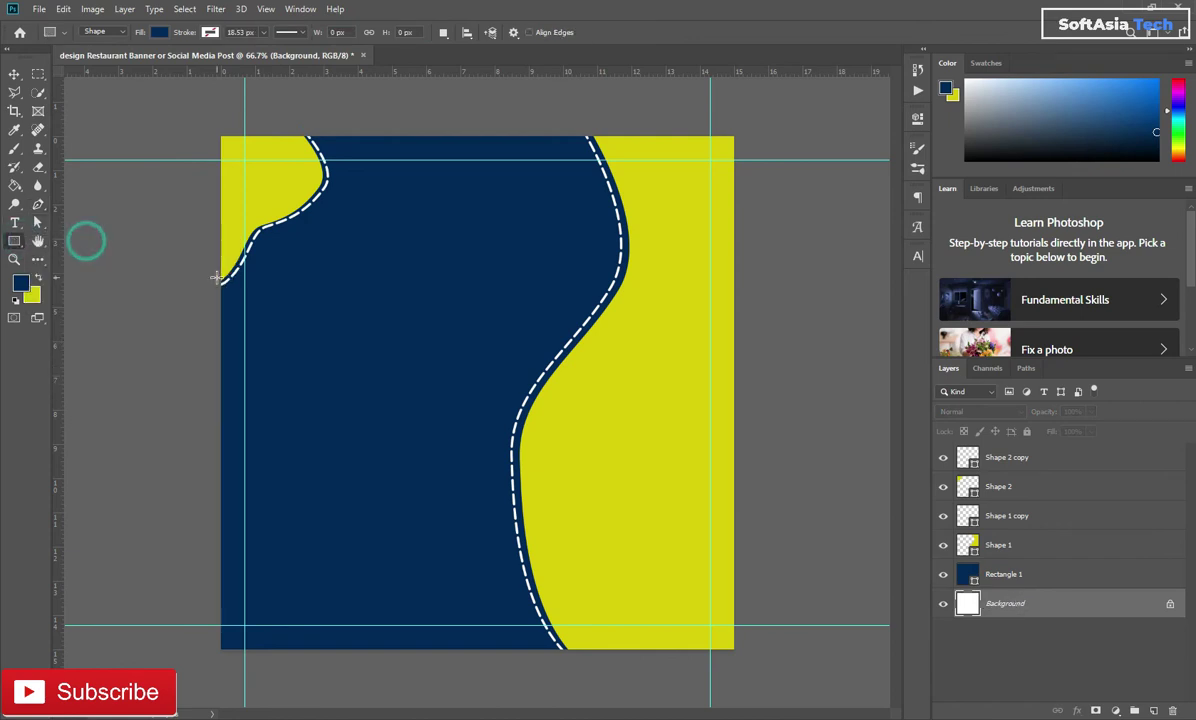
pyautogui.moveTo(401, 225)
pyautogui.mouseDown()
pyautogui.moveTo(611, 510)
pyautogui.moveTo(597, 552)
pyautogui.mouseUp()
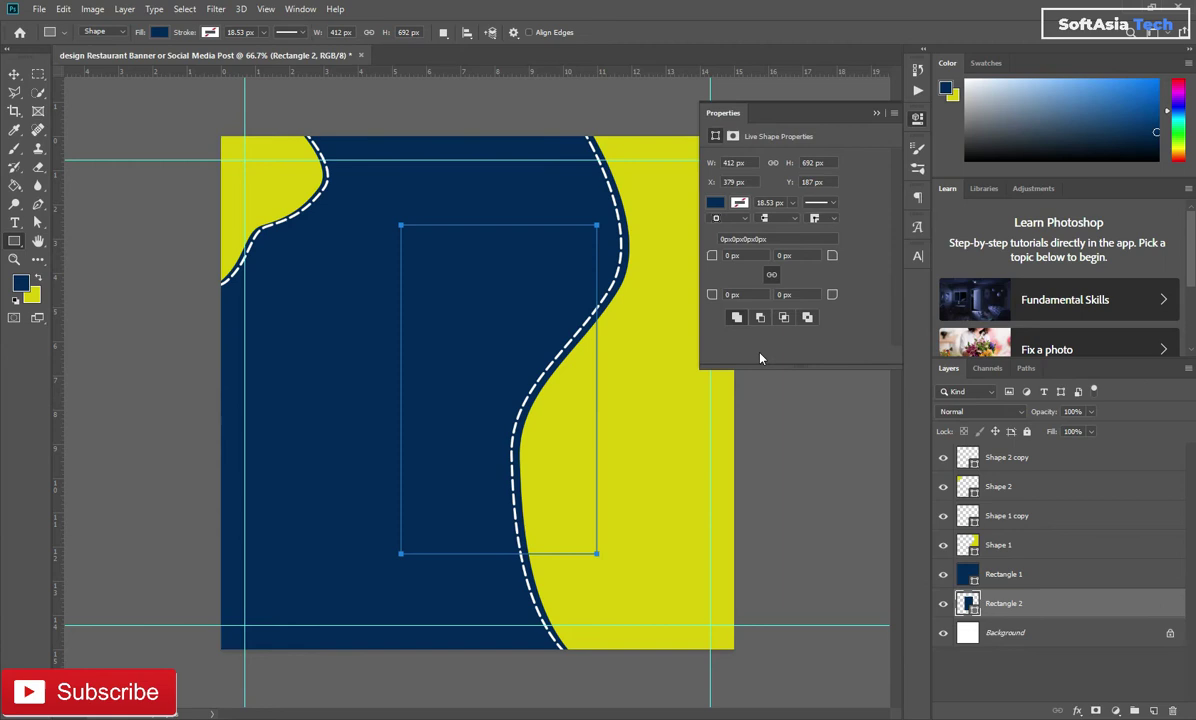
pyautogui.click(876, 113)
pyautogui.moveTo(1080, 603); pyautogui.dragTo(1062, 453)
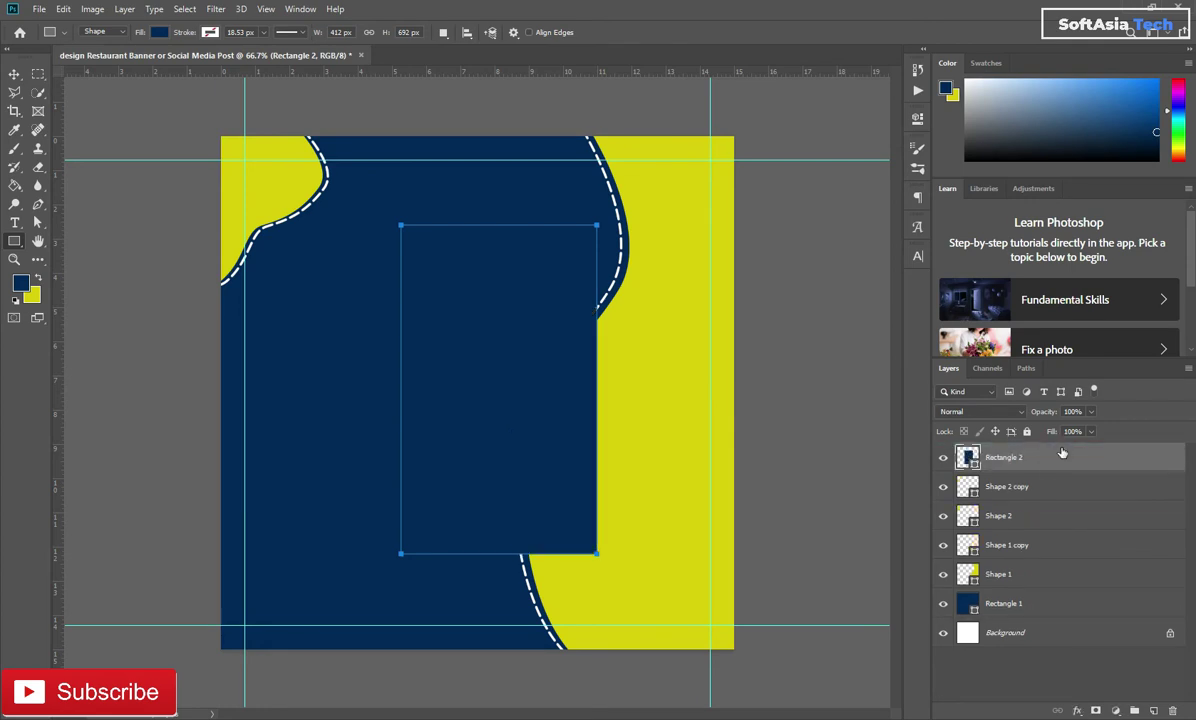
# Give Rectangle 2 a white, centre-aligned stroke of about 8 px.
pyautogui.click(212, 32)
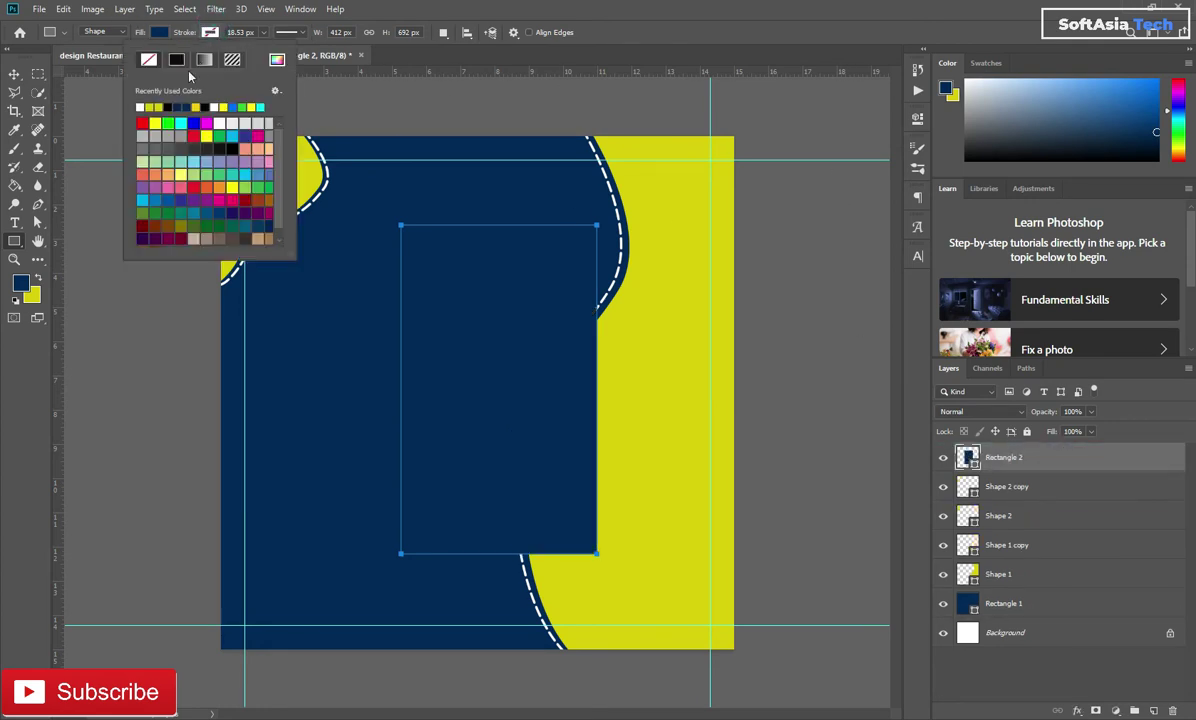
pyautogui.click(140, 107)
pyautogui.click(262, 32)
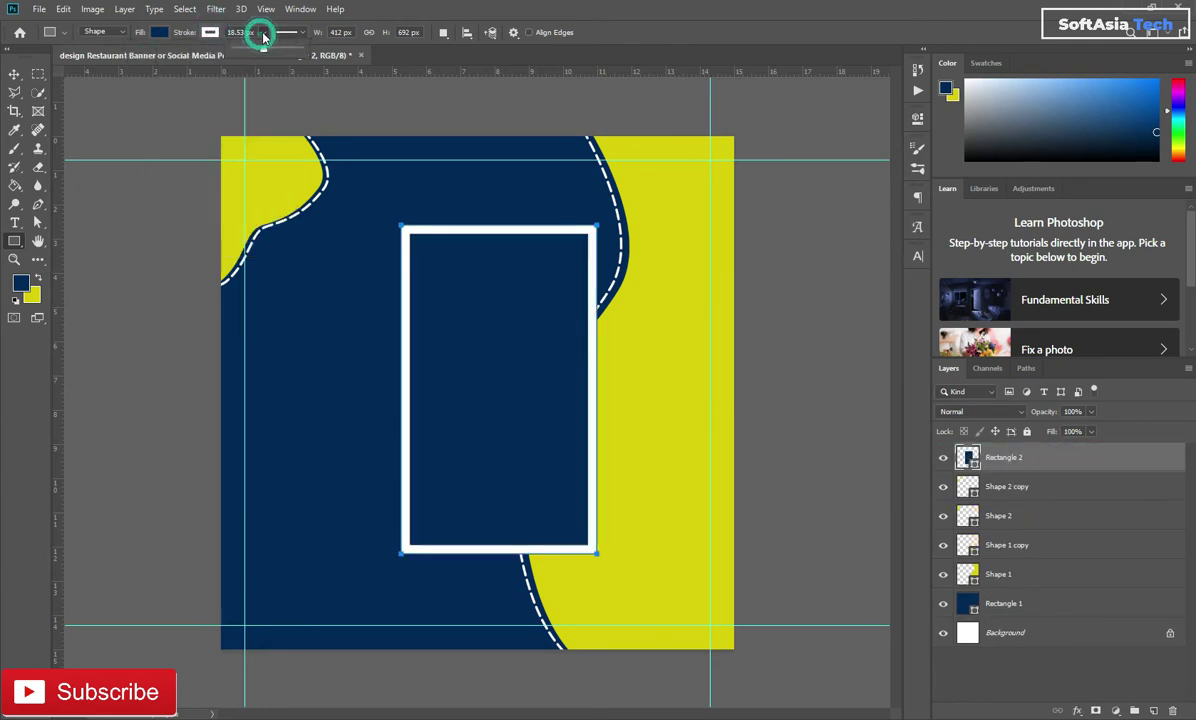
pyautogui.click(287, 32)
pyautogui.click(238, 183)
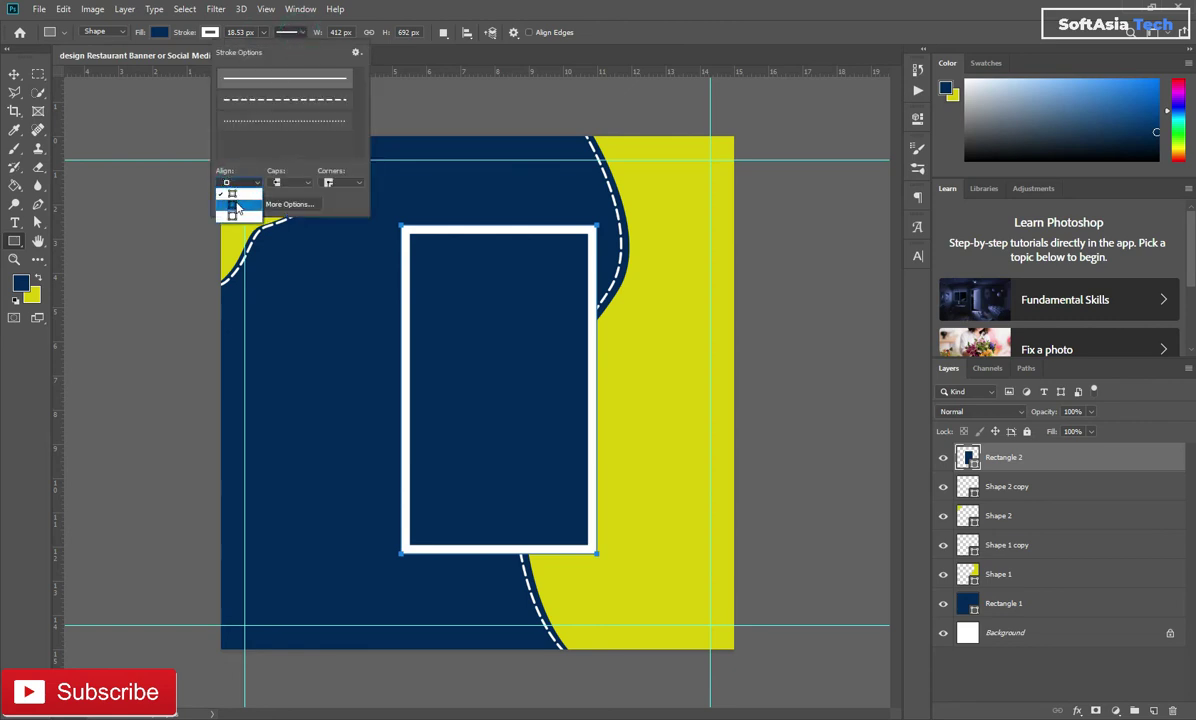
pyautogui.click(232, 197)
pyautogui.click(206, 34)
pyautogui.click(212, 32)
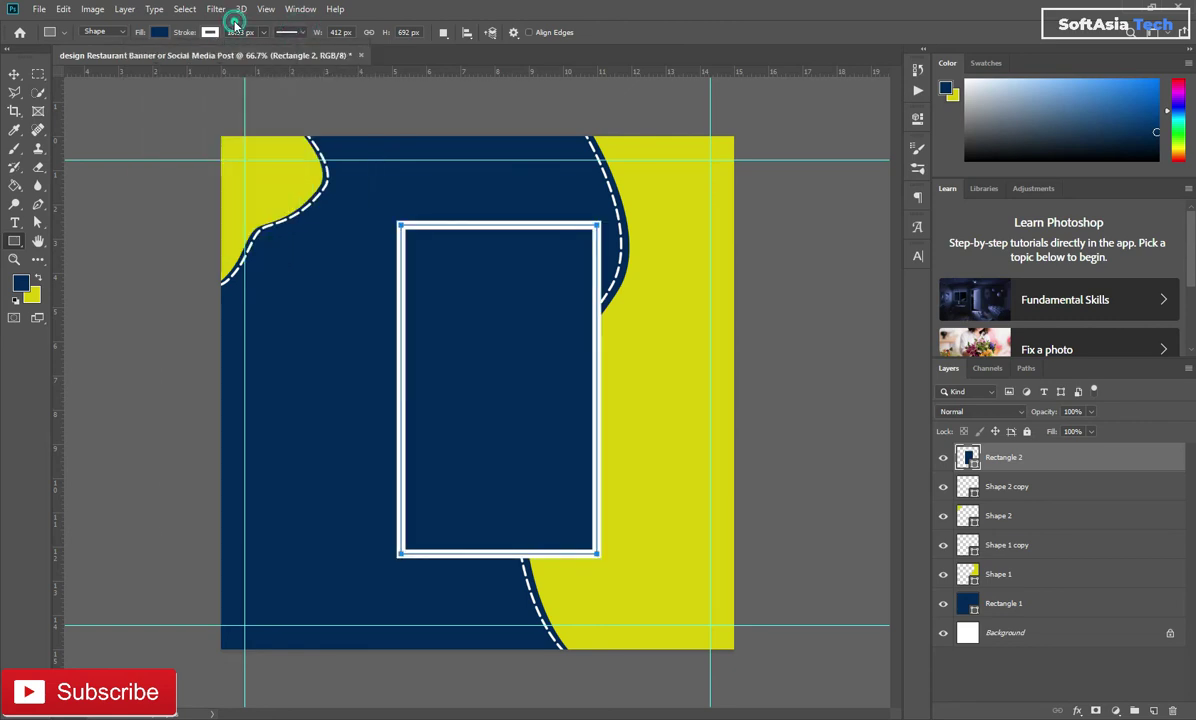
pyautogui.click(262, 32)
pyautogui.moveTo(248, 50); pyautogui.dragTo(255, 52)
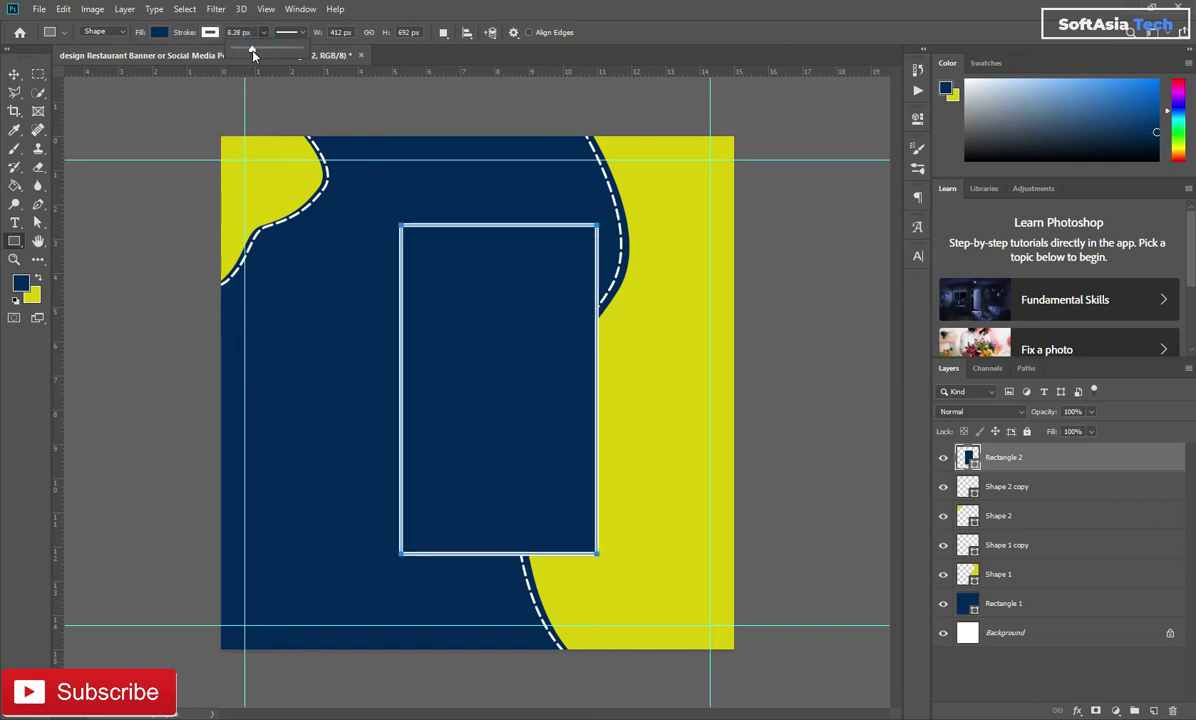
# Round Rectangle 2's top-right and bottom-left corners to 50 px.
pyautogui.click(920, 119)
pyautogui.click(794, 256)
pyautogui.write('30')
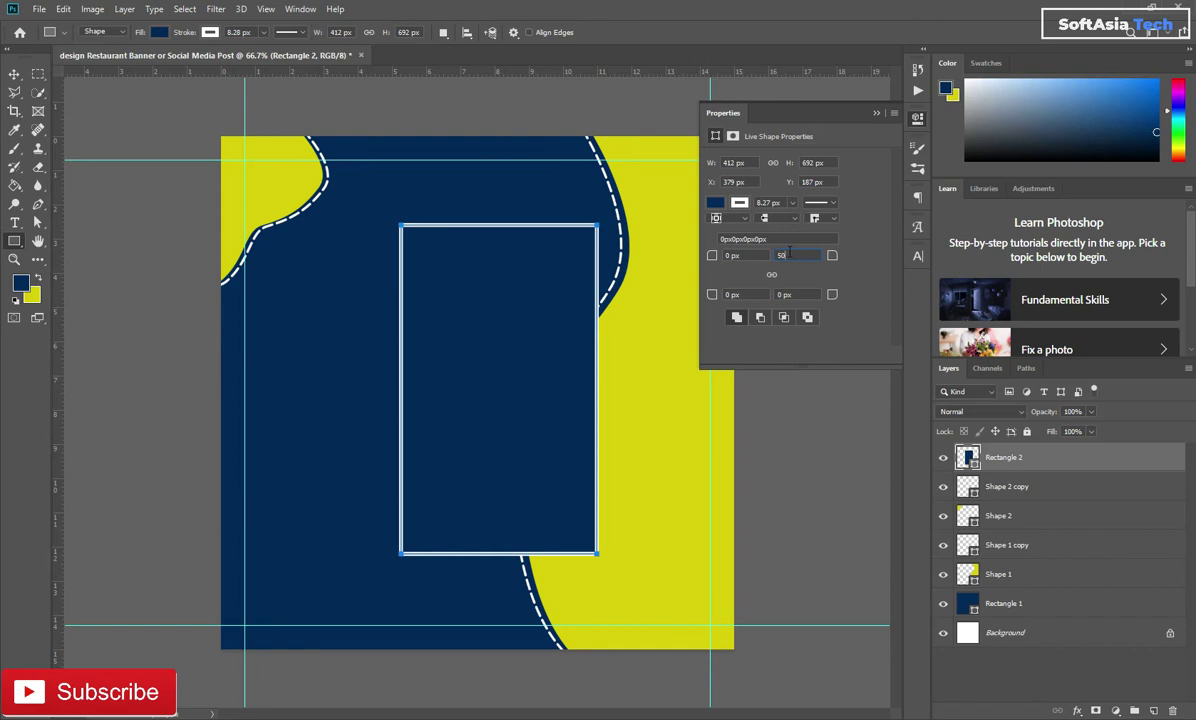
pyautogui.click(751, 294)
pyautogui.doubleClick(727, 294)
pyautogui.write('50')
pyautogui.click(755, 255)
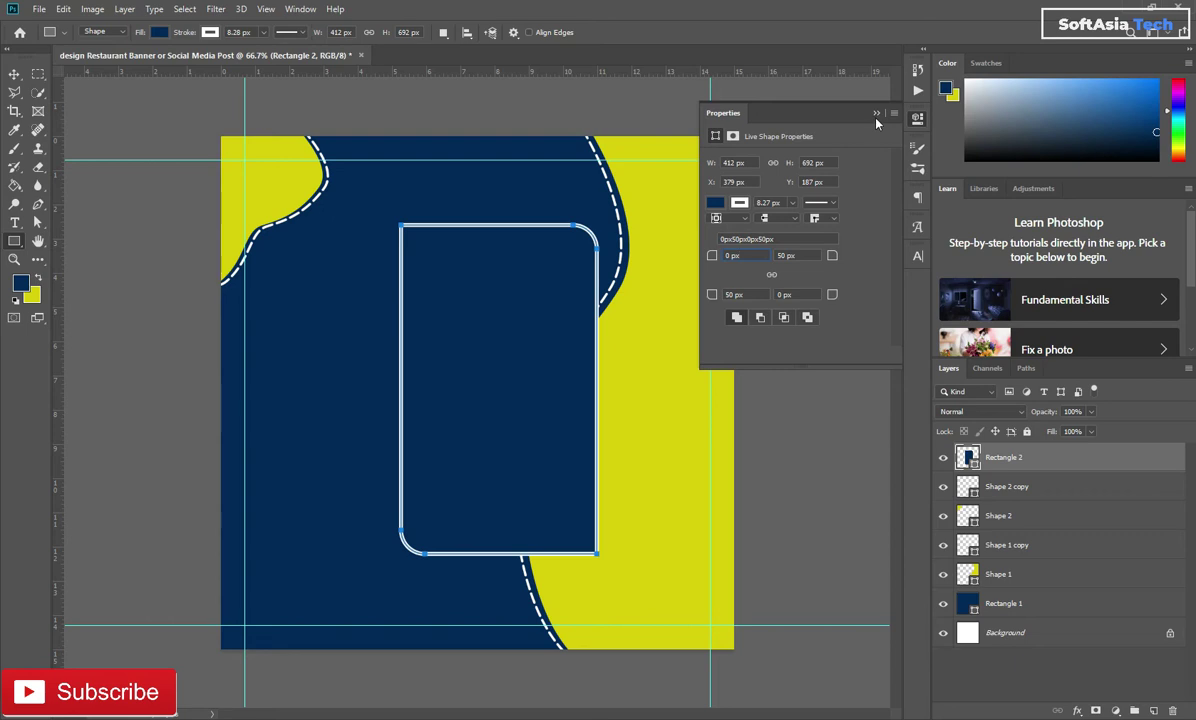
pyautogui.click(876, 114)
# Move the rounded rectangle to the right, toward the yellow area.
pyautogui.hotkey('ctrl', 't')
pyautogui.moveTo(458, 368); pyautogui.dragTo(492, 378)
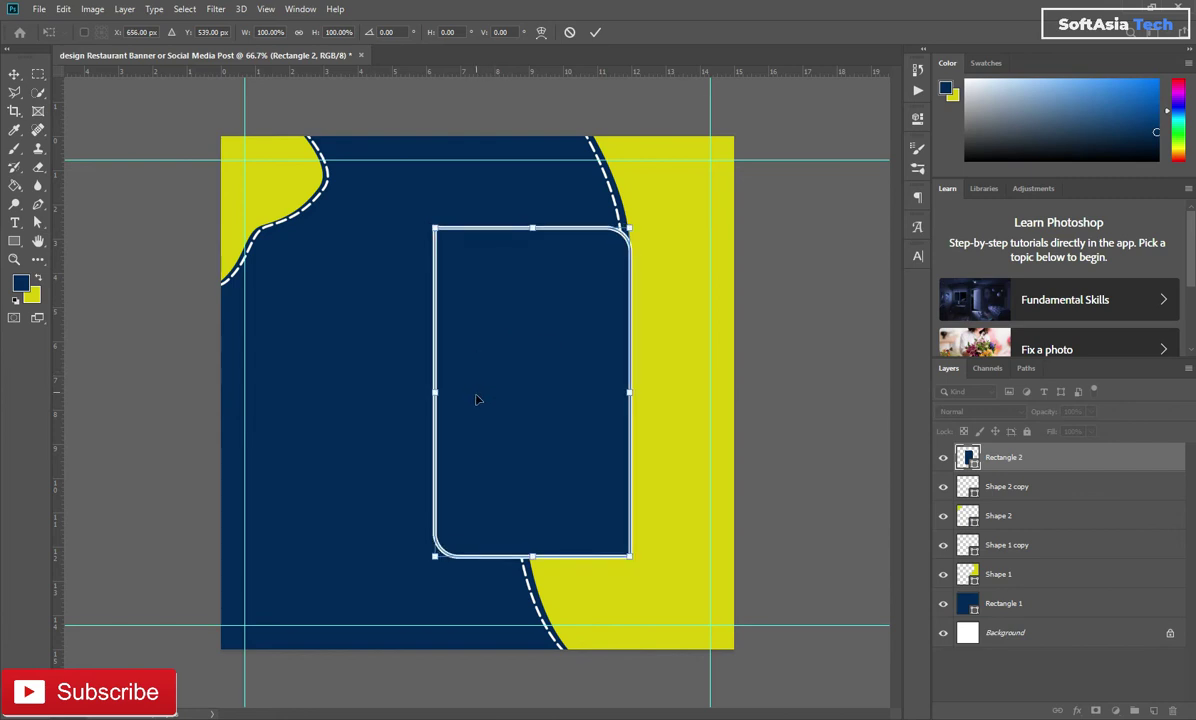
pyautogui.click(597, 33)
# Draw a halftone dot custom shape left of the rectangle.
pyautogui.click(1012, 488)
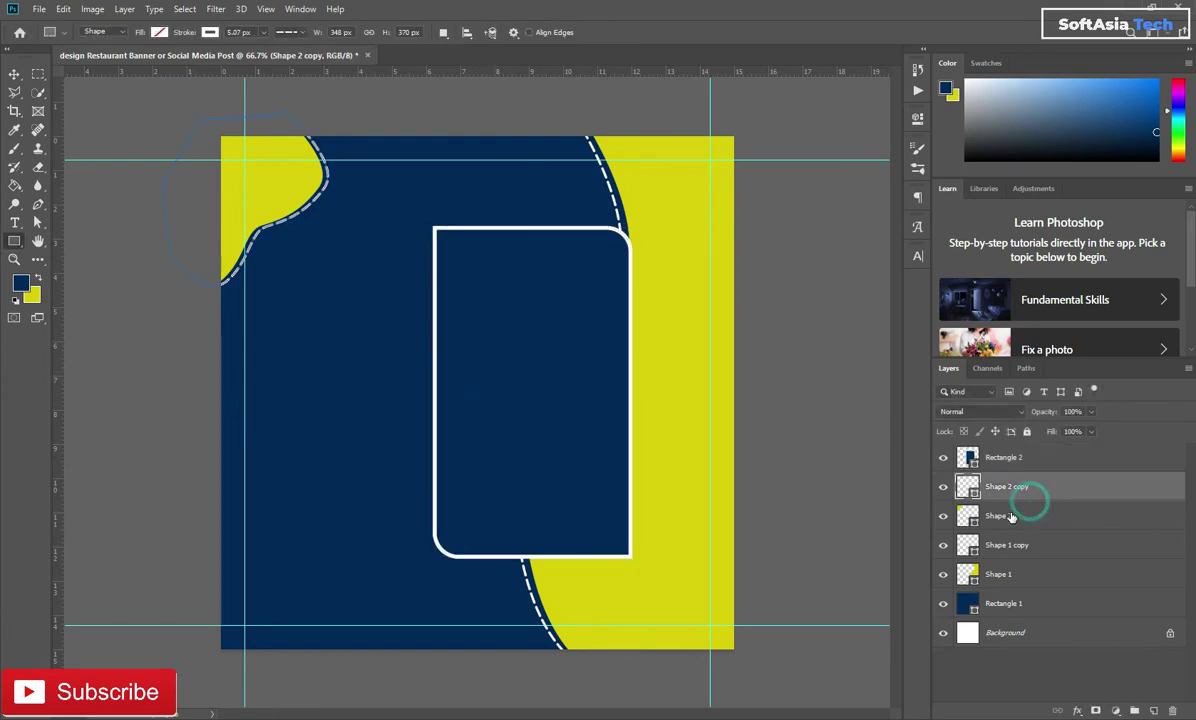
pyautogui.rightClick(15, 241)
pyautogui.click(68, 305)
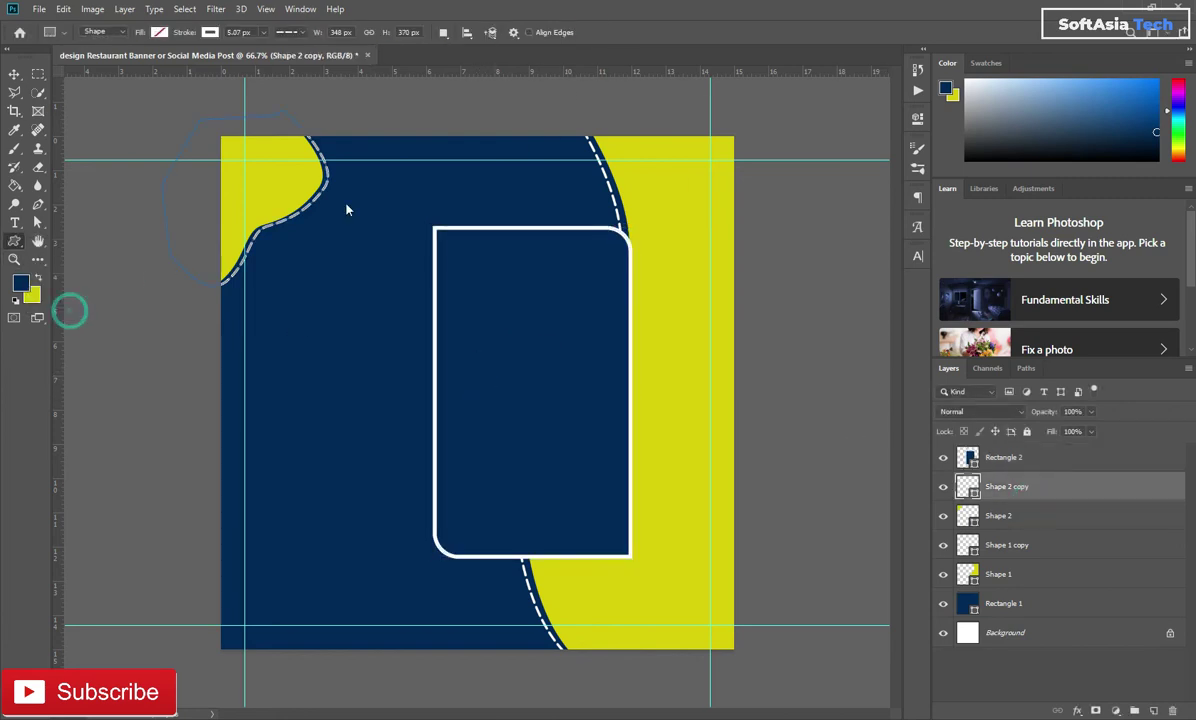
pyautogui.click(579, 33)
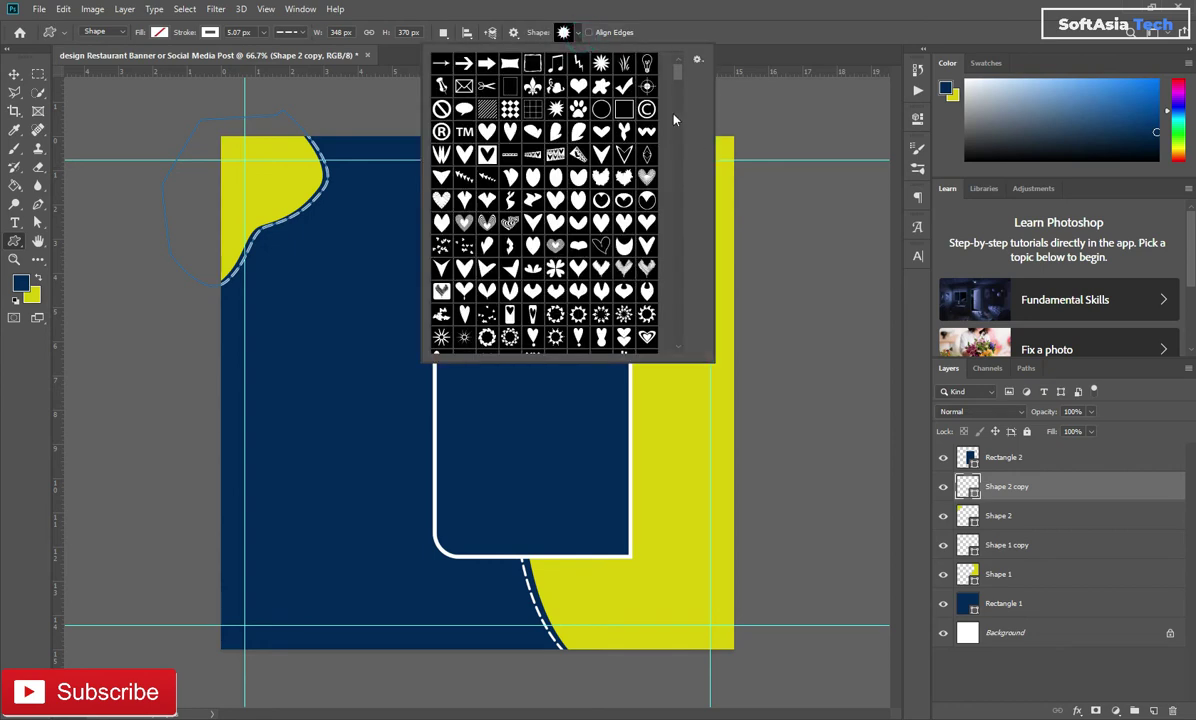
pyautogui.moveTo(676, 80); pyautogui.dragTo(666, 351)
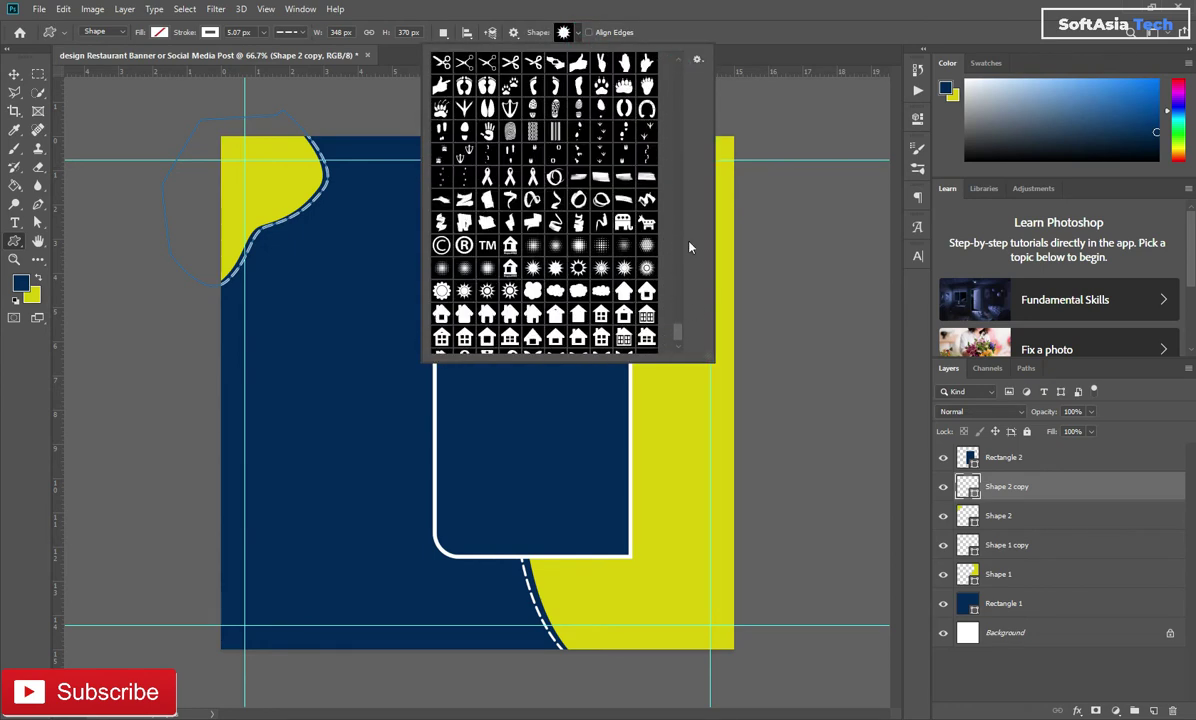
pyautogui.click(557, 248)
pyautogui.doubleClick(581, 249)
pyautogui.moveTo(278, 292); pyautogui.dragTo(449, 473)
# Make the halftone white with no stroke and place it at the frame's top-left corner.
pyautogui.click(159, 32)
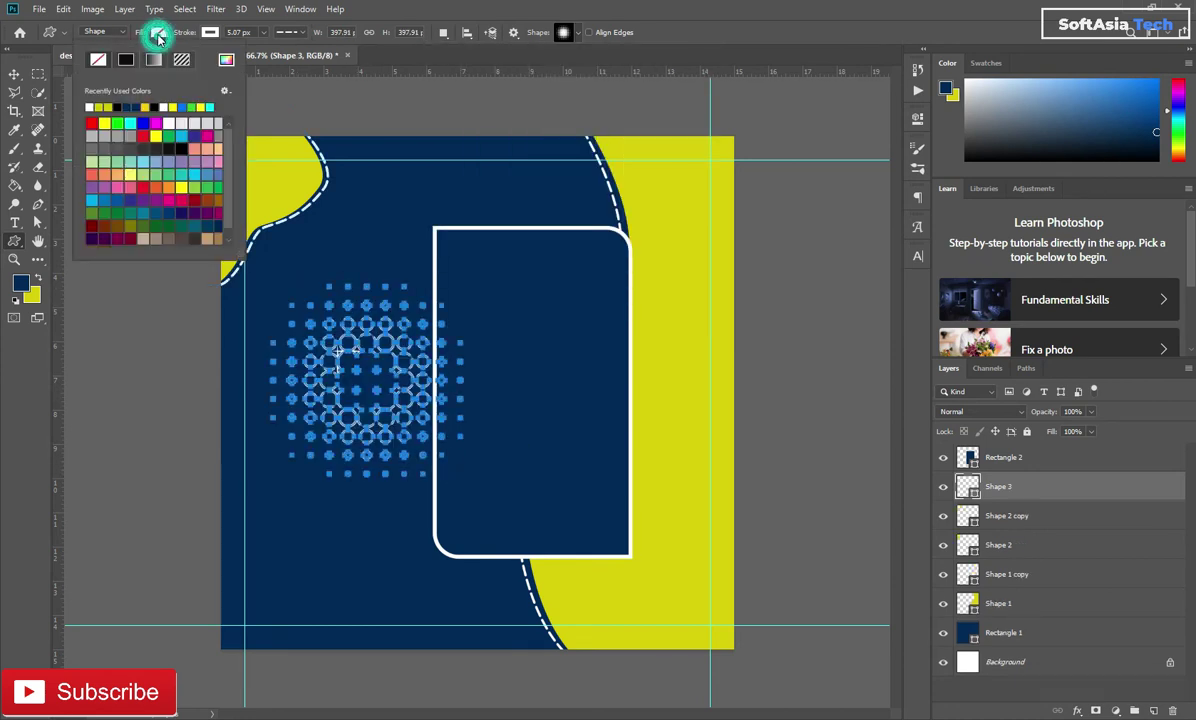
pyautogui.click(90, 107)
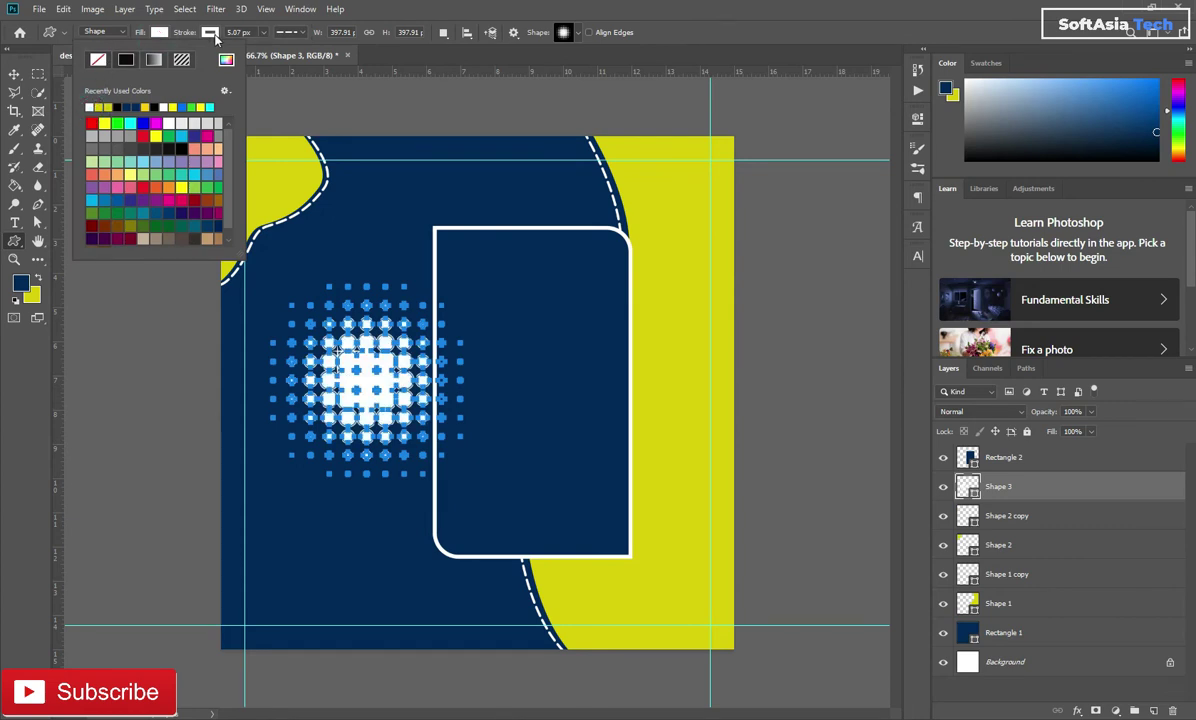
pyautogui.click(210, 32)
pyautogui.click(145, 58)
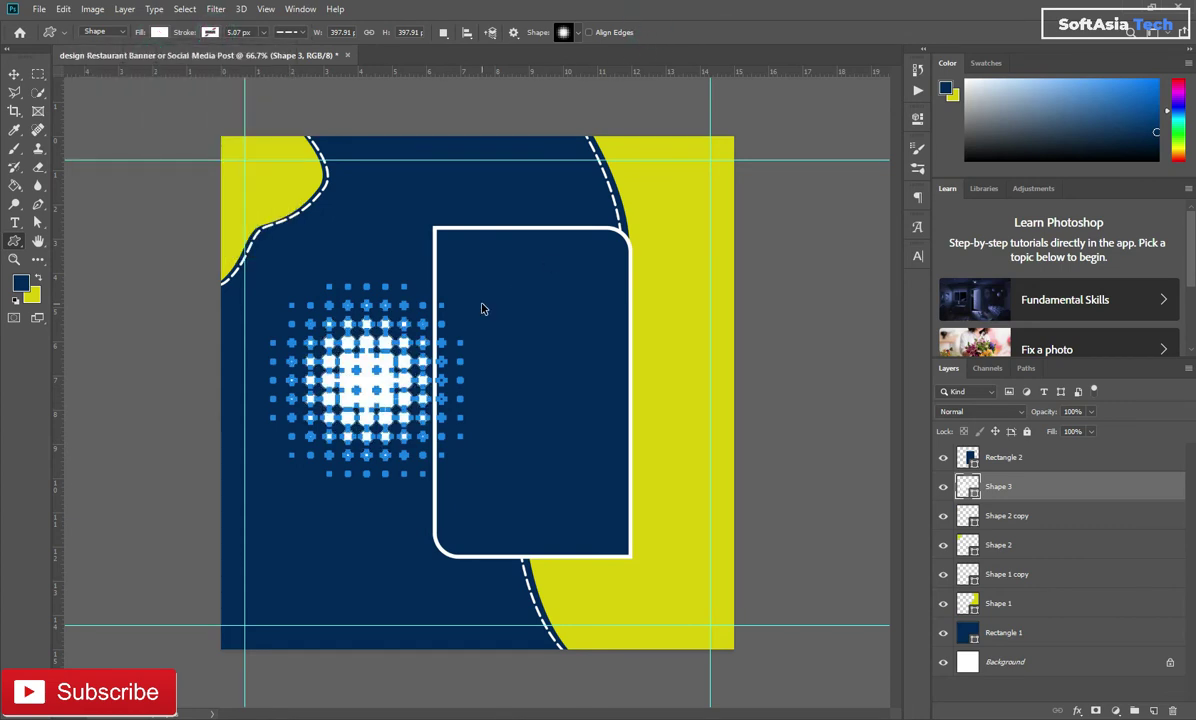
pyautogui.hotkey('ctrl', 't')
pyautogui.moveTo(366, 359)
pyautogui.mouseDown()
pyautogui.moveTo(455, 235)
pyautogui.moveTo(461, 271)
pyautogui.mouseUp()
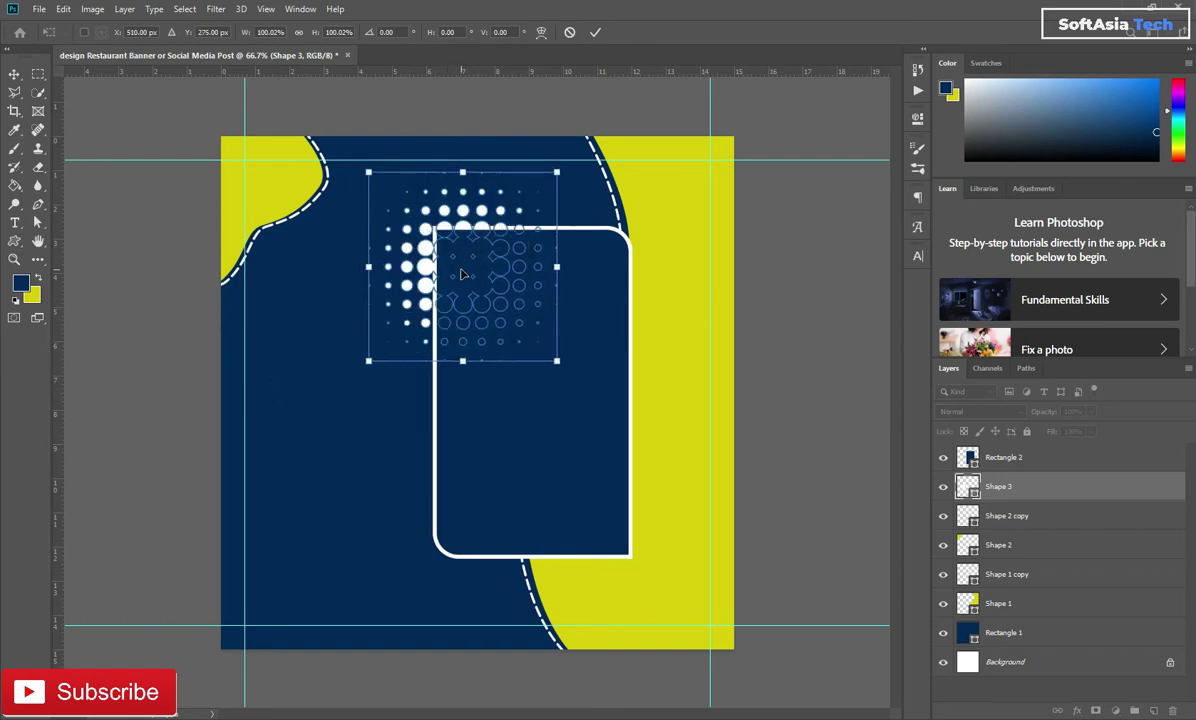
pyautogui.click(594, 31)
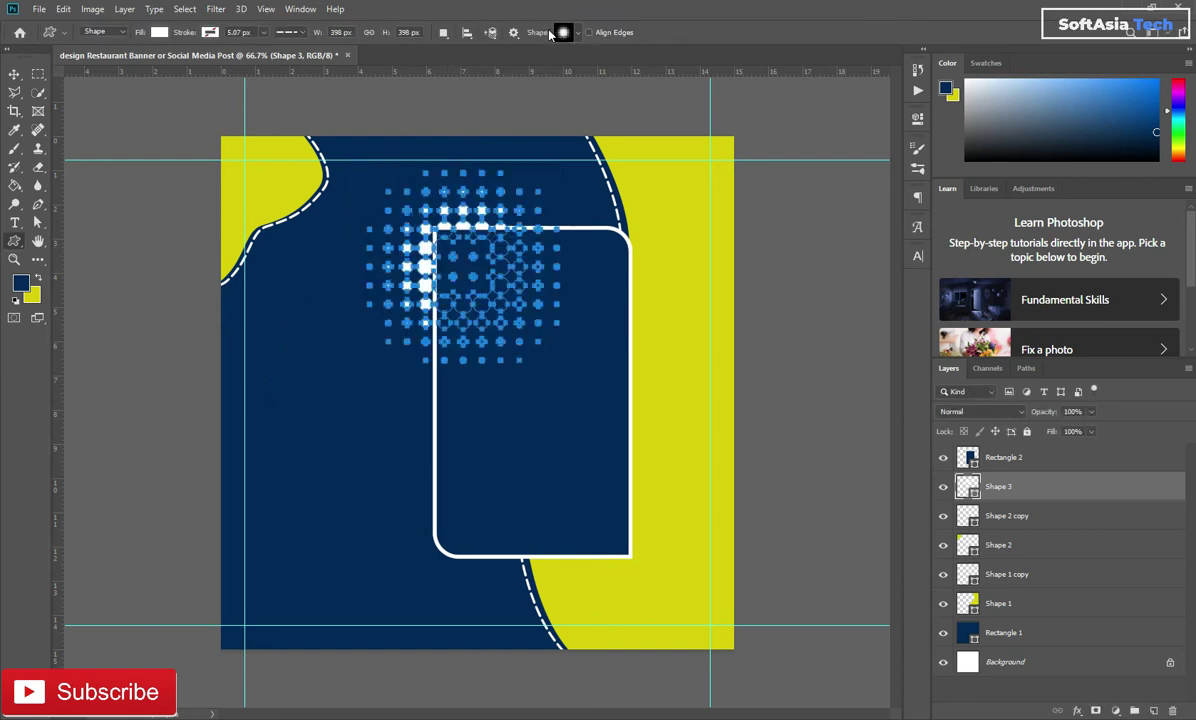
# Duplicate the halftone, move the copy to the lower-right yellow area, and make it black.
pyautogui.hotkey('ctrl', 'j')
pyautogui.hotkey('ctrl', 't')
pyautogui.moveTo(477, 242); pyautogui.dragTo(602, 500)
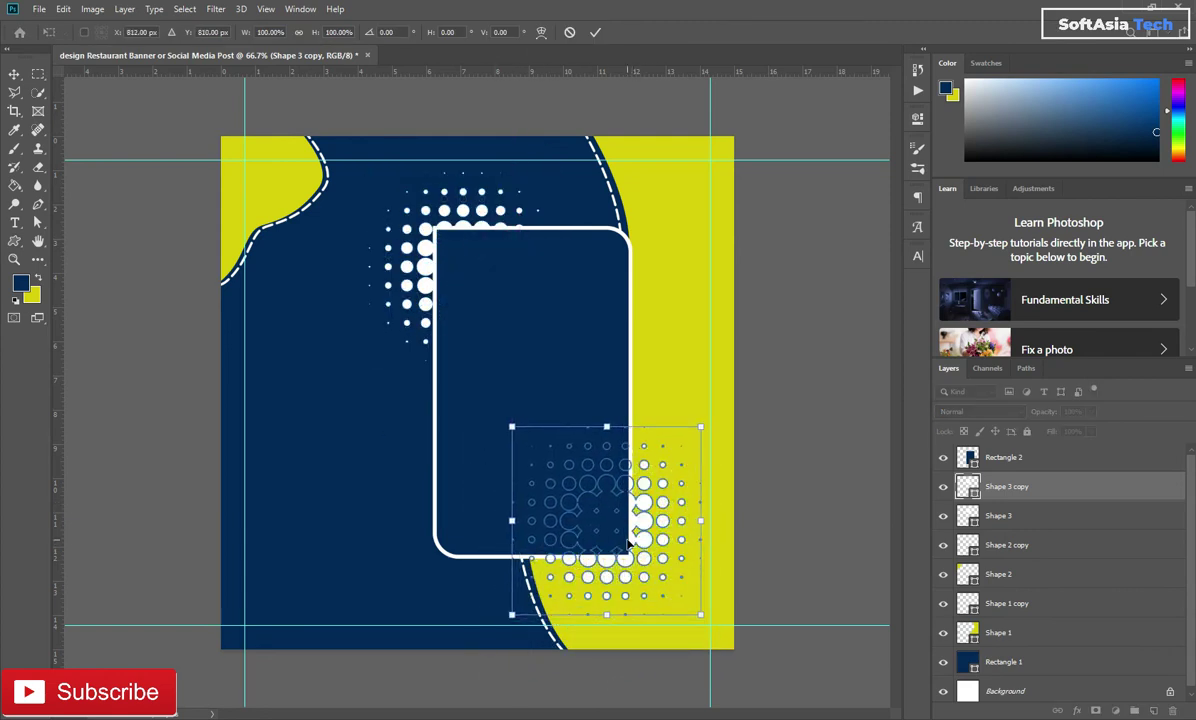
pyautogui.click(594, 31)
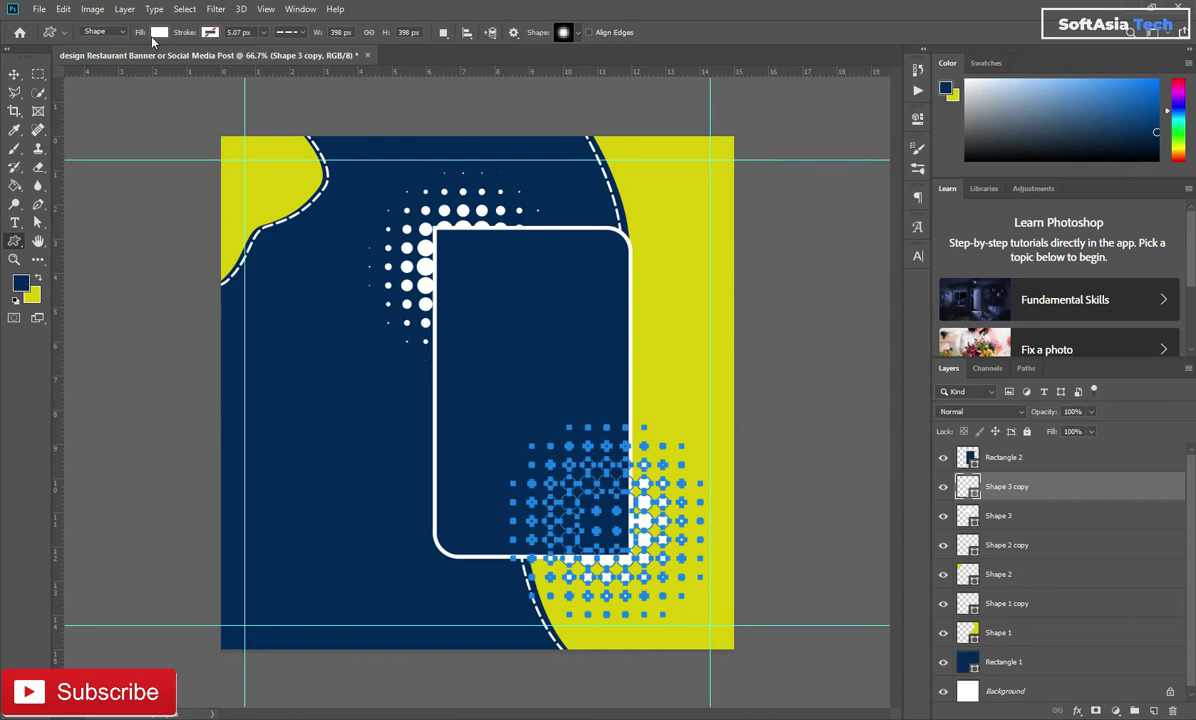
pyautogui.click(157, 32)
pyautogui.click(125, 105)
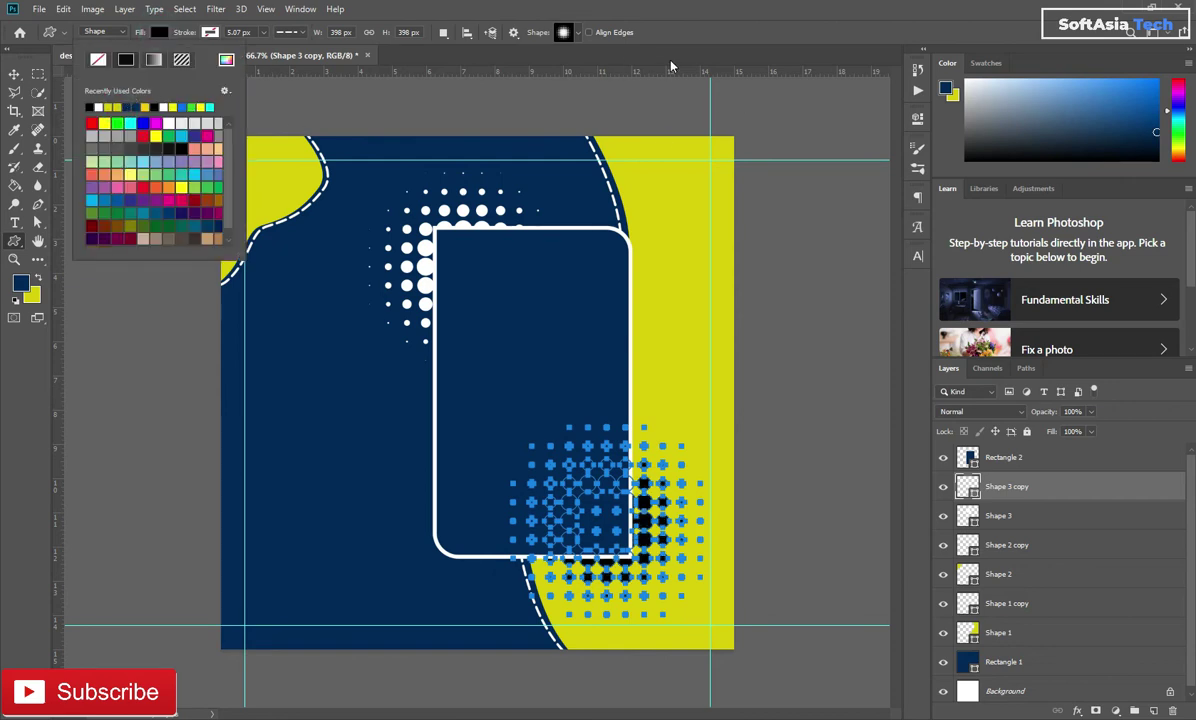
pyautogui.scroll(-1, 1041, 659)
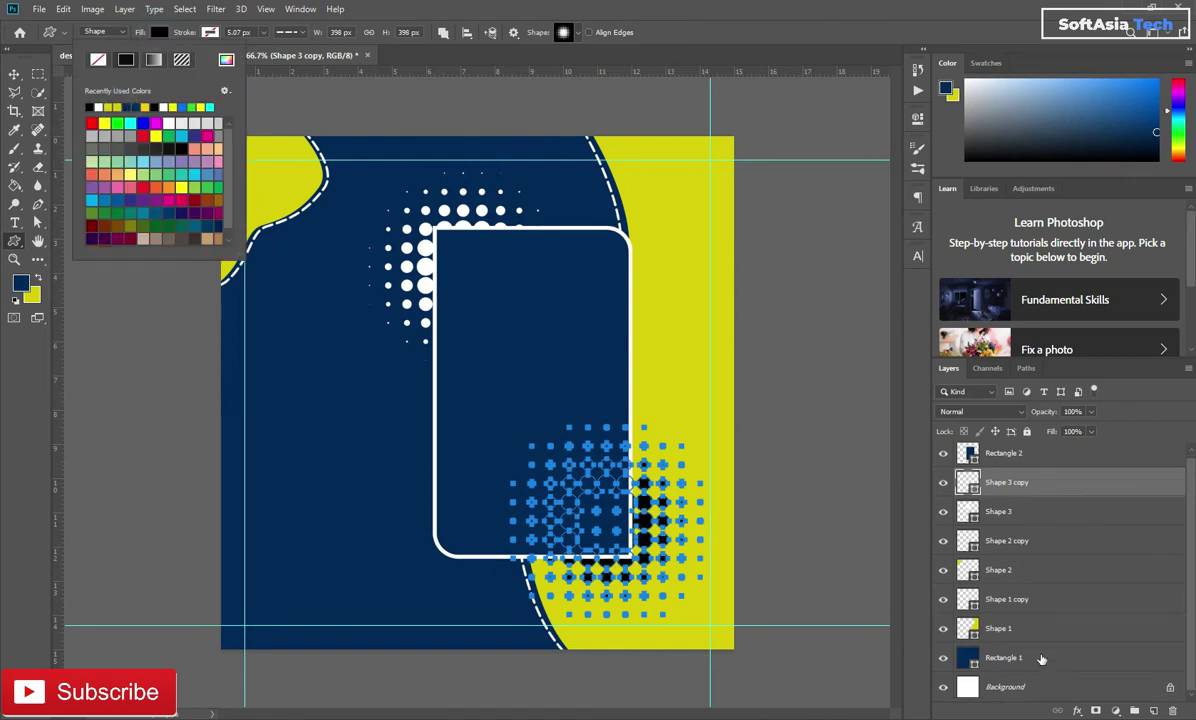
pyautogui.click(1029, 663)
# Group the background layers down to Rectangle 1 and name the group 'bg'.
pyautogui.keyDown('shift'); pyautogui.click(1031, 659); pyautogui.keyUp('shift')
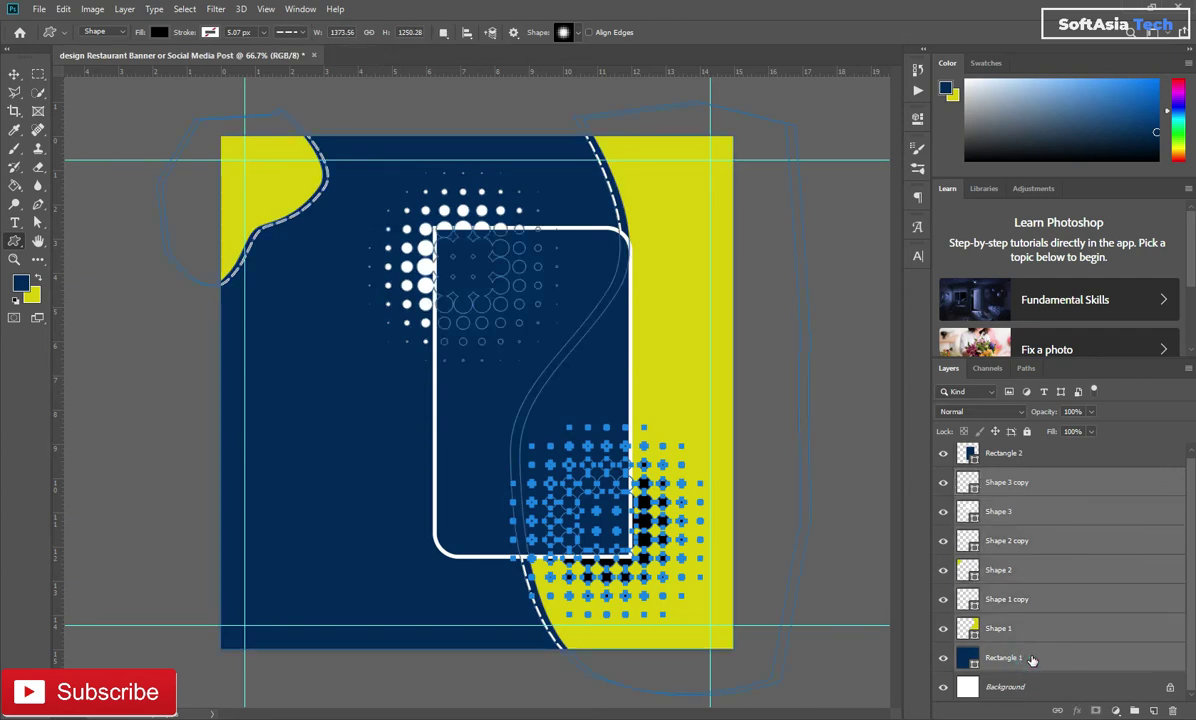
pyautogui.hotkey('ctrl', 'g')
pyautogui.doubleClick(996, 481)
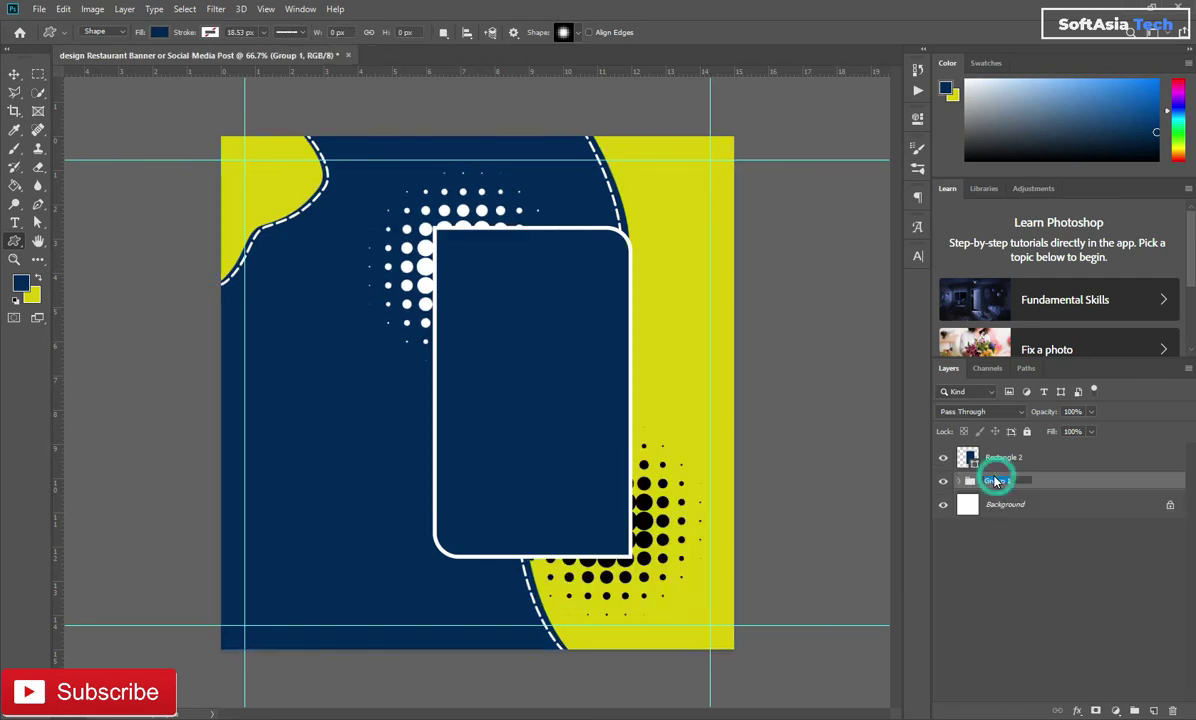
pyautogui.write('bg')
pyautogui.press('Return')
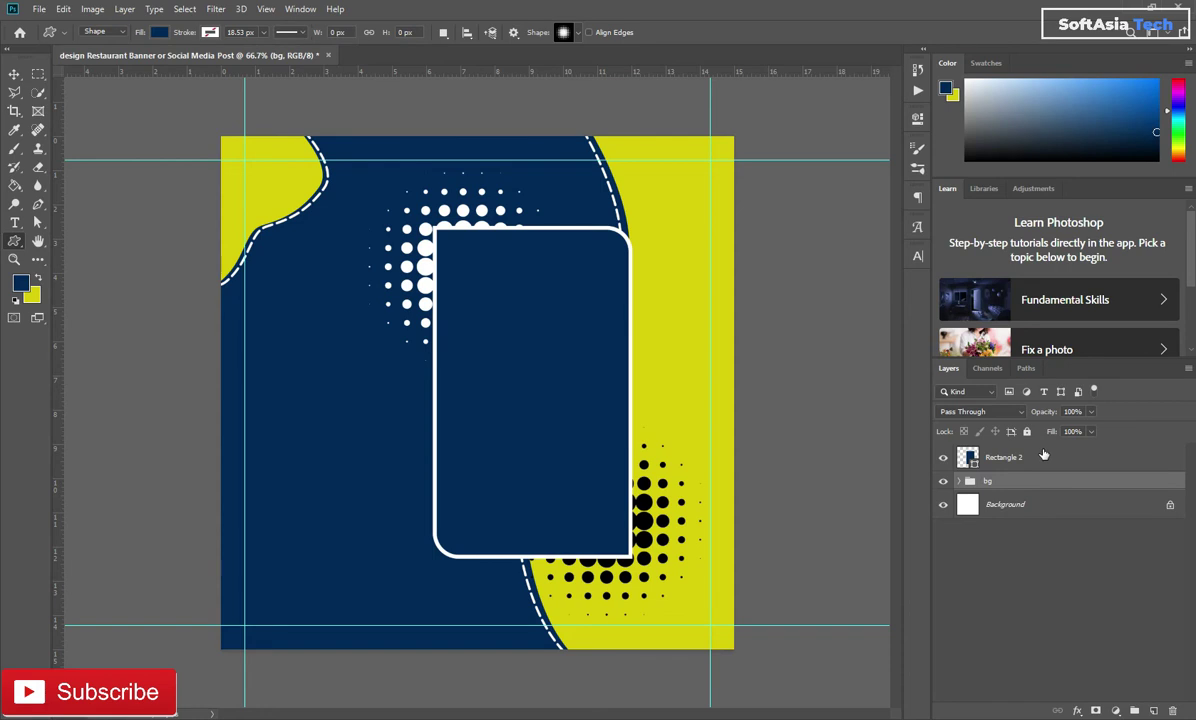
pyautogui.click(1034, 459)
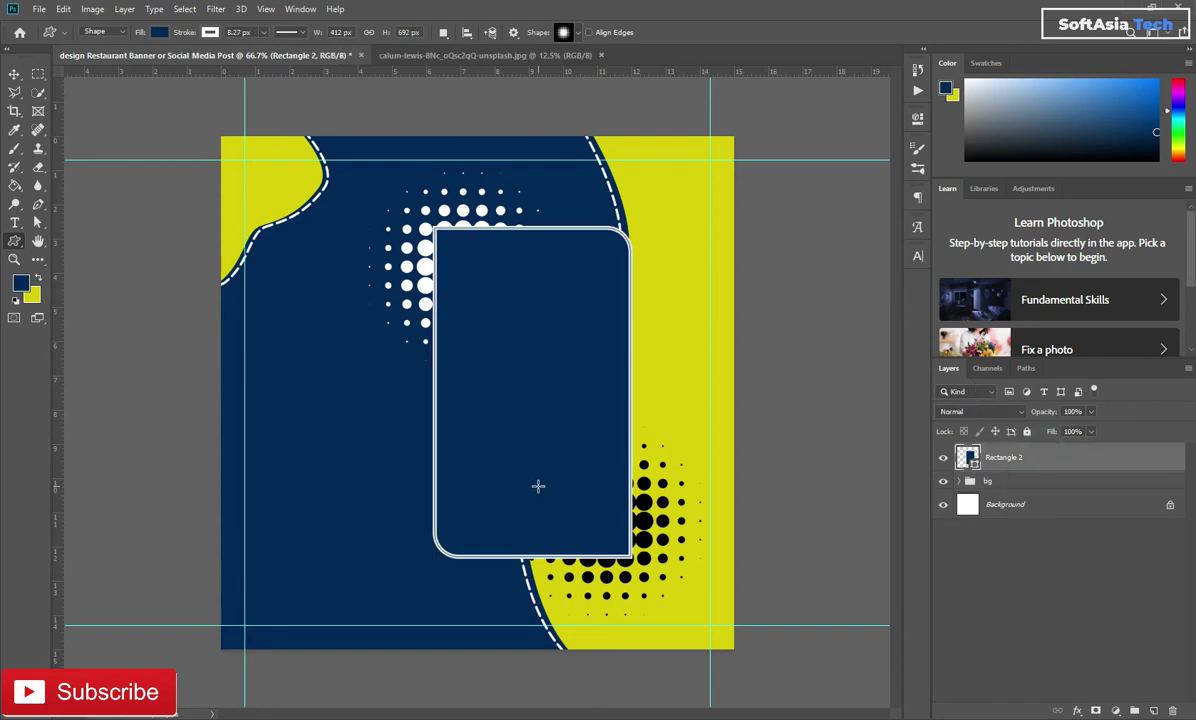
# Bring the pancake photo into the banner and convert it to a Smart Object.
pyautogui.press('v')
pyautogui.click(494, 55)
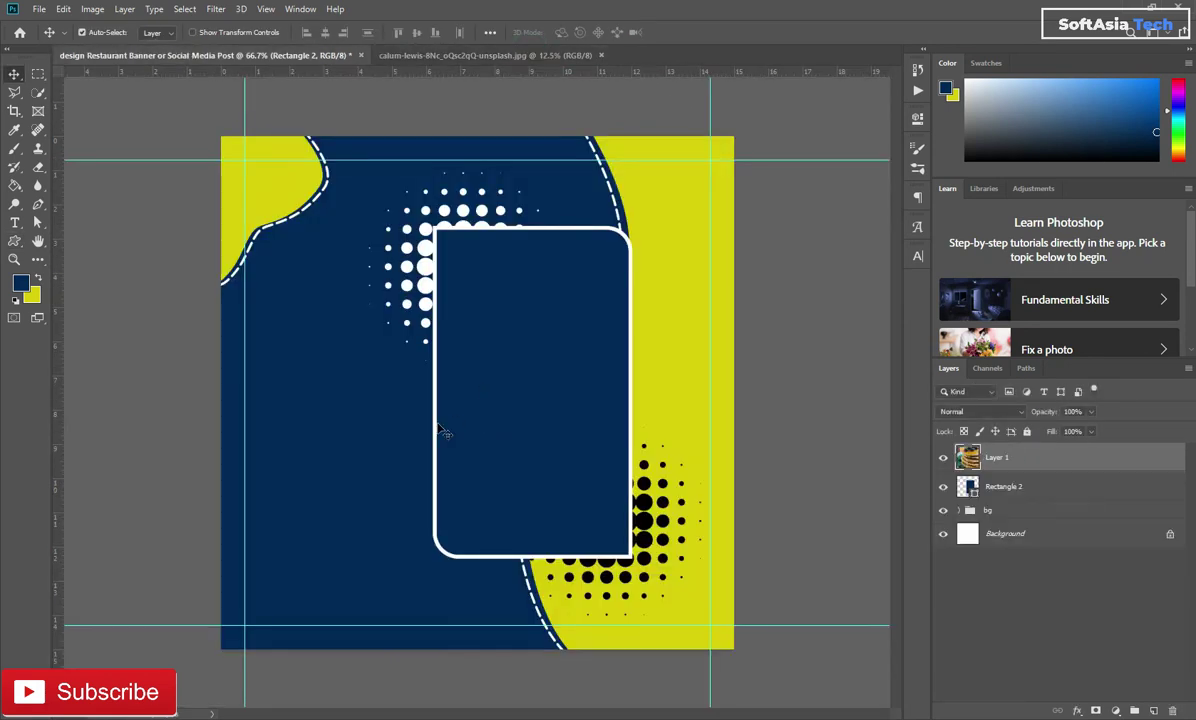
pyautogui.moveTo(183, 55); pyautogui.dragTo(441, 427)
pyautogui.scroll(-2, 424, 384)
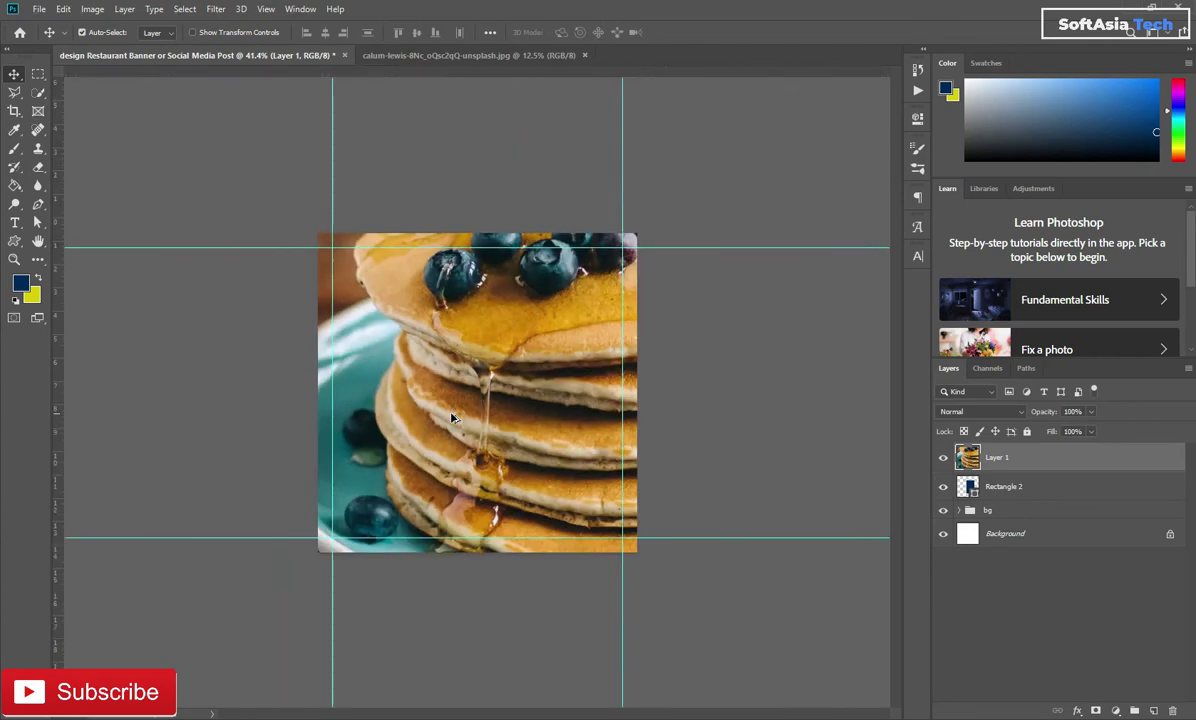
pyautogui.scroll(-1, 424, 384)
pyautogui.scroll(-1, 466, 418)
pyautogui.rightClick(1017, 462)
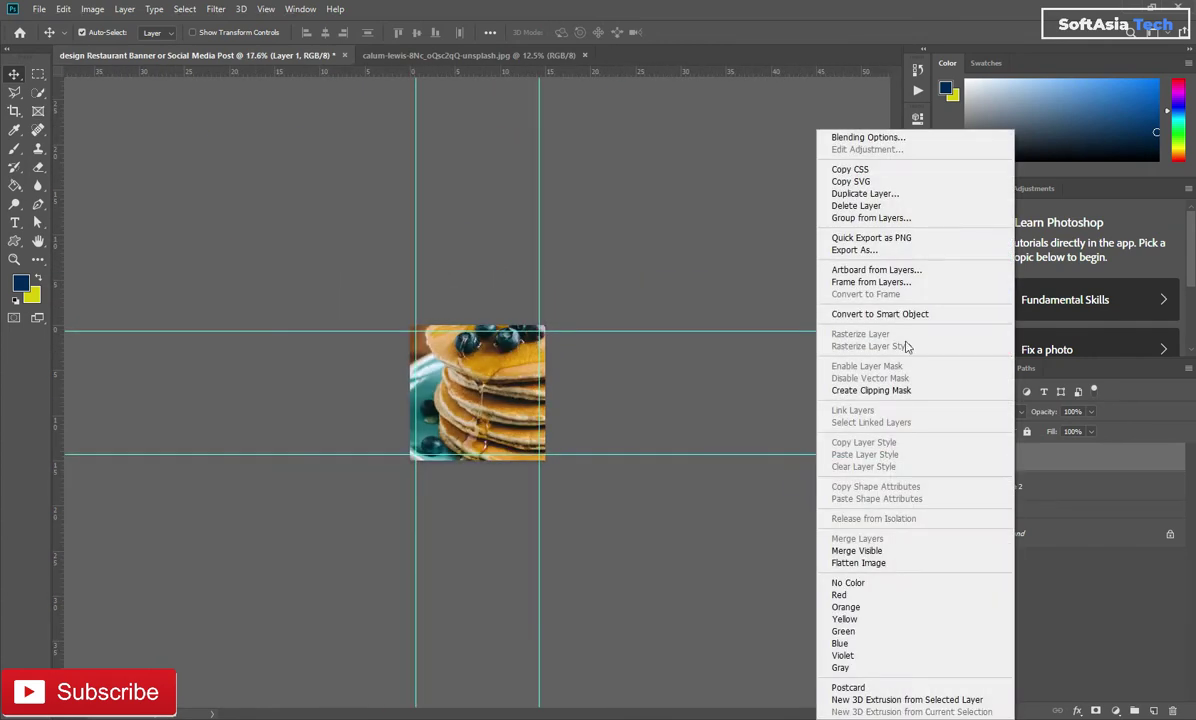
pyautogui.click(880, 314)
# Scale down the pancake photo and clip it into the rounded Rectangle 2 frame.
pyautogui.hotkey('ctrl', 't')
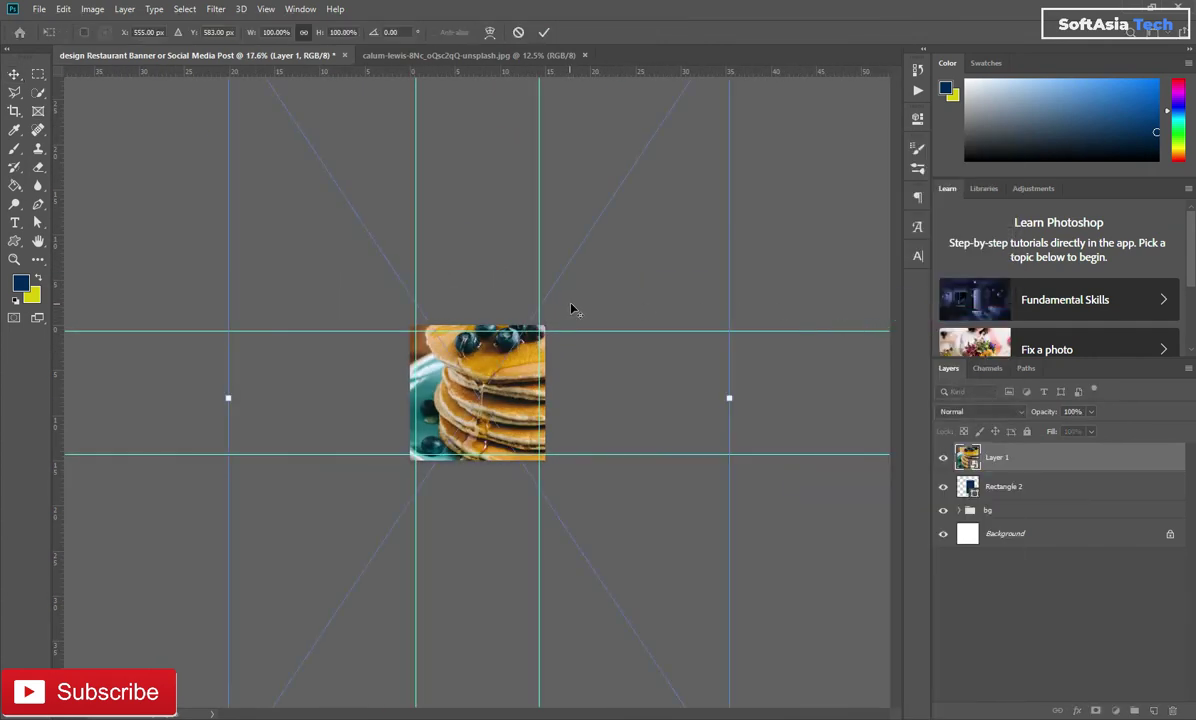
pyautogui.scroll(-3, 570, 308)
pyautogui.moveTo(614, 179)
pyautogui.mouseDown()
pyautogui.moveTo(405, 518)
pyautogui.moveTo(505, 381)
pyautogui.mouseUp()
pyautogui.press('Return')
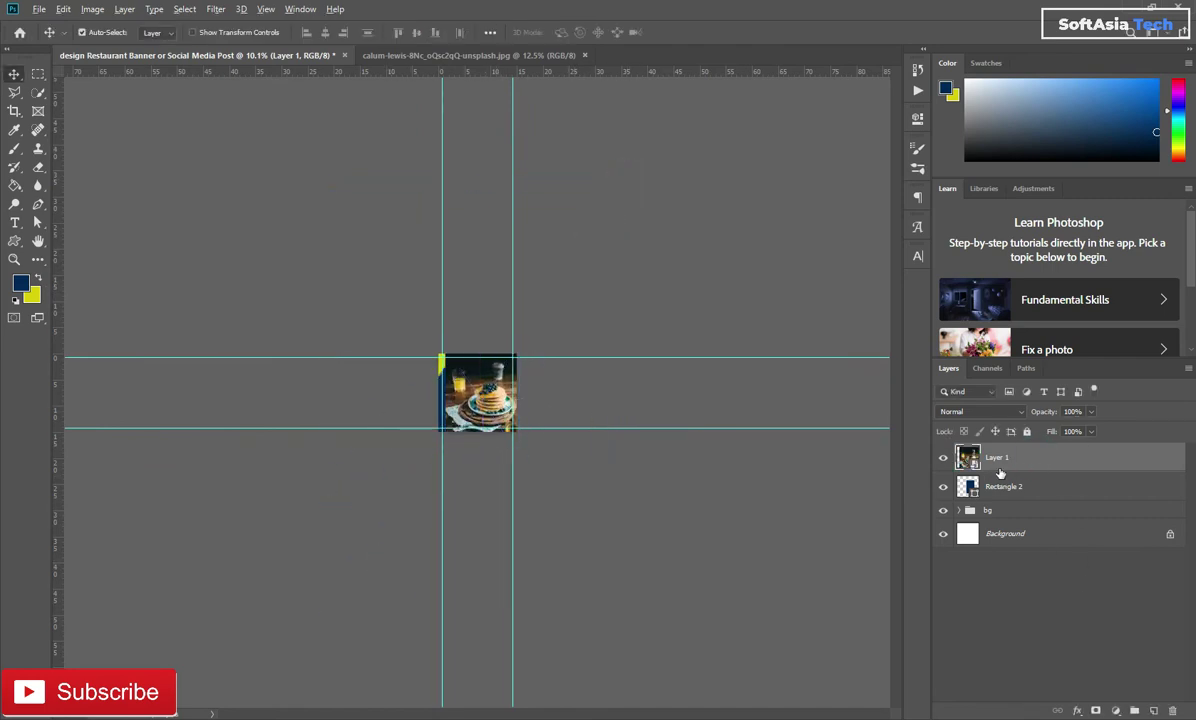
pyautogui.keyDown('alt'); pyautogui.click(1000, 472); pyautogui.keyUp('alt')
pyautogui.hotkey('ctrl', '0')
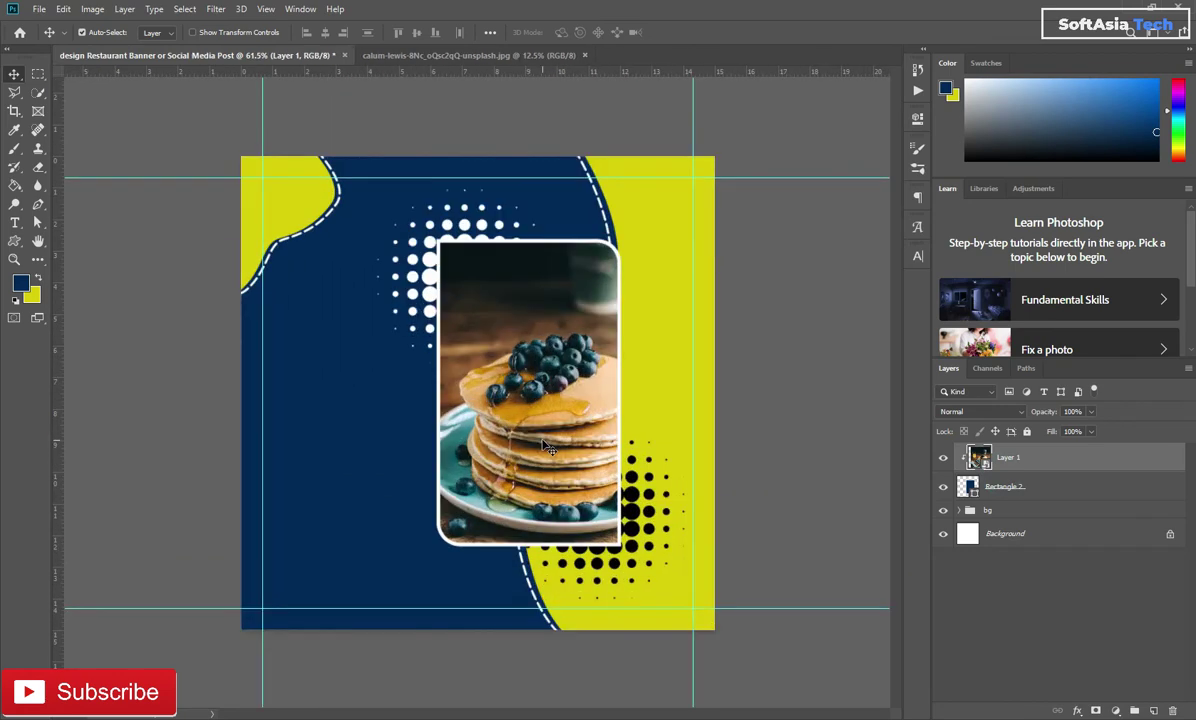
# Resize and reposition the clipped photo so the whole pancake stack and plate show.
pyautogui.moveTo(548, 449); pyautogui.dragTo(538, 445)
pyautogui.hotkey('ctrl', 't')
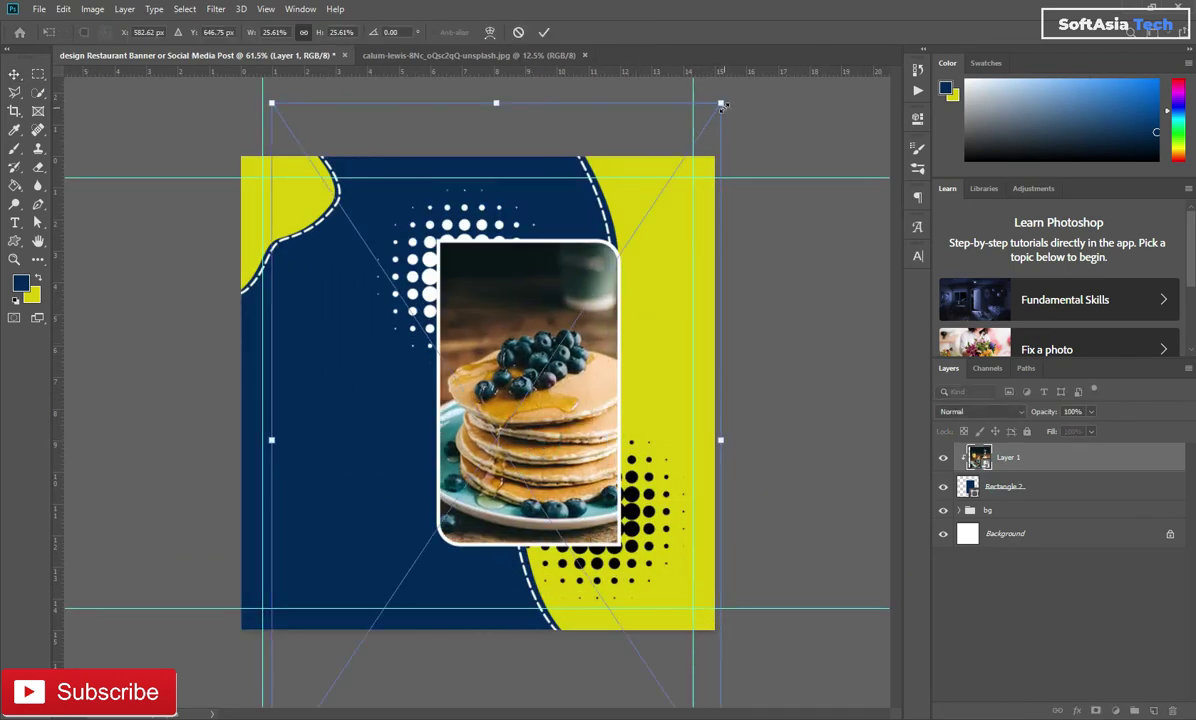
pyautogui.moveTo(722, 106); pyautogui.dragTo(674, 172)
pyautogui.moveTo(548, 313); pyautogui.dragTo(541, 331)
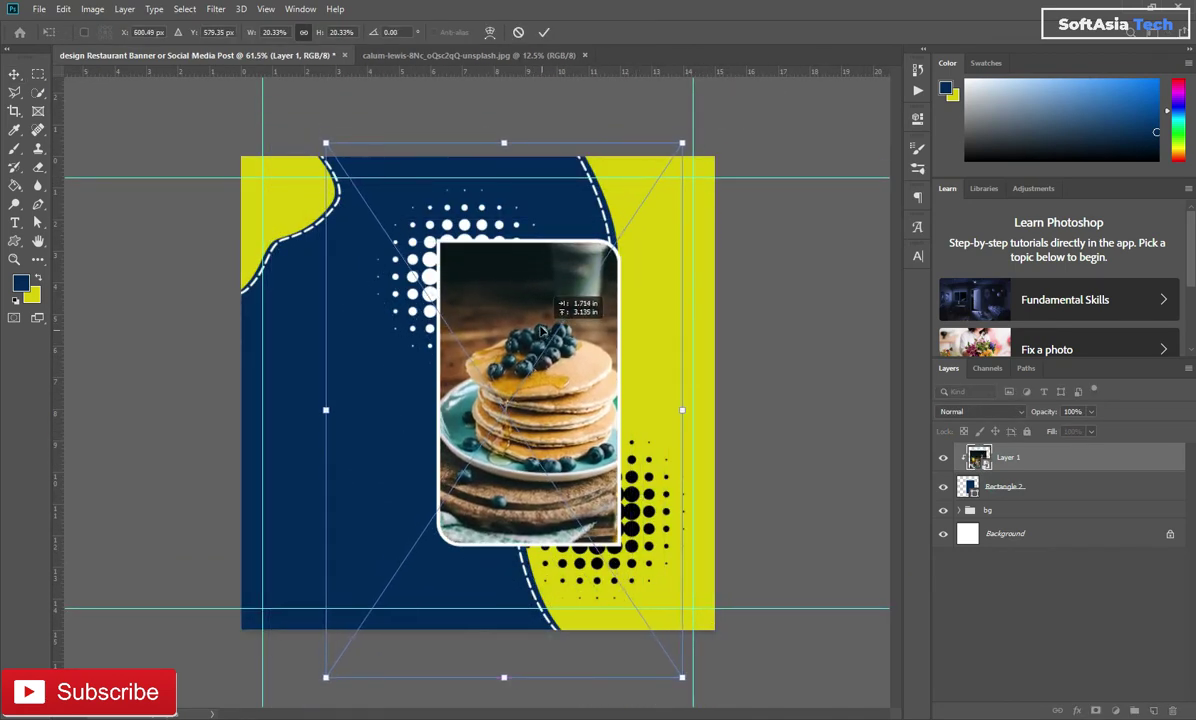
pyautogui.moveTo(682, 143); pyautogui.dragTo(610, 250)
pyautogui.moveTo(438, 334); pyautogui.dragTo(518, 325)
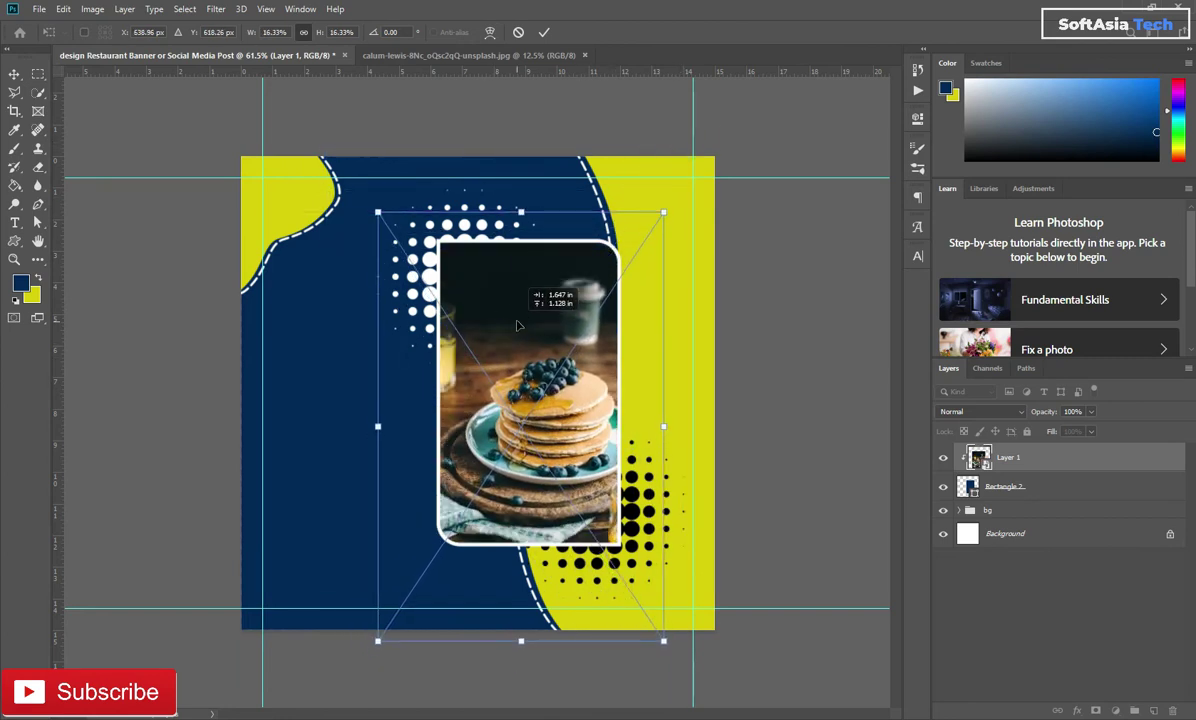
pyautogui.moveTo(663, 212); pyautogui.dragTo(644, 240)
pyautogui.moveTo(505, 382)
pyautogui.mouseDown()
pyautogui.moveTo(521, 343)
pyautogui.moveTo(509, 351)
pyautogui.mouseUp()
pyautogui.moveTo(648, 208); pyautogui.dragTo(626, 240)
pyautogui.moveTo(515, 331); pyautogui.dragTo(534, 310)
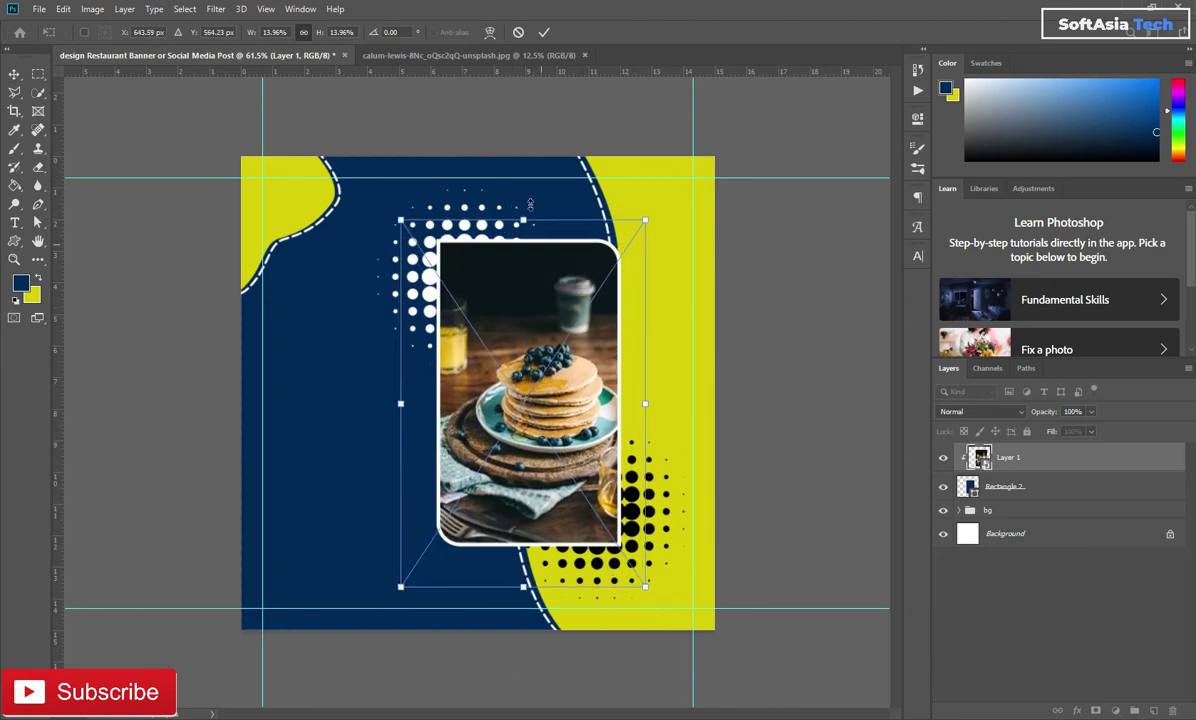
pyautogui.click(545, 33)
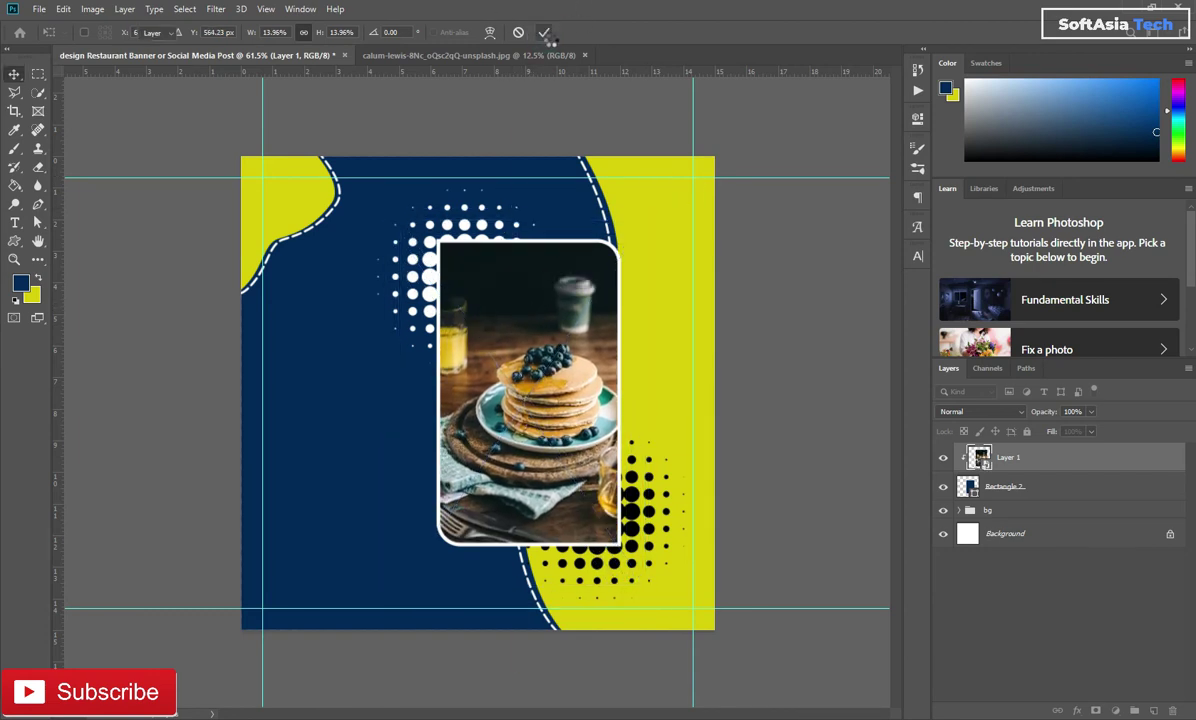
# Give the rounded photo frame a Drop Shadow with Spread 7.
pyautogui.doubleClick(1041, 485)
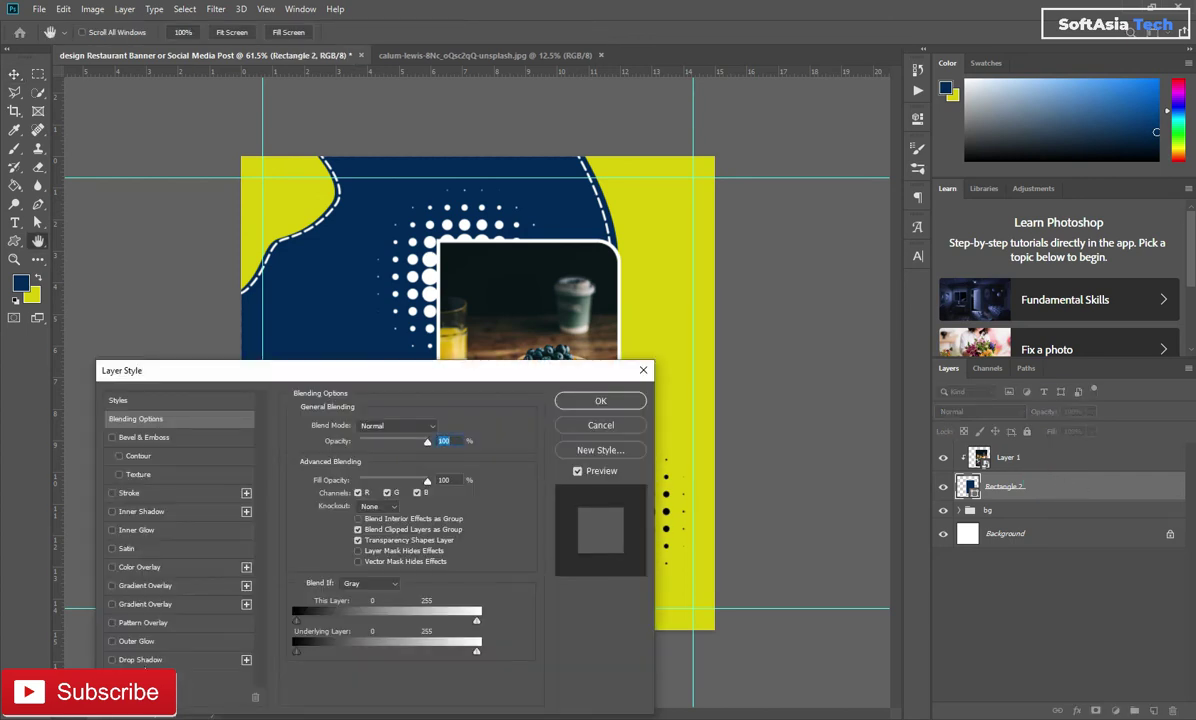
pyautogui.click(140, 659)
pyautogui.moveTo(409, 374); pyautogui.dragTo(1015, 180)
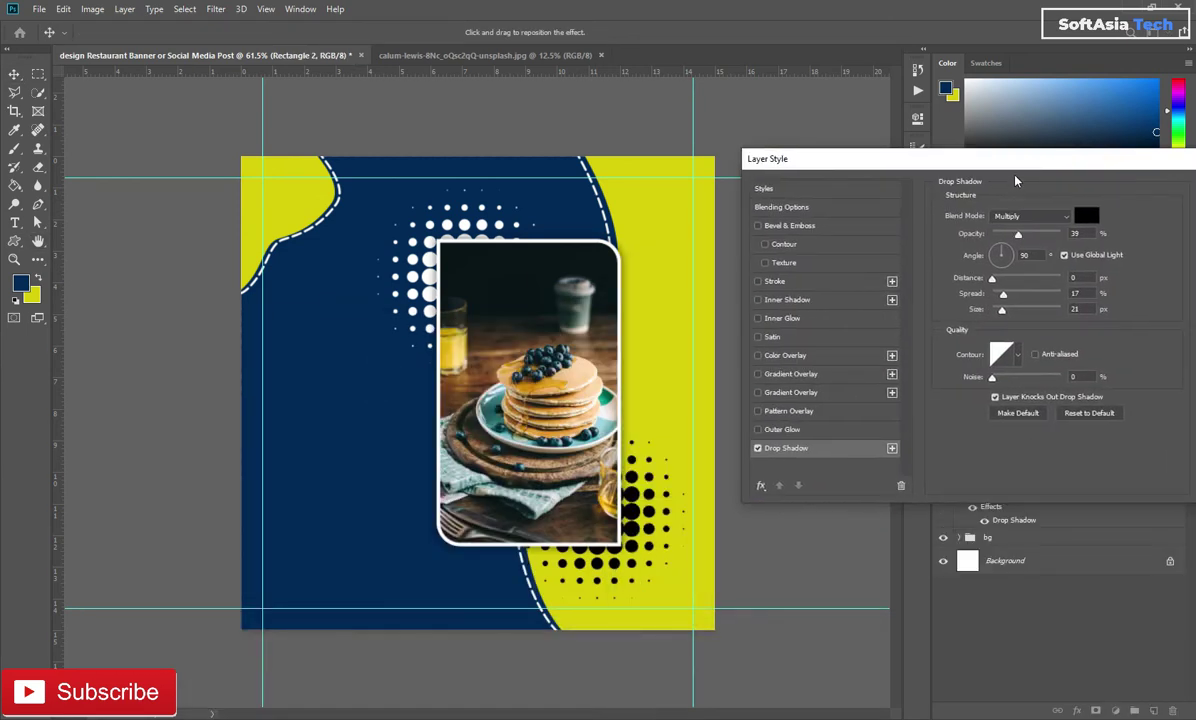
pyautogui.write('7')
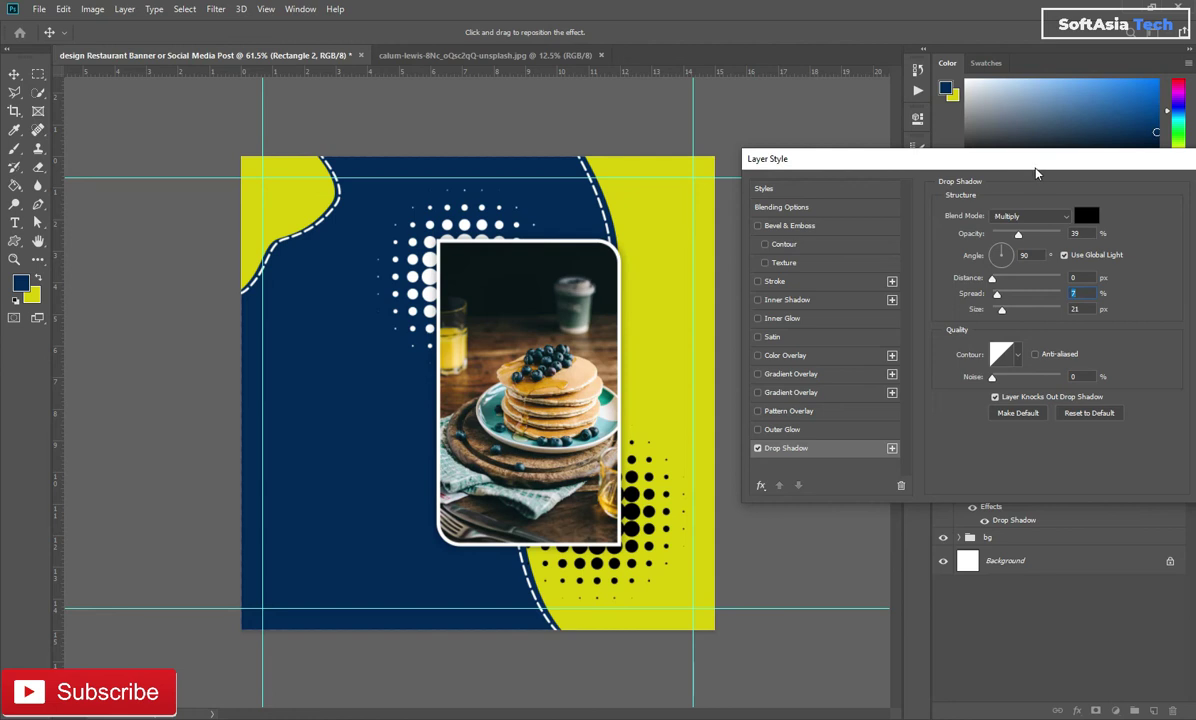
pyautogui.moveTo(1036, 174); pyautogui.dragTo(977, 174)
pyautogui.click(1165, 189)
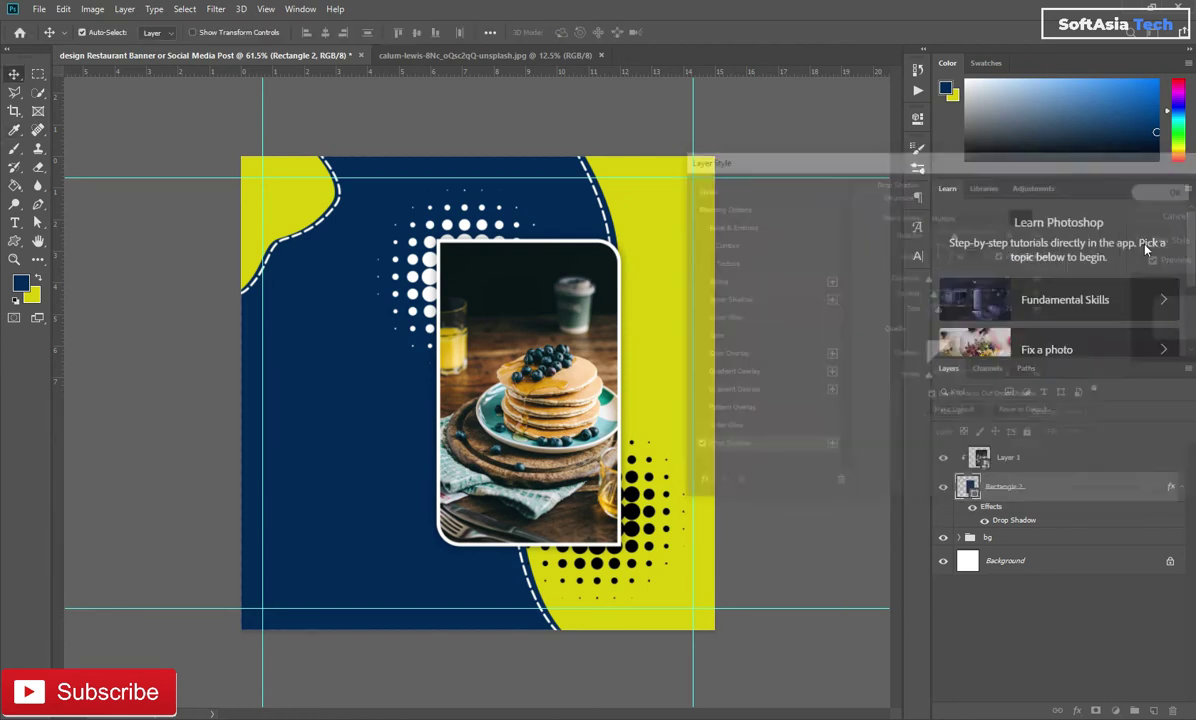
pyautogui.click(1182, 489)
# Group the pancake photo with its frame and name the group 'image'.
pyautogui.keyDown('shift'); pyautogui.click(1075, 460); pyautogui.keyUp('shift')
pyautogui.hotkey('ctrl', 'g')
pyautogui.doubleClick(994, 452)
pyautogui.write('image')
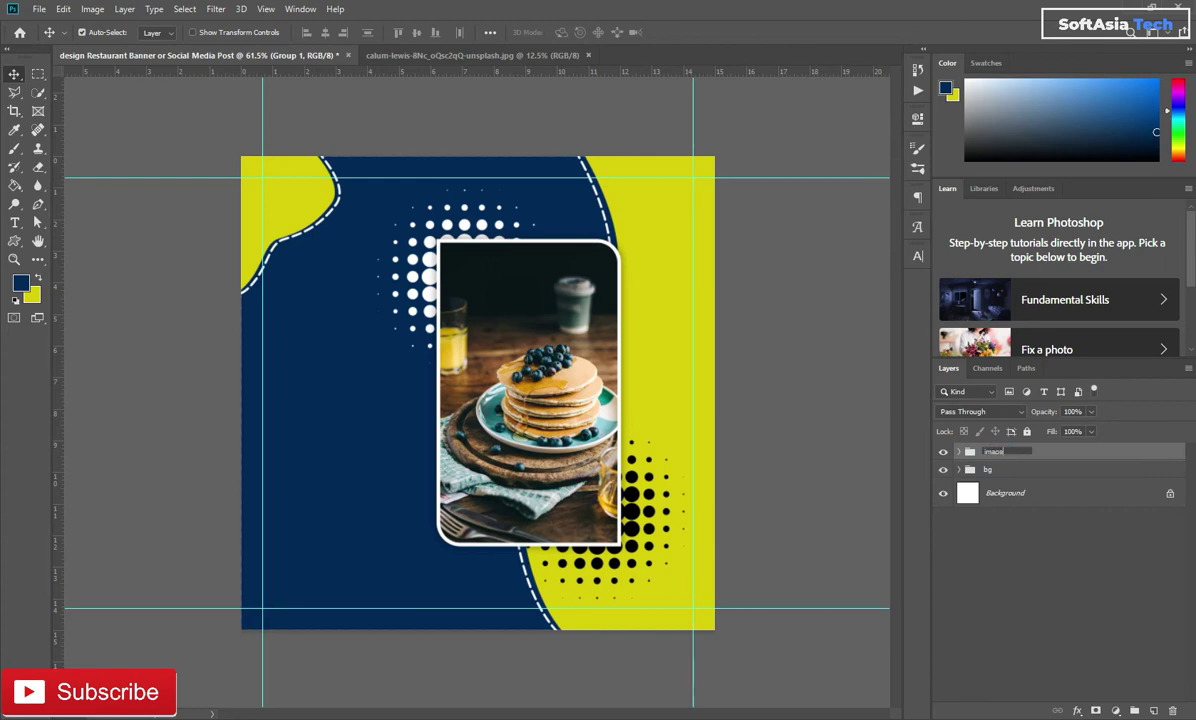
pyautogui.click(1133, 438)
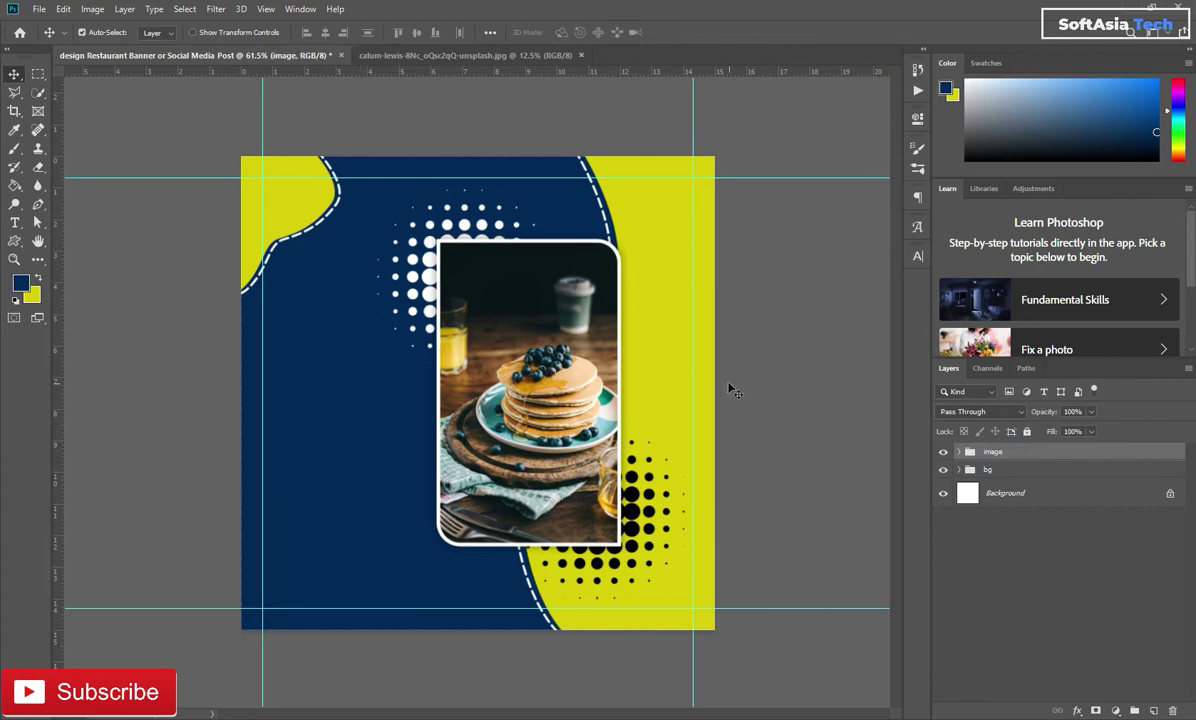
pyautogui.click(581, 55)
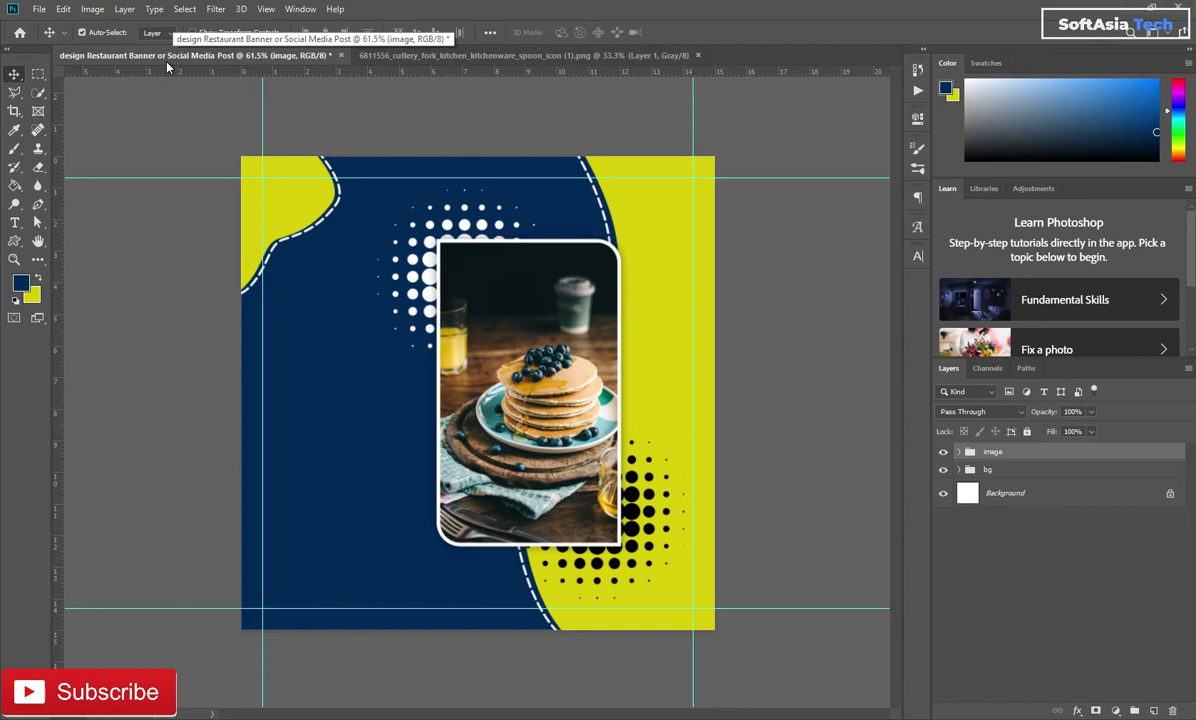
# Bring the cutlery icon into the banner as a Smart Object layer.
pyautogui.click(395, 55)
pyautogui.moveTo(500, 268)
pyautogui.mouseDown()
pyautogui.moveTo(285, 16)
pyautogui.moveTo(735, 438)
pyautogui.mouseUp()
pyautogui.rightClick(1022, 462)
pyautogui.click(875, 298)
# Scale the cutlery icon to about 13% and place it in the top-left yellow corner.
pyautogui.hotkey('ctrl', 't')
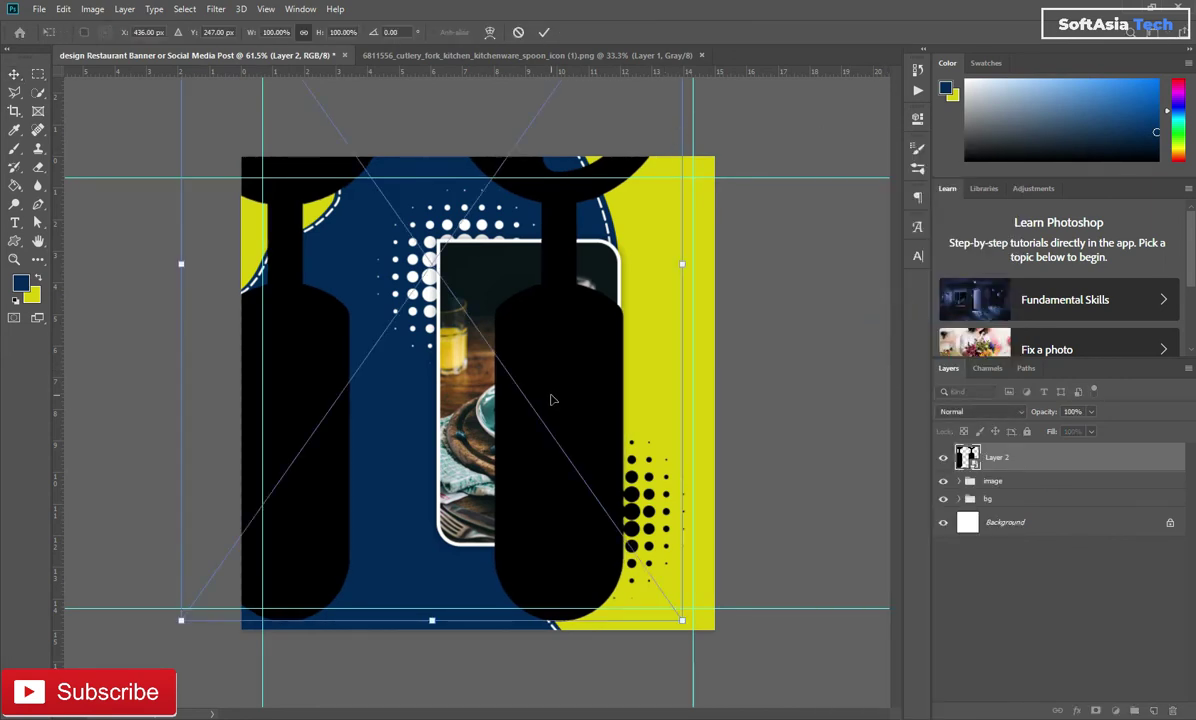
pyautogui.scroll(-3, 550, 400)
pyautogui.moveTo(606, 90); pyautogui.dragTo(406, 374)
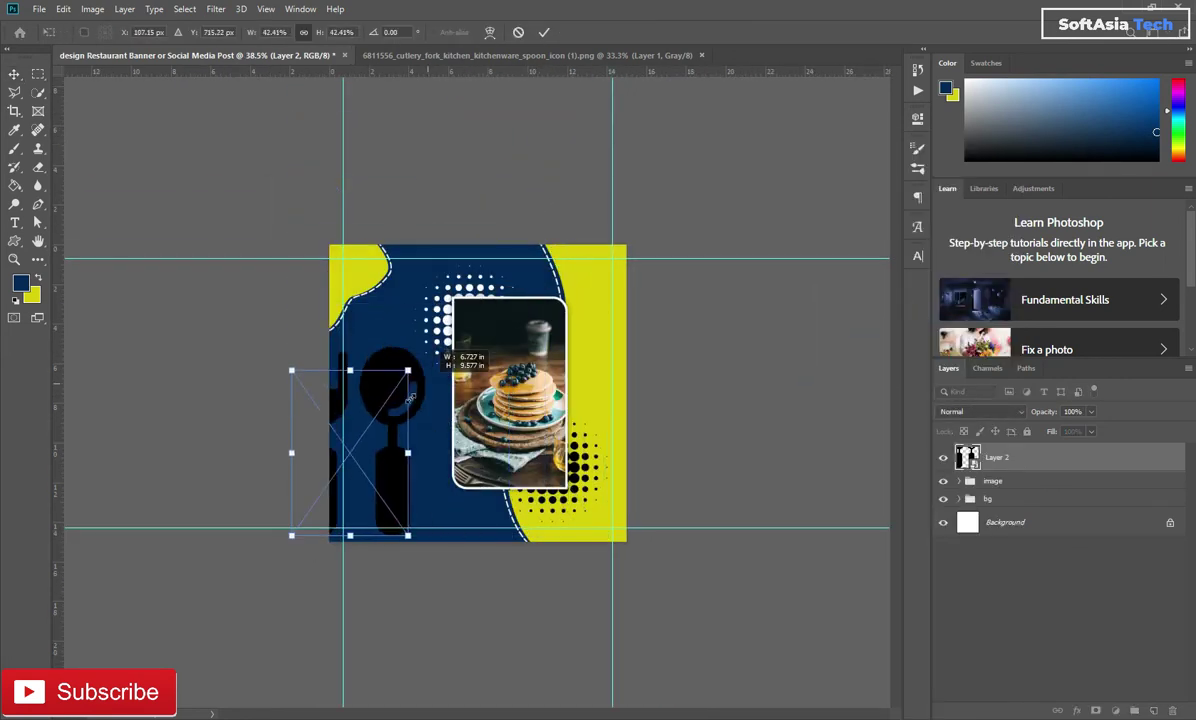
pyautogui.moveTo(347, 454); pyautogui.dragTo(400, 263)
pyautogui.moveTo(446, 197); pyautogui.dragTo(394, 274)
pyautogui.scroll(5, 436, 367)
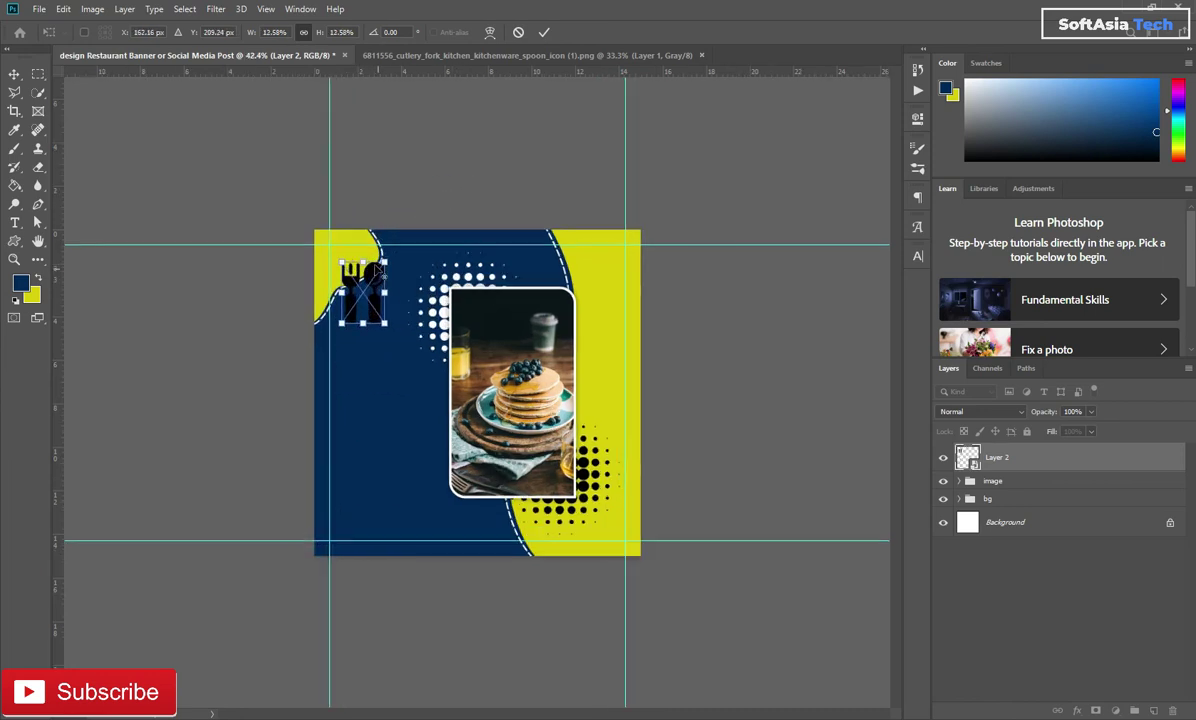
pyautogui.moveTo(254, 203); pyautogui.dragTo(254, 143)
pyautogui.moveTo(320, 221)
pyautogui.mouseDown()
pyautogui.moveTo(568, 466)
pyautogui.moveTo(510, 488)
pyautogui.moveTo(493, 477)
pyautogui.mouseUp()
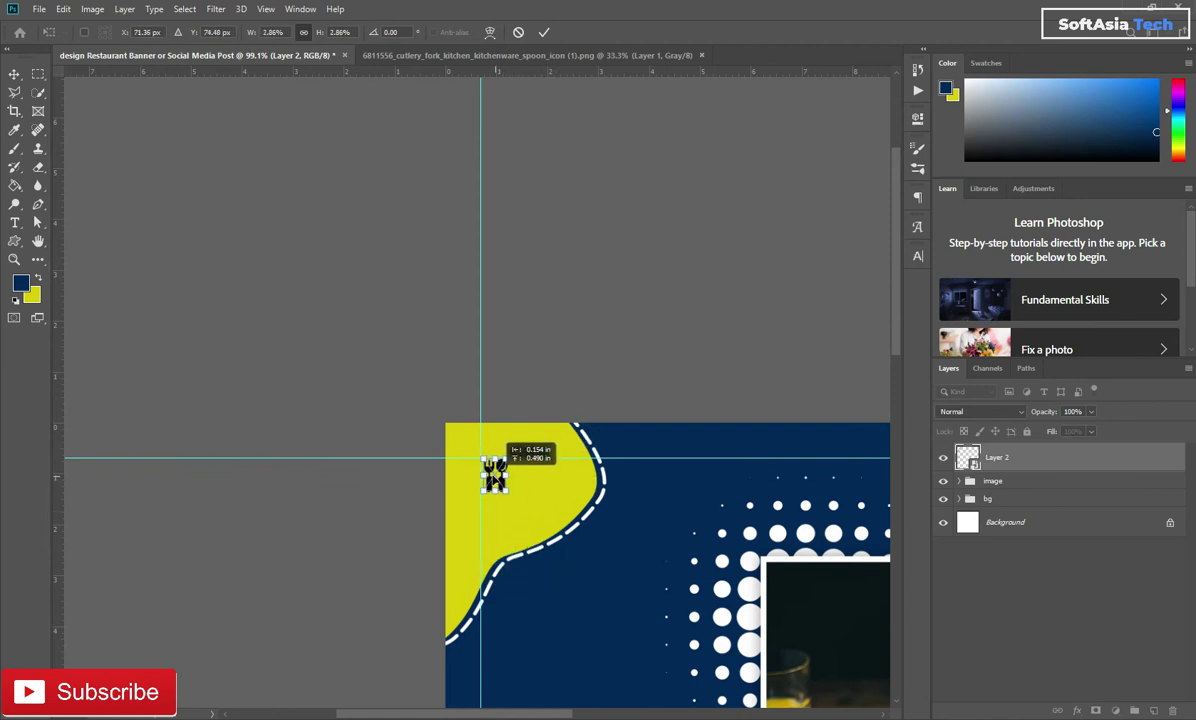
pyautogui.click(545, 33)
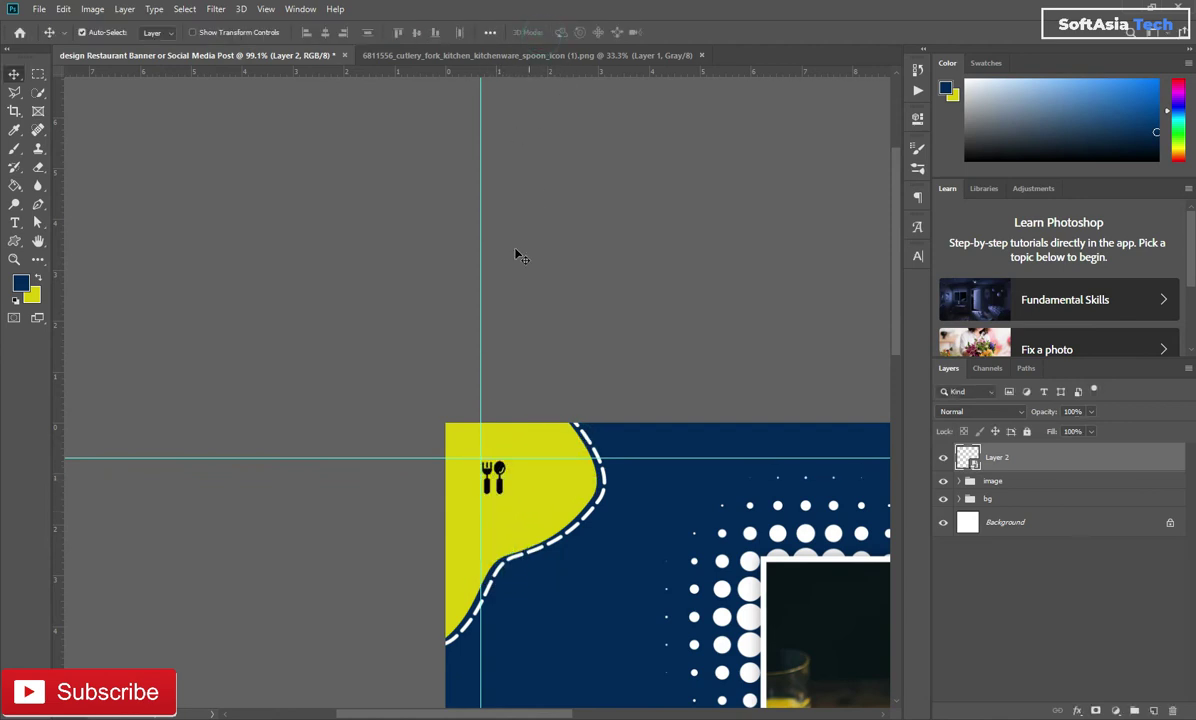
pyautogui.scroll(3, 496, 511)
# Add an 'SA' text layer beside the cutlery icon and set it to All Caps.
pyautogui.moveTo(500, 478); pyautogui.dragTo(504, 485)
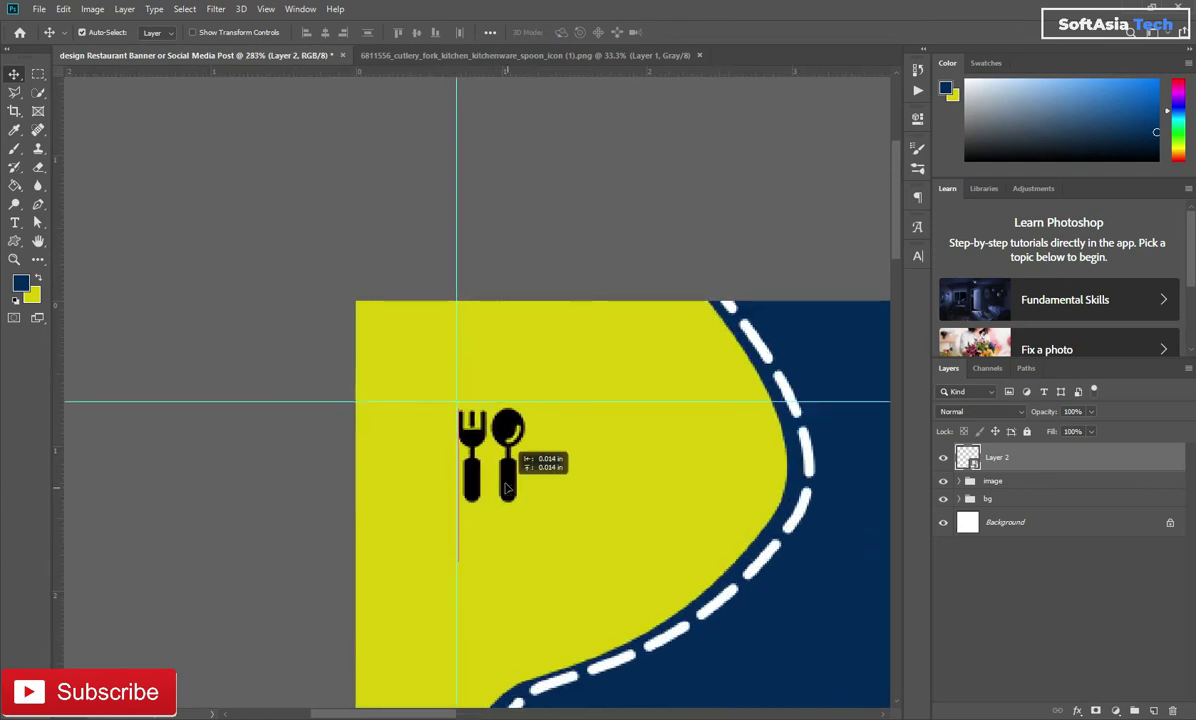
pyautogui.press('t')
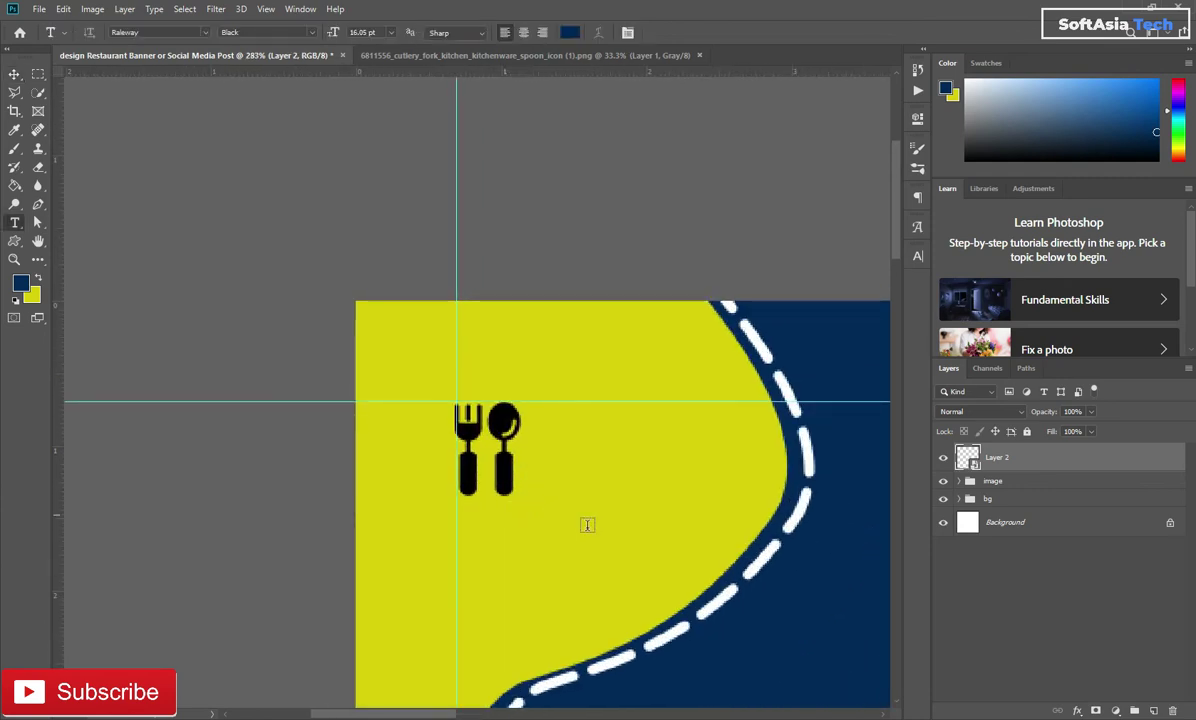
pyautogui.click(609, 518)
pyautogui.press('BackSpace')
pyautogui.write('a')
pyautogui.click(1028, 459)
pyautogui.click(919, 256)
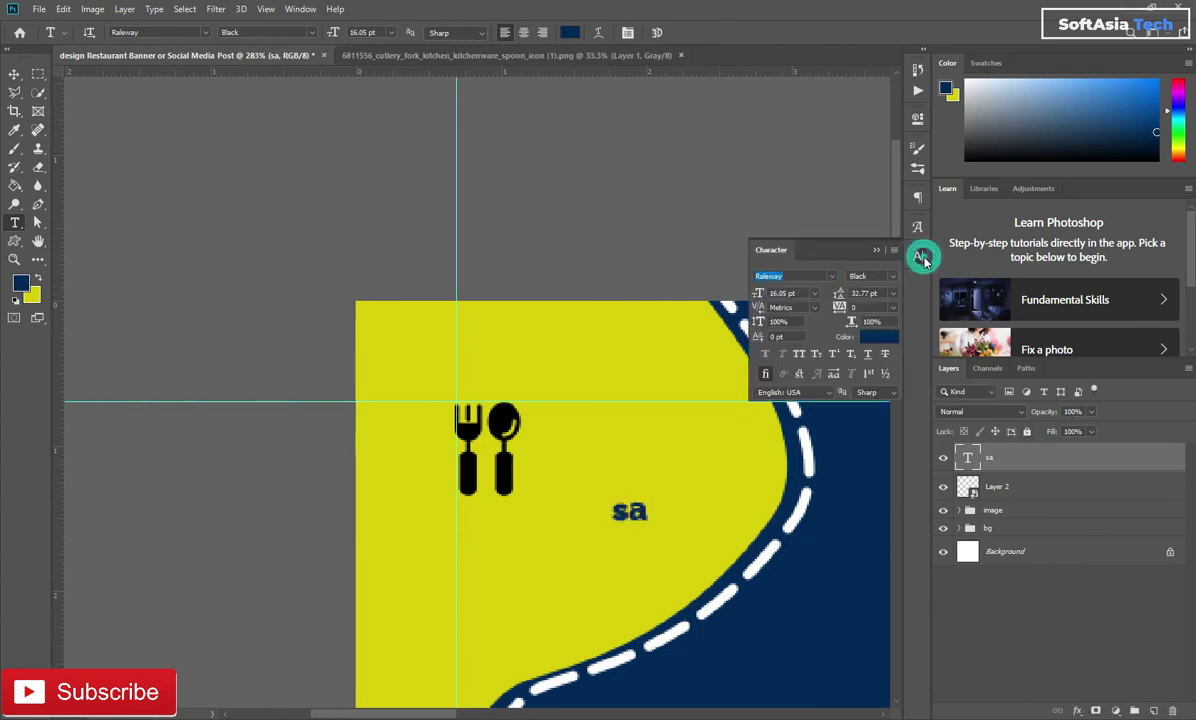
pyautogui.click(799, 353)
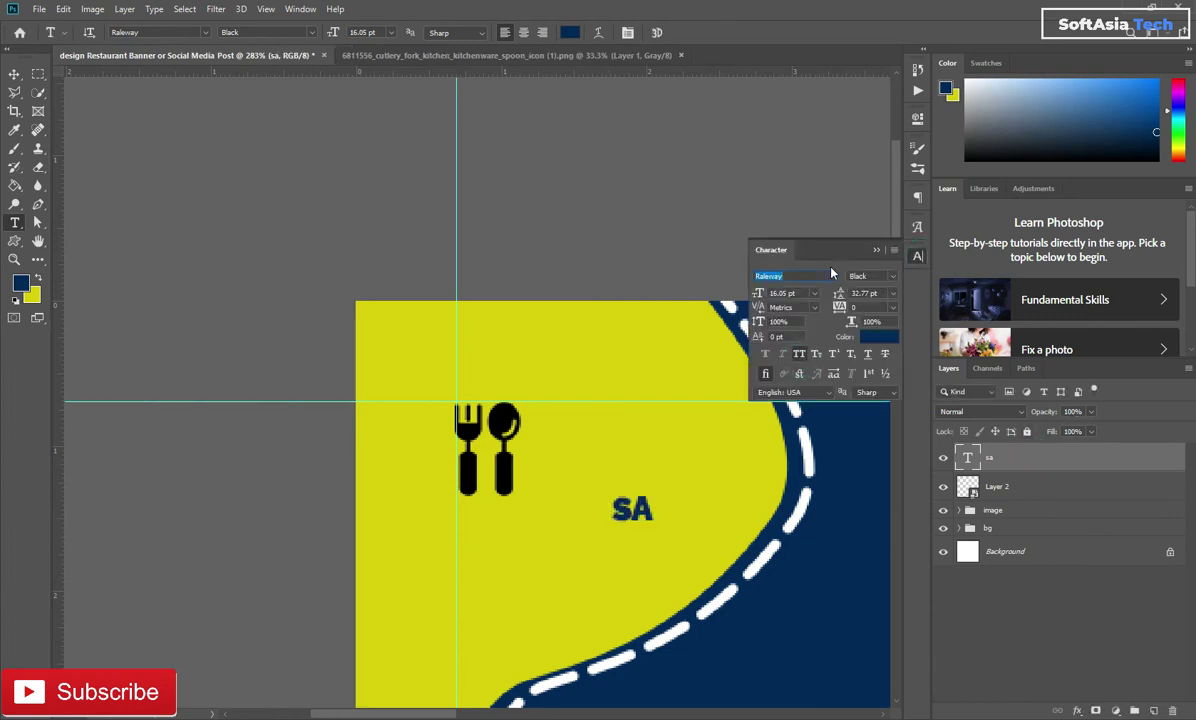
pyautogui.click(869, 247)
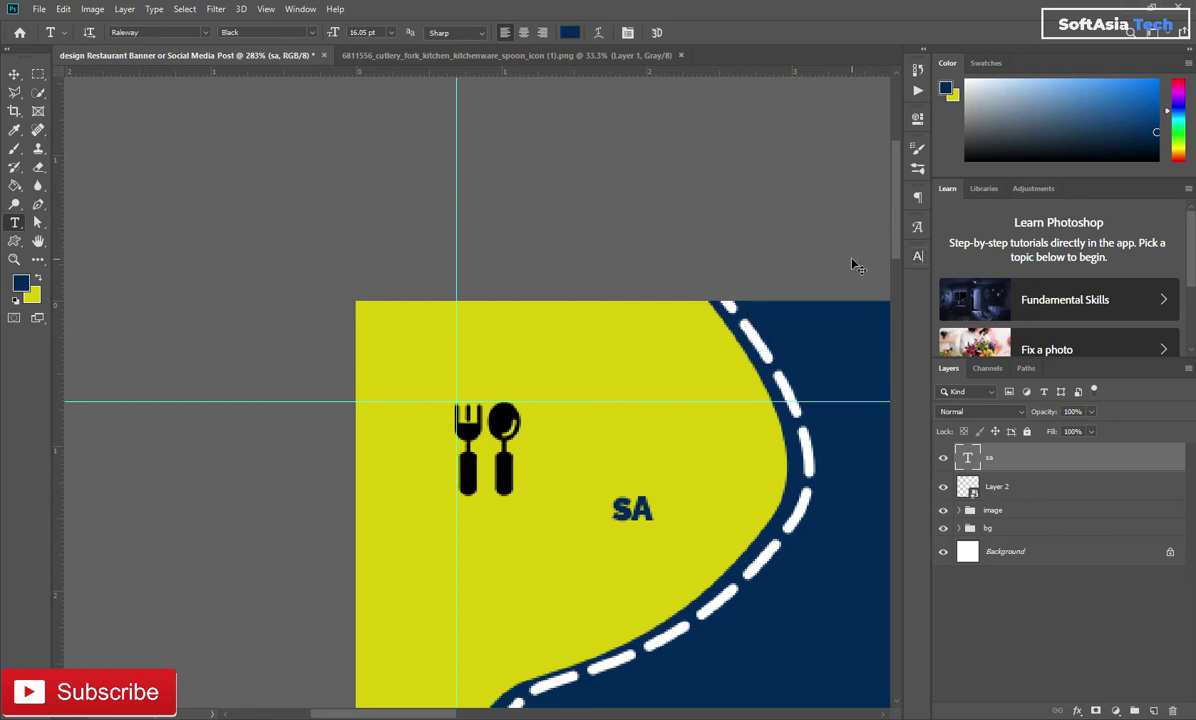
# Enlarge the SA text so it sits beside the cutlery icon.
pyautogui.hotkey('ctrl', 't')
pyautogui.moveTo(657, 490)
pyautogui.mouseDown()
pyautogui.moveTo(702, 455)
pyautogui.moveTo(583, 447)
pyautogui.mouseUp()
pyautogui.moveTo(628, 413)
pyautogui.mouseDown()
pyautogui.moveTo(671, 391)
pyautogui.moveTo(633, 421)
pyautogui.mouseUp()
pyautogui.moveTo(586, 474); pyautogui.dragTo(593, 458)
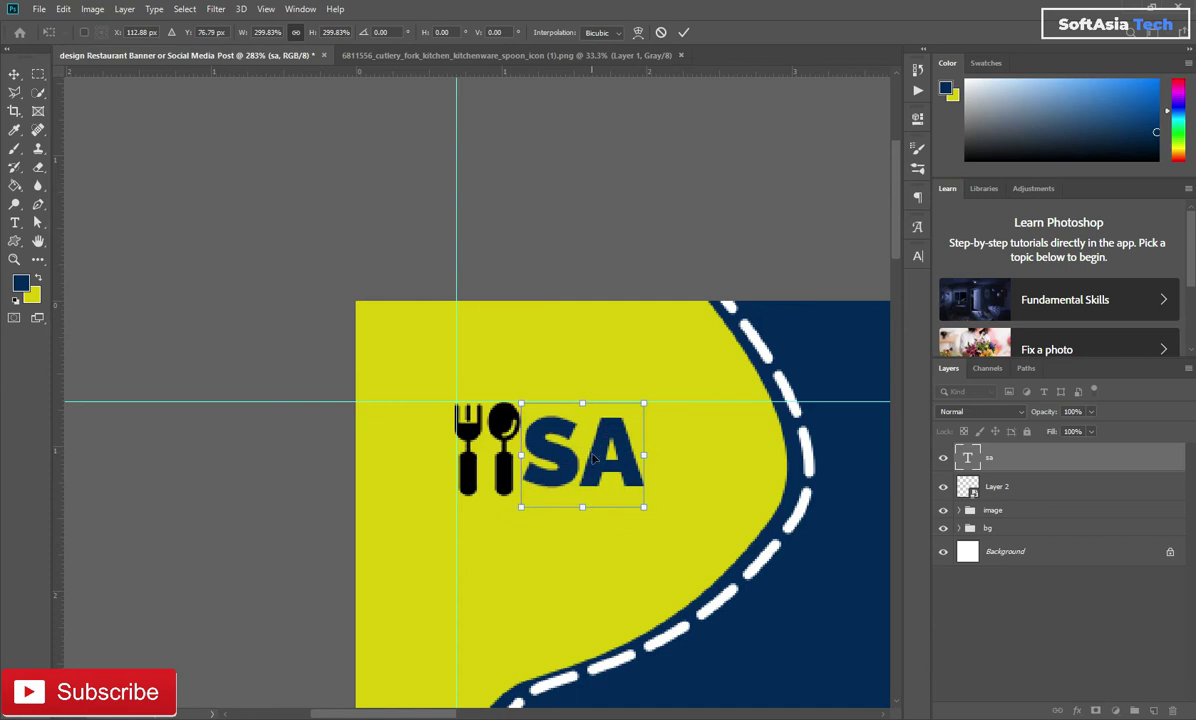
pyautogui.click(681, 35)
# Set the SA text colour to black.
pyautogui.click(917, 257)
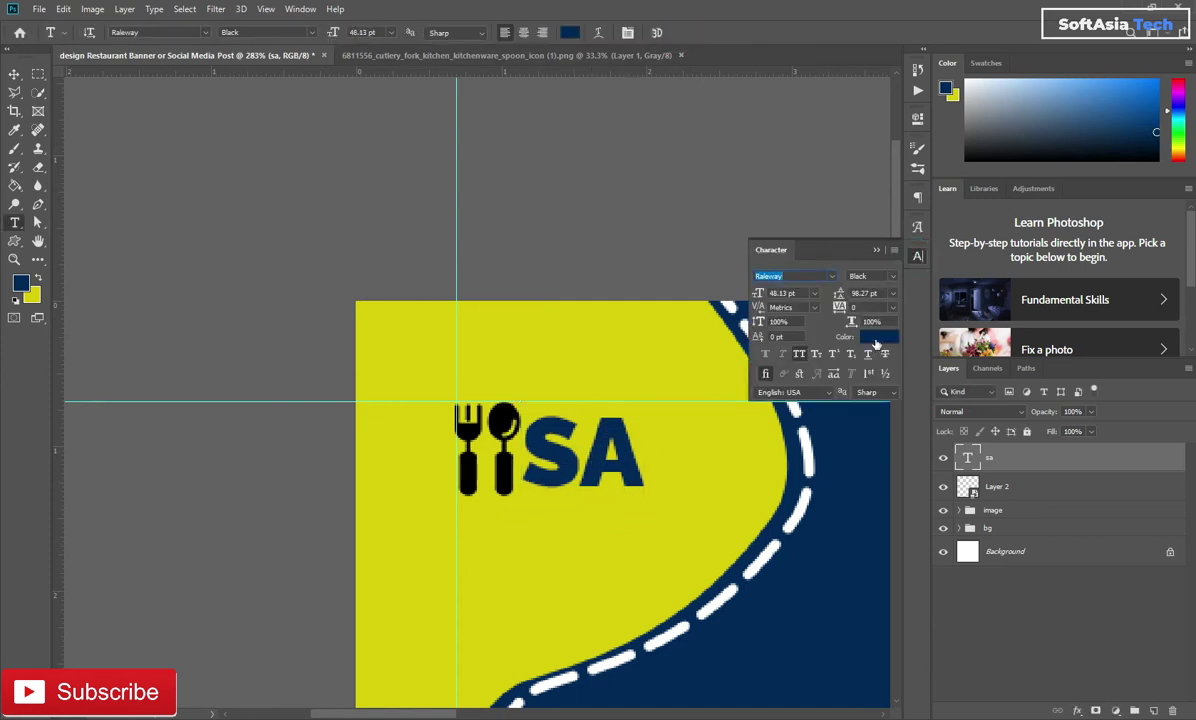
pyautogui.click(875, 340)
pyautogui.write('ffffff')
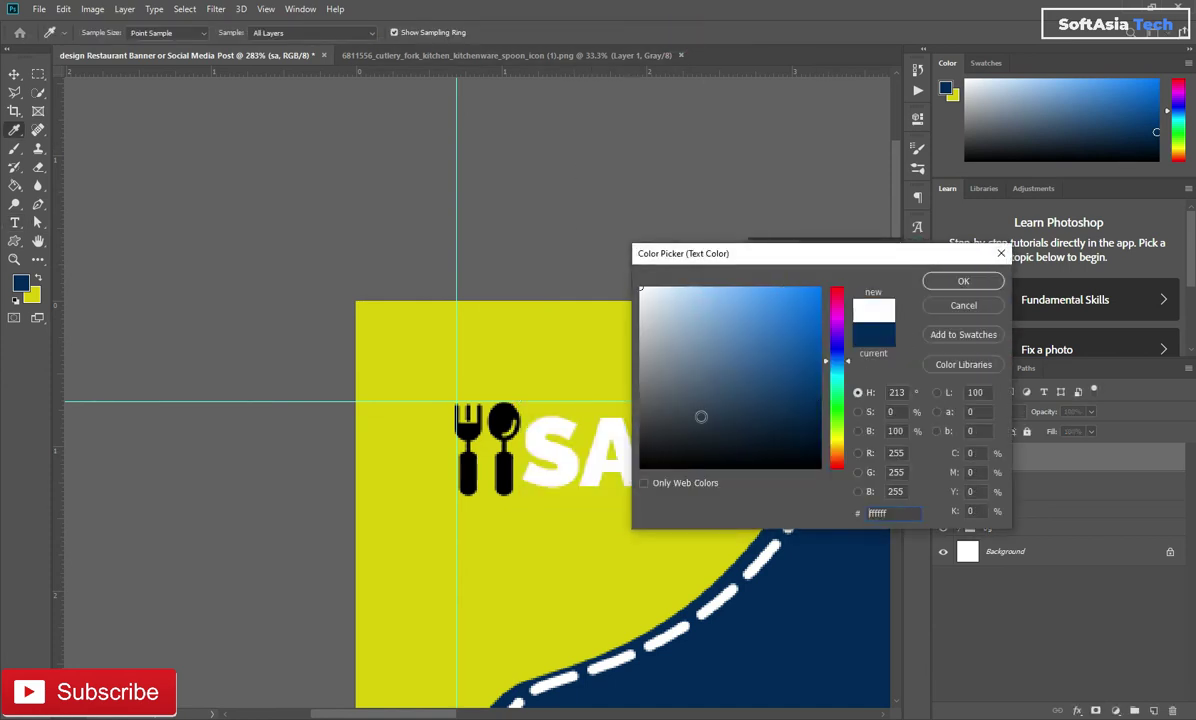
pyautogui.click(659, 448)
pyautogui.click(962, 280)
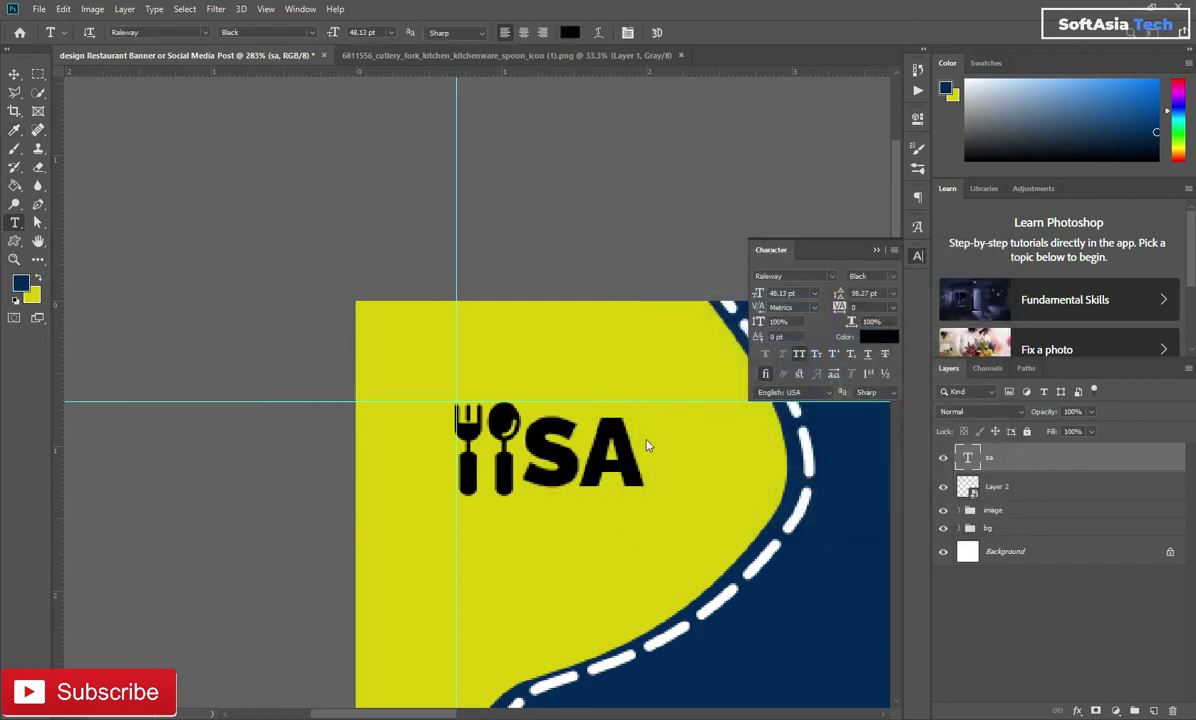
pyautogui.click(871, 247)
# Group the SA text with the cutlery icon and name the group 'logo'.
pyautogui.scroll(-5, 700, 442)
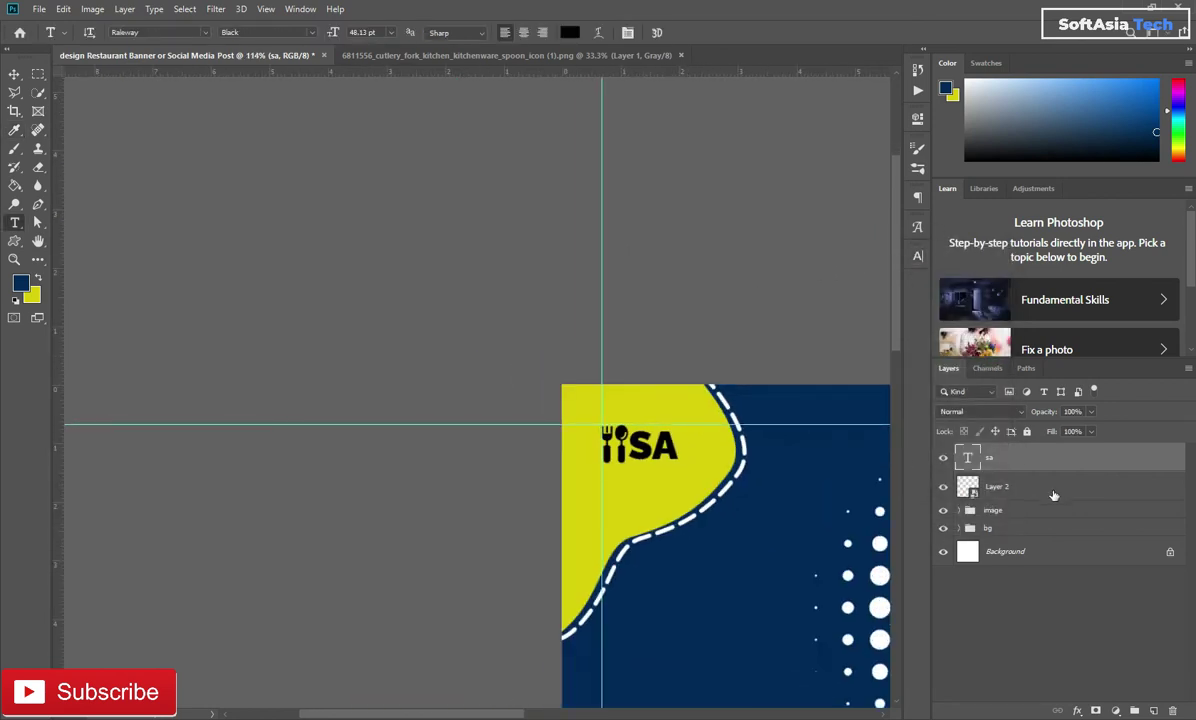
pyautogui.hotkey('ctrl', 'g')
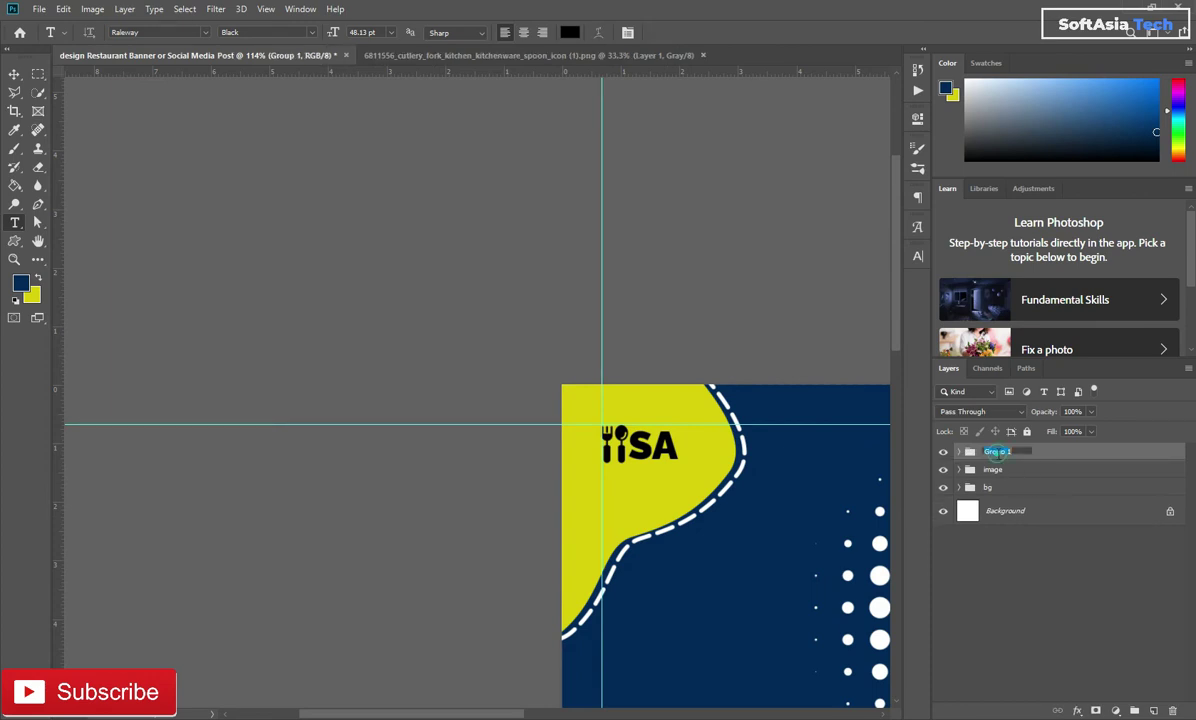
pyautogui.write('logo')
pyautogui.click(1054, 459)
pyautogui.hotkey('ctrl', '0')
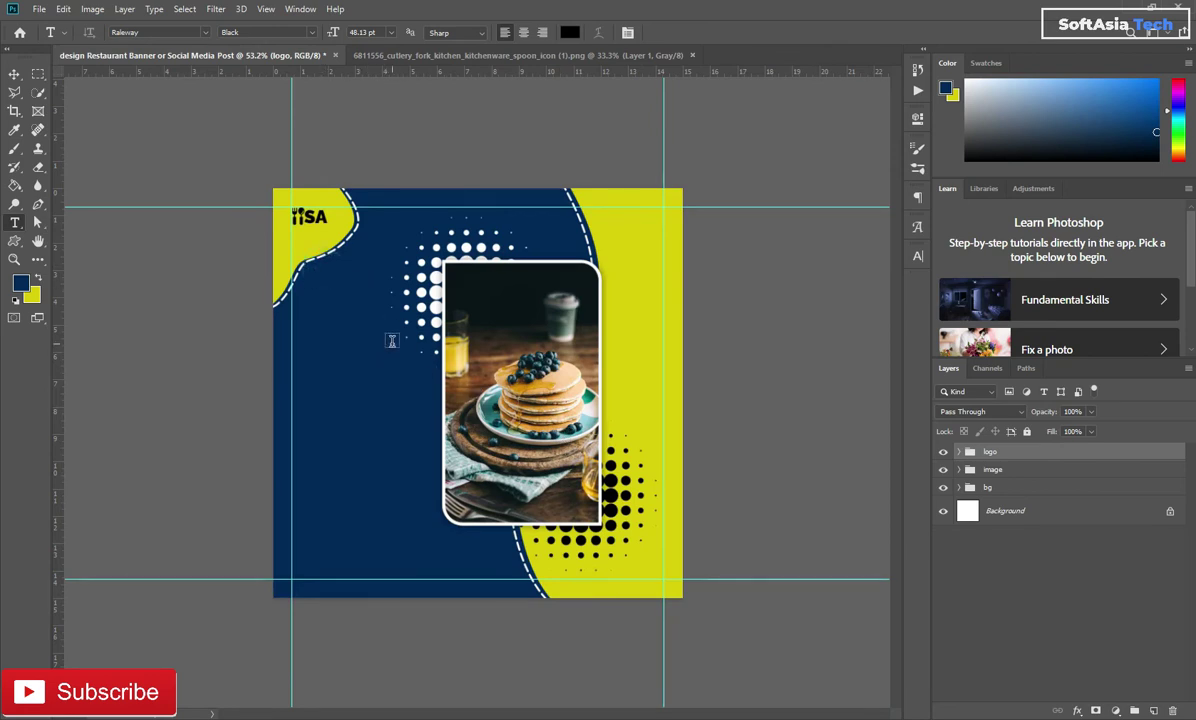
# Add a white 'THIS' text layer on the navy area.
pyautogui.click(327, 293)
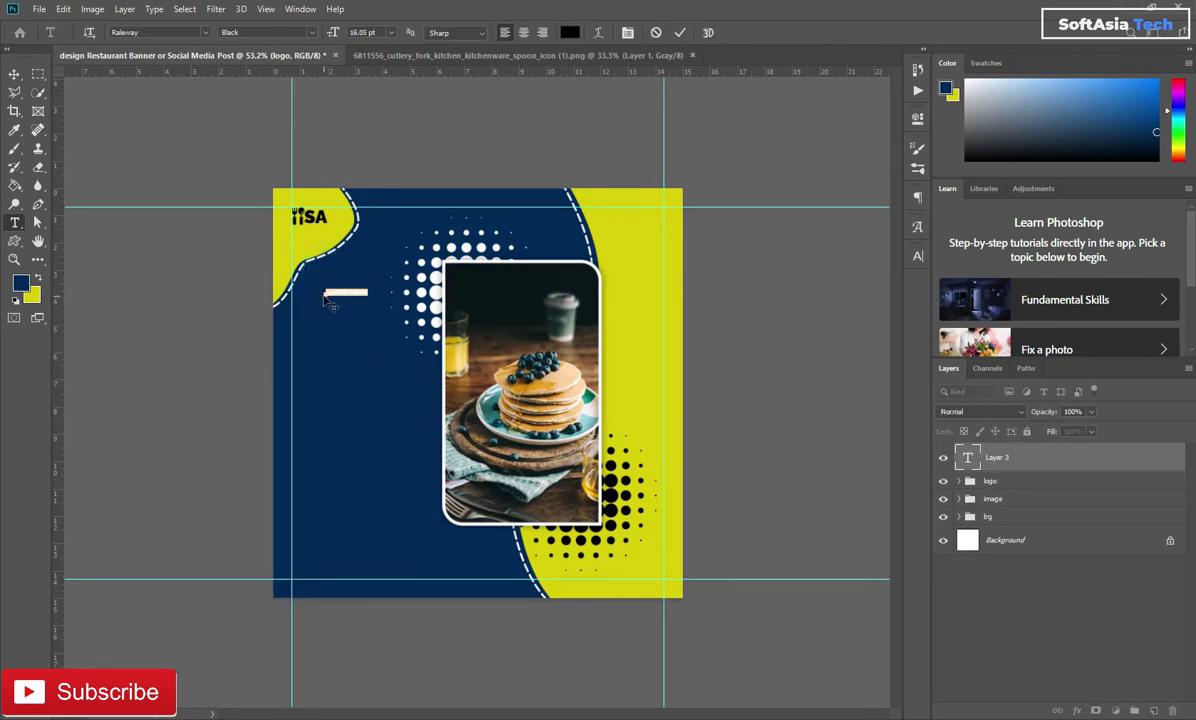
pyautogui.scroll(5, 327, 298)
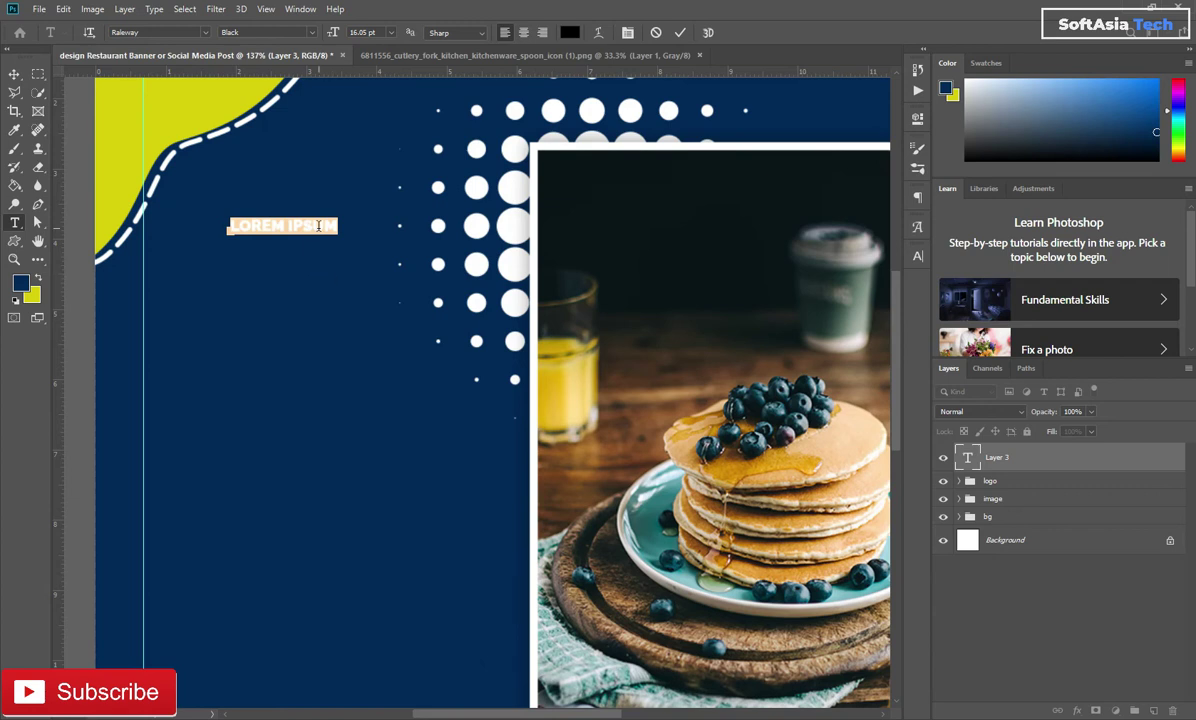
pyautogui.press('BackSpace')
pyautogui.write('TH')
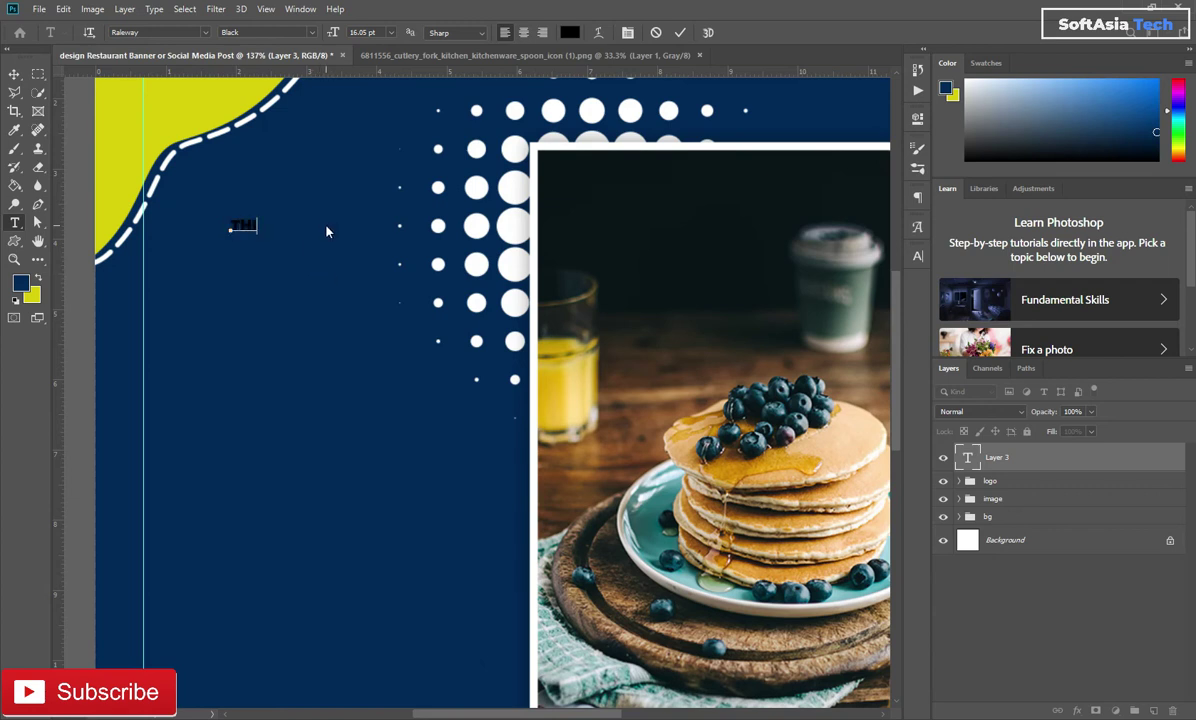
pyautogui.click(1014, 462)
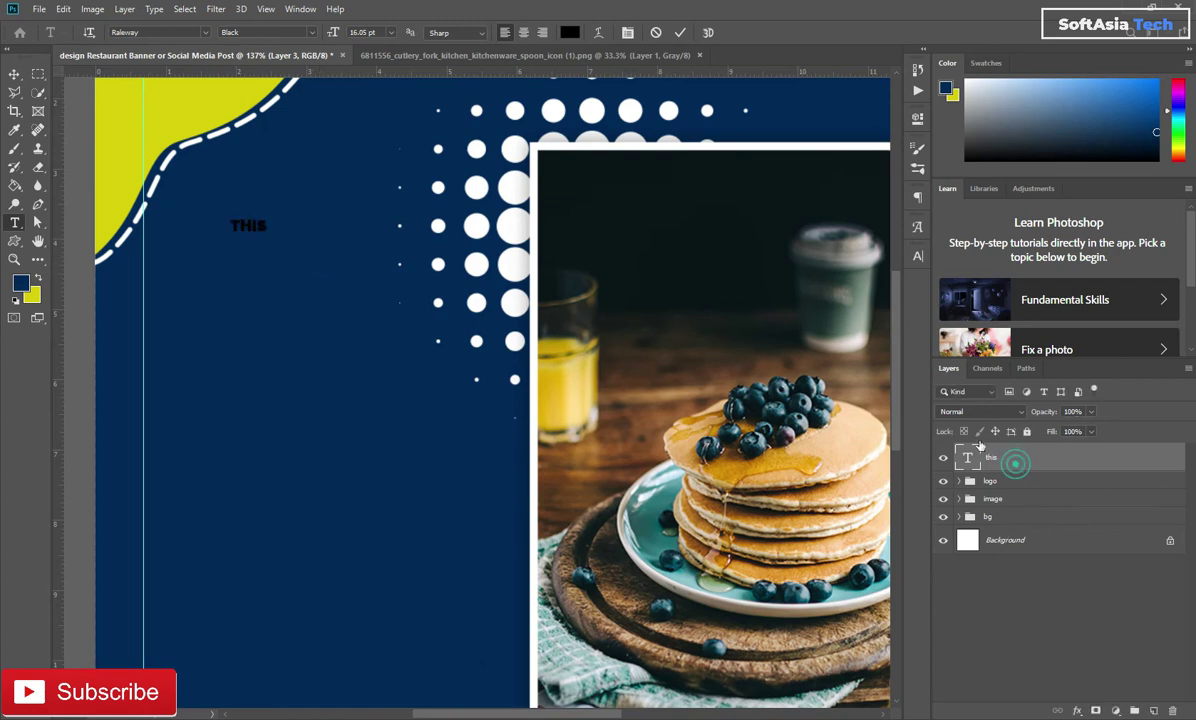
pyautogui.click(917, 255)
pyautogui.click(895, 338)
pyautogui.write('ffffff')
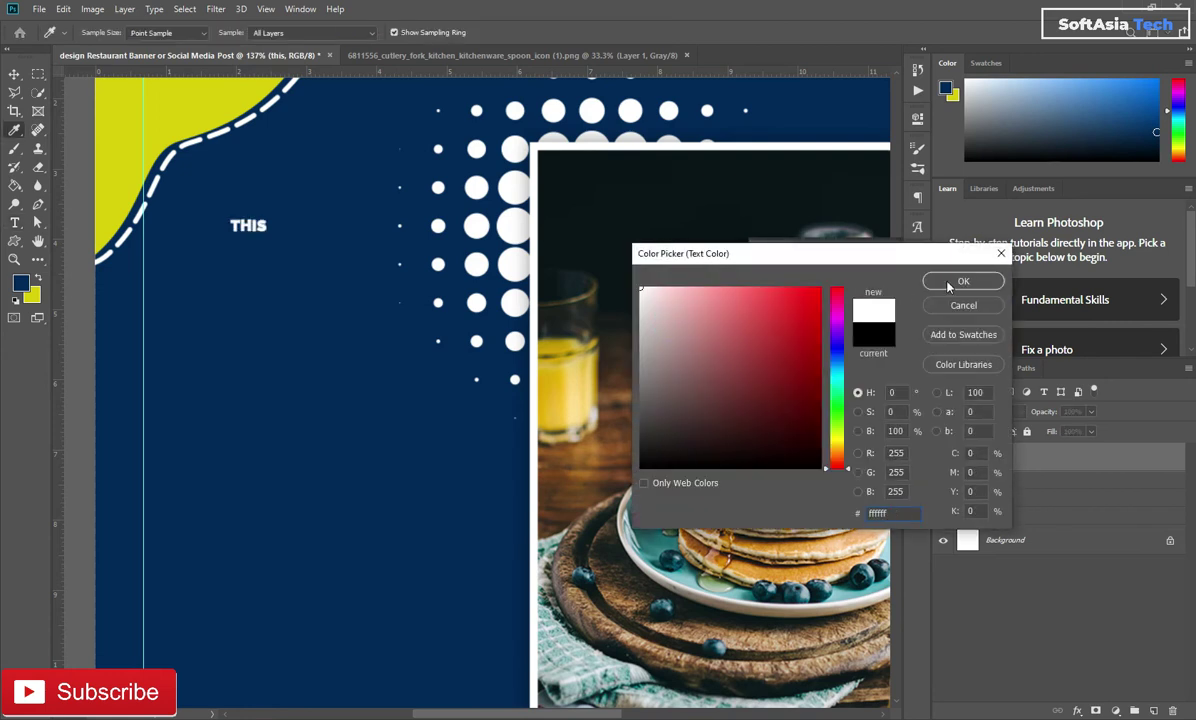
pyautogui.click(953, 278)
# Enlarge THIS into a headline and set it in the Gagalin font.
pyautogui.hotkey('ctrl', 't')
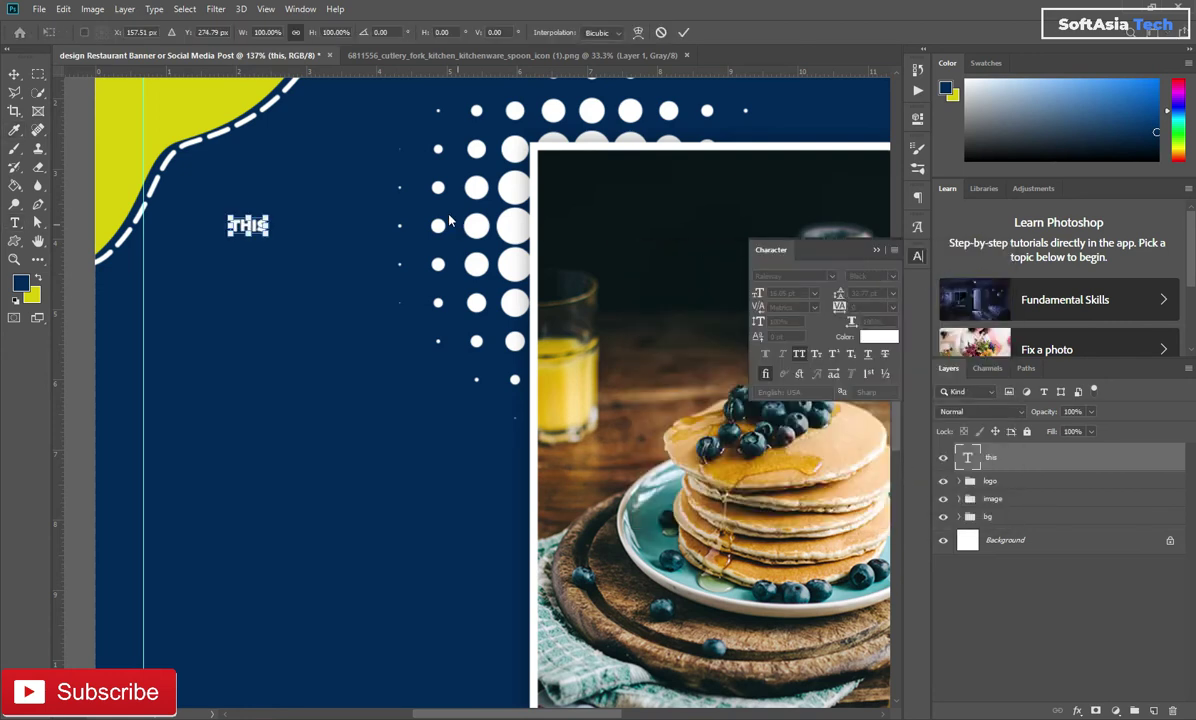
pyautogui.moveTo(265, 214)
pyautogui.mouseDown()
pyautogui.moveTo(414, 173)
pyautogui.moveTo(320, 192)
pyautogui.moveTo(345, 190)
pyautogui.mouseUp()
pyautogui.click(683, 32)
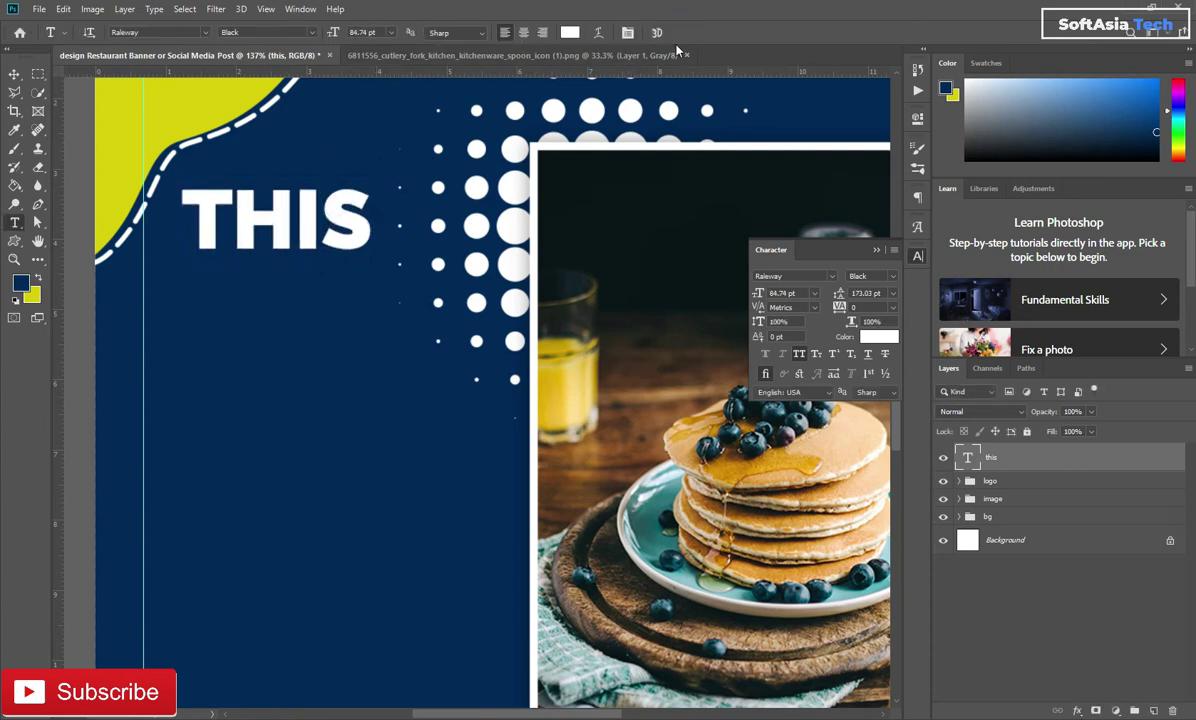
pyautogui.click(831, 277)
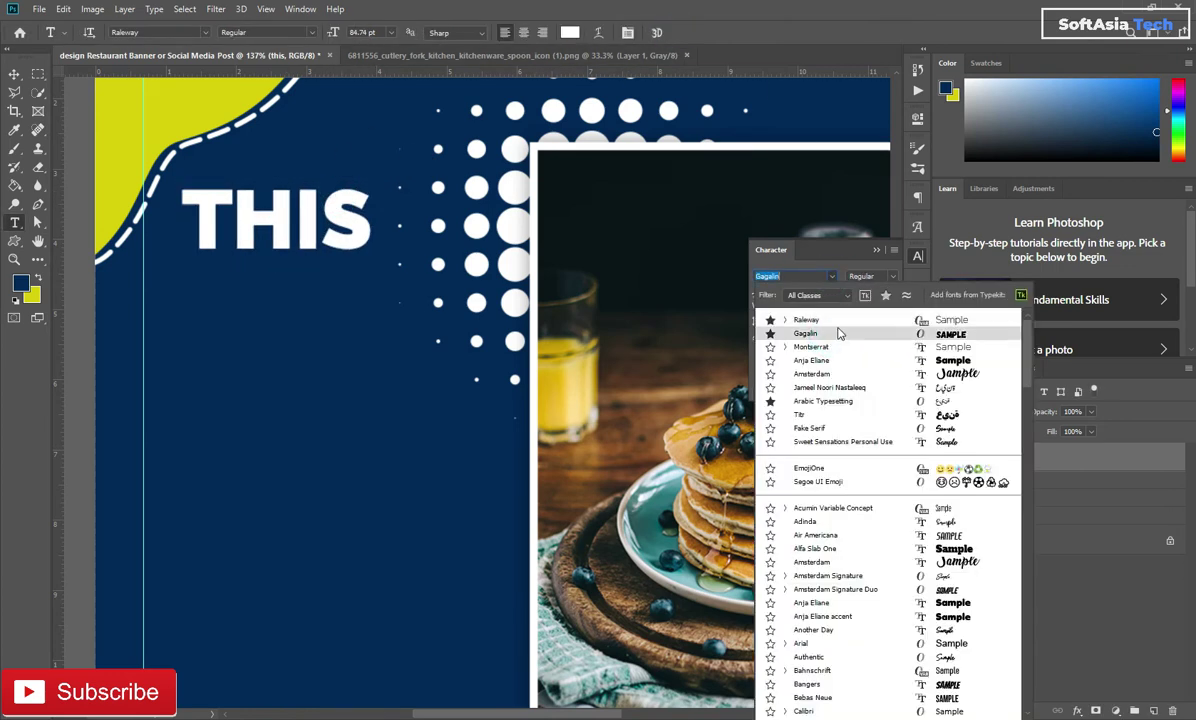
pyautogui.click(826, 334)
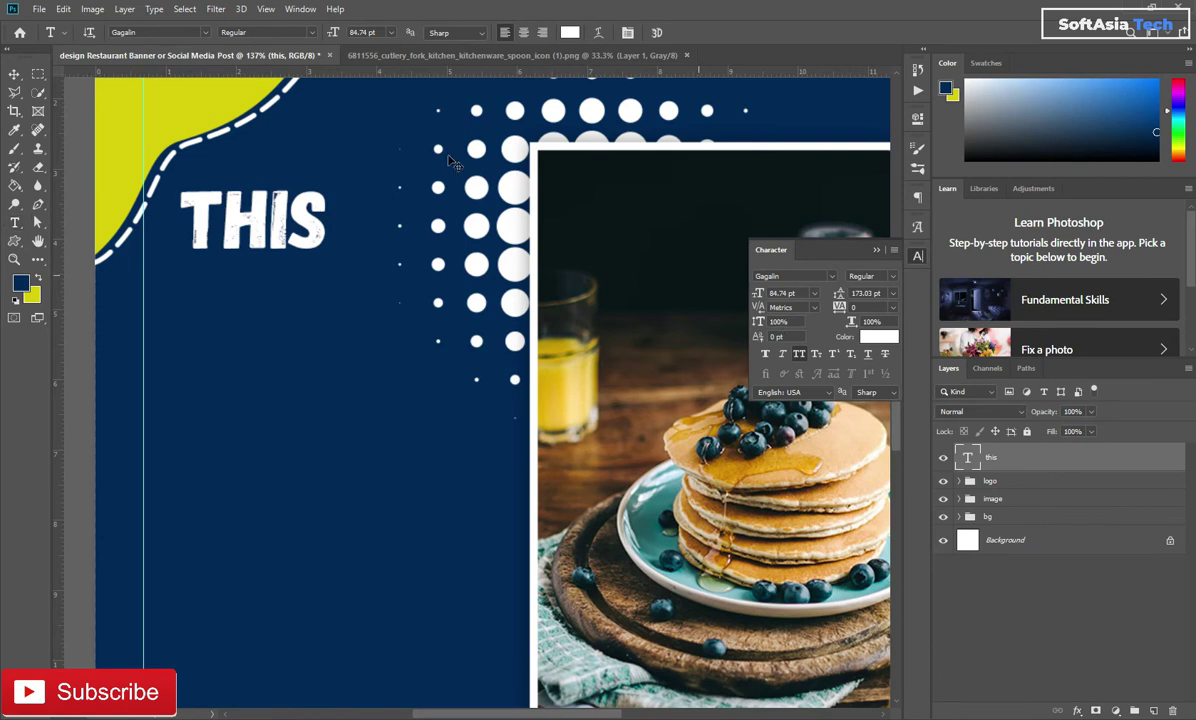
# Enlarge THIS to about 108 pt and settle it left of the pancake frame.
pyautogui.hotkey('ctrl', 't')
pyautogui.moveTo(331, 171); pyautogui.dragTo(360, 150)
pyautogui.moveTo(304, 236); pyautogui.dragTo(281, 250)
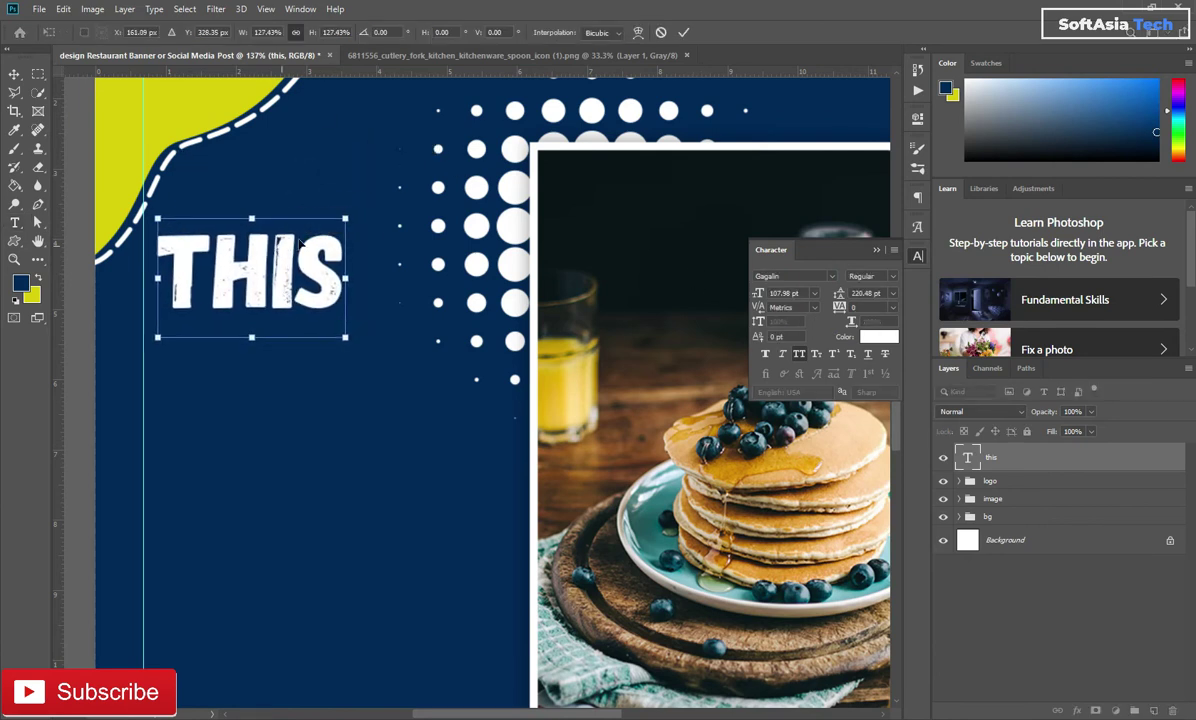
pyautogui.click(877, 251)
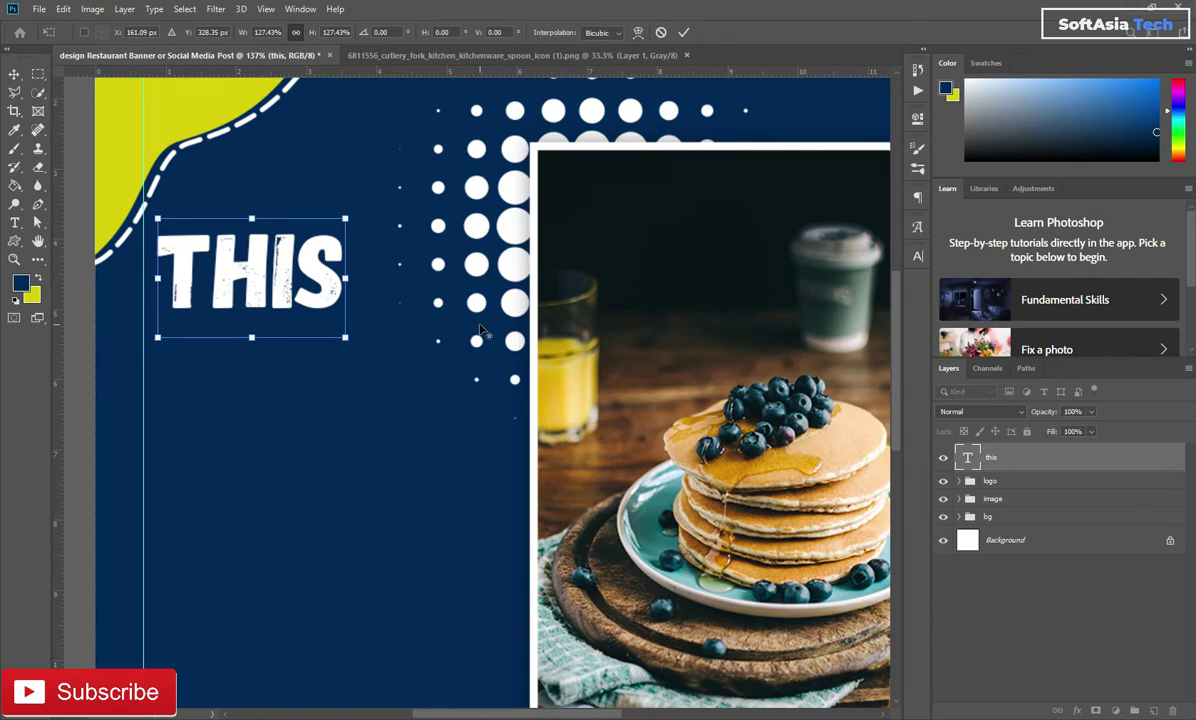
pyautogui.hotkey('ctrl', '0')
pyautogui.click(685, 33)
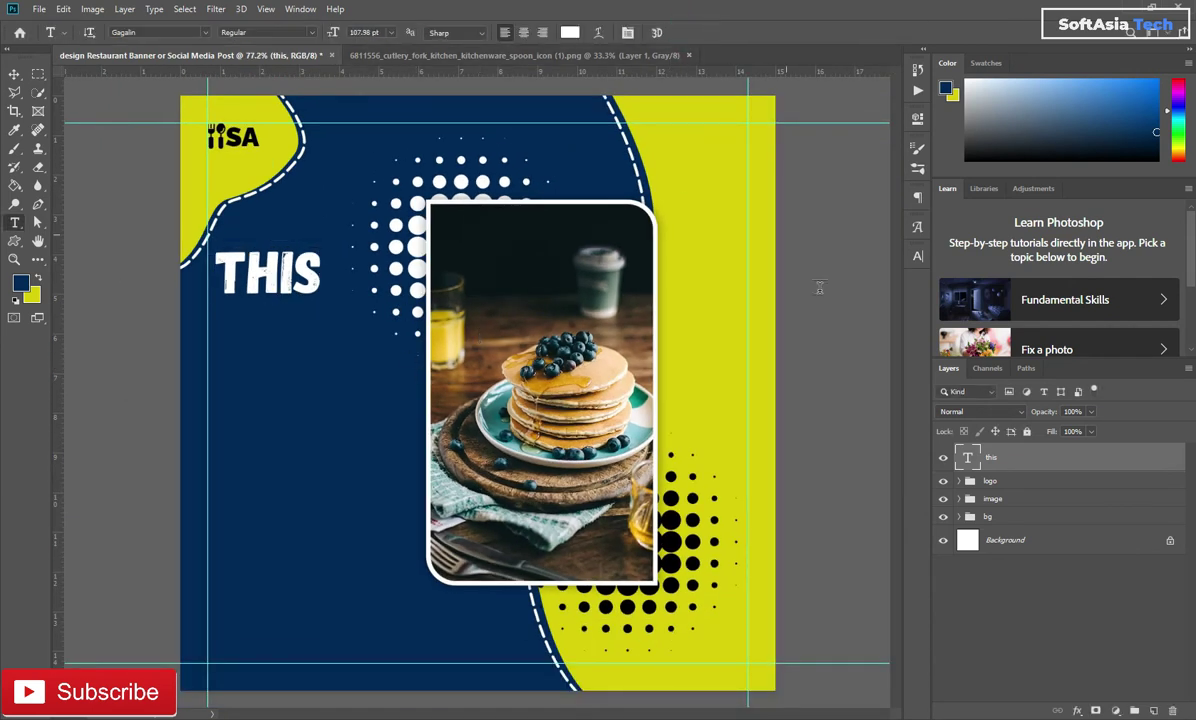
pyautogui.click(992, 498)
# Shift the pancake photo group right and move the halftone dots behind it.
pyautogui.hotkey('ctrl', 't')
pyautogui.moveTo(532, 373); pyautogui.dragTo(573, 375)
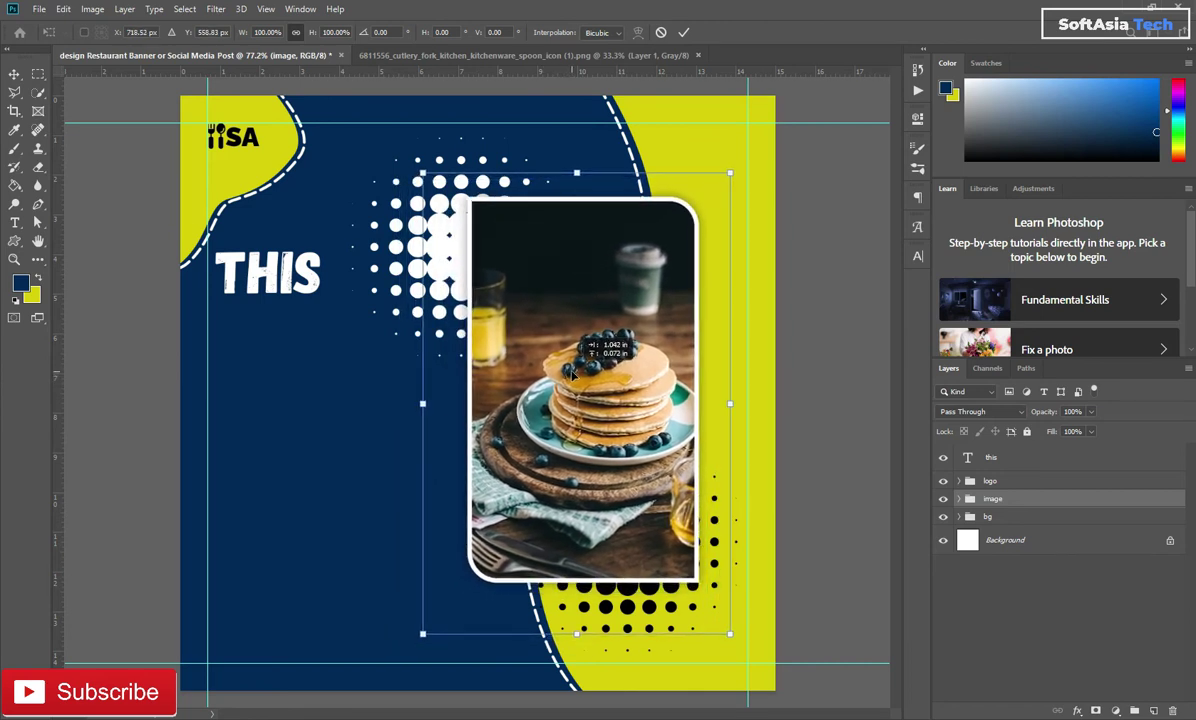
pyautogui.click(684, 33)
pyautogui.moveTo(630, 600)
pyautogui.mouseDown()
pyautogui.moveTo(668, 573)
pyautogui.moveTo(699, 573)
pyautogui.mouseUp()
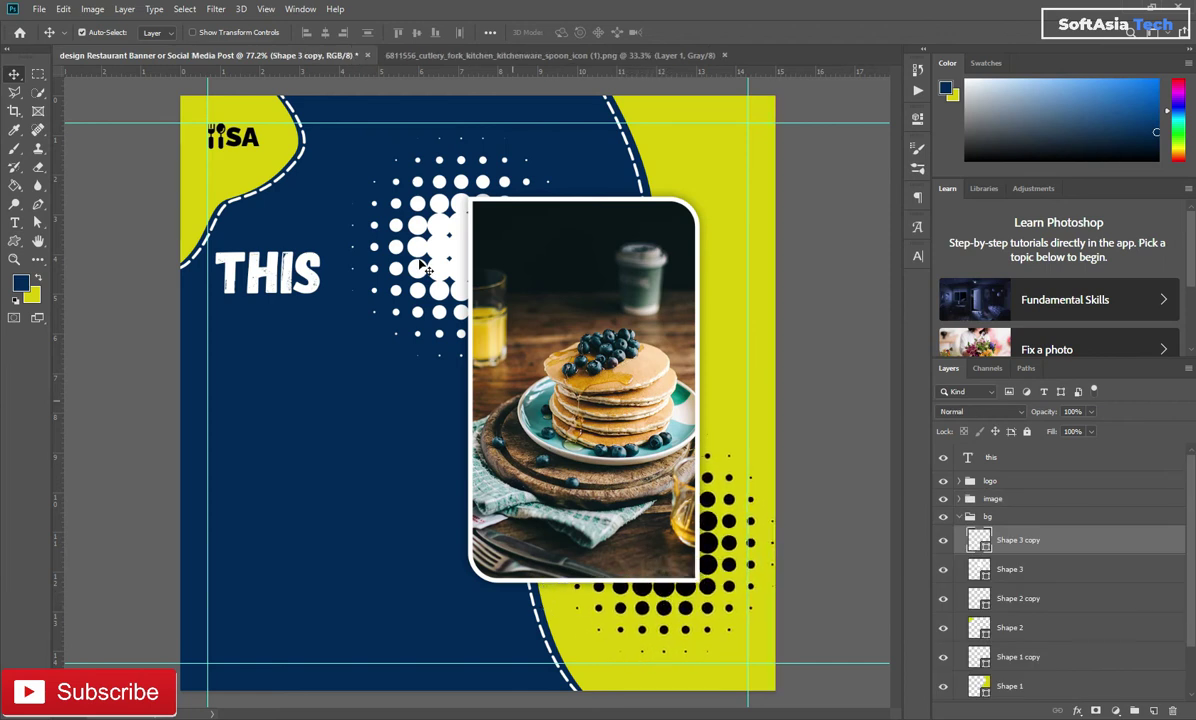
pyautogui.moveTo(432, 228); pyautogui.dragTo(470, 228)
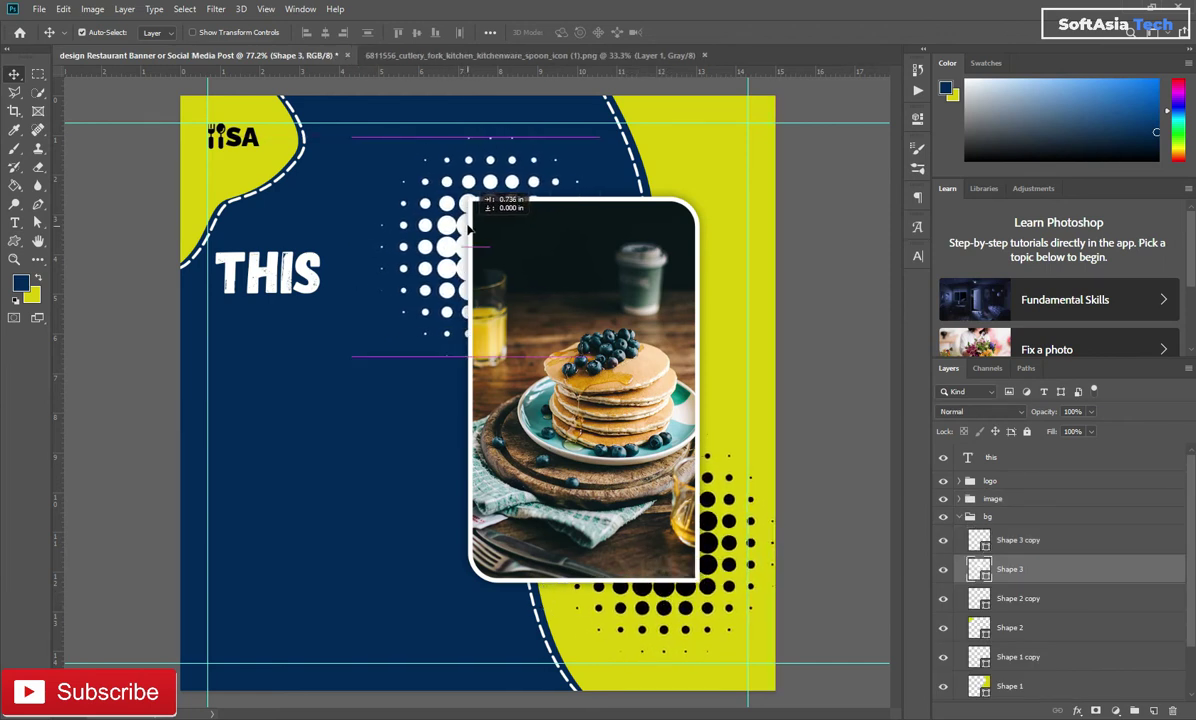
pyautogui.moveTo(469, 228); pyautogui.dragTo(470, 204)
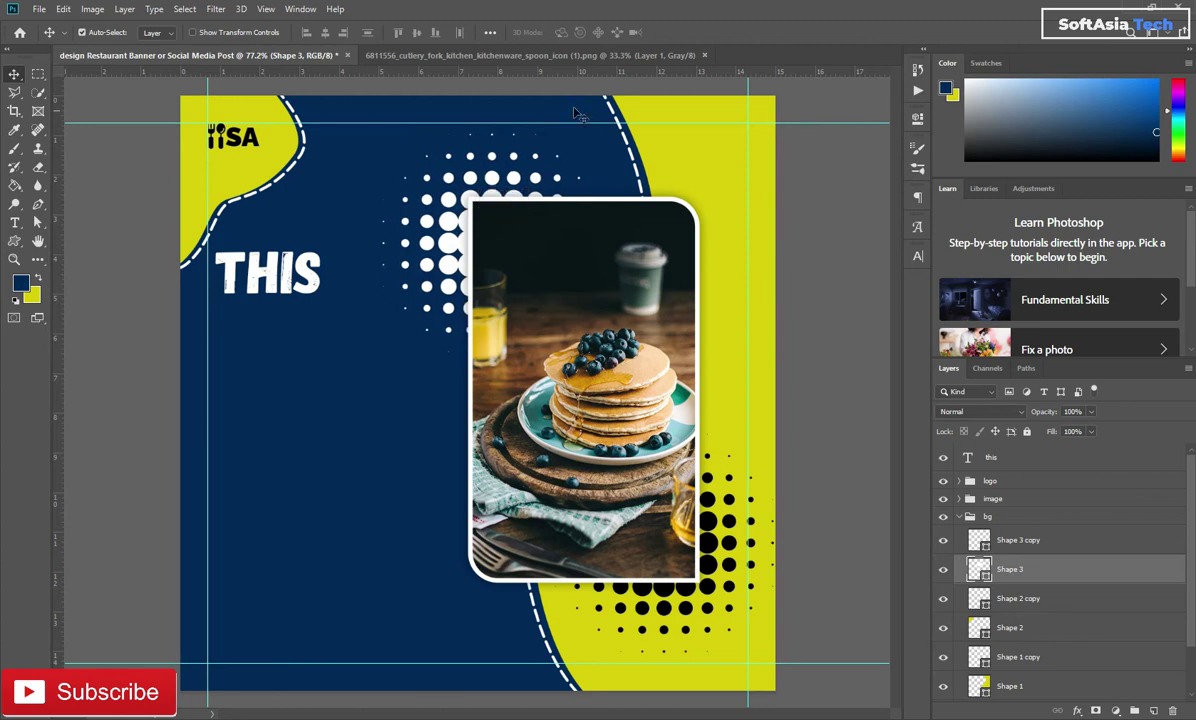
# Shrink the lower halftone dot cluster and set its opacity to 50%.
pyautogui.click(592, 133)
pyautogui.click(658, 553)
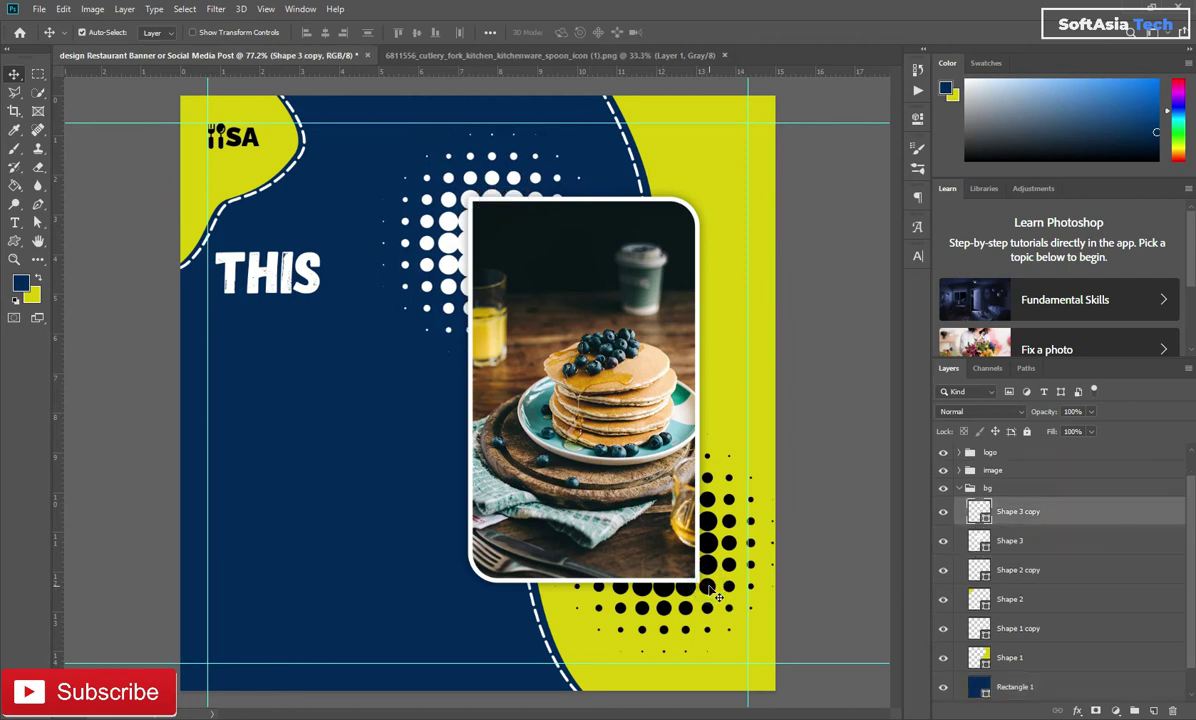
pyautogui.hotkey('ctrl', 't')
pyautogui.moveTo(772, 655); pyautogui.dragTo(703, 574)
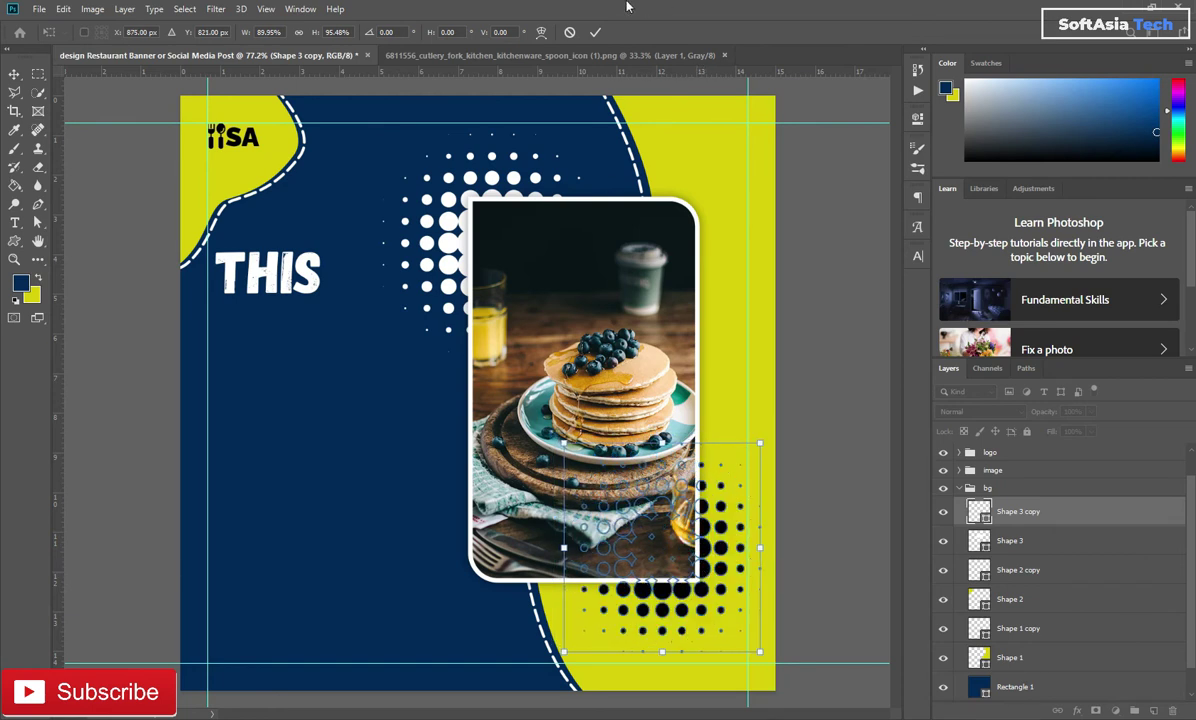
pyautogui.click(596, 32)
pyautogui.click(1078, 411)
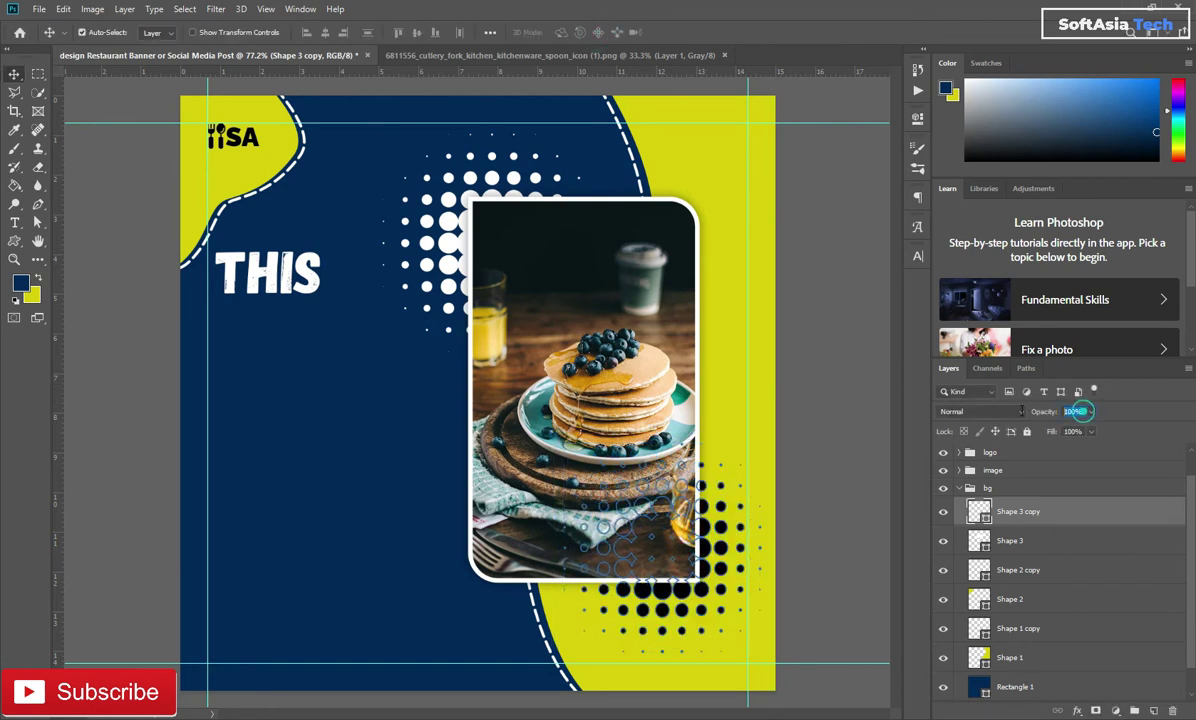
pyautogui.write('50')
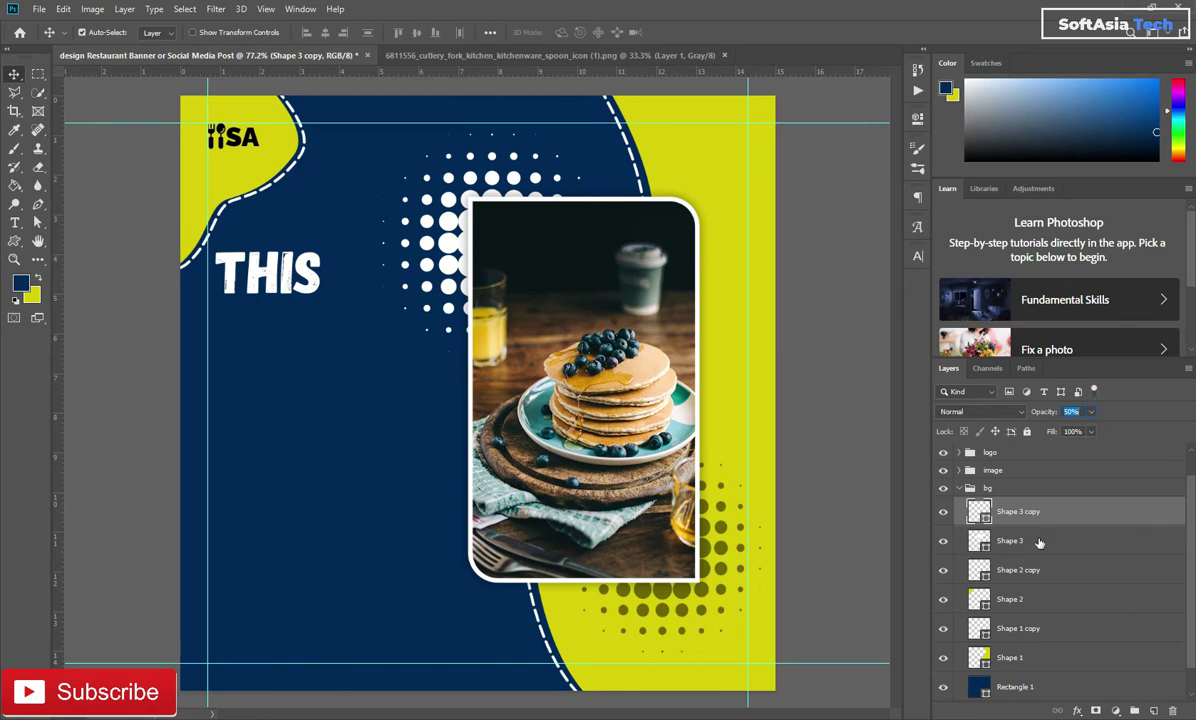
# Shrink and reposition the upper halftone dots behind the photo at 50% opacity.
pyautogui.click(426, 214)
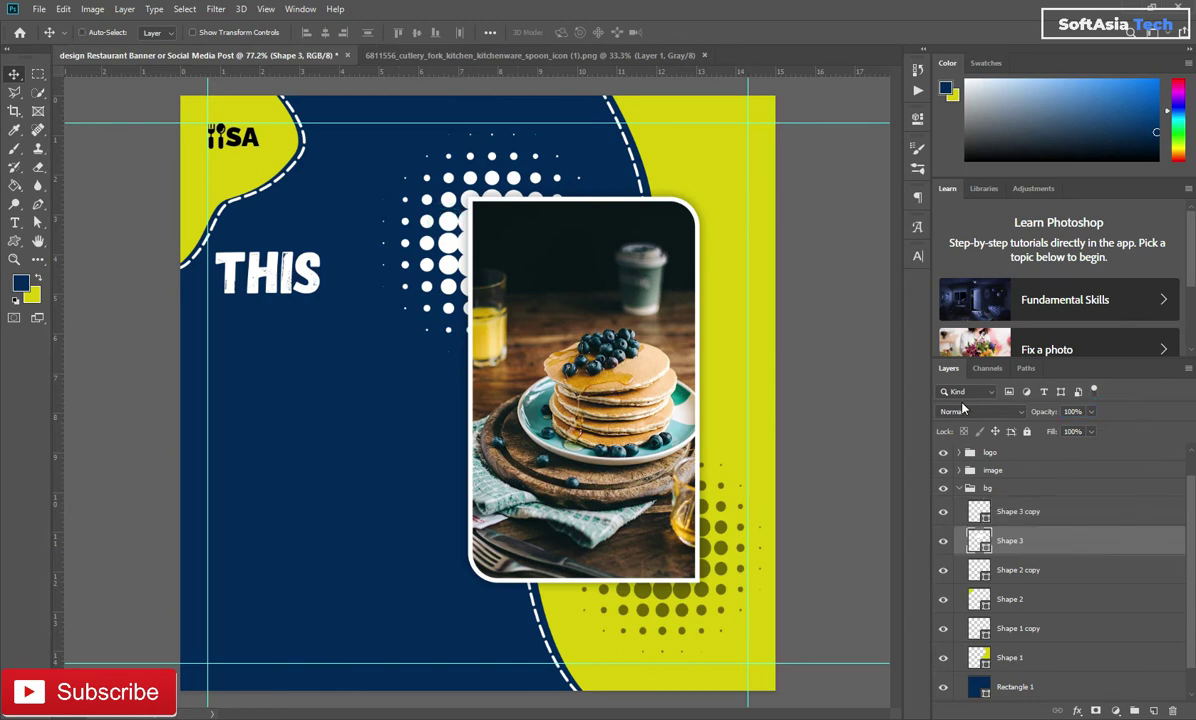
pyautogui.hotkey('ctrl', 't')
pyautogui.moveTo(380, 131); pyautogui.dragTo(399, 138)
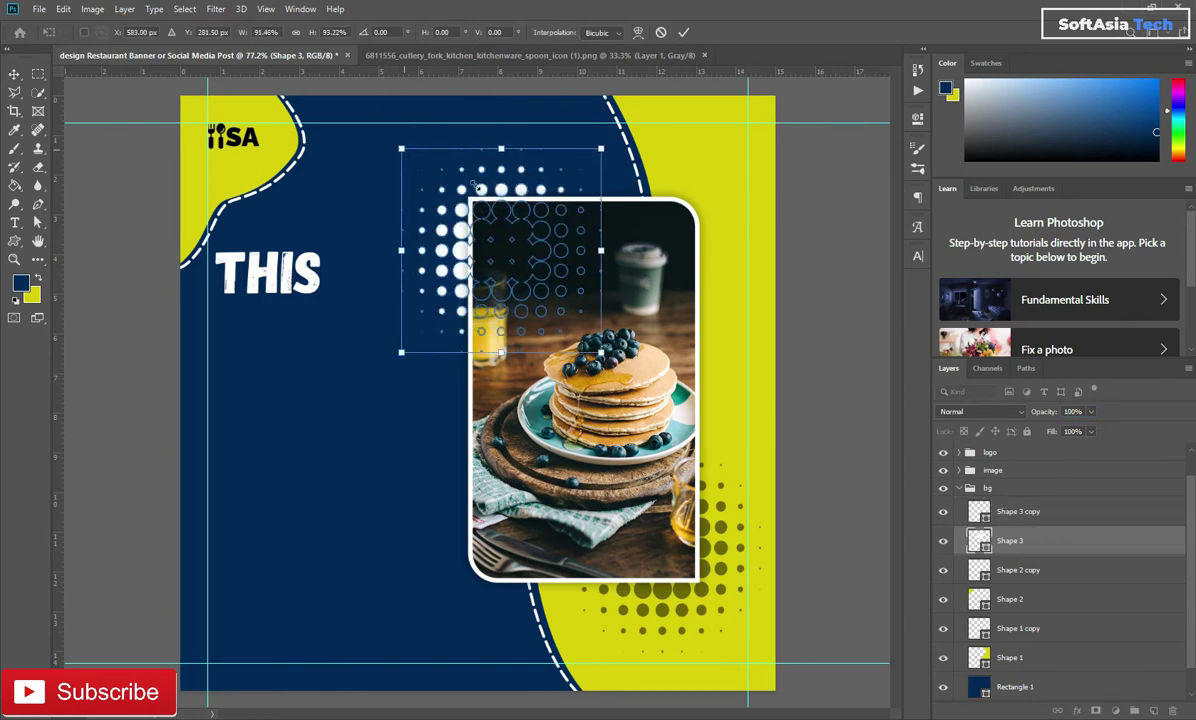
pyautogui.moveTo(487, 209); pyautogui.dragTo(496, 229)
pyautogui.click(680, 30)
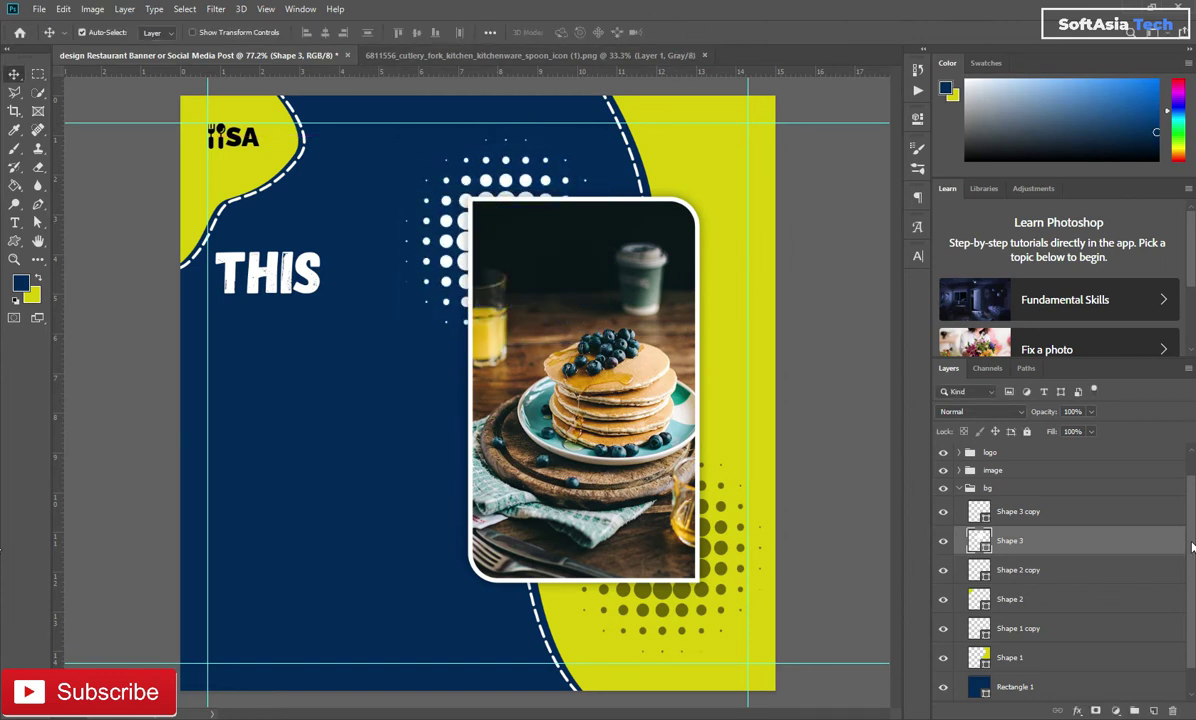
pyautogui.write('50')
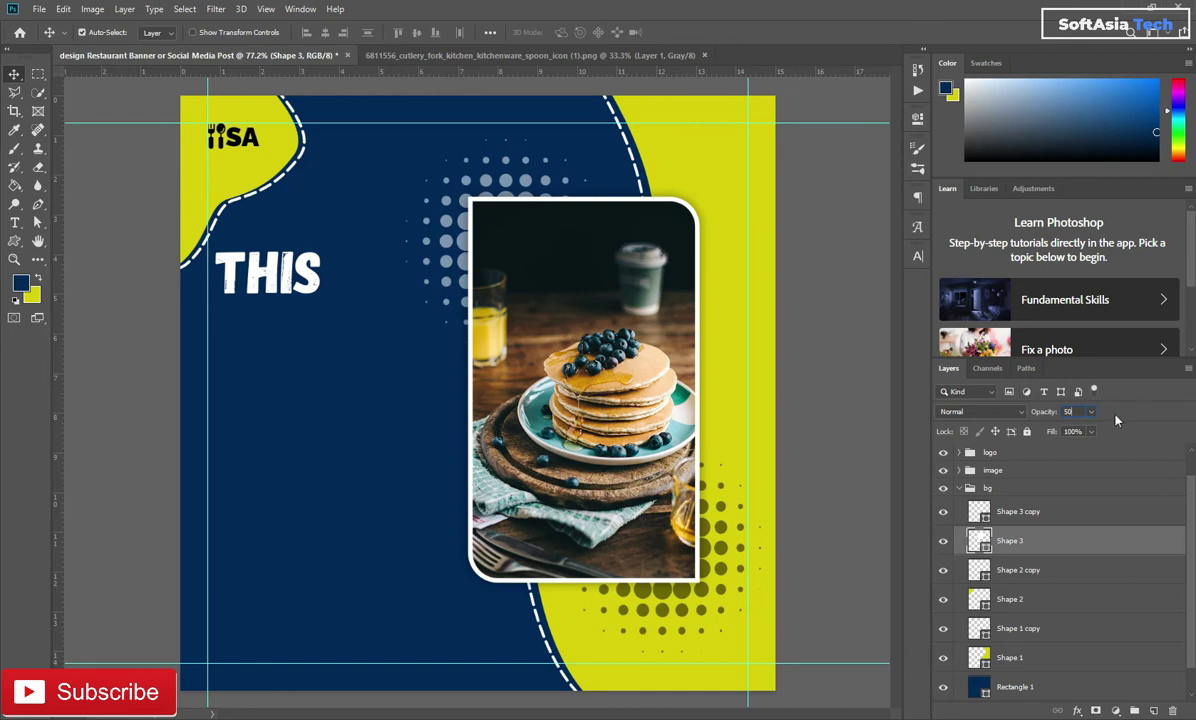
pyautogui.click(959, 489)
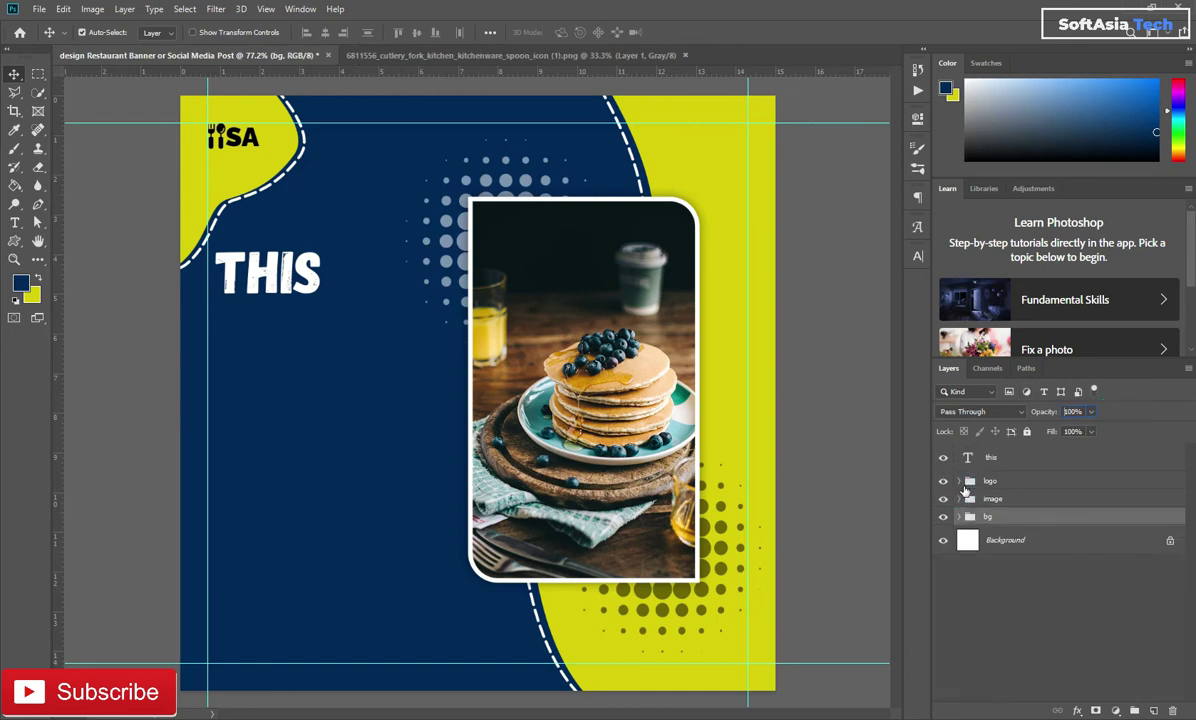
pyautogui.click(998, 460)
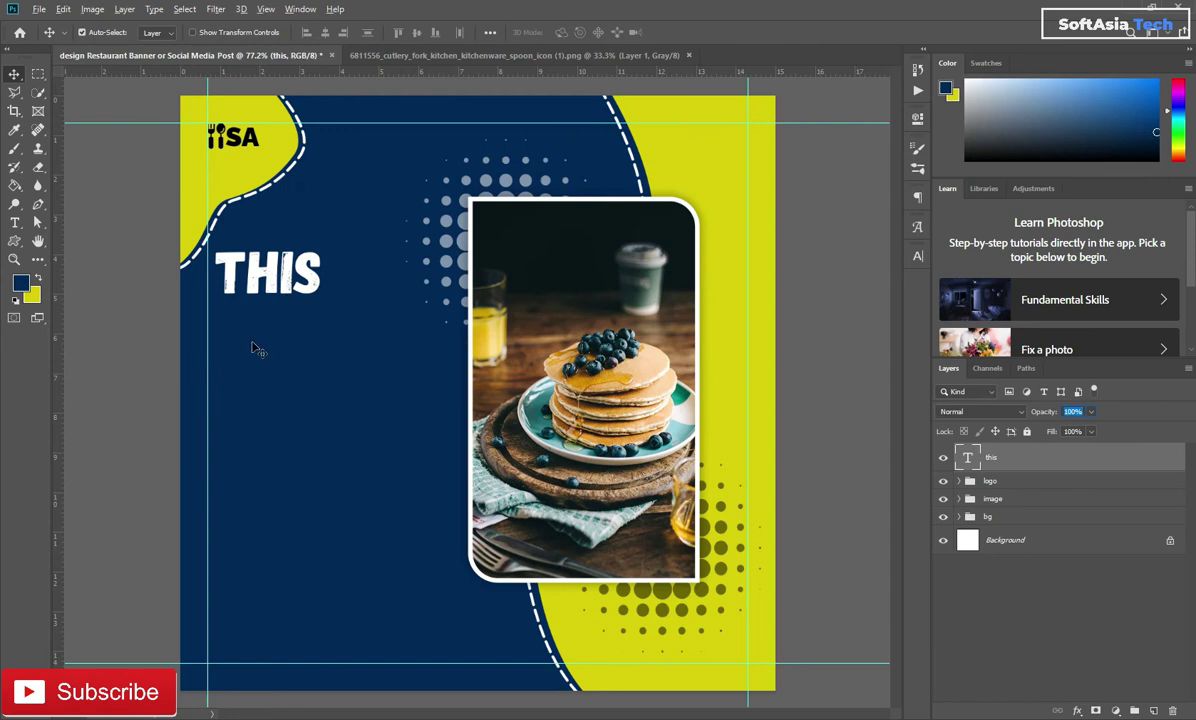
# Zoom in on the headline and add a 'WEEK' text line below THIS.
pyautogui.click(969, 548)
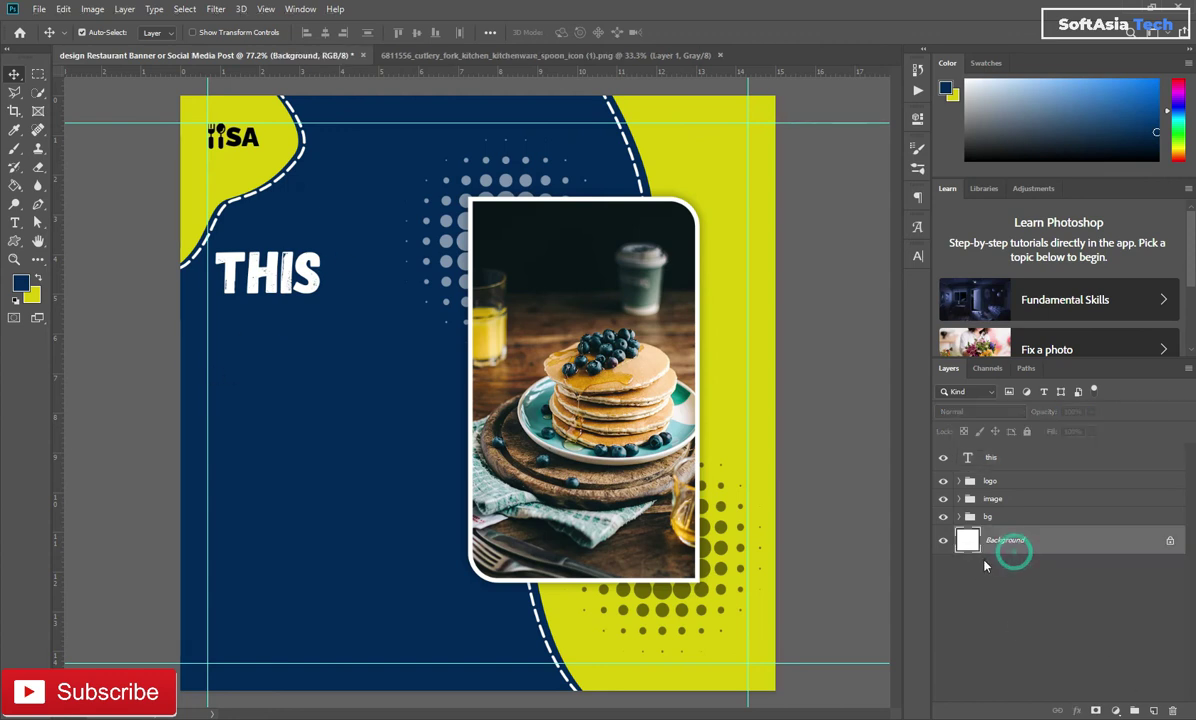
pyautogui.scroll(3, 262, 358)
pyautogui.moveTo(262, 358)
pyautogui.mouseDown()
pyautogui.moveTo(203, 315)
pyautogui.moveTo(528, 465)
pyautogui.mouseUp()
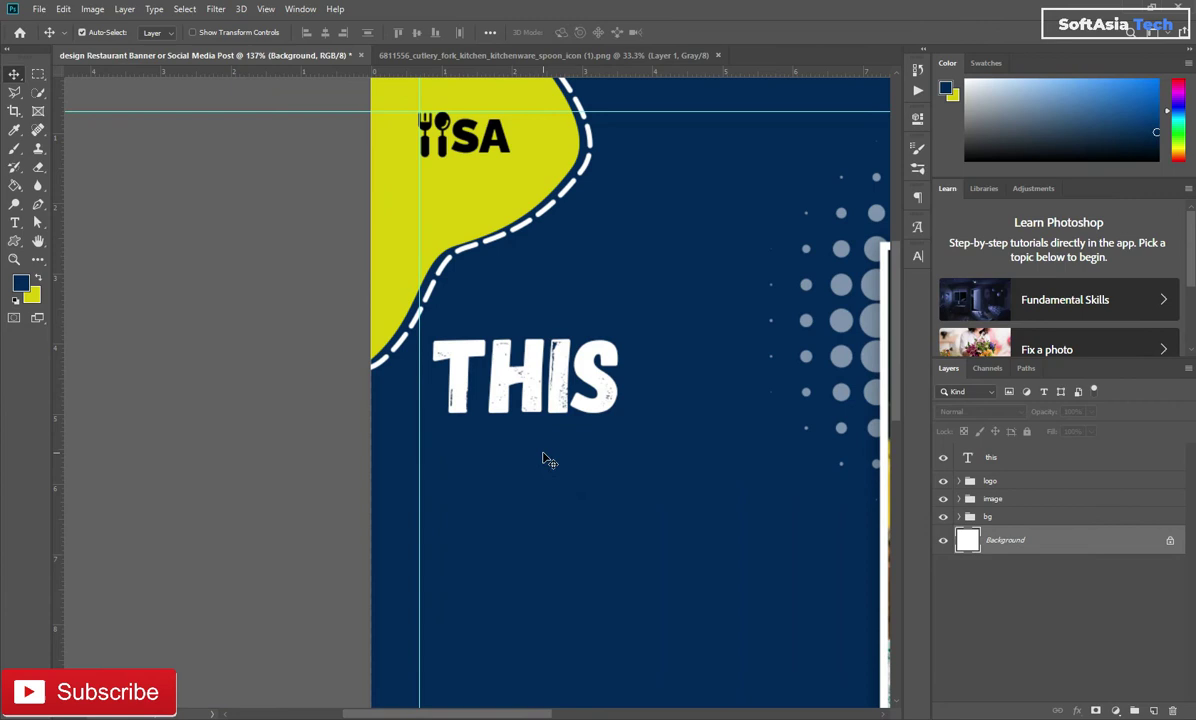
pyautogui.press('t')
pyautogui.hotkey('alt', 't')
pyautogui.click(548, 376)
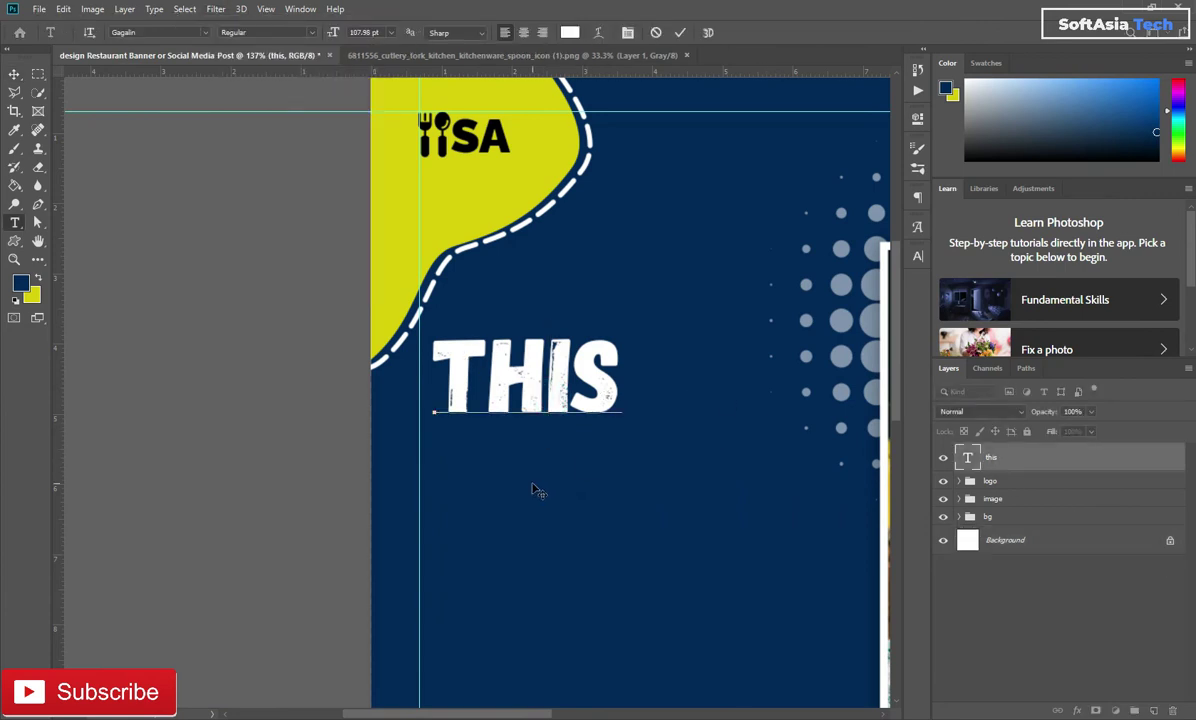
pyautogui.click(681, 33)
pyautogui.click(507, 531)
pyautogui.write('WEEK')
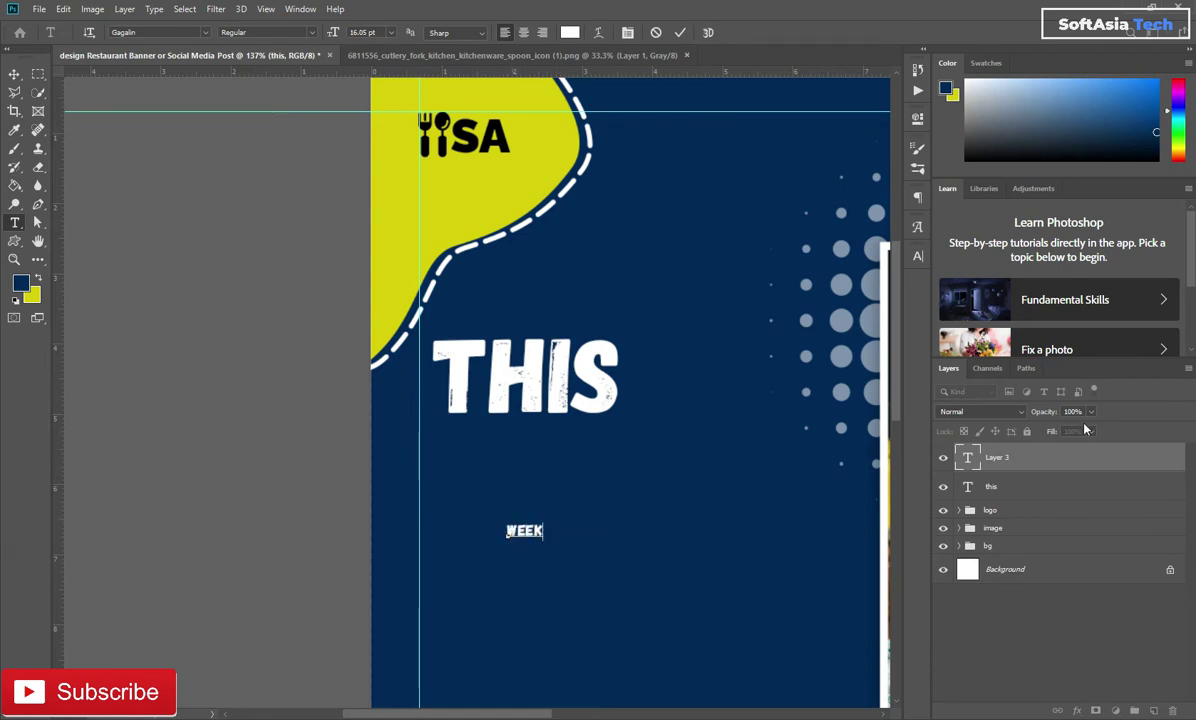
pyautogui.click(1081, 452)
# Enlarge WEEK and move it just under THIS.
pyautogui.hotkey('ctrl', 't')
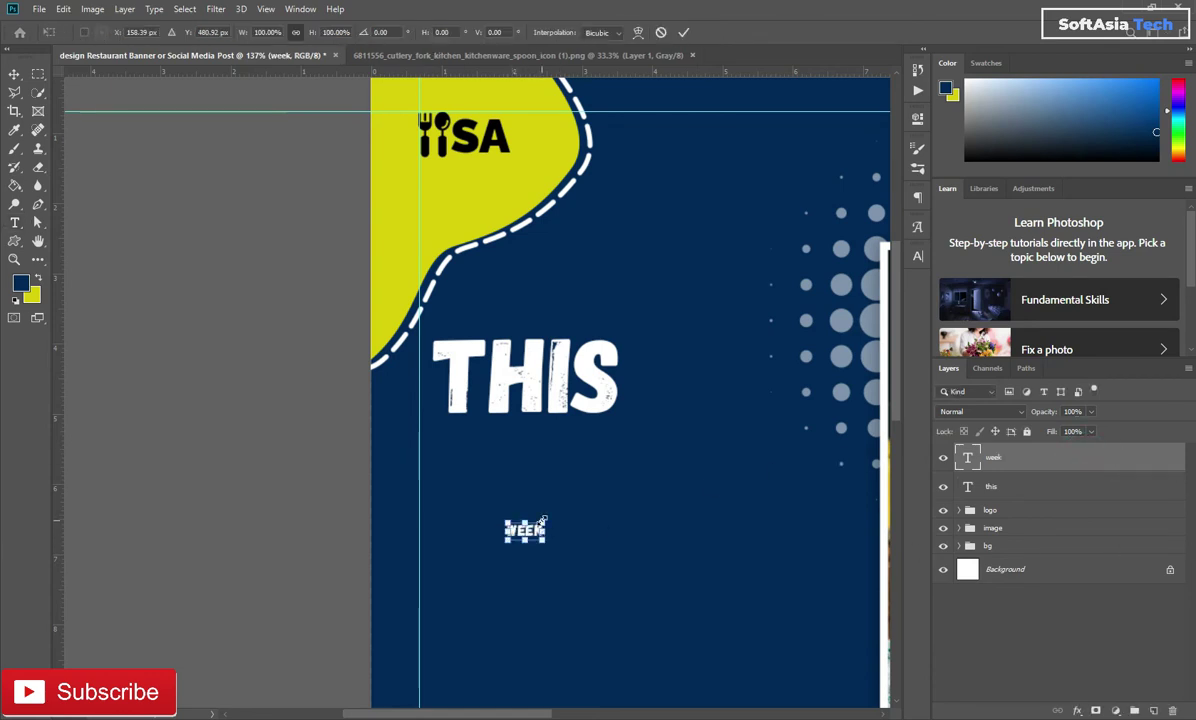
pyautogui.moveTo(543, 519); pyautogui.dragTo(734, 419)
pyautogui.moveTo(707, 481); pyautogui.dragTo(632, 498)
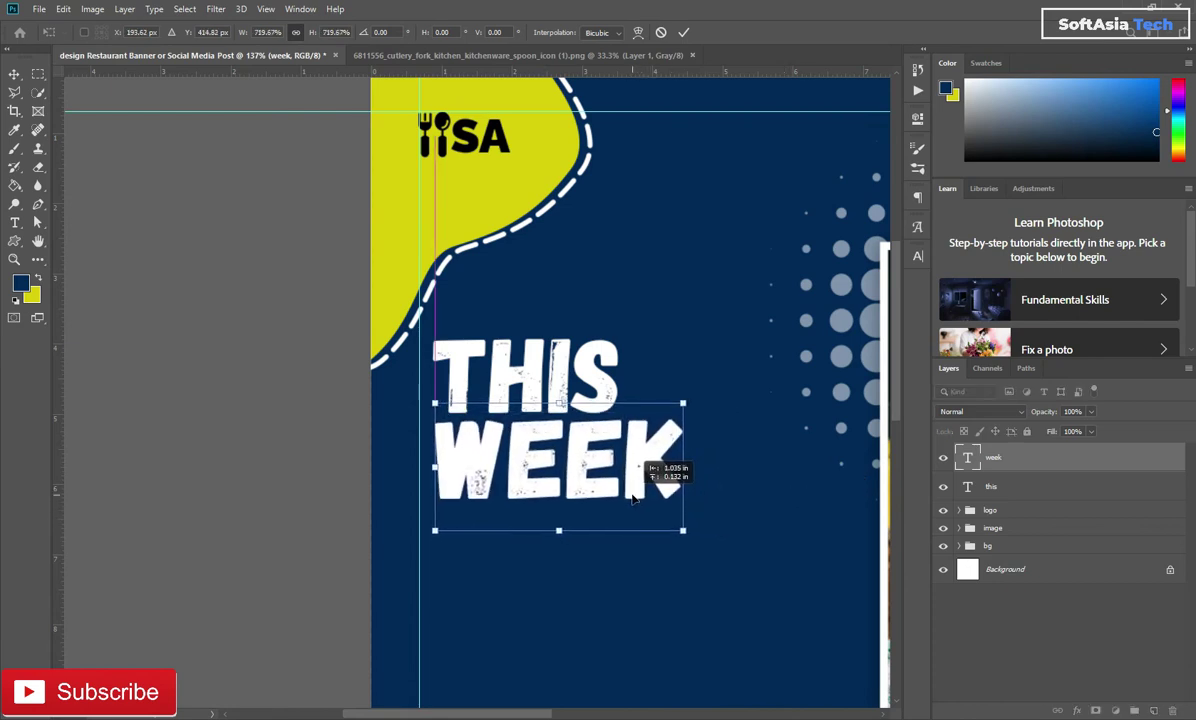
pyautogui.press('Return')
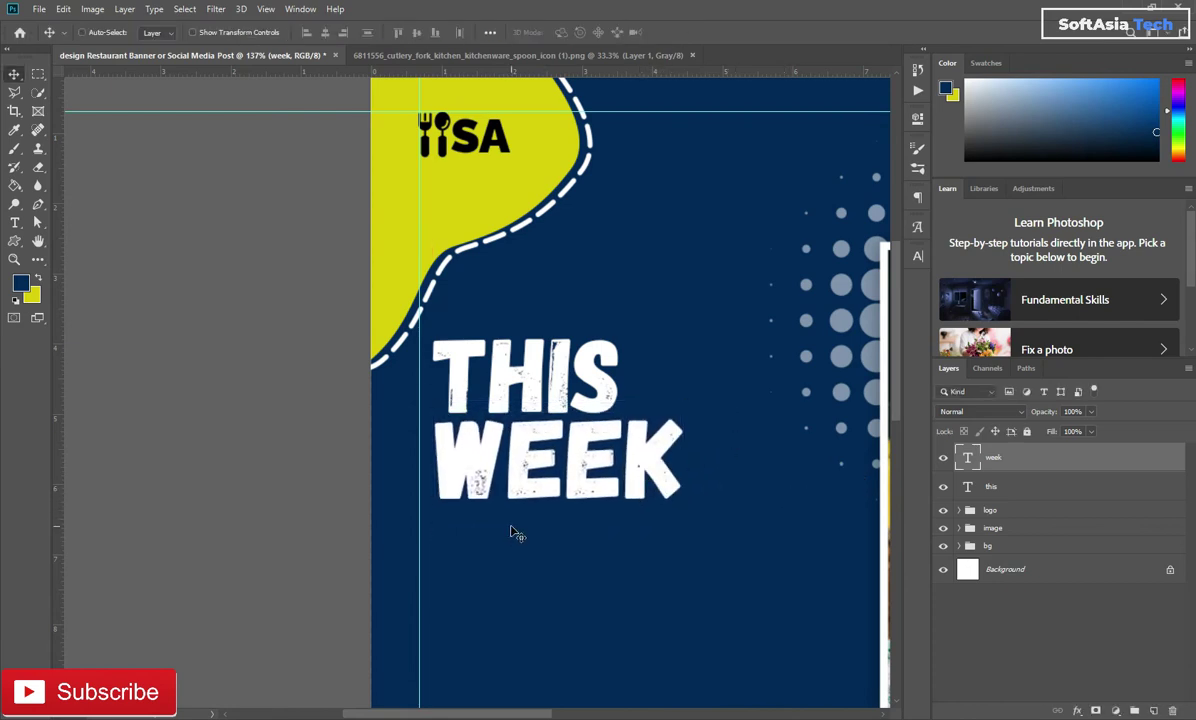
# Widen WEEK to its final size and centre THIS above it.
pyautogui.hotkey('ctrl', 't')
pyautogui.moveTo(689, 401)
pyautogui.mouseDown()
pyautogui.moveTo(800, 347)
pyautogui.moveTo(678, 482)
pyautogui.moveTo(686, 490)
pyautogui.mouseUp()
pyautogui.moveTo(784, 420); pyautogui.dragTo(821, 403)
pyautogui.moveTo(759, 436); pyautogui.dragTo(670, 443)
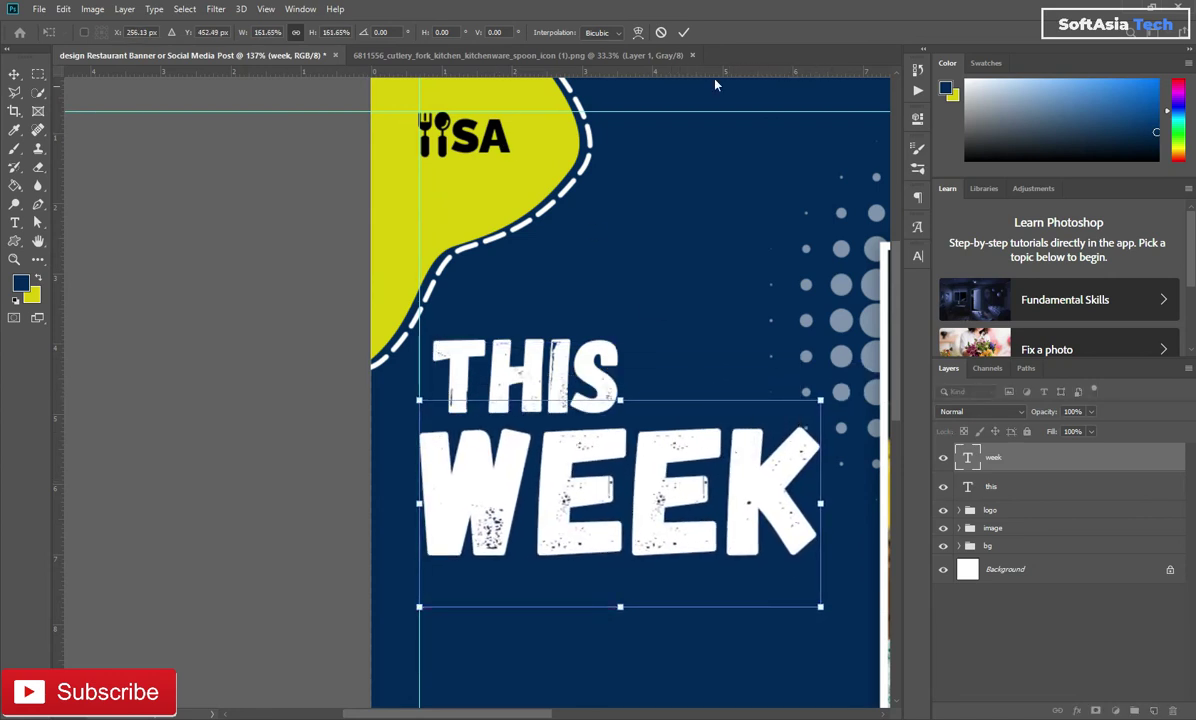
pyautogui.click(684, 33)
pyautogui.moveTo(535, 361); pyautogui.dragTo(555, 373)
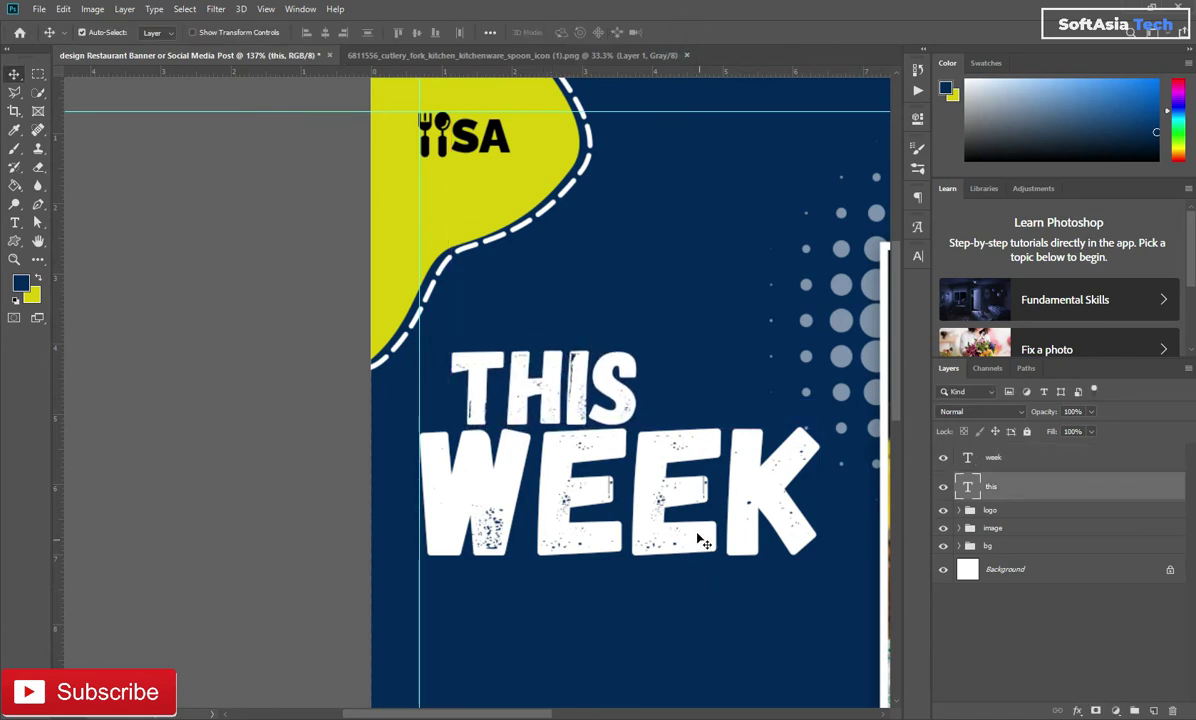
pyautogui.click(657, 508)
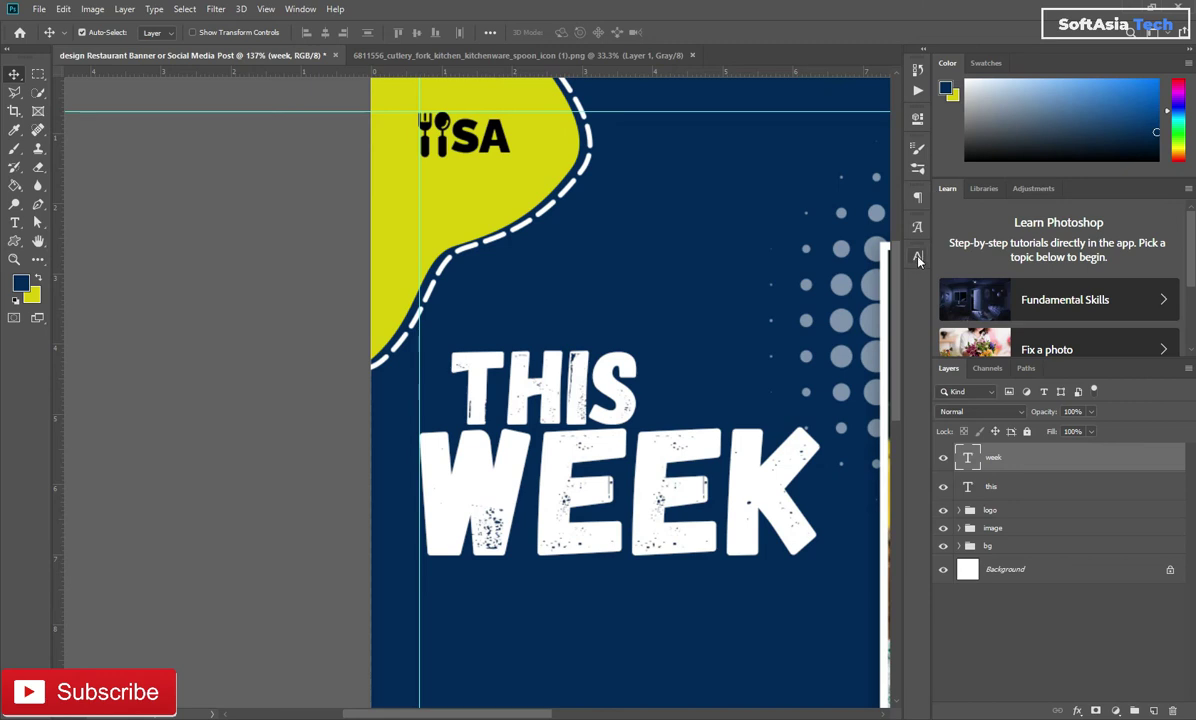
# Colour the WEEK text yellow, sampled from the background.
pyautogui.click(918, 258)
pyautogui.click(814, 320)
pyautogui.click(417, 189)
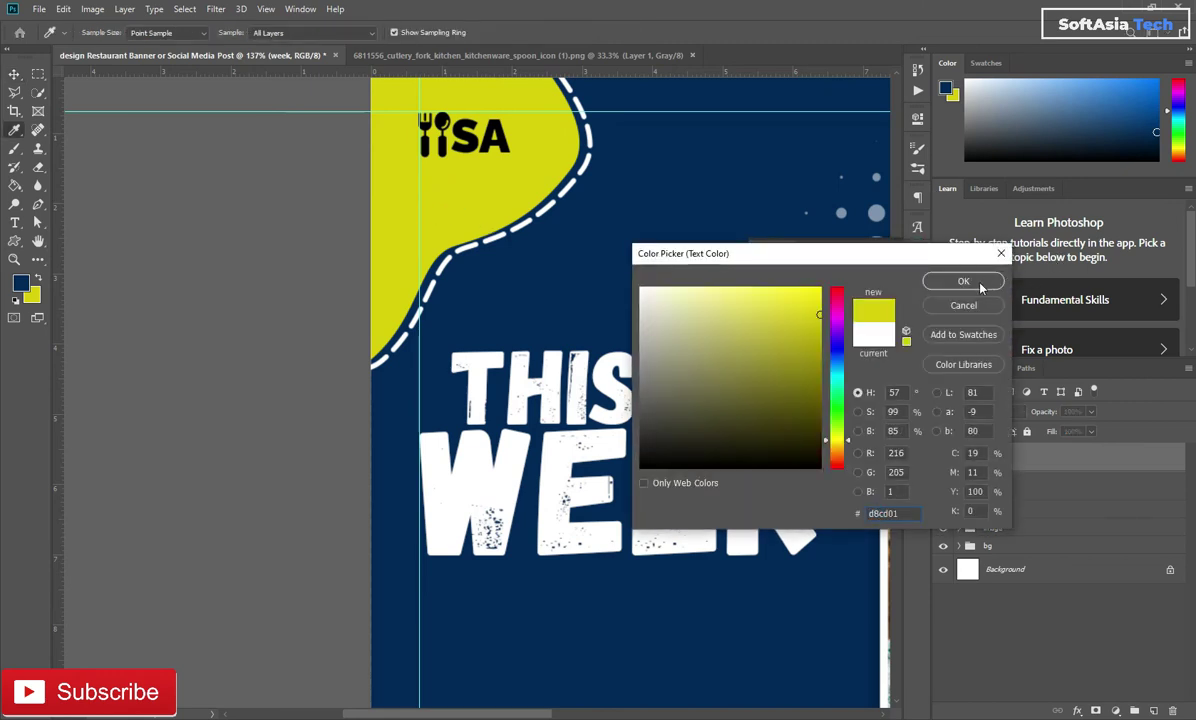
pyautogui.click(980, 287)
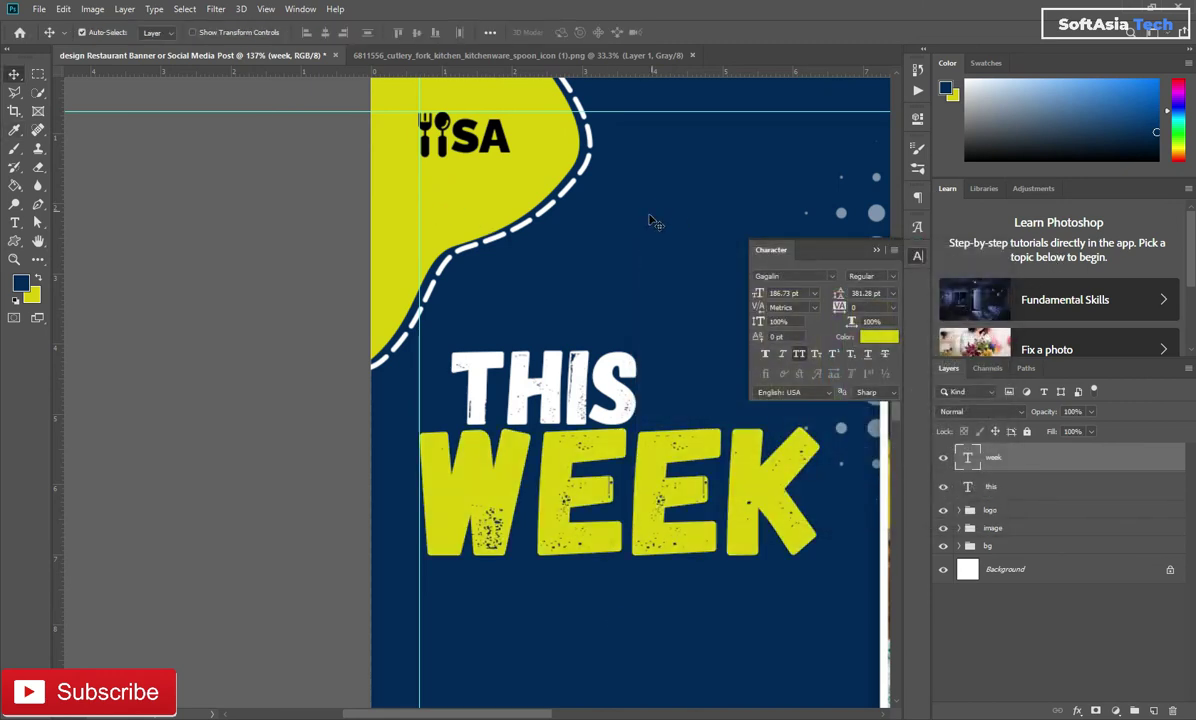
# Add a new ONLY text line beneath WEEK.
pyautogui.press('t')
pyautogui.click(603, 617)
pyautogui.press('BackSpace')
pyautogui.write('ONLY')
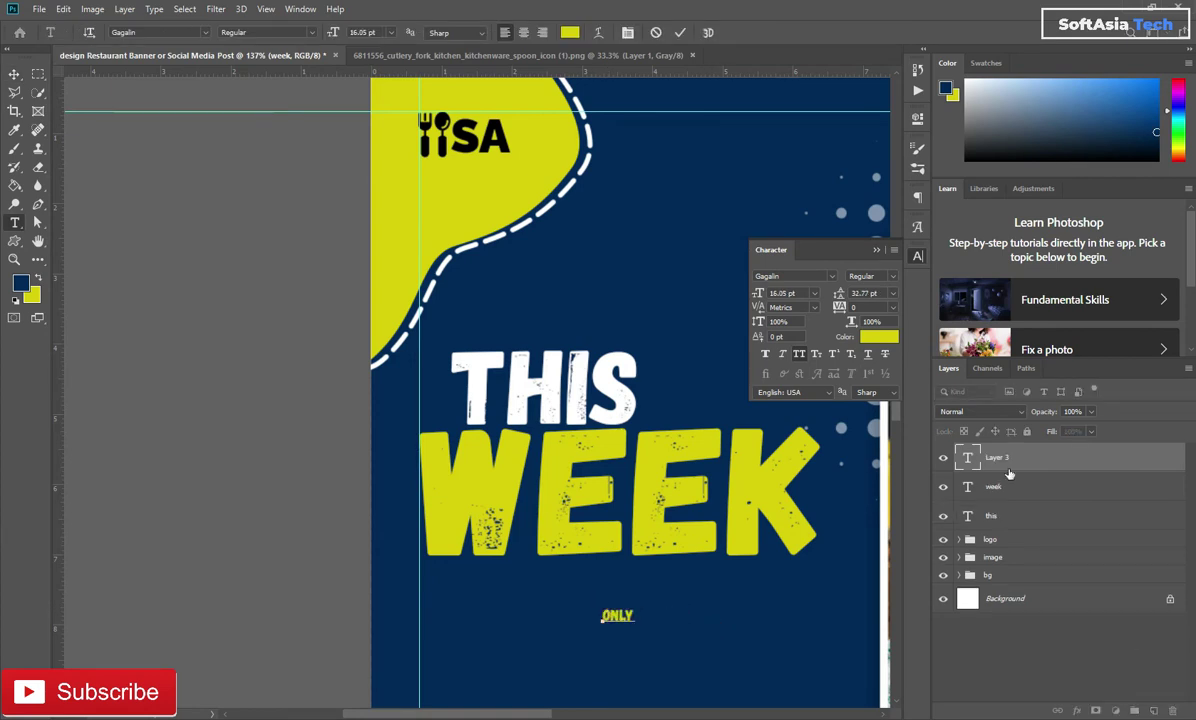
pyautogui.hotkey('ctrl', 'Return')
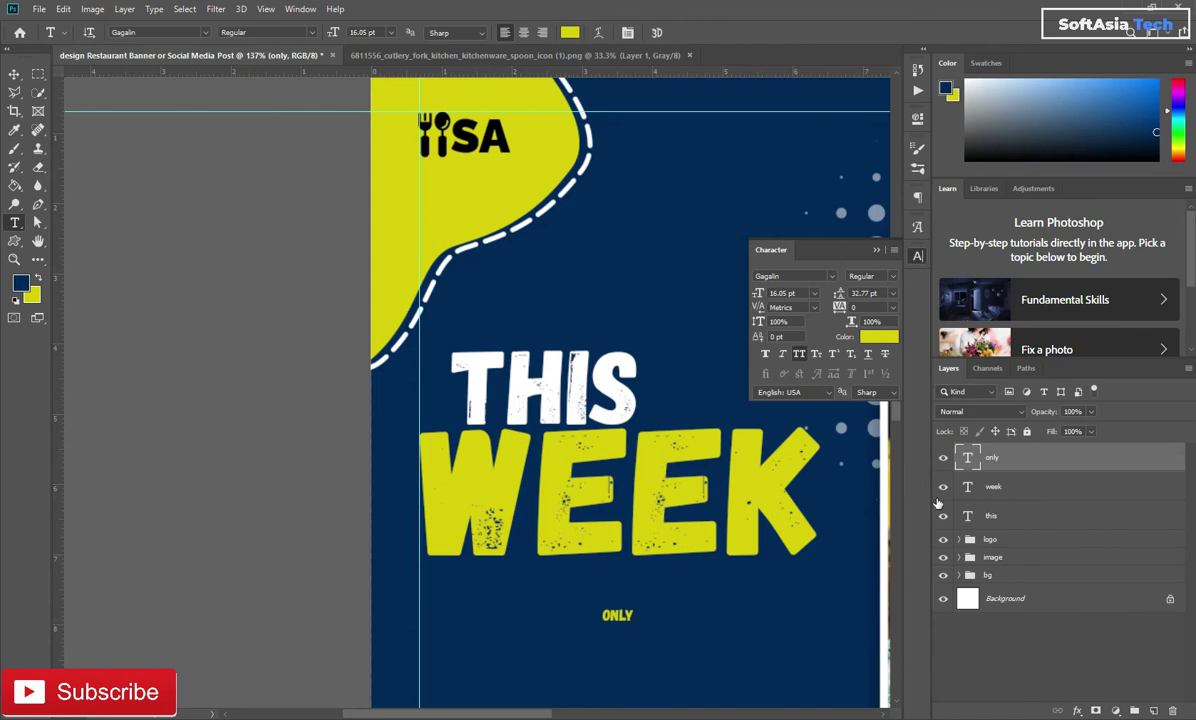
# Scale up the ONLY word and nudge it into place.
pyautogui.hotkey('ctrl', 't')
pyautogui.moveTo(635, 606)
pyautogui.mouseDown()
pyautogui.moveTo(850, 568)
pyautogui.moveTo(782, 566)
pyautogui.mouseUp()
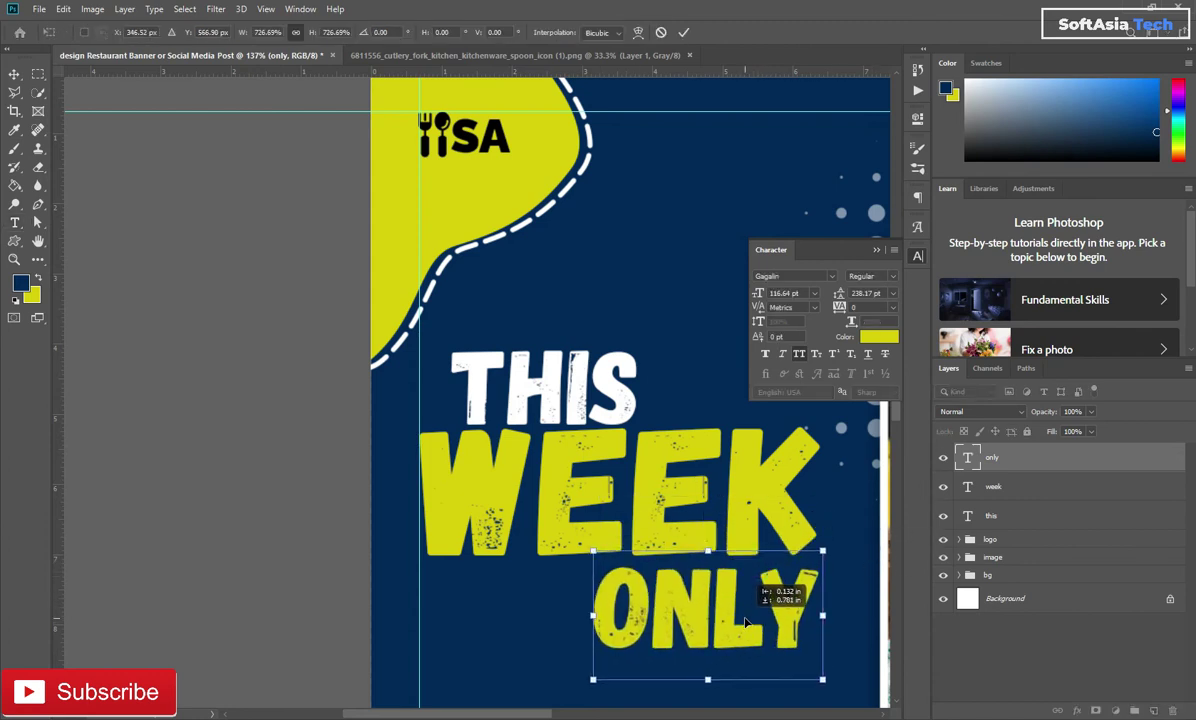
pyautogui.moveTo(700, 612); pyautogui.dragTo(698, 609)
pyautogui.click(683, 33)
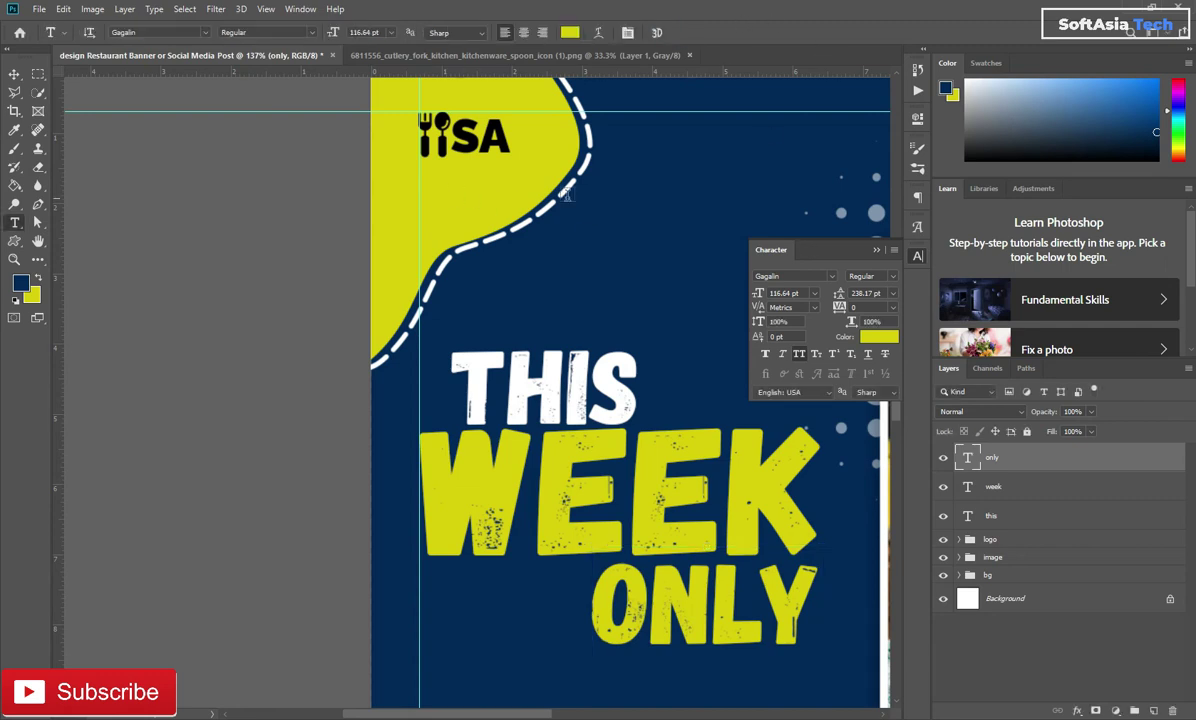
# Make ONLY white, sampled from THIS, and position it under WEEK.
pyautogui.click(862, 340)
pyautogui.click(490, 352)
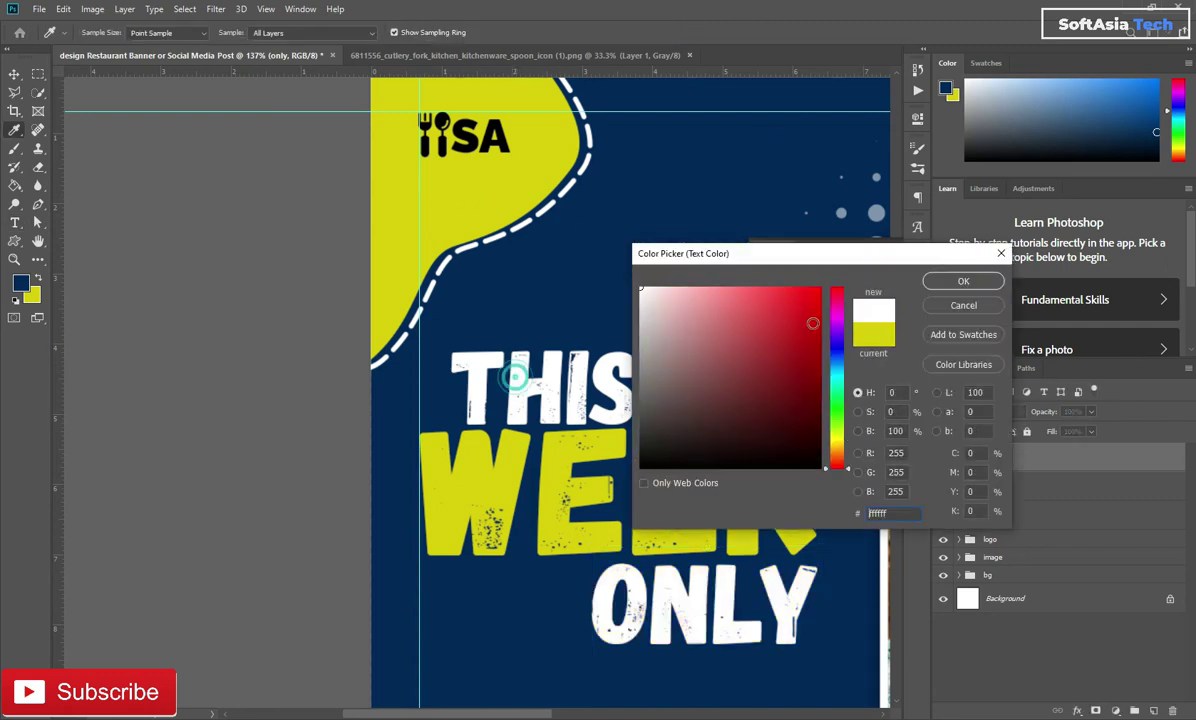
pyautogui.click(940, 286)
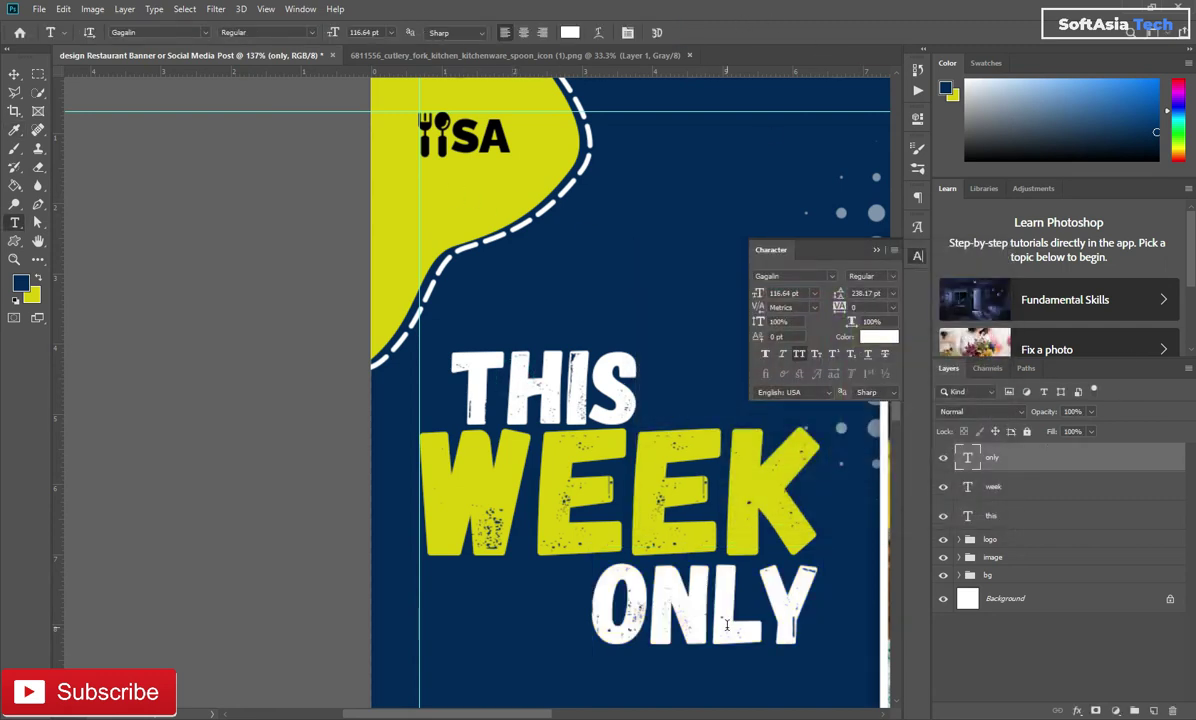
pyautogui.press('v')
pyautogui.moveTo(727, 630); pyautogui.dragTo(745, 648)
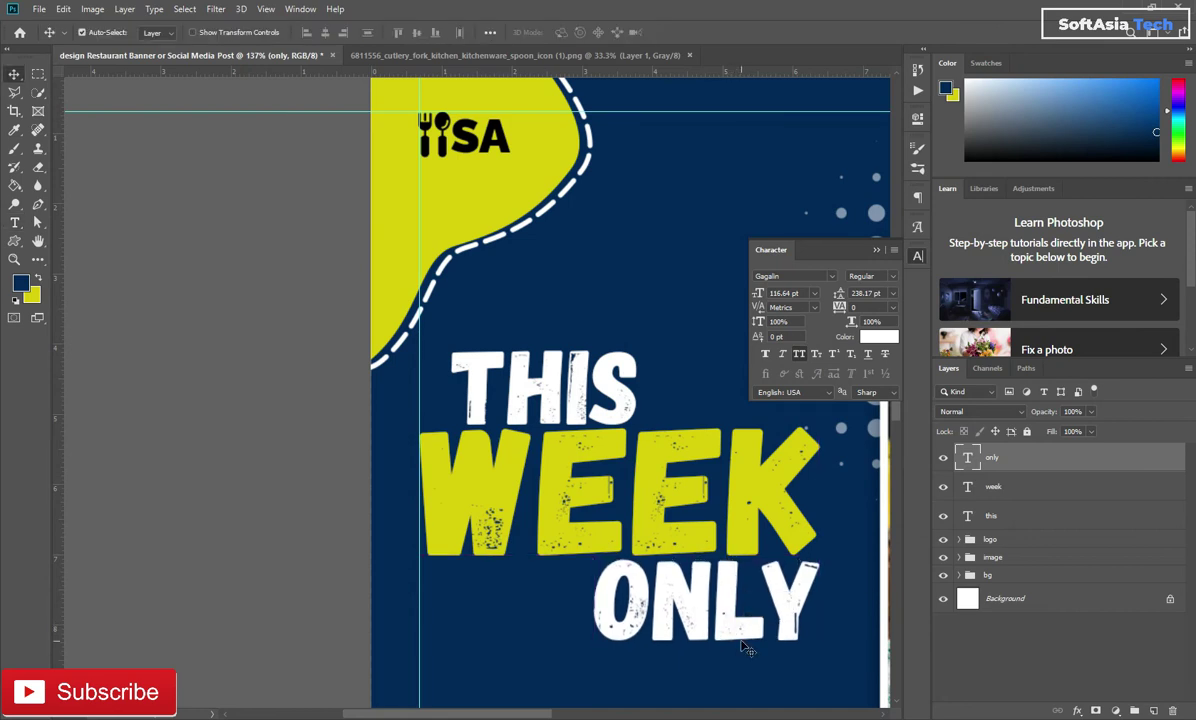
pyautogui.click(877, 250)
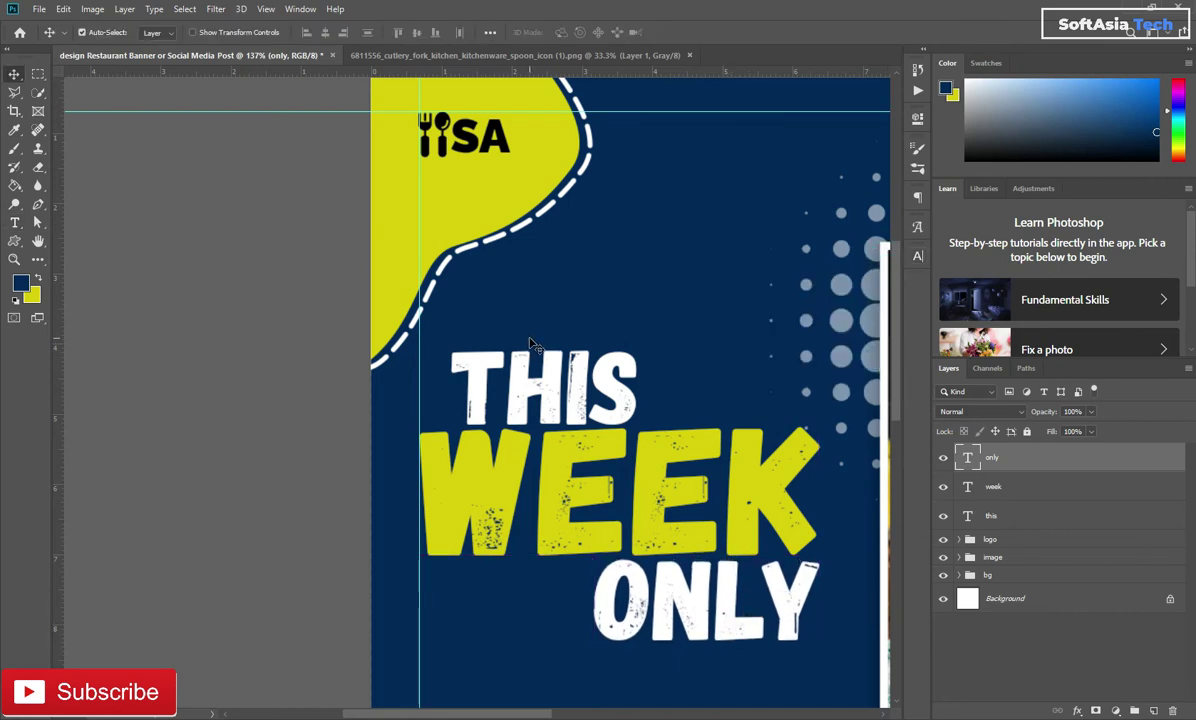
pyautogui.hotkey('ctrl', '0')
pyautogui.scroll(1, 512, 385)
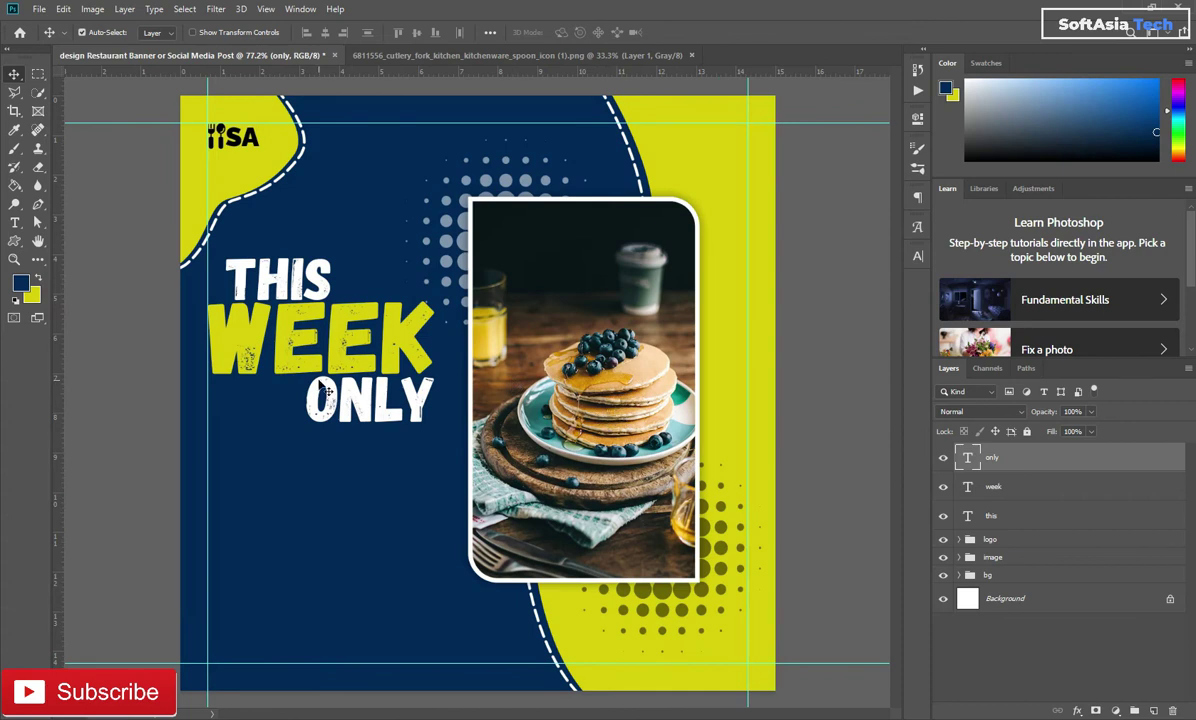
# Group the THIS, WEEK and ONLY layers into a group named 'main text'.
pyautogui.keyDown('shift'); pyautogui.click(992, 515); pyautogui.keyUp('shift')
pyautogui.hotkey('ctrl', 'g')
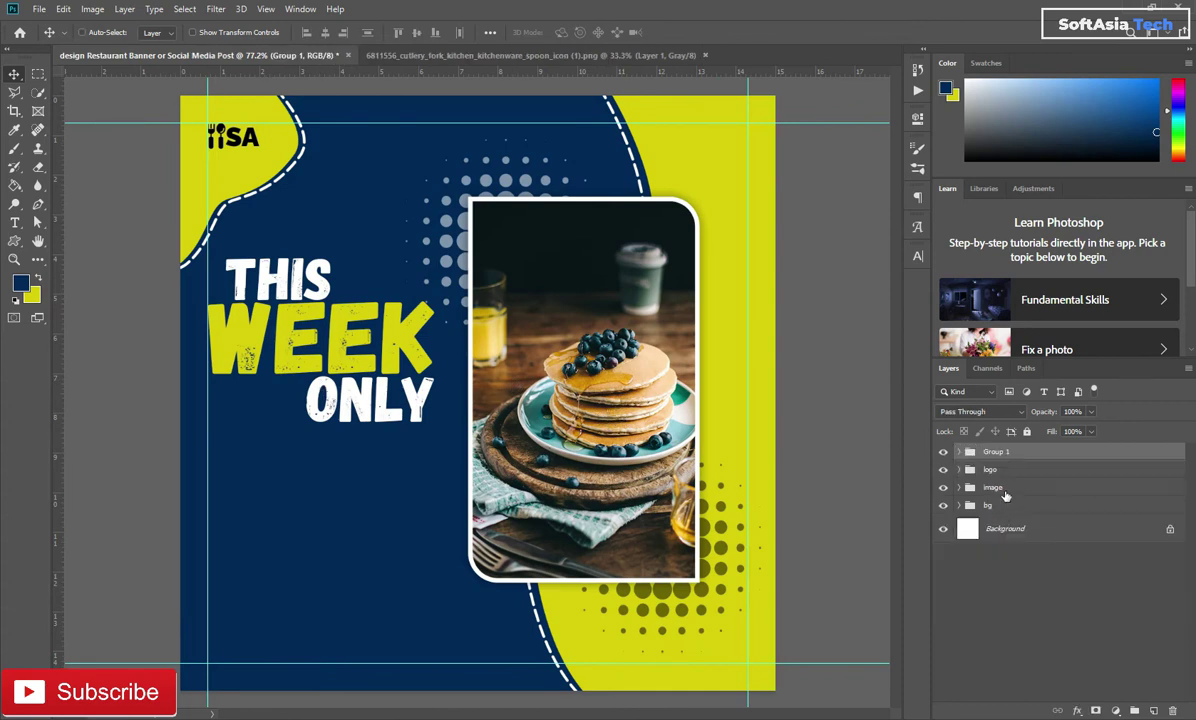
pyautogui.write('main text')
pyautogui.press('Return')
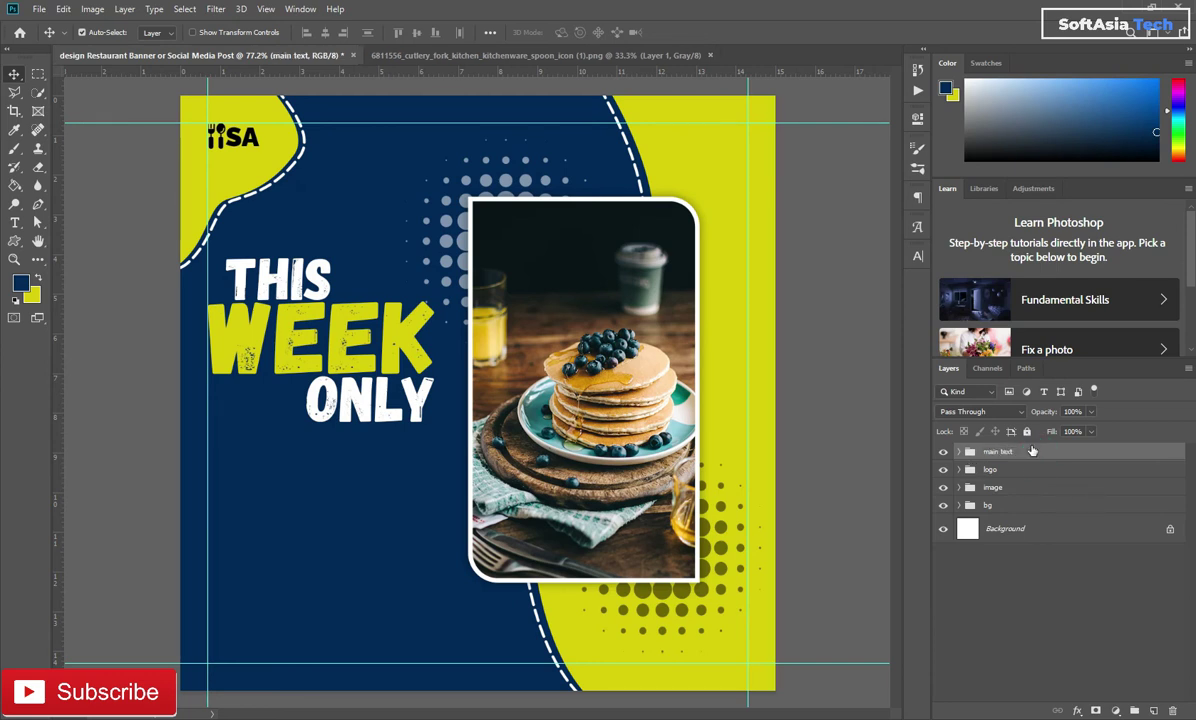
# Move the 'main text' headline group up slightly.
pyautogui.hotkey('ctrl', 't')
pyautogui.moveTo(347, 404)
pyautogui.mouseDown()
pyautogui.moveTo(352, 368)
pyautogui.moveTo(339, 389)
pyautogui.mouseUp()
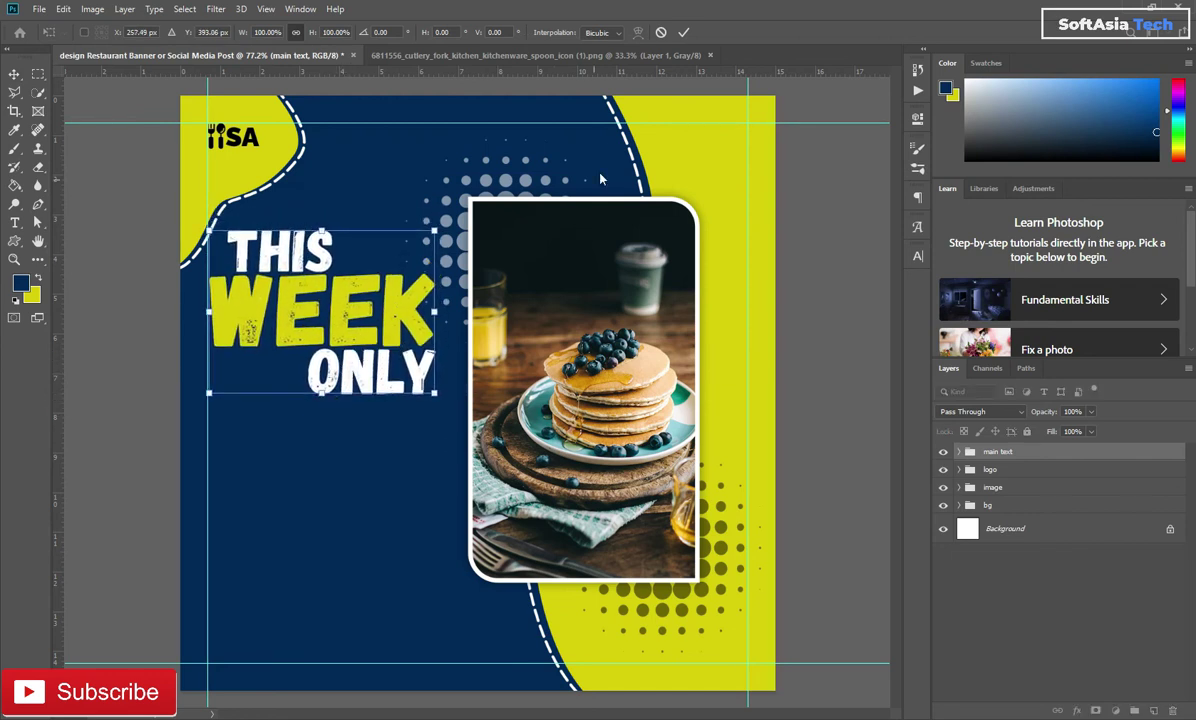
pyautogui.press('Return')
pyautogui.scroll(2, 237, 388)
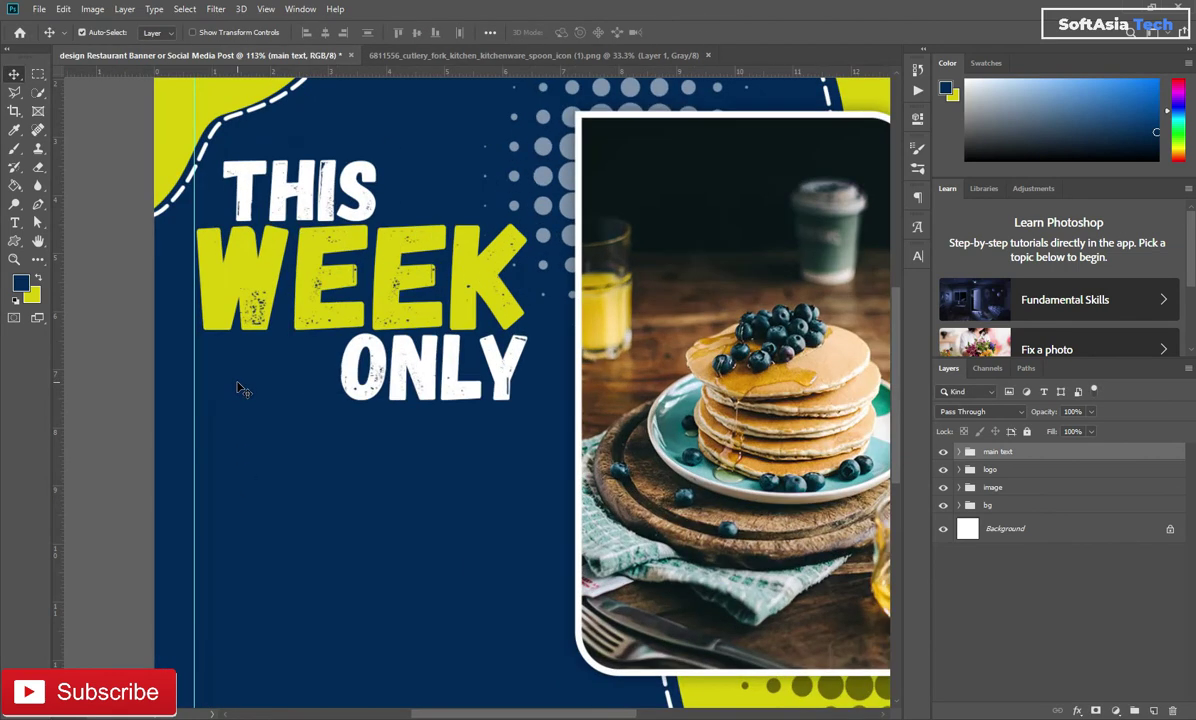
pyautogui.moveTo(386, 529); pyautogui.dragTo(427, 387)
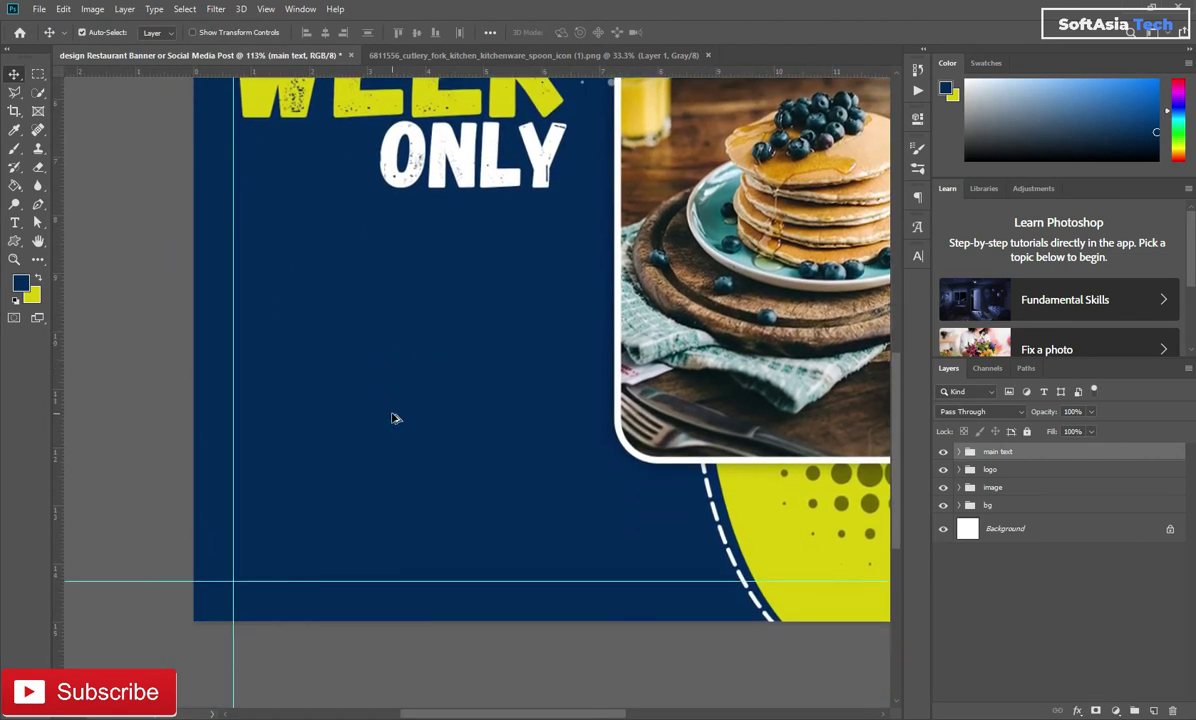
pyautogui.hotkey('ctrl', '0')
# Scale the headline to 89.95%, reposition it, and start a new text layer below.
pyautogui.hotkey('ctrl', 't')
pyautogui.moveTo(440, 253); pyautogui.dragTo(427, 258)
pyautogui.moveTo(385, 320)
pyautogui.mouseDown()
pyautogui.moveTo(384, 291)
pyautogui.moveTo(433, 244)
pyautogui.mouseUp()
pyautogui.click(688, 35)
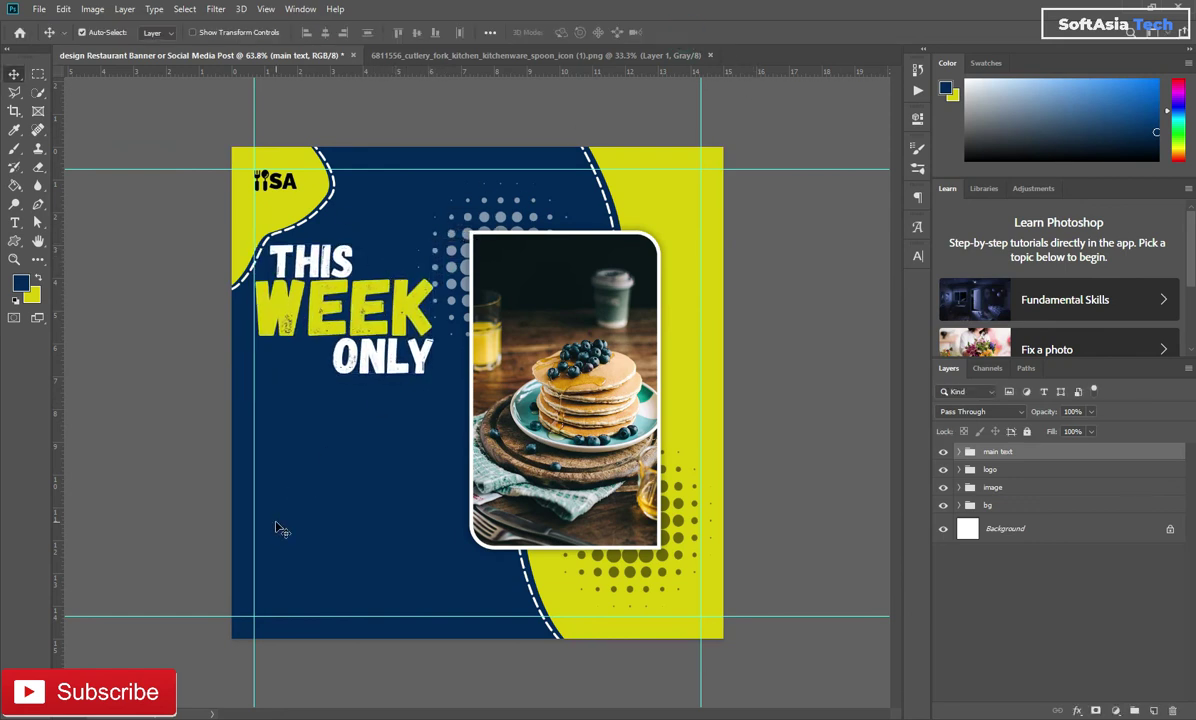
pyautogui.press('t')
pyautogui.click(315, 469)
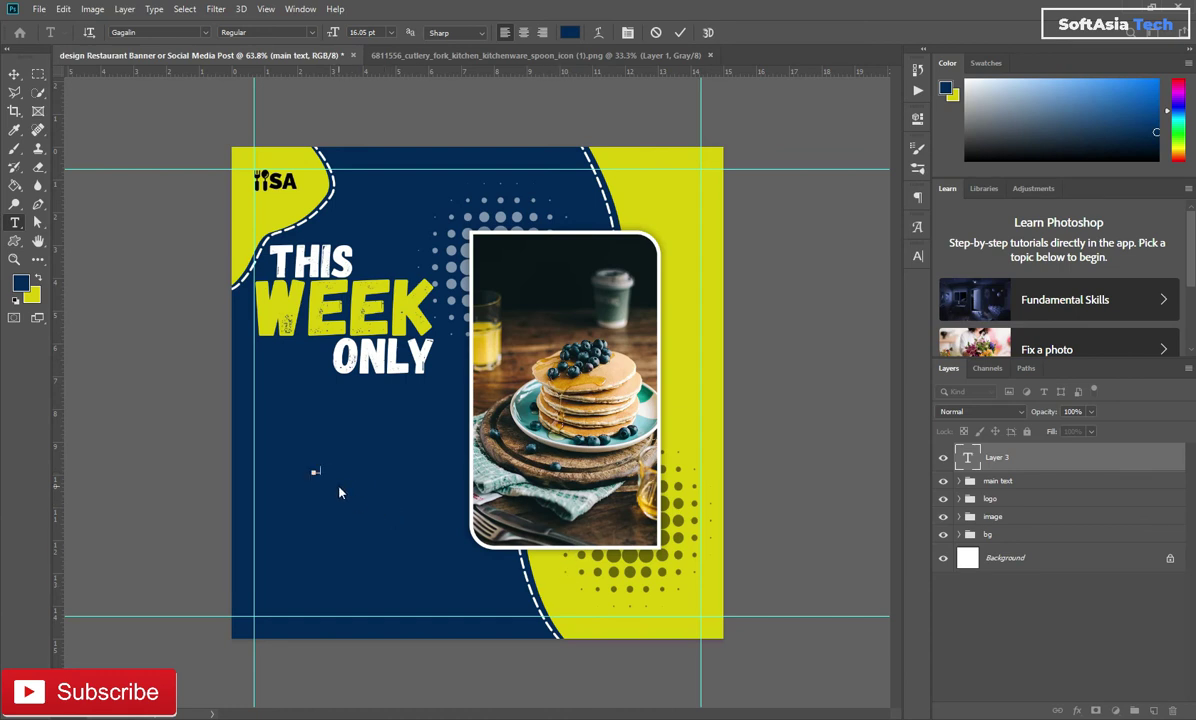
# Commit the 50% text and enlarge it greatly.
pyautogui.hotkey('ctrl', 'Return')
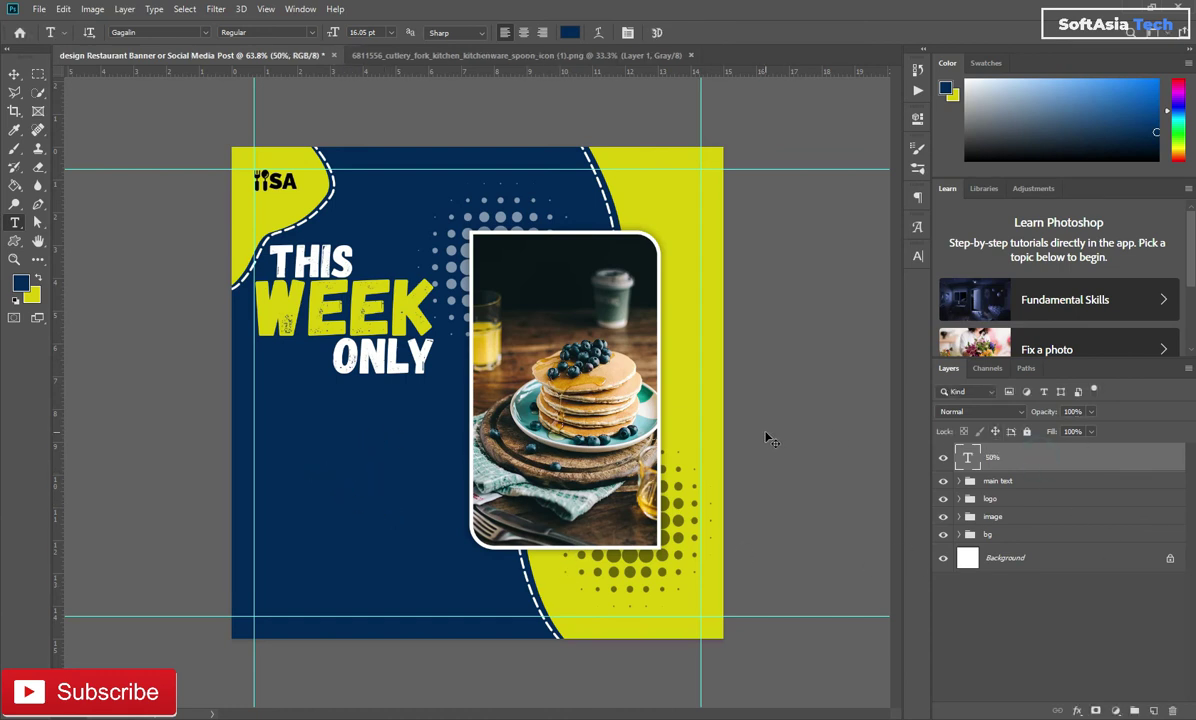
pyautogui.hotkey('ctrl', 't')
pyautogui.moveTo(330, 461); pyautogui.dragTo(409, 405)
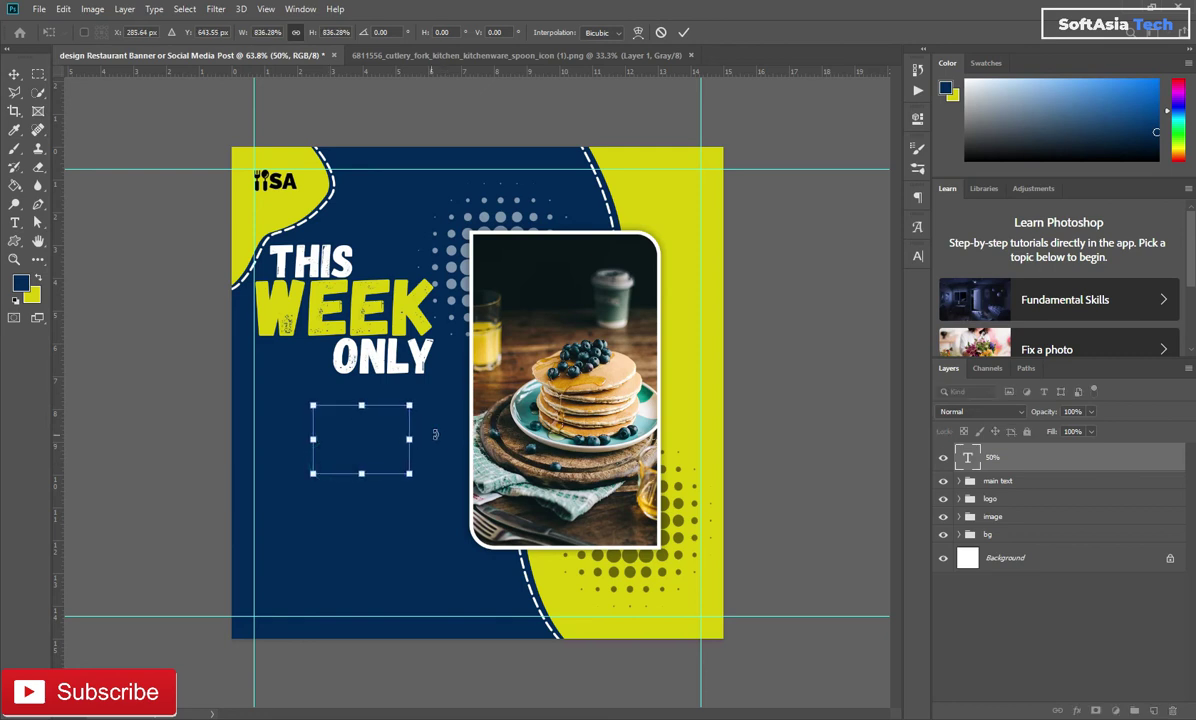
pyautogui.click(681, 32)
# Make the 50% text white (ffffff) in the Raleway font.
pyautogui.click(917, 226)
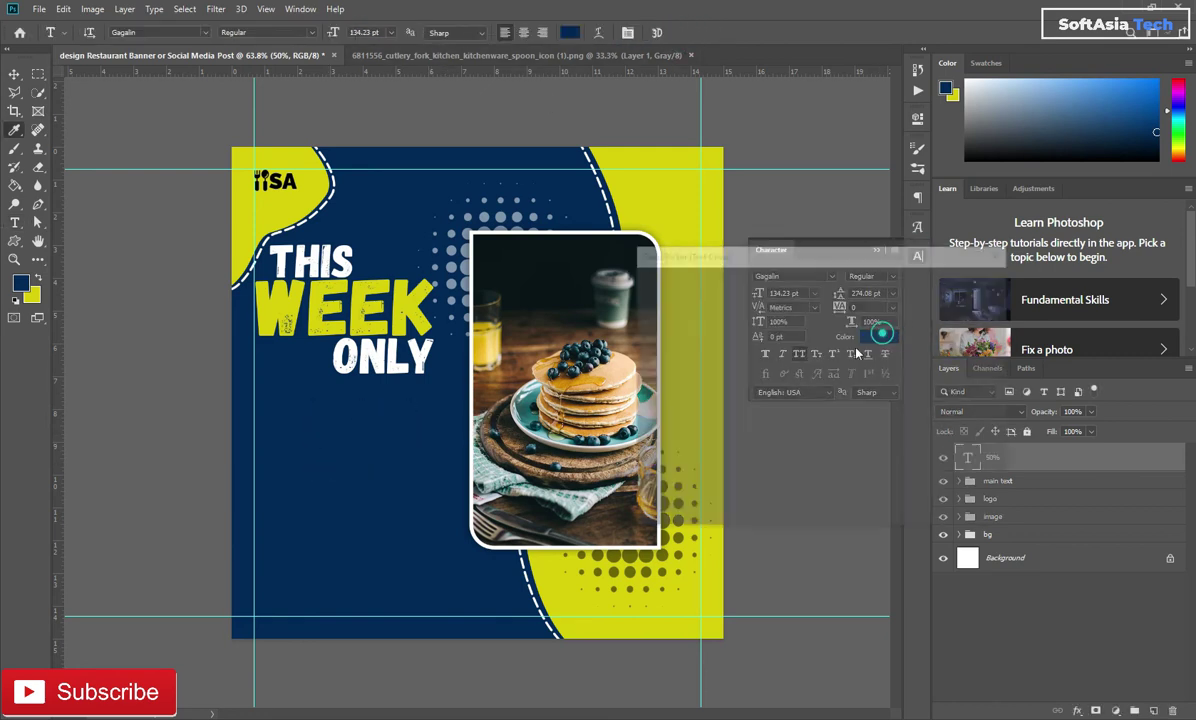
pyautogui.click(881, 331)
pyautogui.write('ffffff')
pyautogui.click(962, 282)
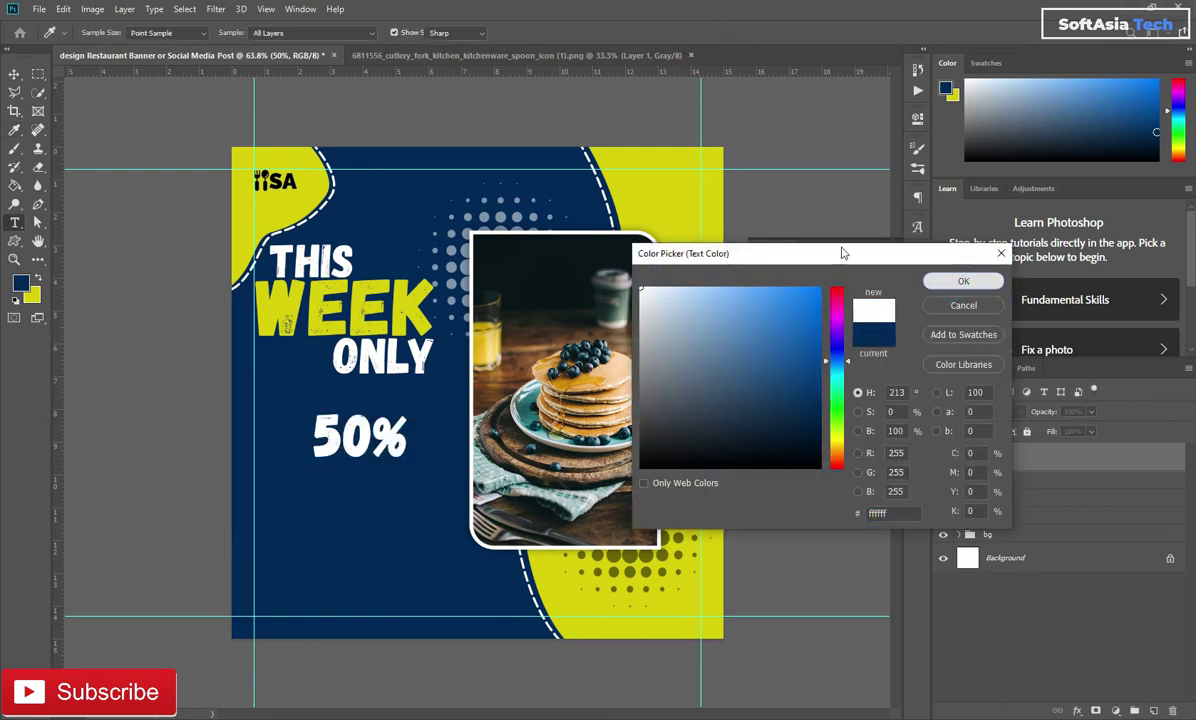
pyautogui.click(835, 276)
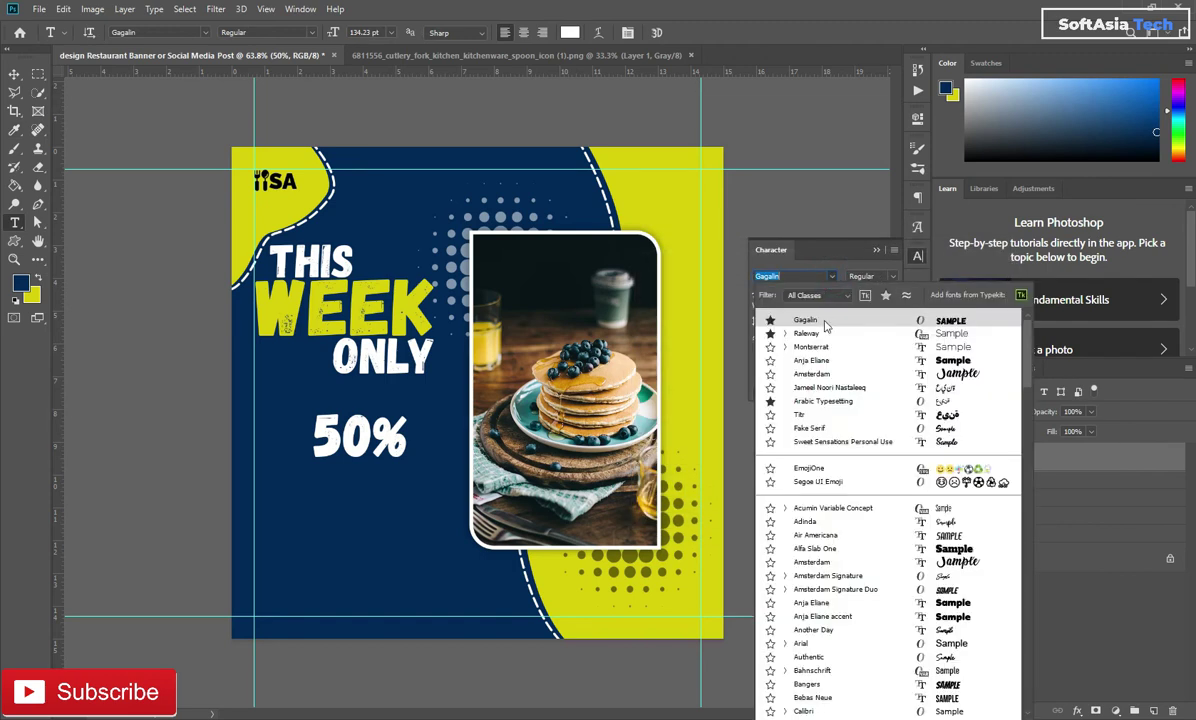
pyautogui.click(812, 323)
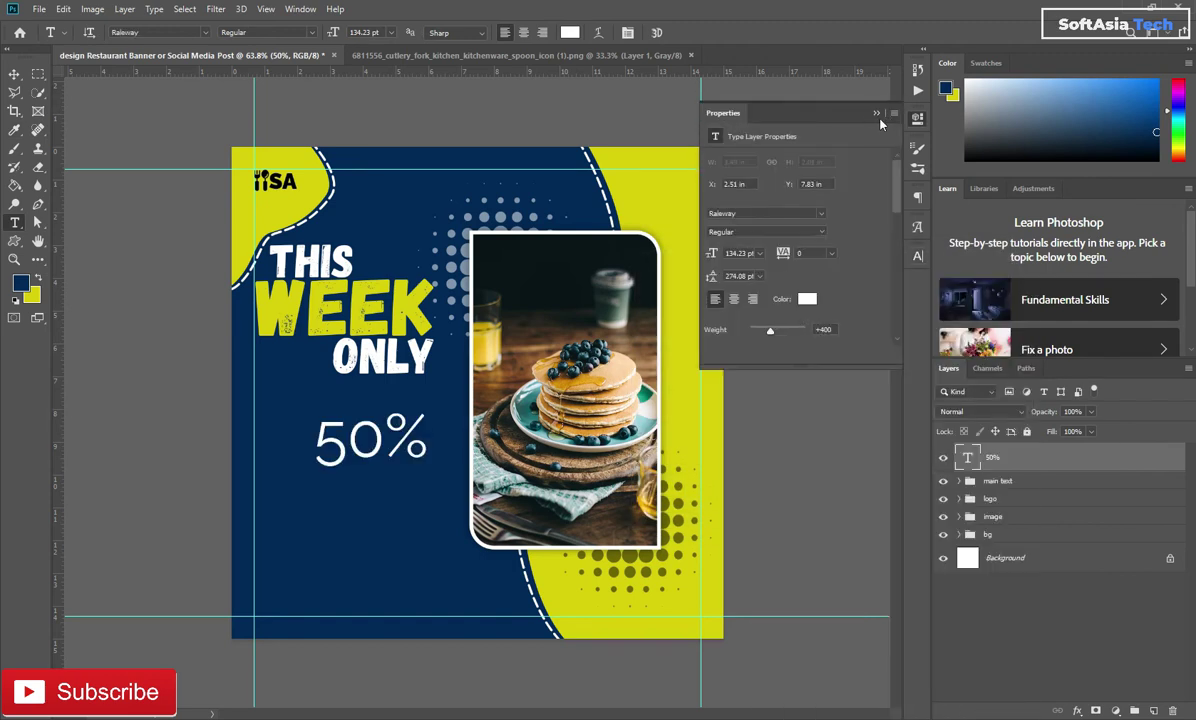
# Set the 50 digits to Raleway Black and move the 50% text left.
pyautogui.moveTo(386, 425); pyautogui.dragTo(314, 440)
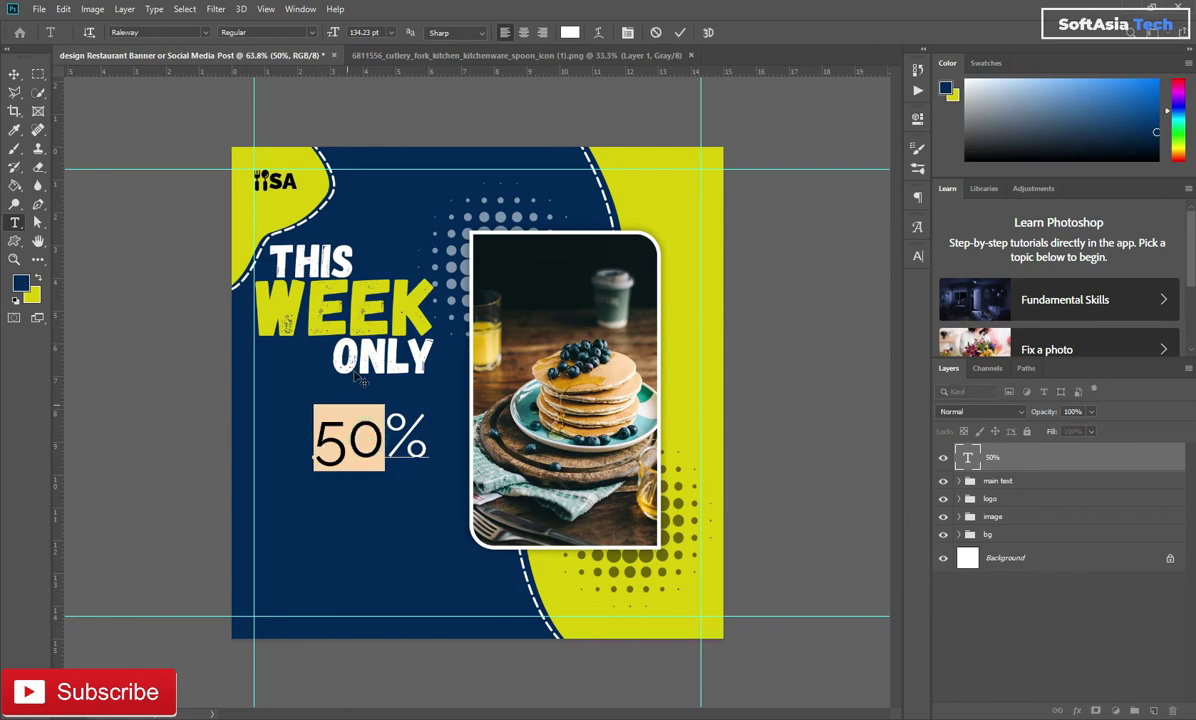
pyautogui.click(917, 257)
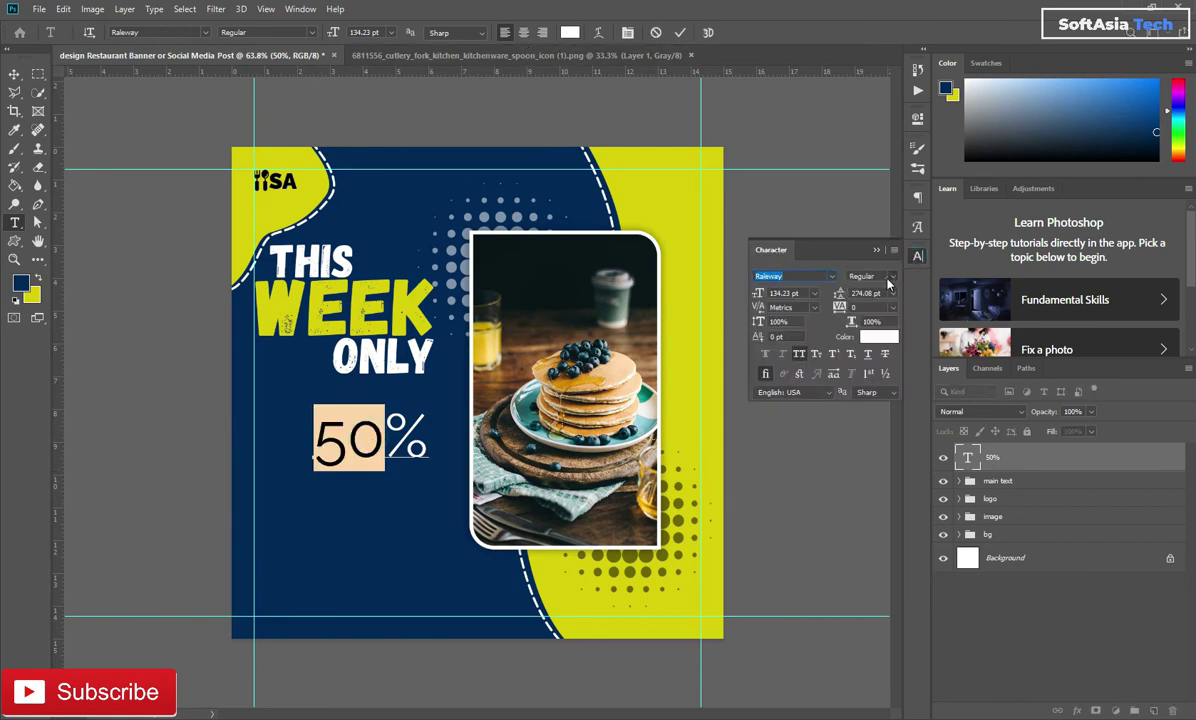
pyautogui.click(868, 276)
pyautogui.click(867, 383)
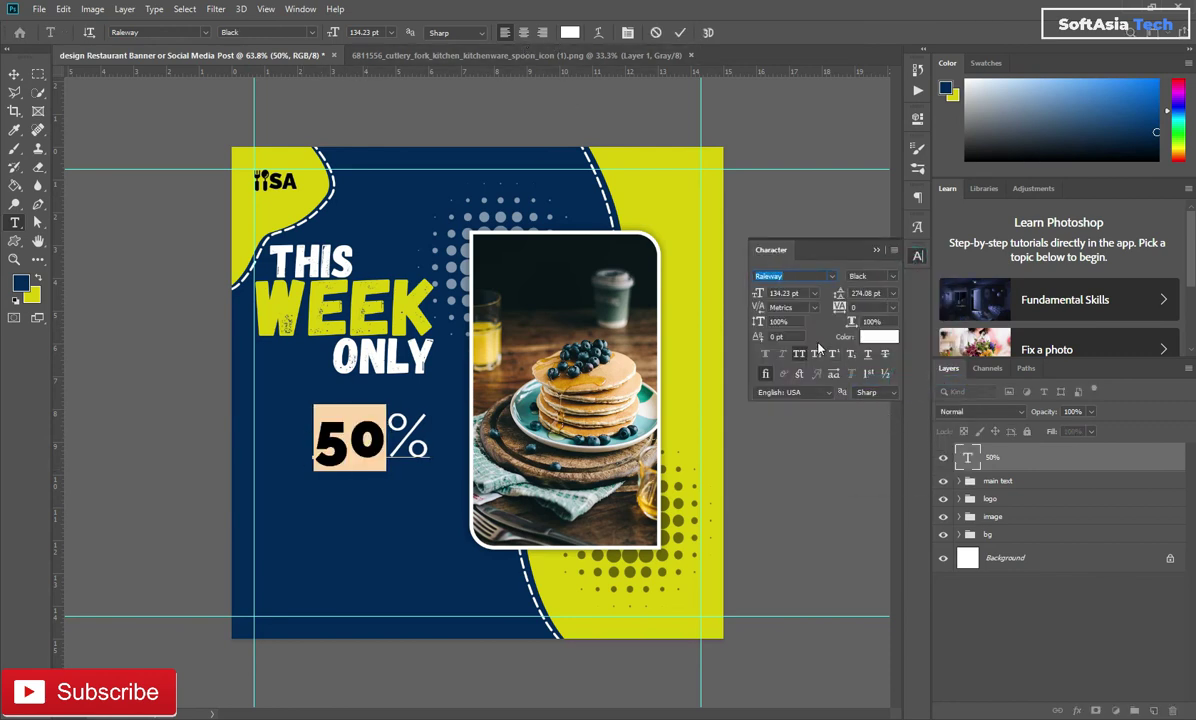
pyautogui.click(880, 249)
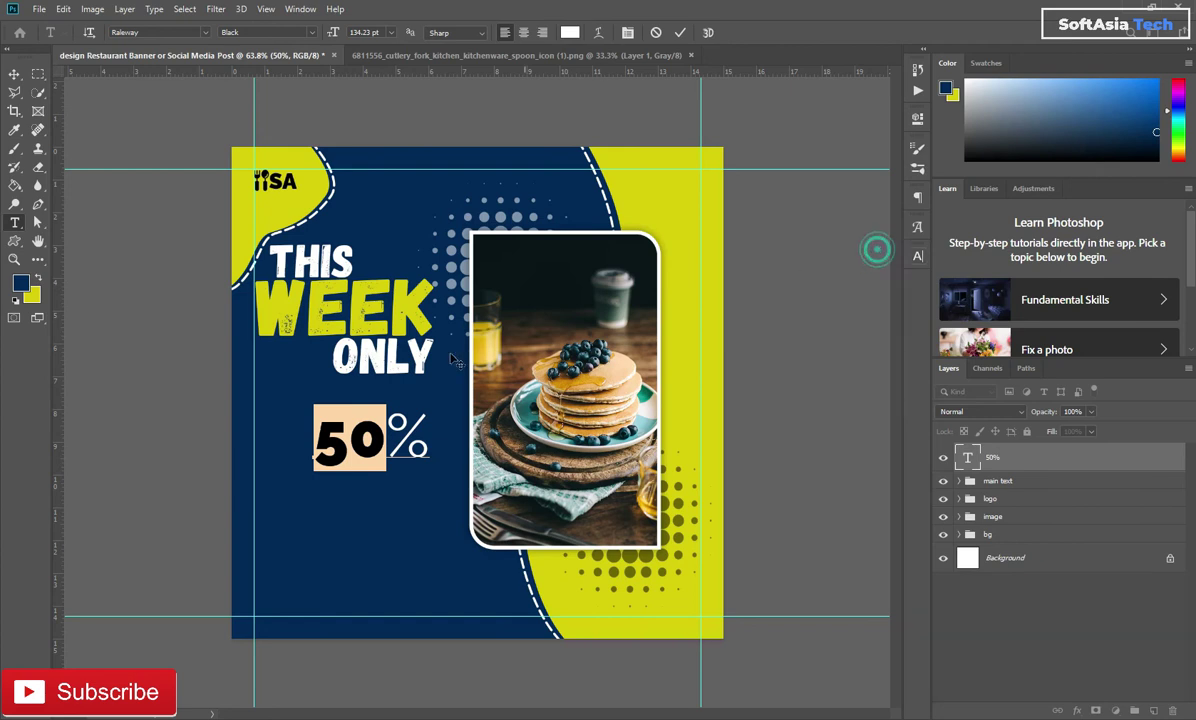
pyautogui.click(680, 33)
pyautogui.scroll(3, 331, 545)
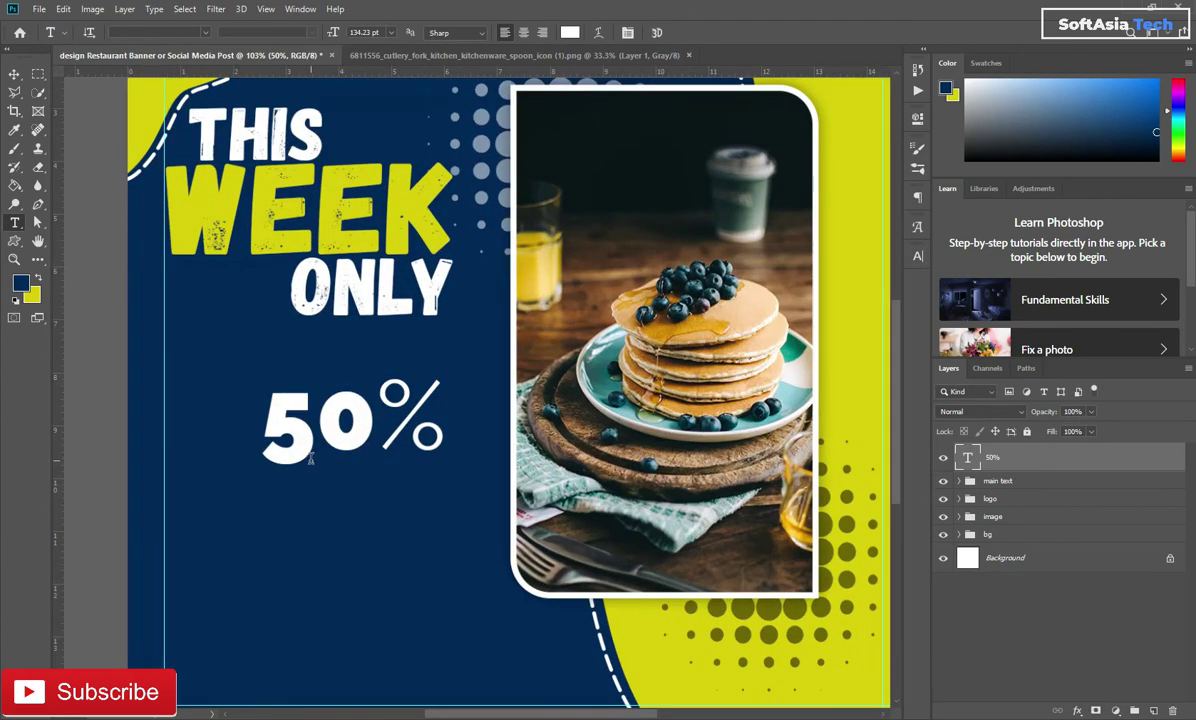
pyautogui.press('v')
pyautogui.moveTo(334, 423); pyautogui.dragTo(168, 432)
# Change the 50 digits' weight to Raleway ExtraBold.
pyautogui.press('t')
pyautogui.doubleClick(245, 430)
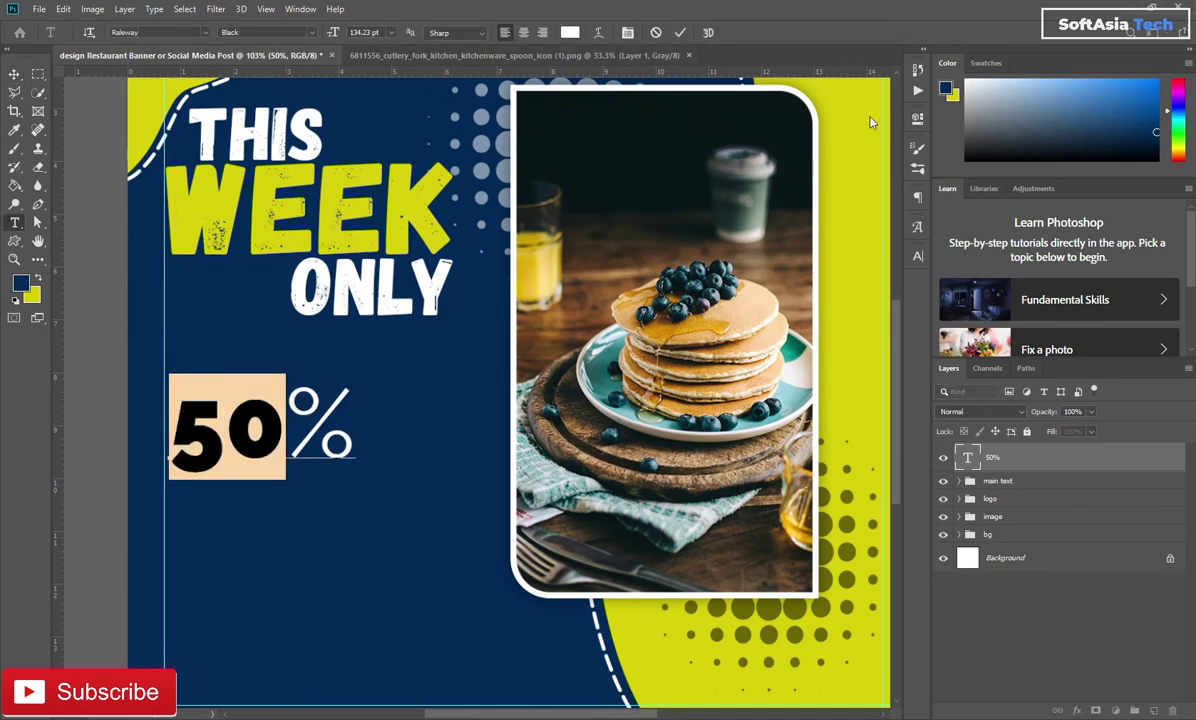
pyautogui.click(917, 257)
pyautogui.click(870, 276)
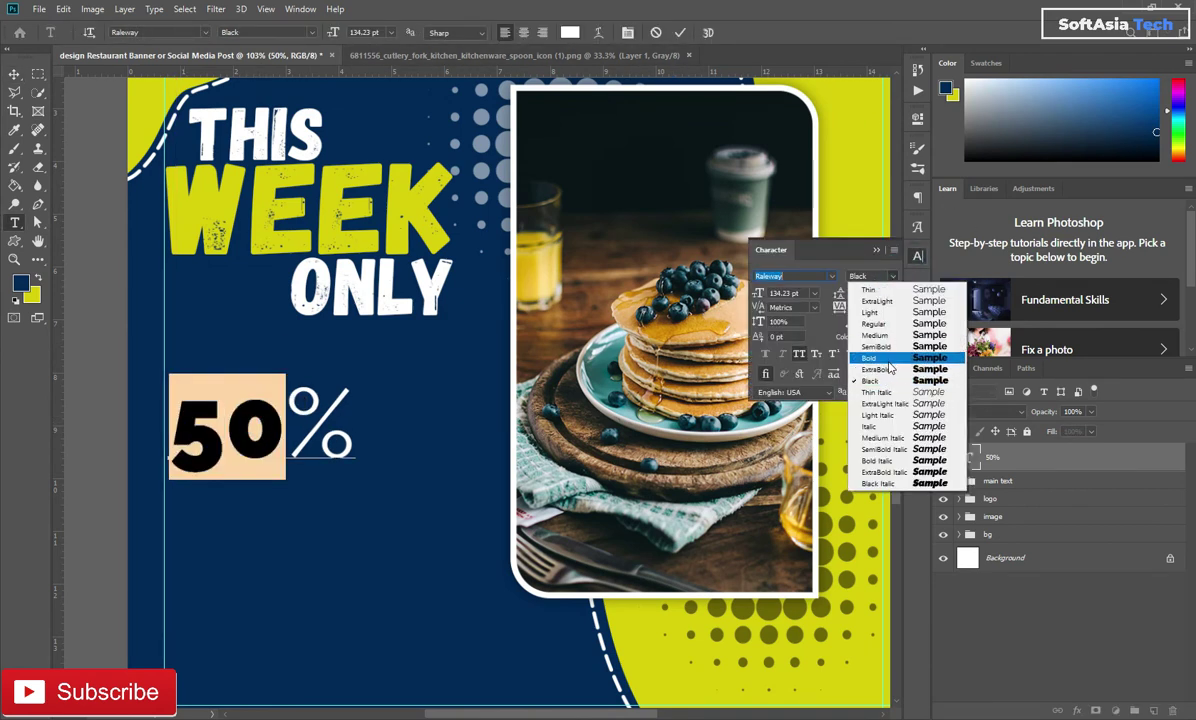
pyautogui.click(889, 361)
pyautogui.click(892, 276)
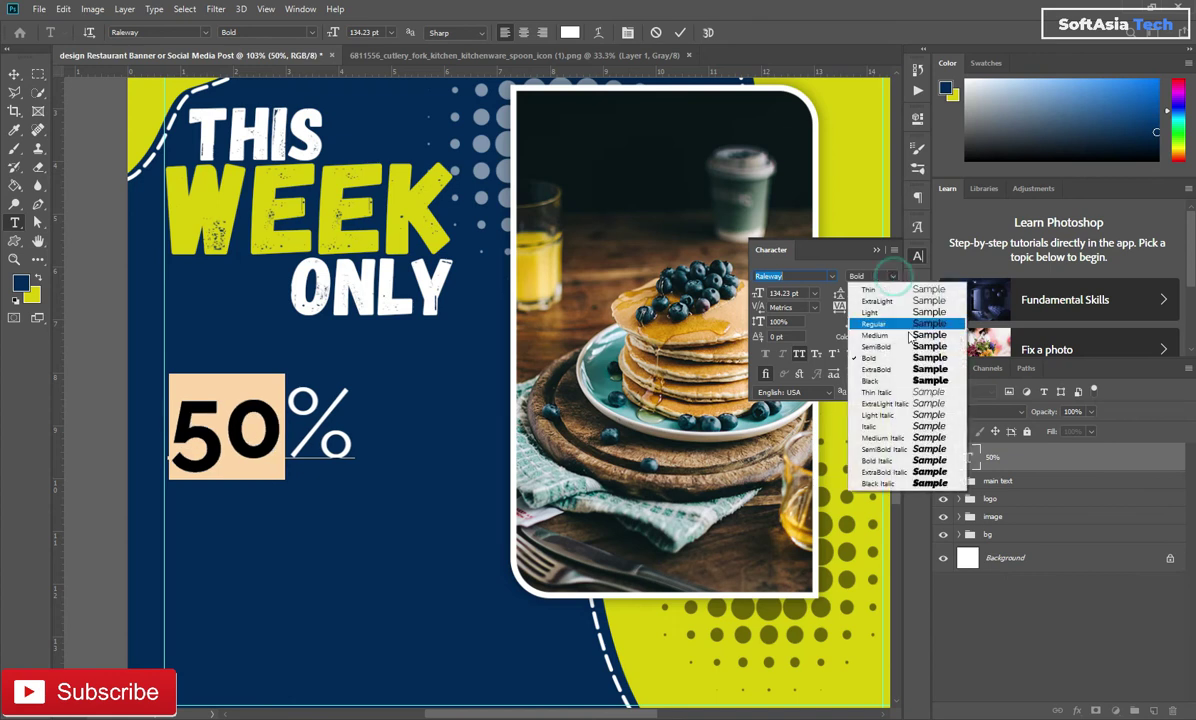
pyautogui.click(890, 380)
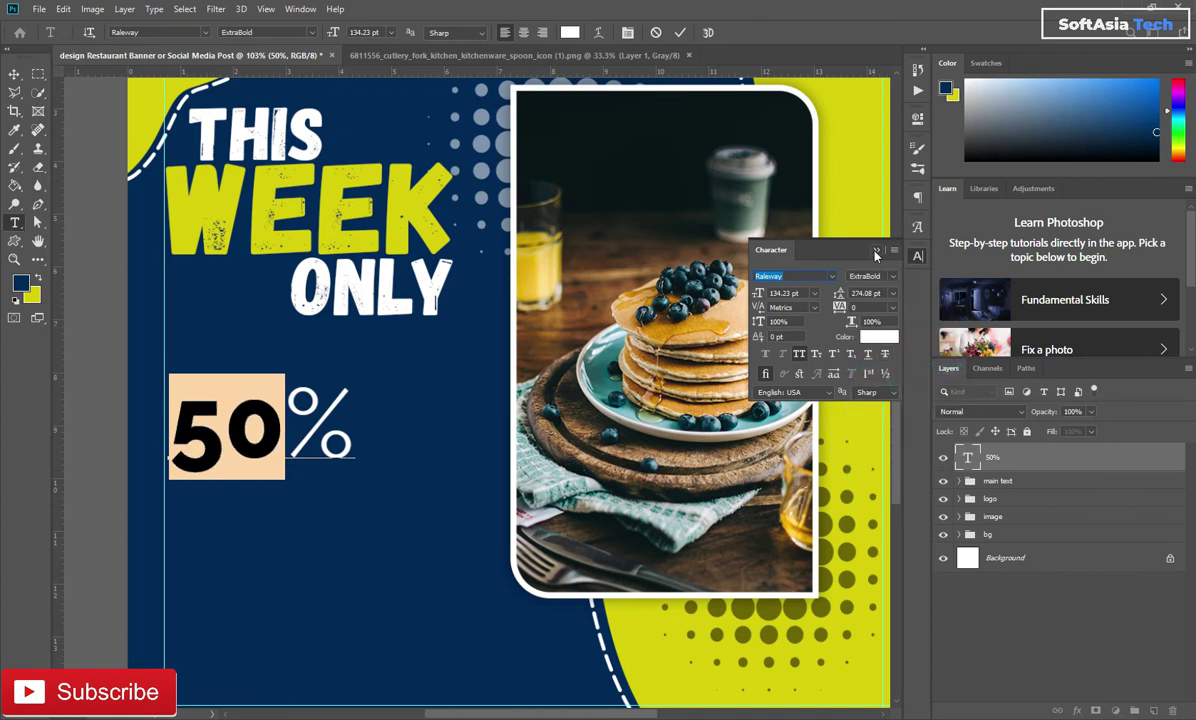
pyautogui.click(876, 250)
pyautogui.hotkey('ctrl', 'Return')
# Shrink the 50% text and move it up just beneath ONLY.
pyautogui.hotkey('ctrl', 't')
pyautogui.moveTo(254, 445); pyautogui.dragTo(311, 486)
pyautogui.moveTo(404, 419); pyautogui.dragTo(397, 421)
pyautogui.moveTo(351, 467); pyautogui.dragTo(330, 457)
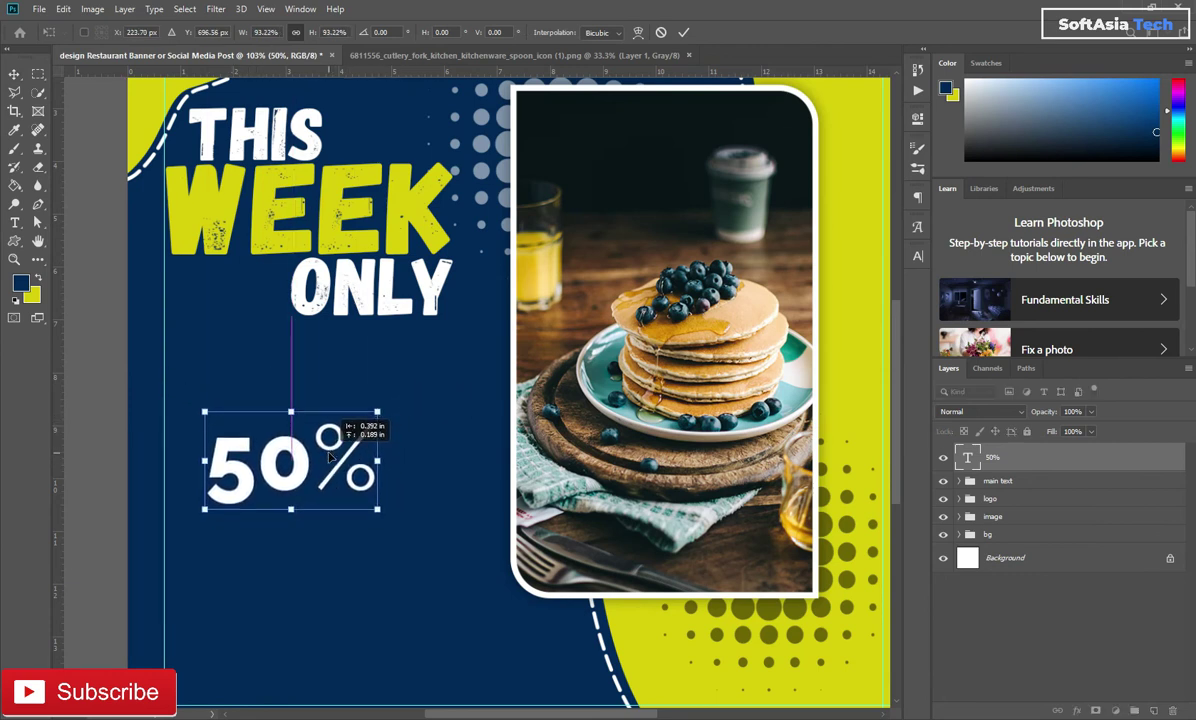
pyautogui.click(683, 32)
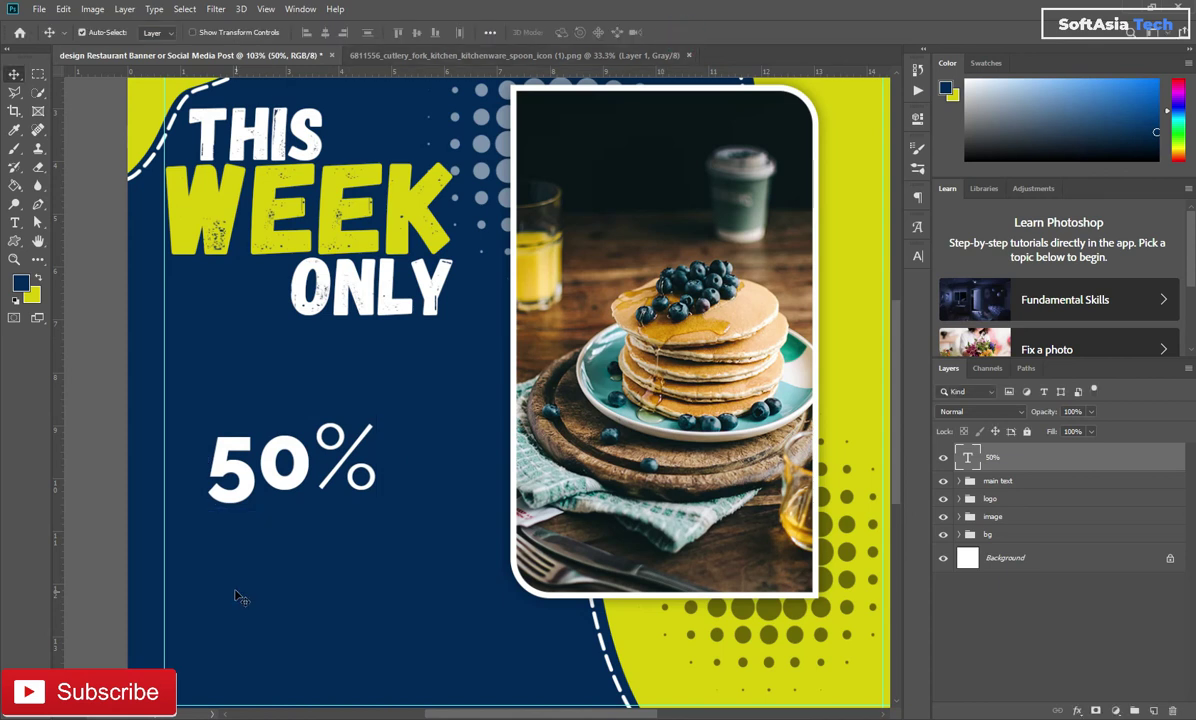
pyautogui.scroll(-2, 245, 593)
pyautogui.scroll(3, 260, 580)
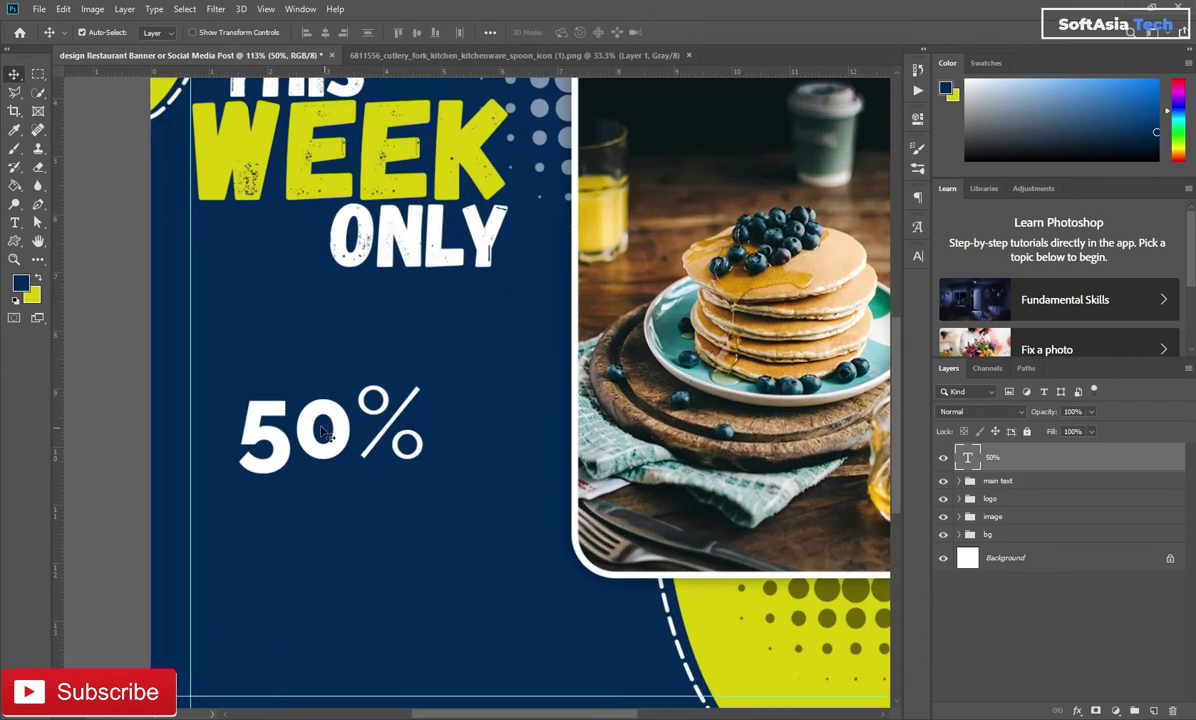
pyautogui.moveTo(309, 424); pyautogui.dragTo(302, 375)
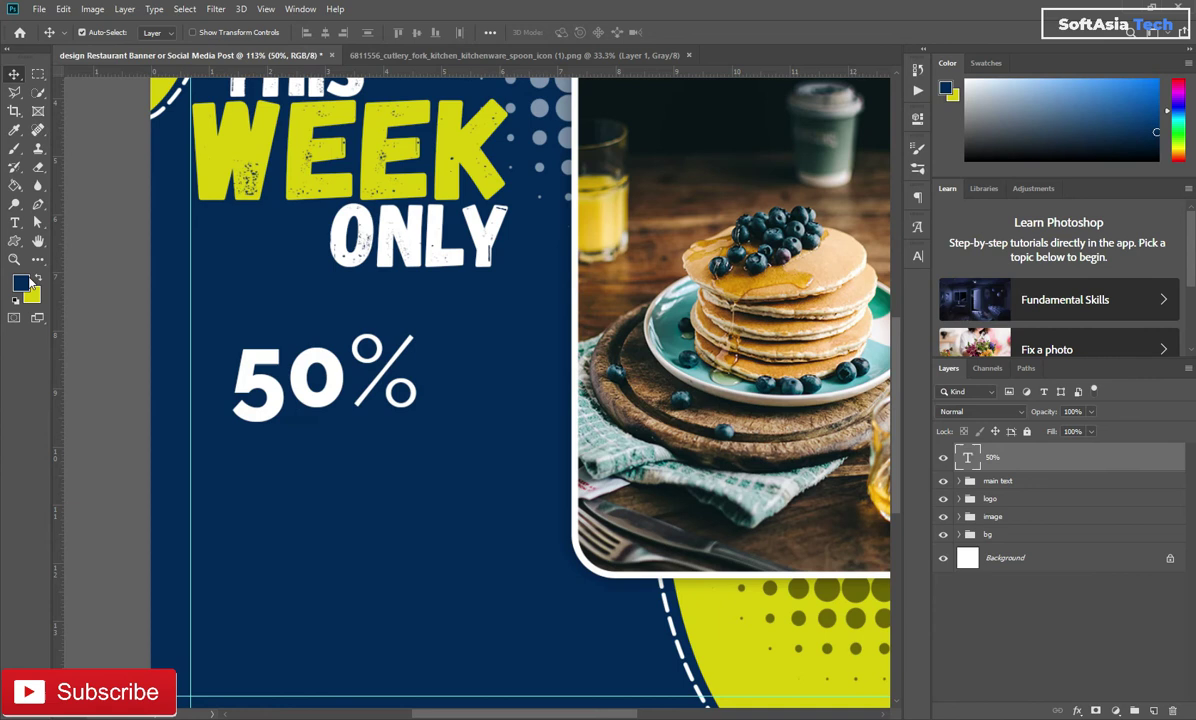
pyautogui.hotkey('ctrl', 't')
pyautogui.moveTo(421, 321); pyautogui.dragTo(328, 378)
pyautogui.click(684, 35)
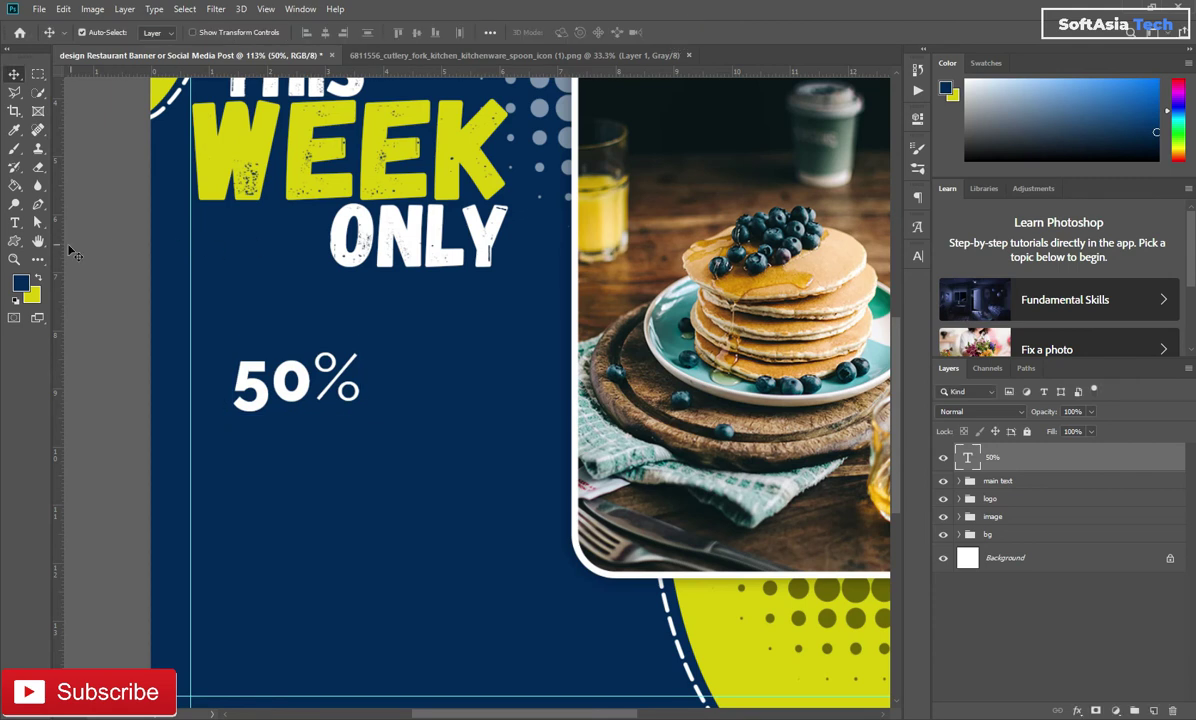
# Draw a rectangle bar below the 50% text and fill it yellow.
pyautogui.rightClick(14, 241)
pyautogui.click(88, 240)
pyautogui.moveTo(246, 465); pyautogui.dragTo(366, 492)
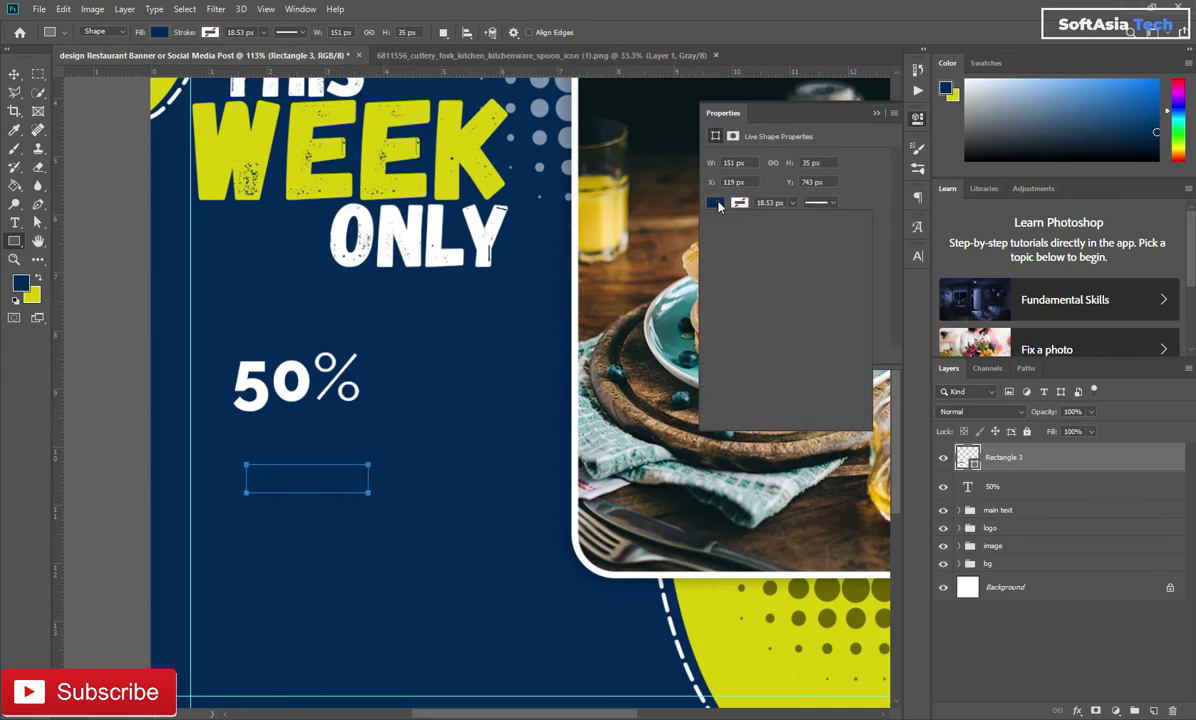
pyautogui.click(715, 202)
pyautogui.click(726, 277)
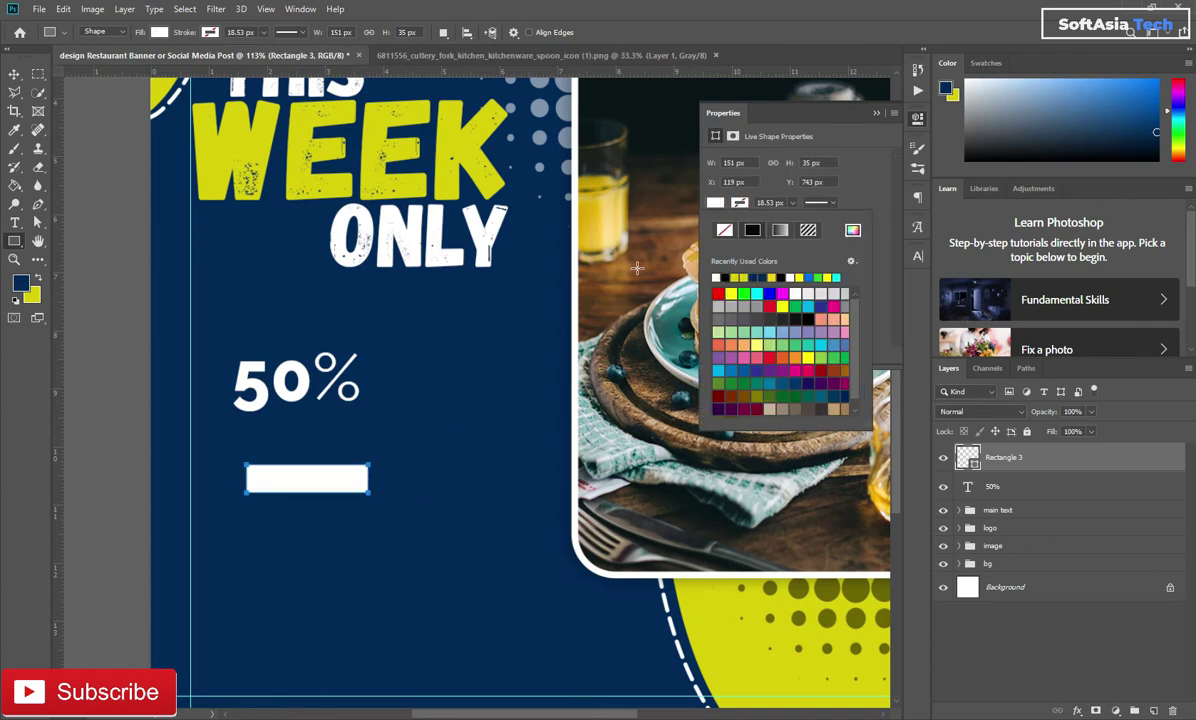
pyautogui.click(634, 268)
pyautogui.click(716, 204)
pyautogui.click(740, 277)
pyautogui.click(825, 110)
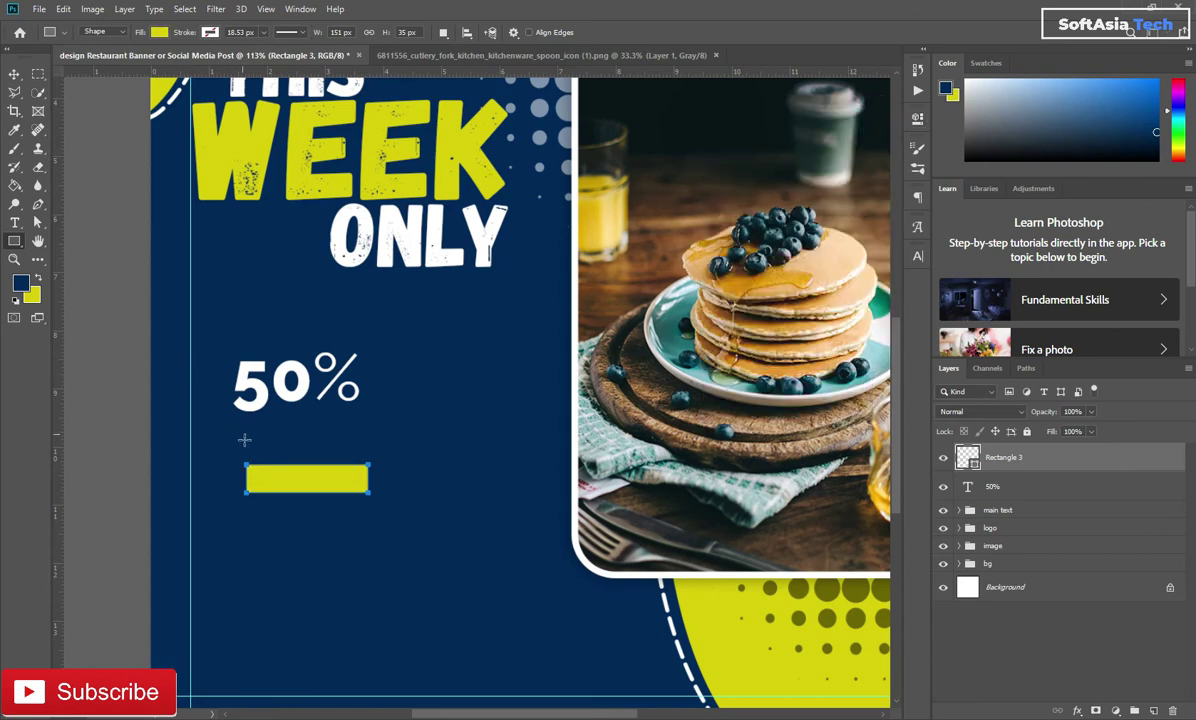
# Tilt the yellow bar about 3° clockwise and nudge it into place.
pyautogui.scroll(2, 244, 439)
pyautogui.hotkey('ctrl', 't')
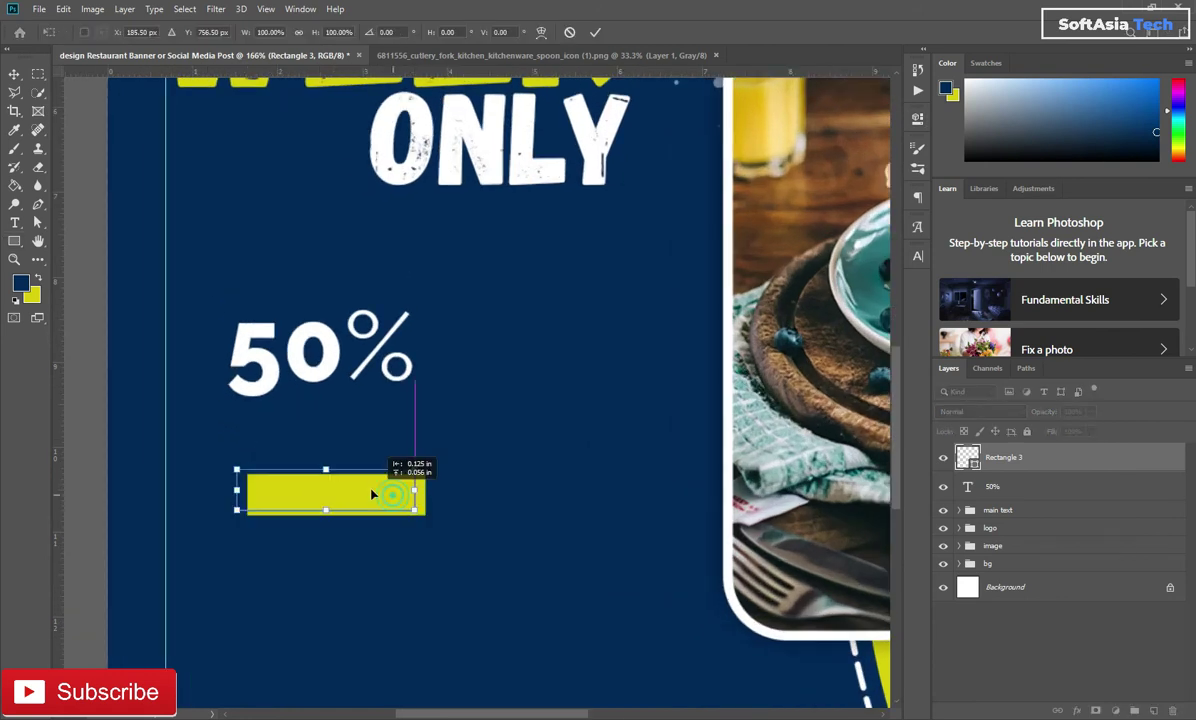
pyautogui.moveTo(380, 495); pyautogui.dragTo(348, 486)
pyautogui.moveTo(390, 446); pyautogui.dragTo(410, 453)
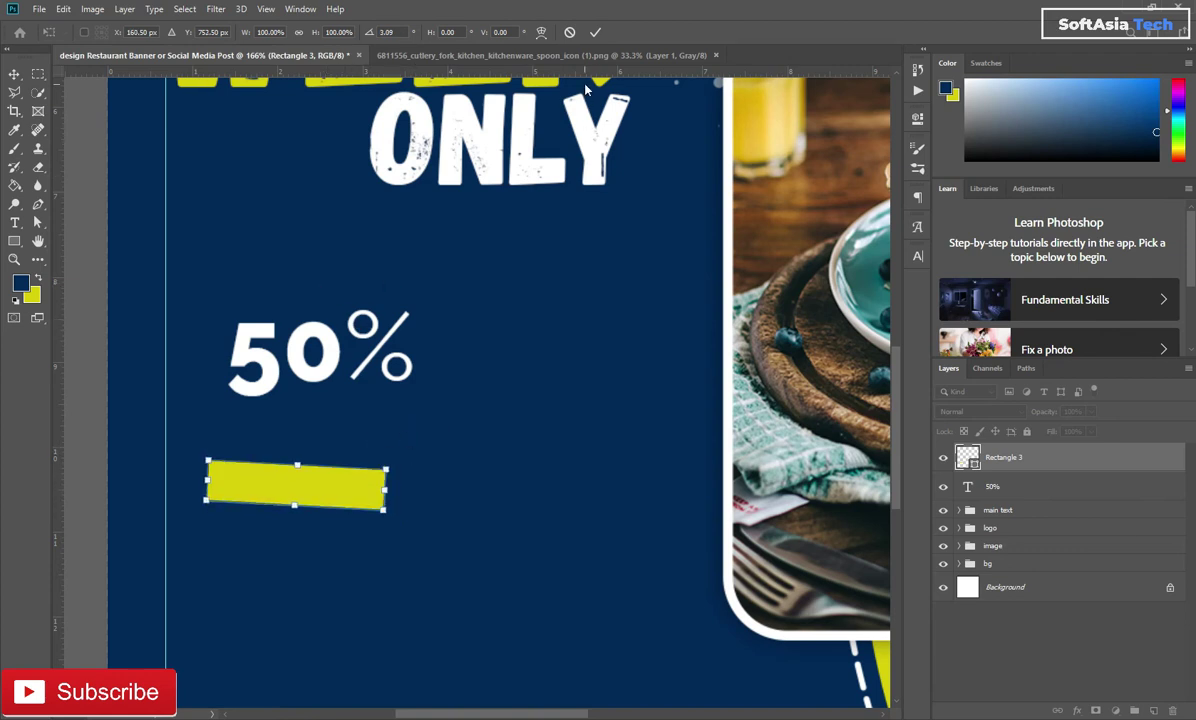
pyautogui.click(595, 32)
# Duplicate the yellow bar and make the copy white (ffffff).
pyautogui.click(547, 272)
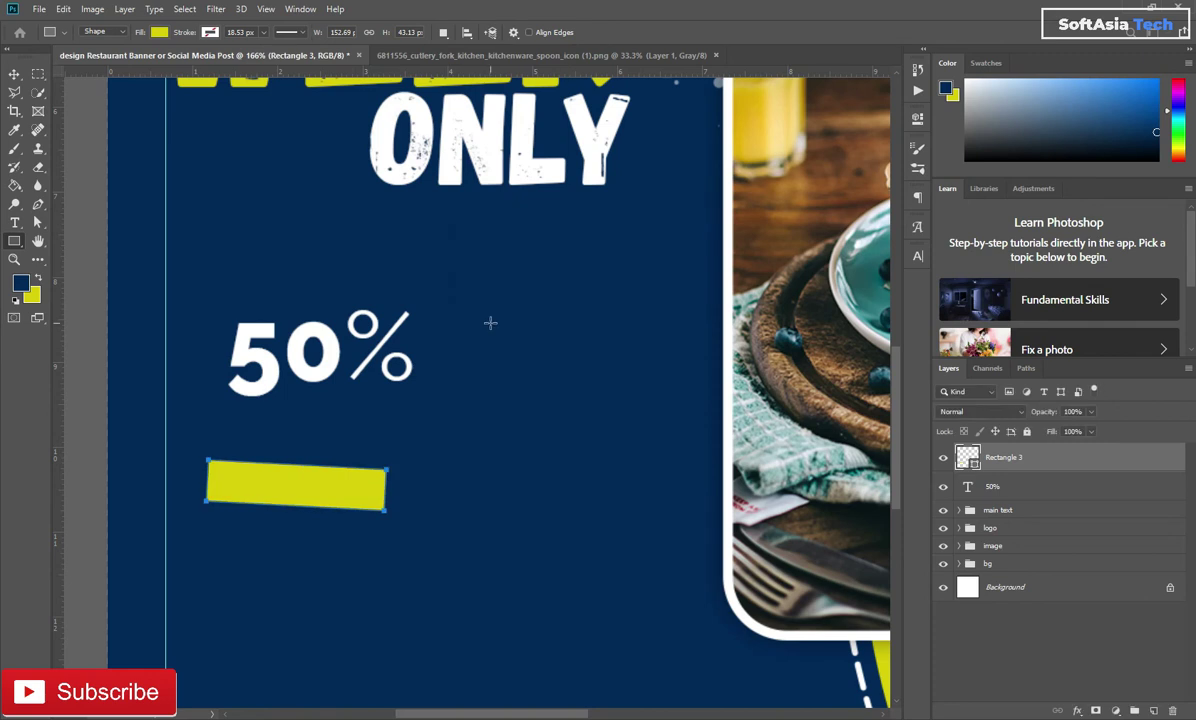
pyautogui.hotkey('ctrl', 'j')
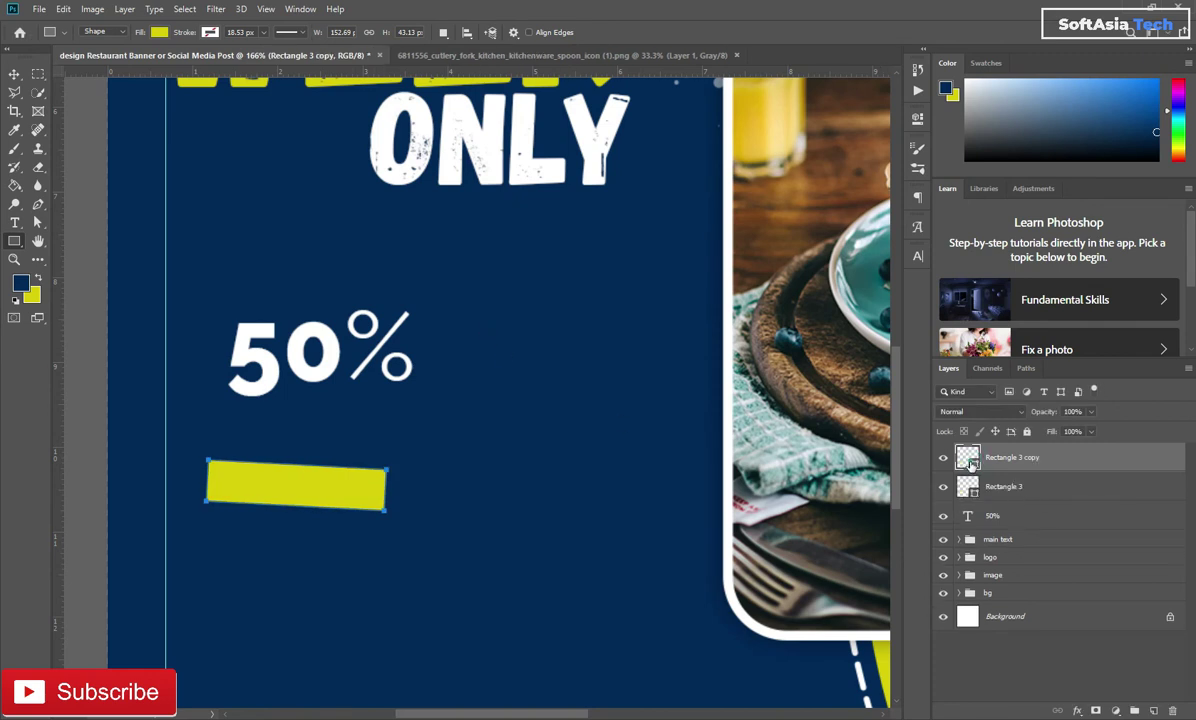
pyautogui.doubleClick(970, 460)
pyautogui.moveTo(665, 312); pyautogui.dragTo(630, 290)
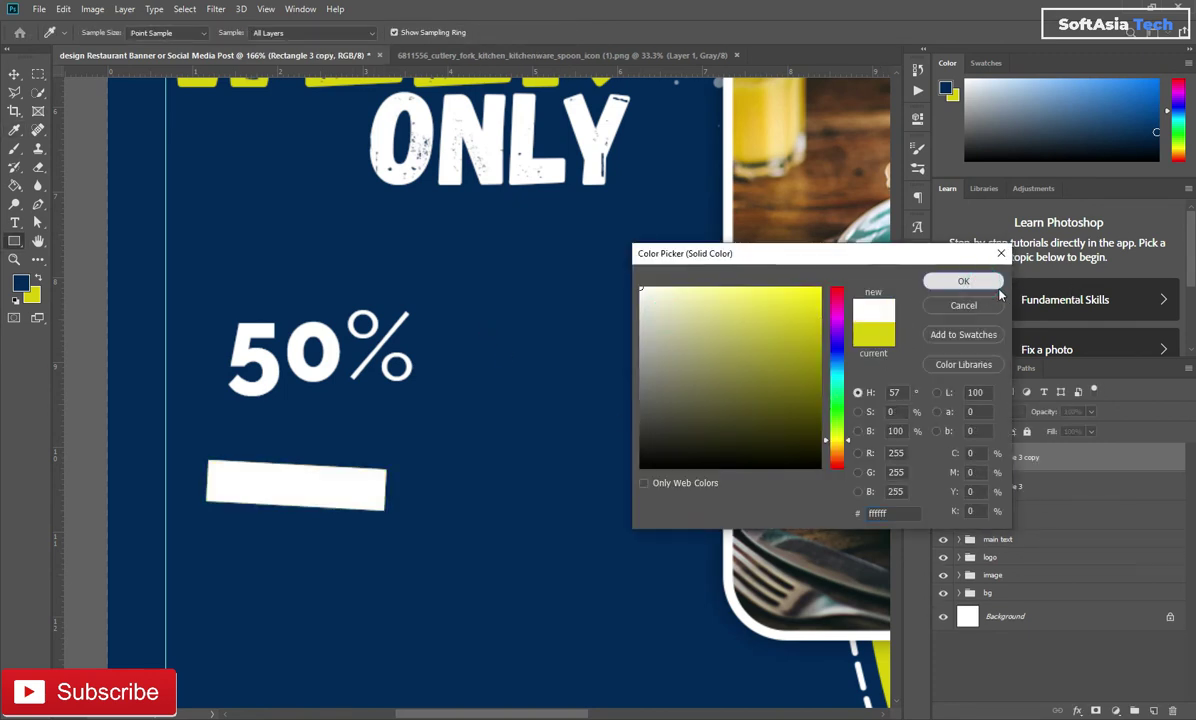
pyautogui.click(997, 285)
# Tilt the white copy slightly counter-clockwise and start a text box below it.
pyautogui.hotkey('ctrl', 't')
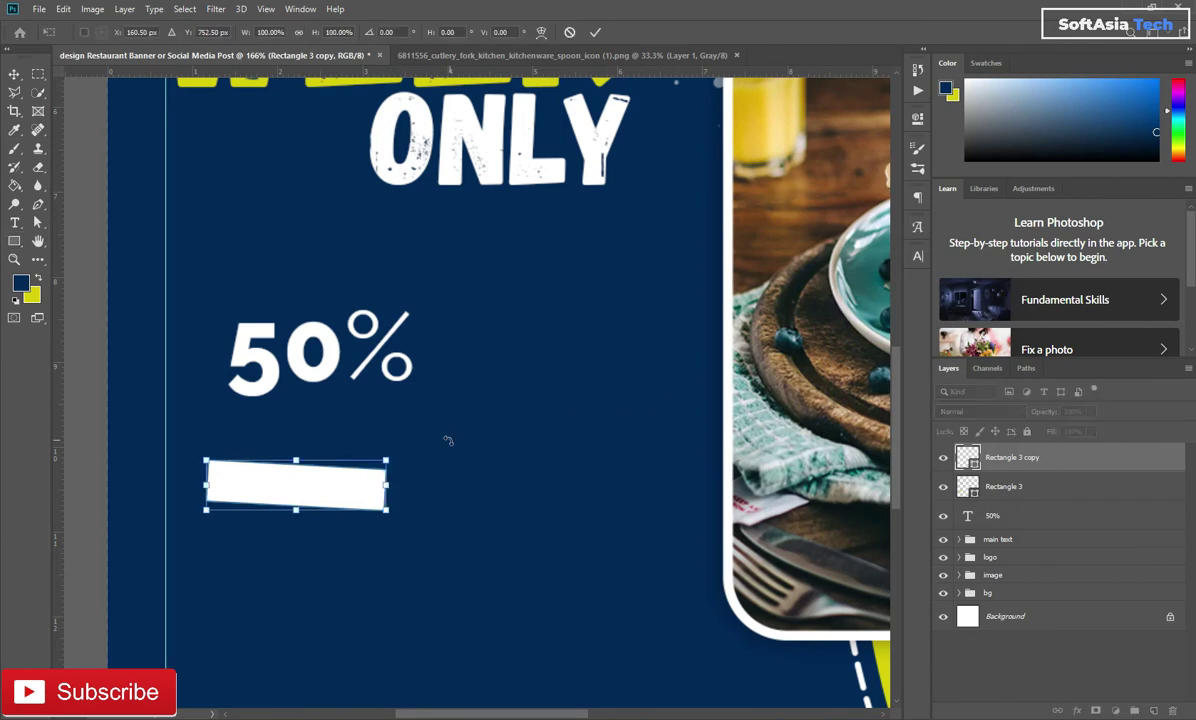
pyautogui.moveTo(414, 440); pyautogui.dragTo(403, 436)
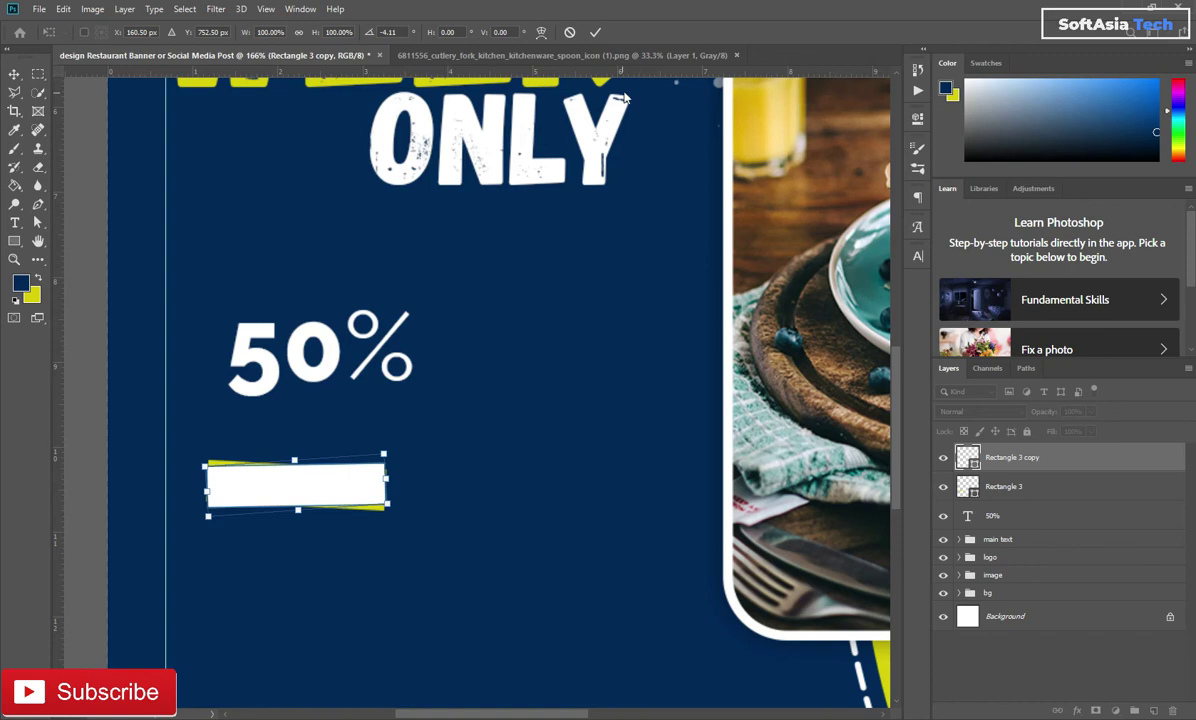
pyautogui.click(595, 32)
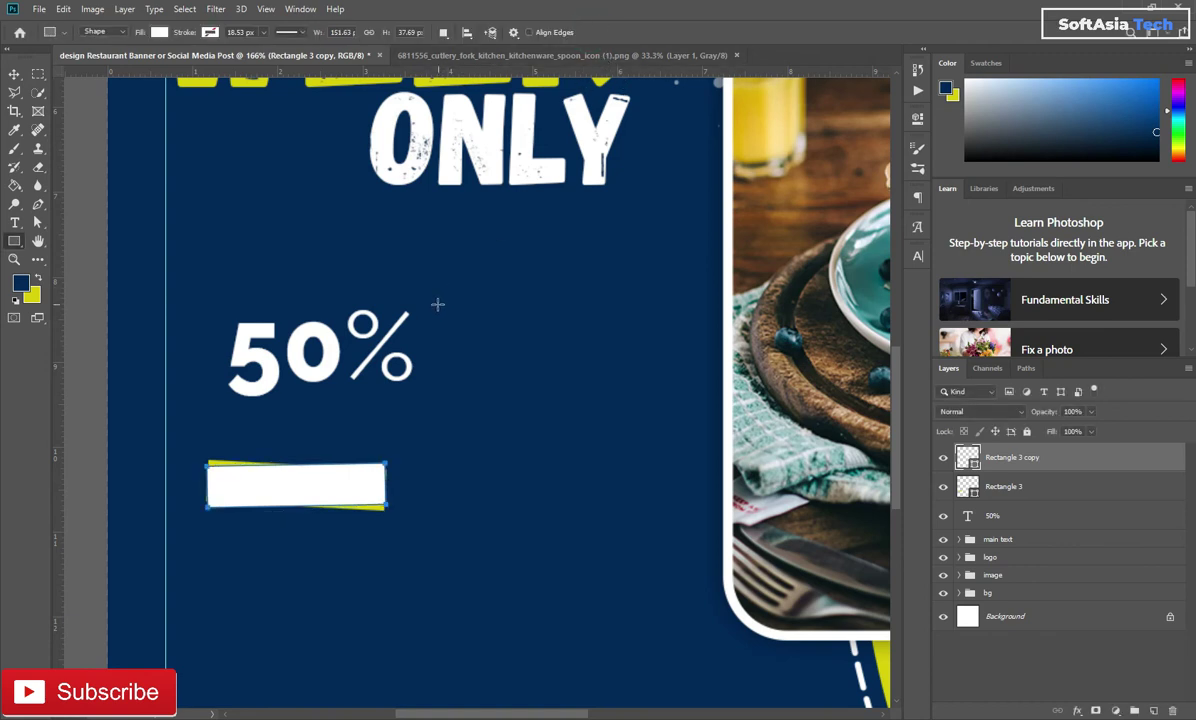
pyautogui.press('t')
pyautogui.click(410, 545)
# Enter DISCOUNT below the white bar and colour it black.
pyautogui.press('BackSpace')
pyautogui.write('DISCOUNT')
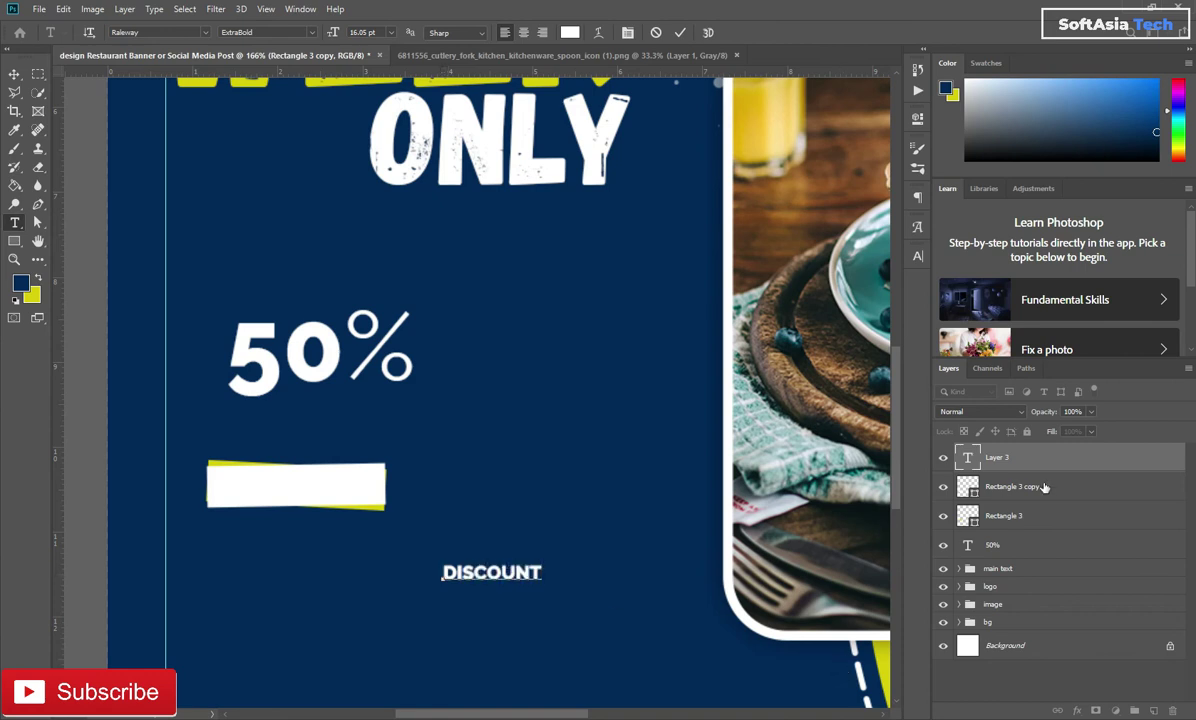
pyautogui.click(1080, 458)
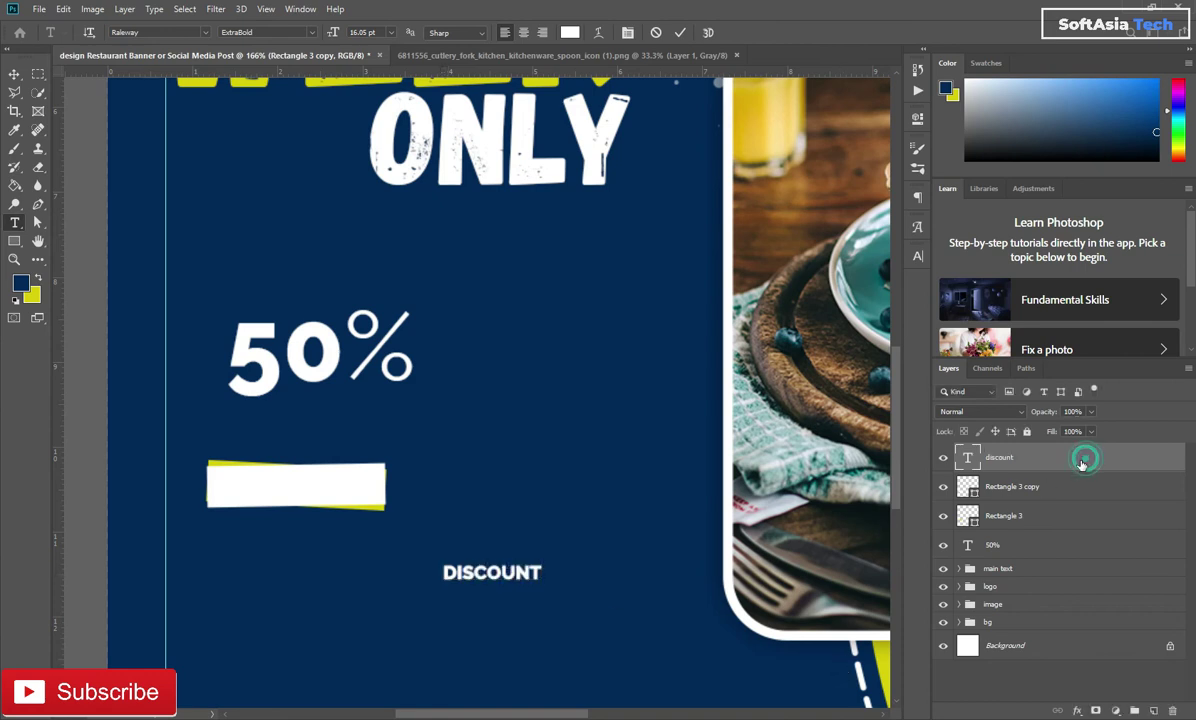
pyautogui.click(921, 256)
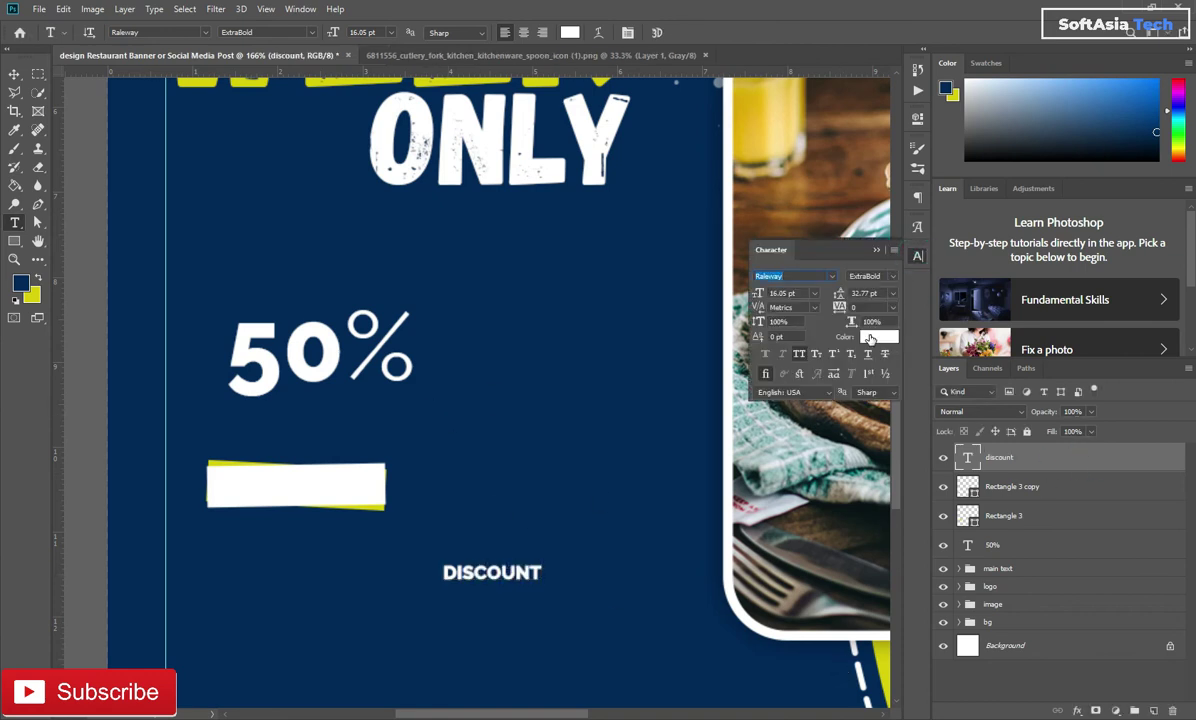
pyautogui.click(917, 118)
pyautogui.click(793, 307)
pyautogui.write('000000')
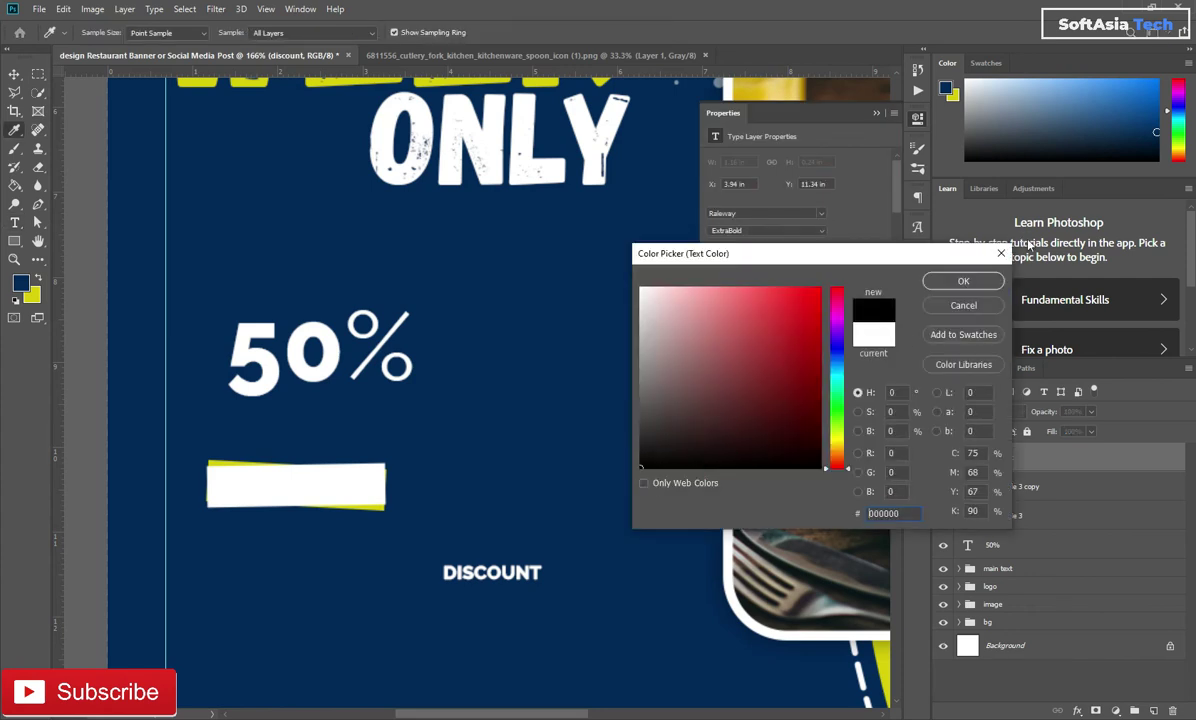
pyautogui.click(964, 277)
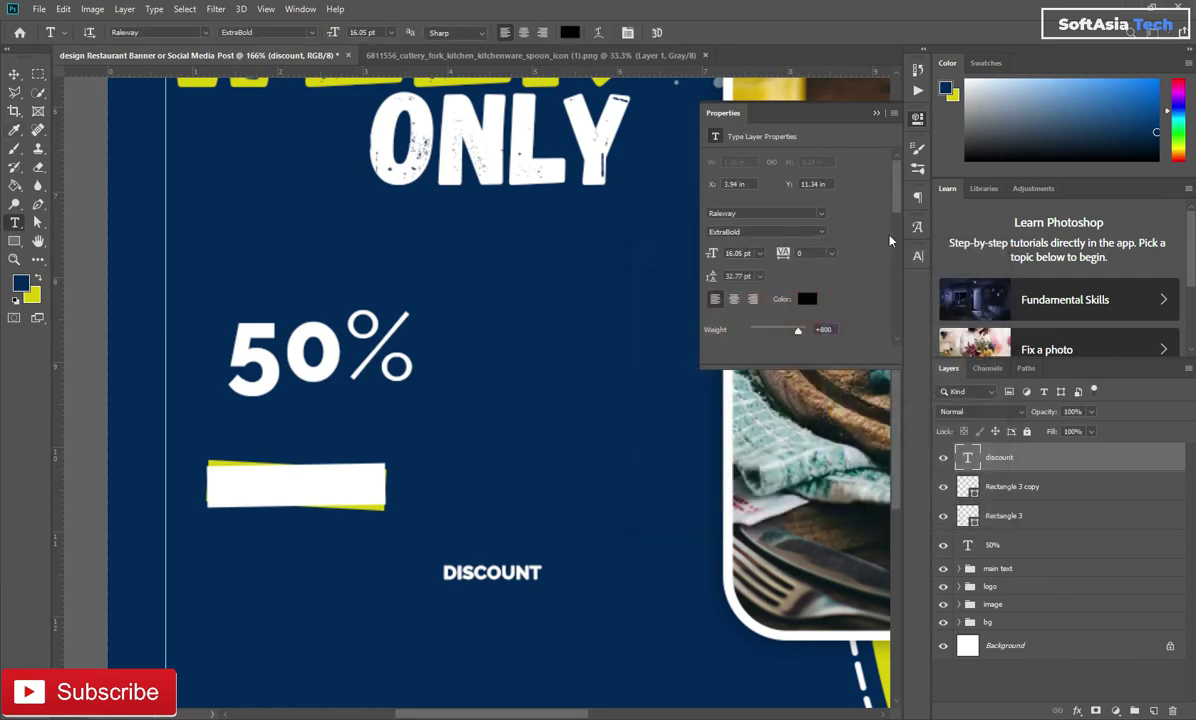
pyautogui.click(876, 113)
# Enlarge DISCOUNT to 20.64 pt and set its tracking to 10.
pyautogui.hotkey('ctrl', 't')
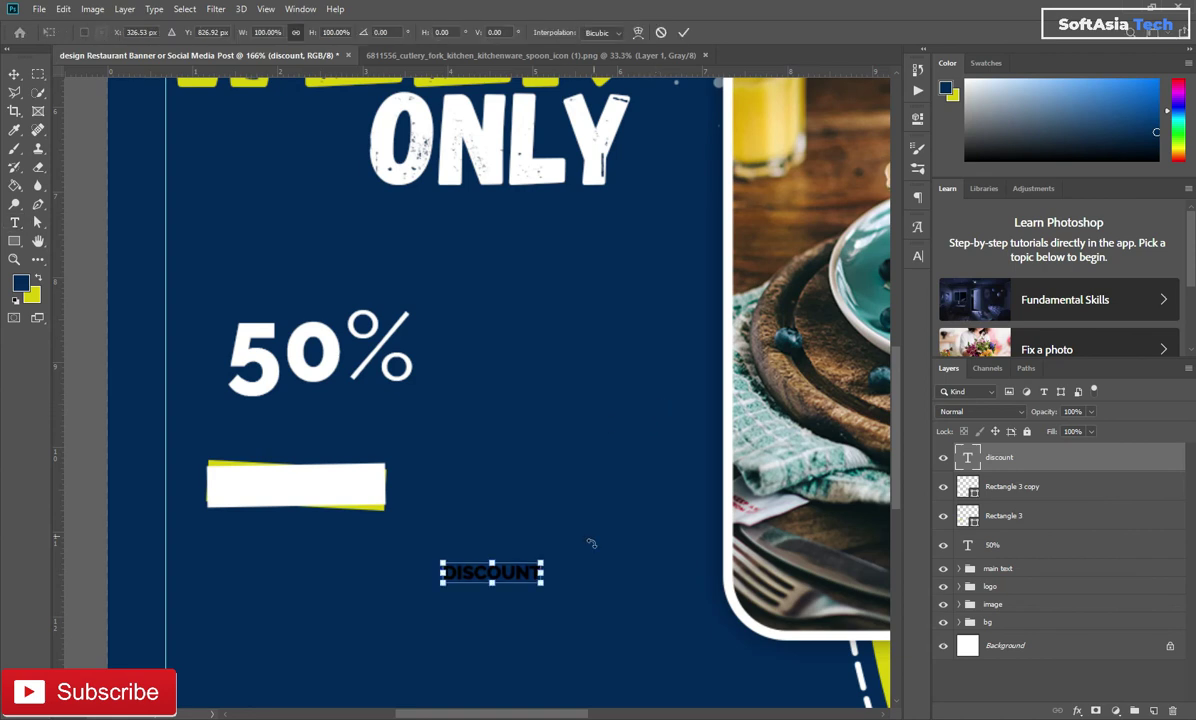
pyautogui.moveTo(543, 557); pyautogui.dragTo(570, 569)
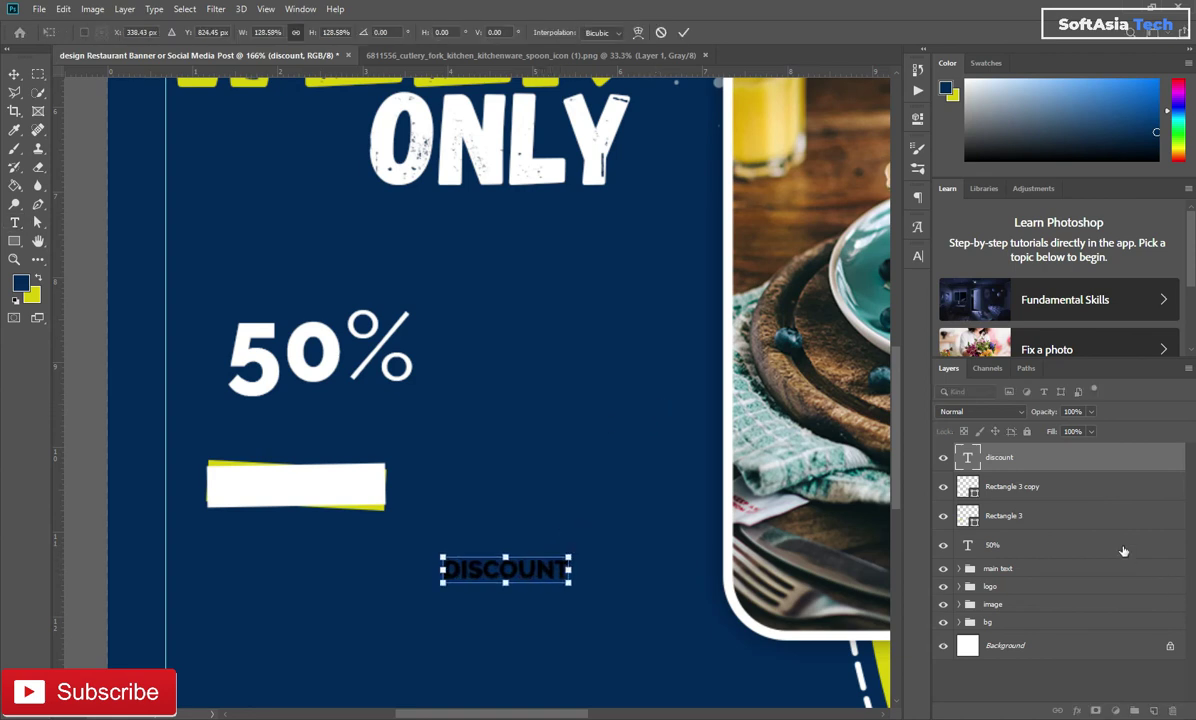
pyautogui.click(1076, 467)
pyautogui.click(918, 255)
pyautogui.click(892, 307)
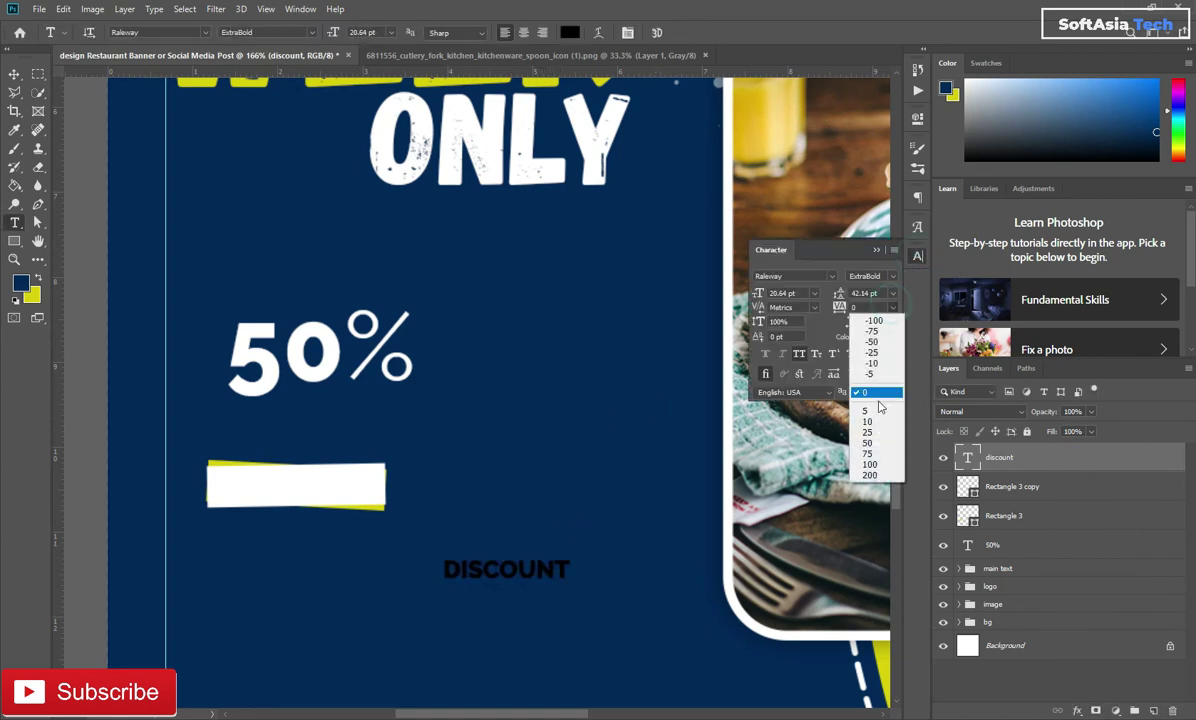
pyautogui.click(866, 421)
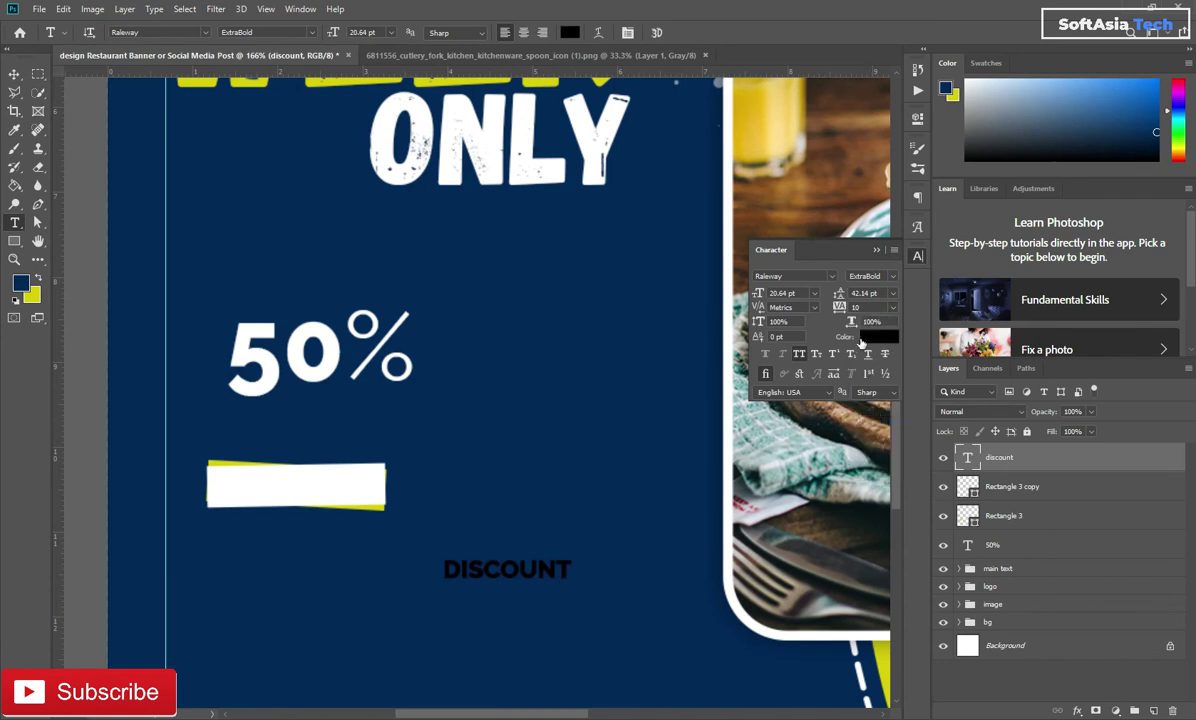
pyautogui.click(876, 250)
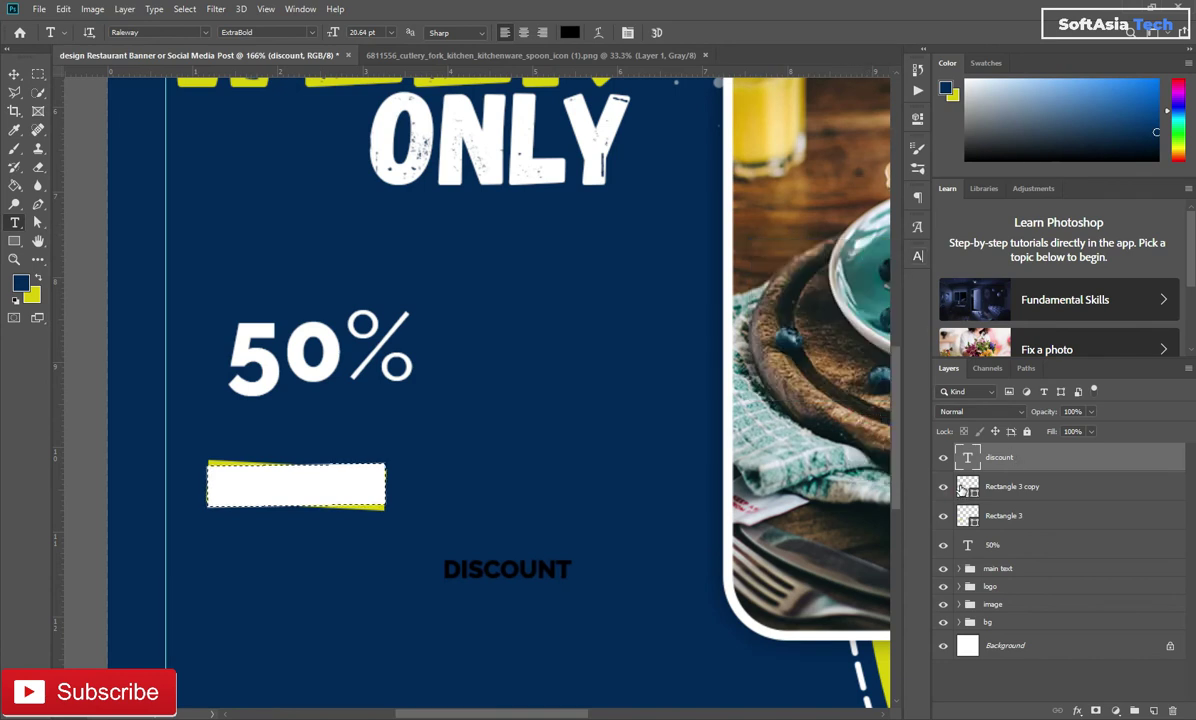
# Centre the DISCOUNT text horizontally and vertically on its white bar.
pyautogui.press('v')
pyautogui.click(325, 32)
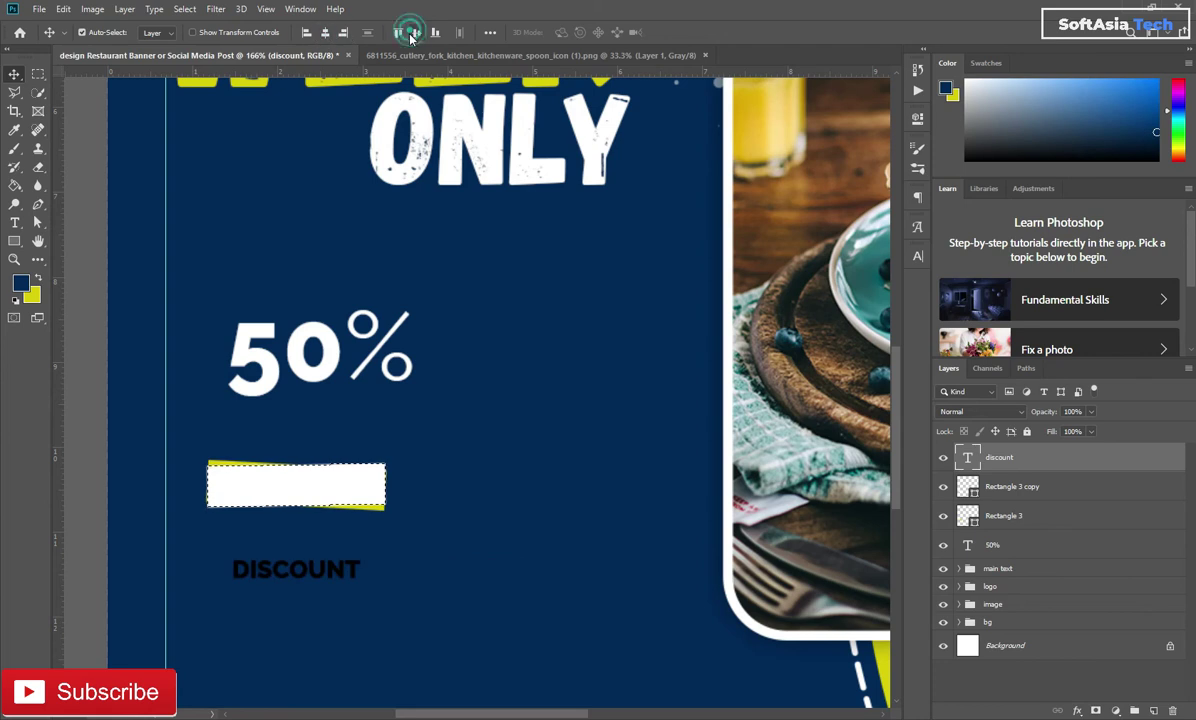
pyautogui.click(417, 32)
pyautogui.scroll(2, 452, 285)
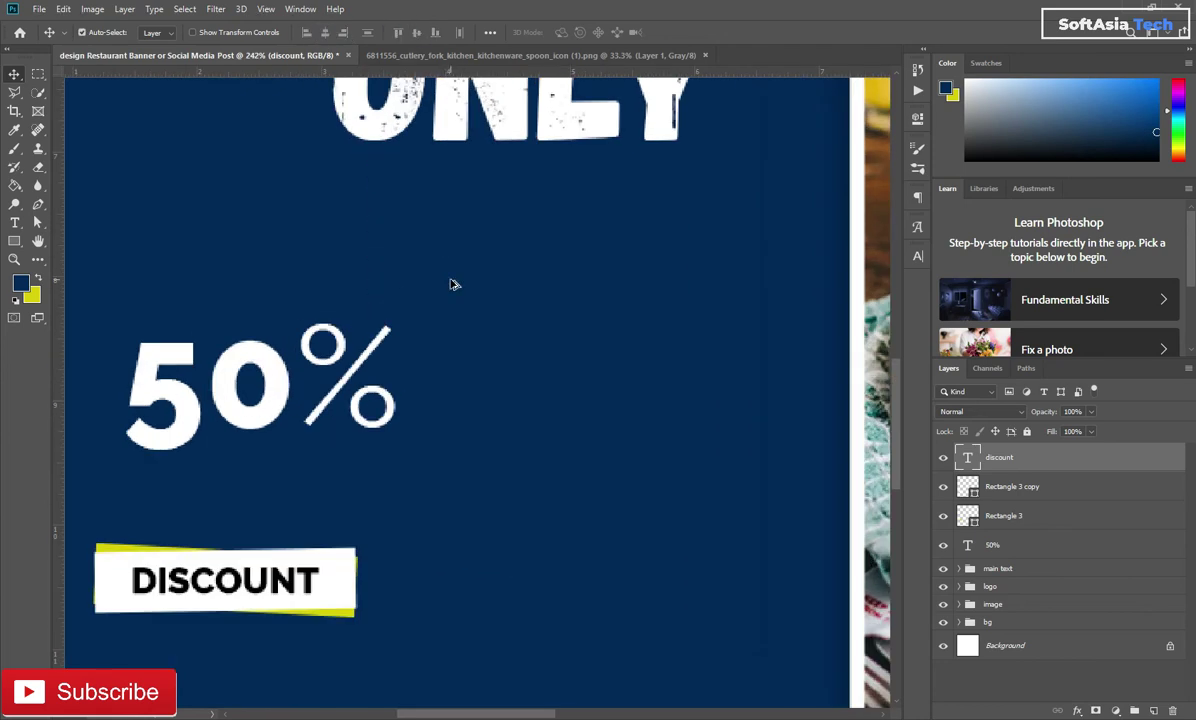
pyautogui.moveTo(423, 474); pyautogui.dragTo(548, 269)
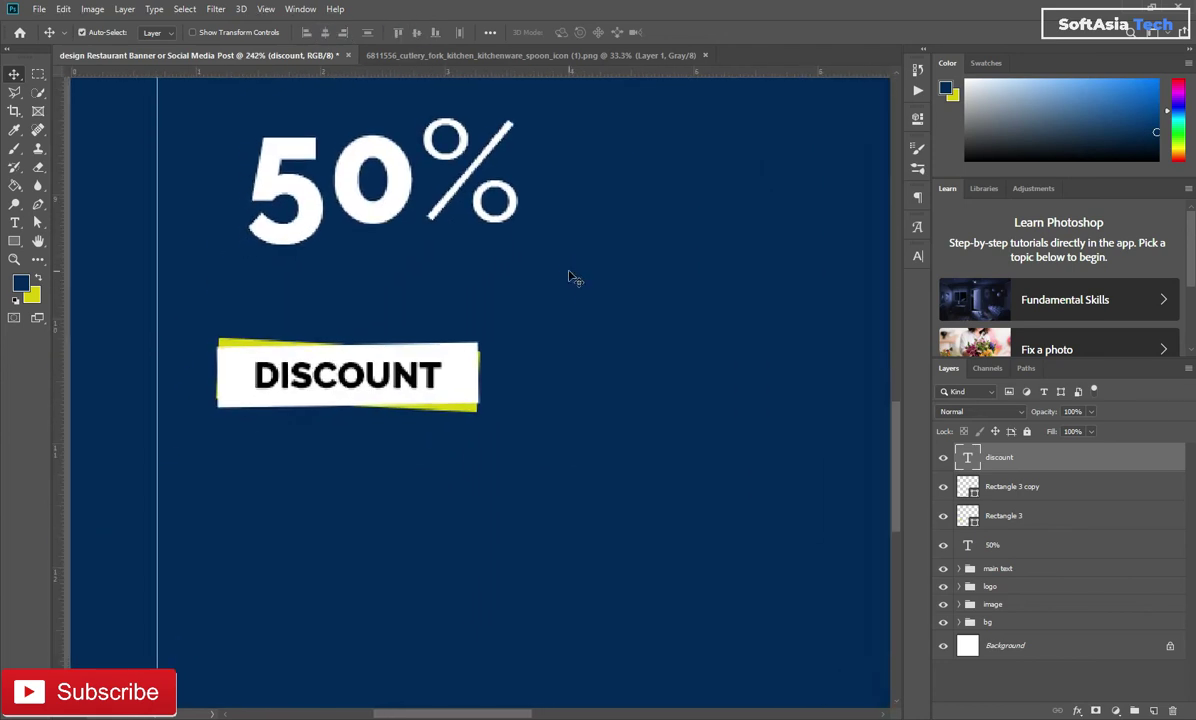
# Set DISCOUNT tracking to 25 and enlarge the text to about 119%.
pyautogui.click(917, 257)
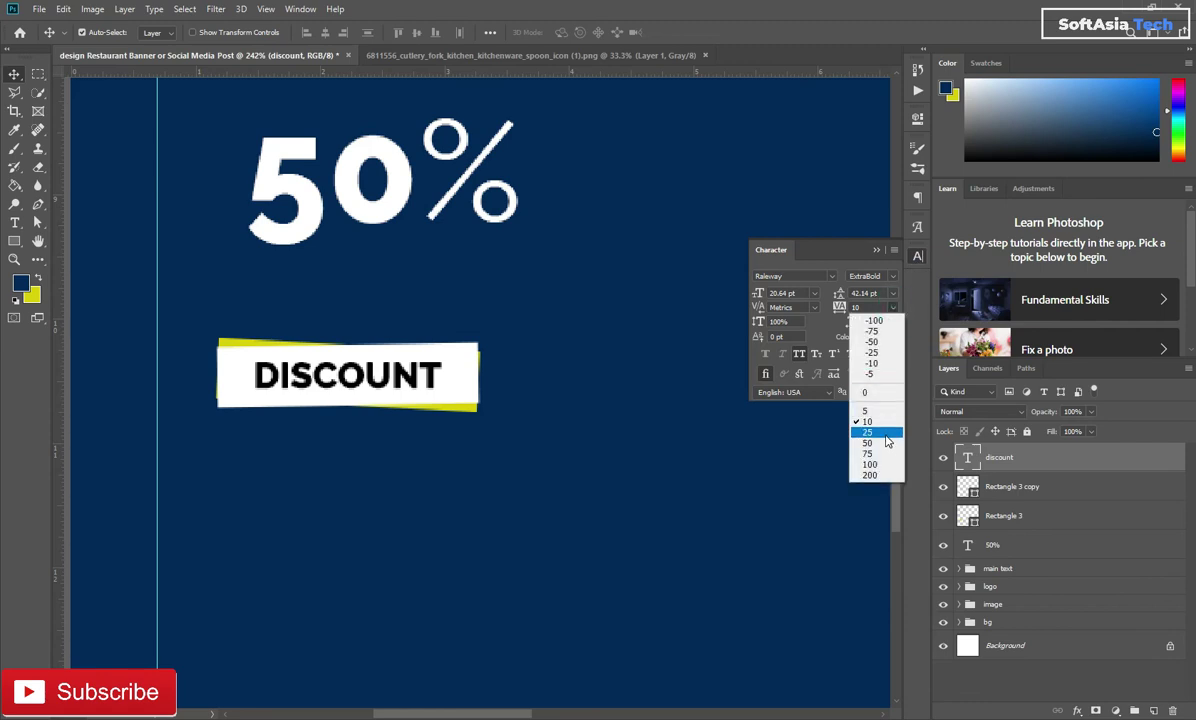
pyautogui.click(893, 432)
pyautogui.click(877, 250)
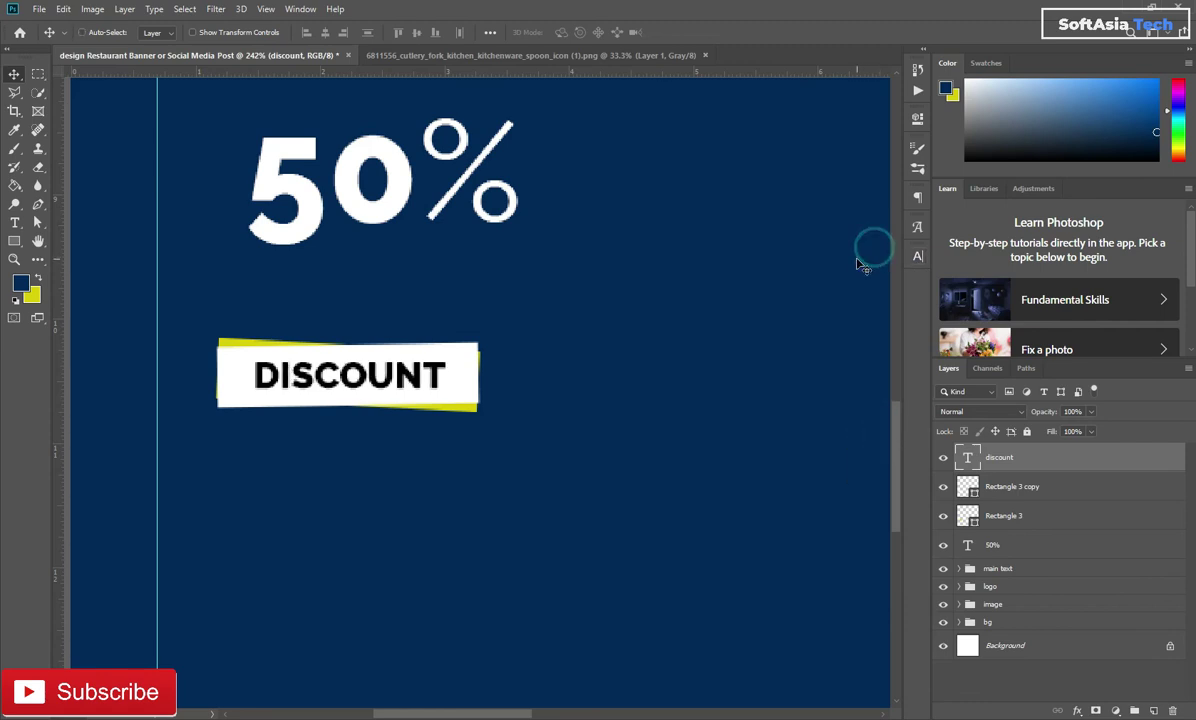
pyautogui.hotkey('ctrl', 't')
pyautogui.moveTo(444, 352); pyautogui.dragTo(460, 352)
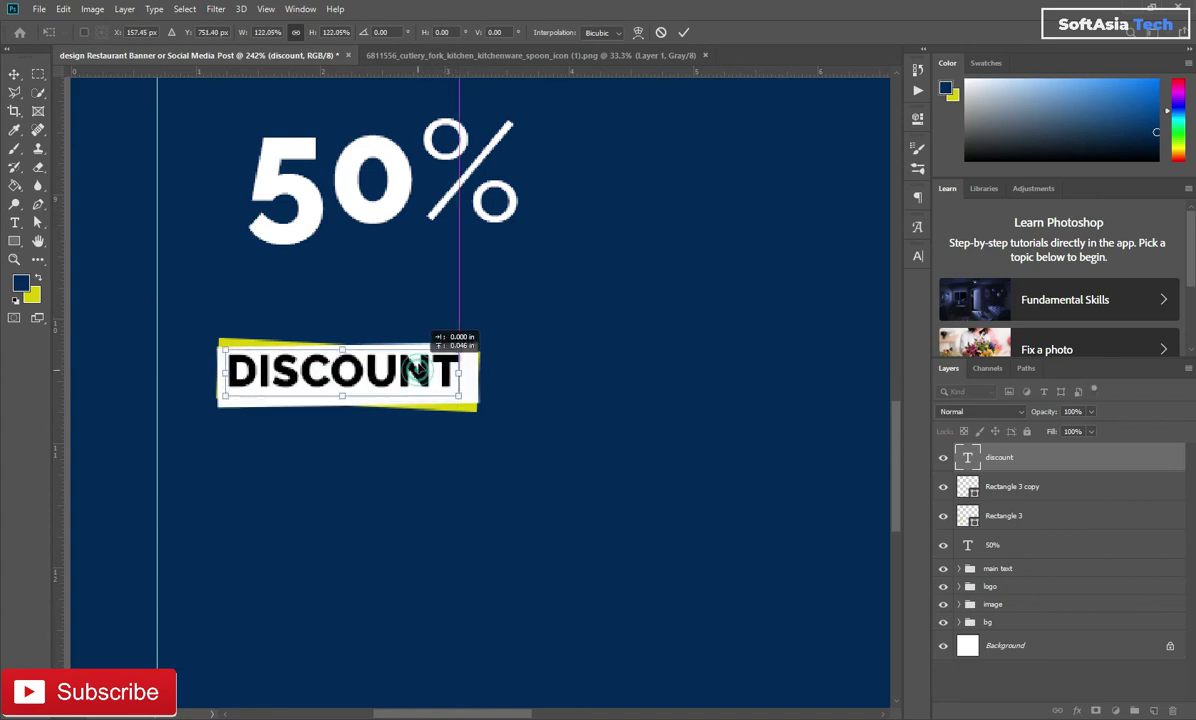
pyautogui.click(683, 32)
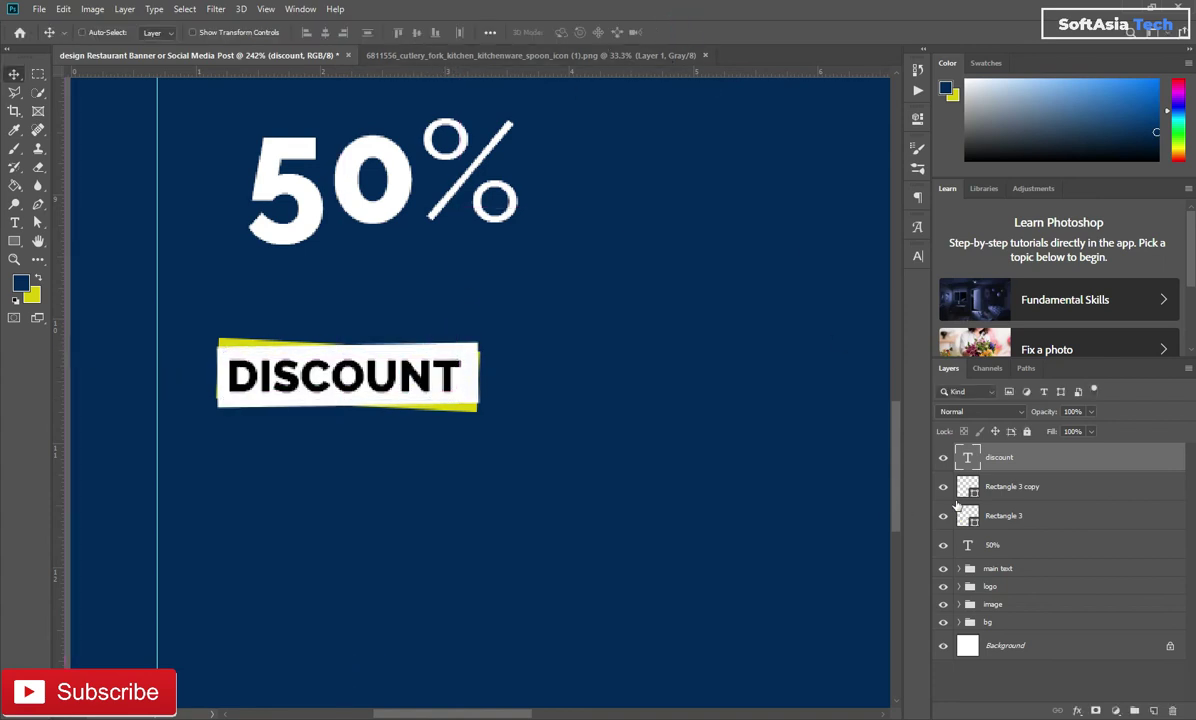
# Re-centre the DISCOUNT text horizontally within the white rectangle.
pyautogui.keyDown('ctrl'); pyautogui.click(967, 486); pyautogui.keyUp('ctrl')
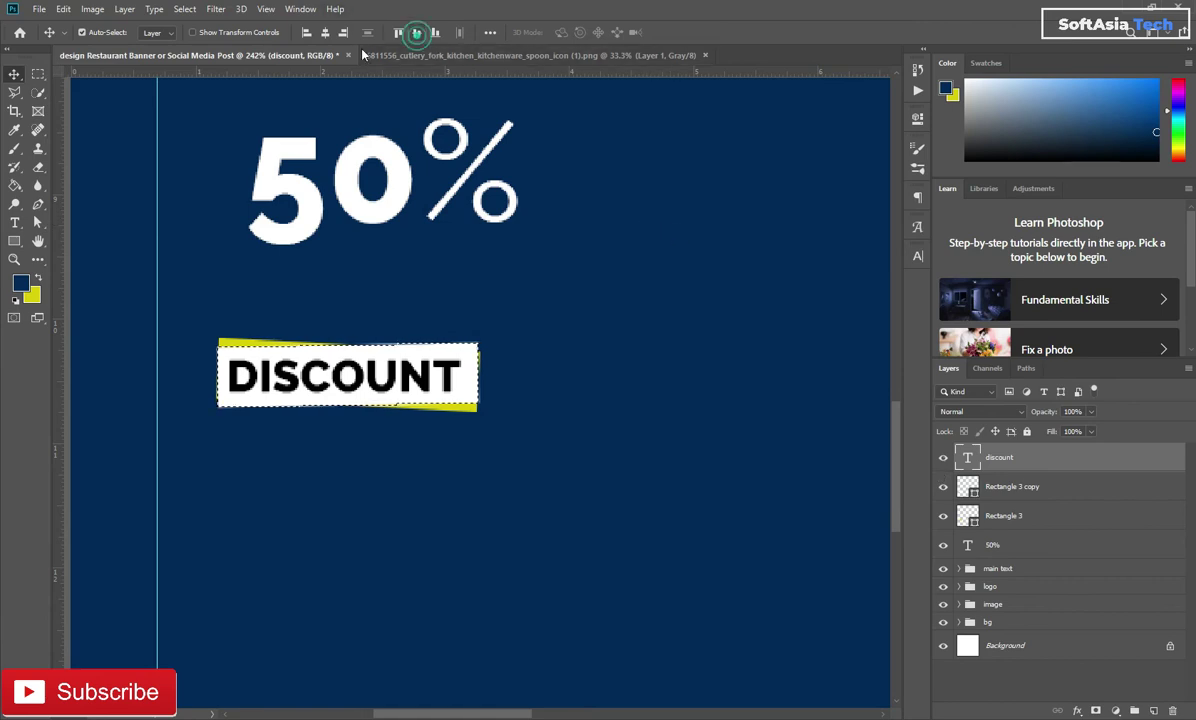
pyautogui.click(320, 32)
pyautogui.hotkey('ctrl', 'd')
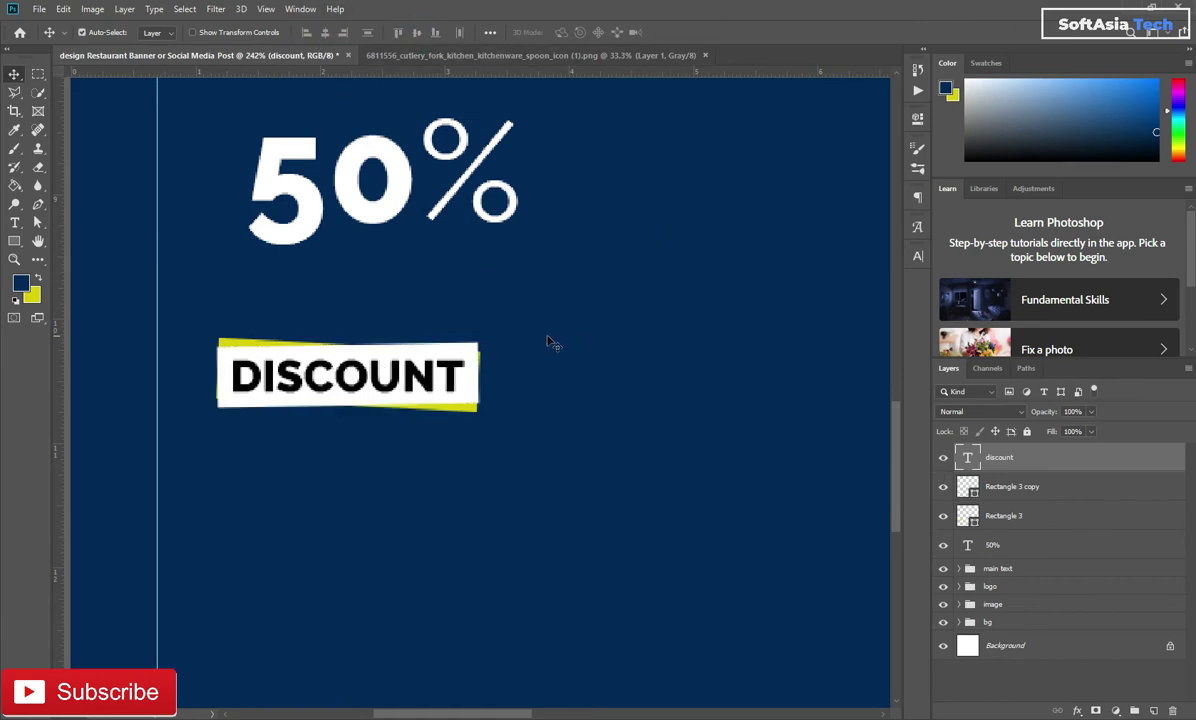
pyautogui.scroll(-3, 464, 402)
pyautogui.scroll(-1, 464, 402)
pyautogui.scroll(-2, 464, 402)
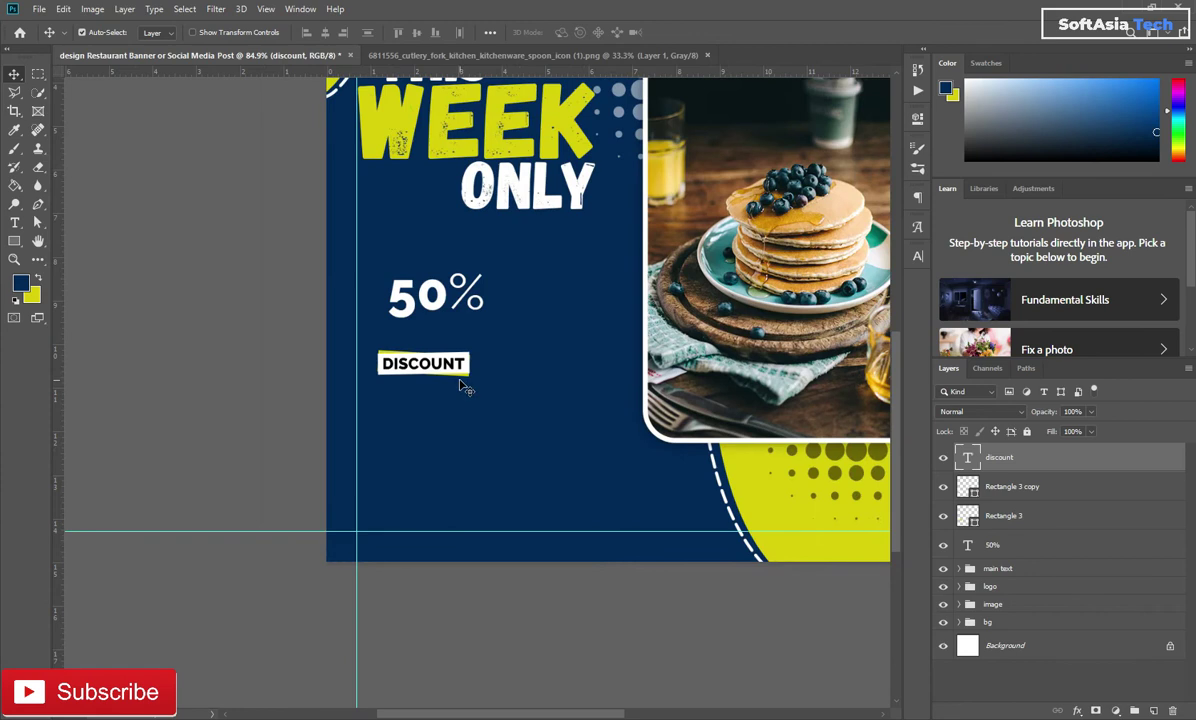
pyautogui.scroll(2, 410, 365)
pyautogui.scroll(2, 416, 363)
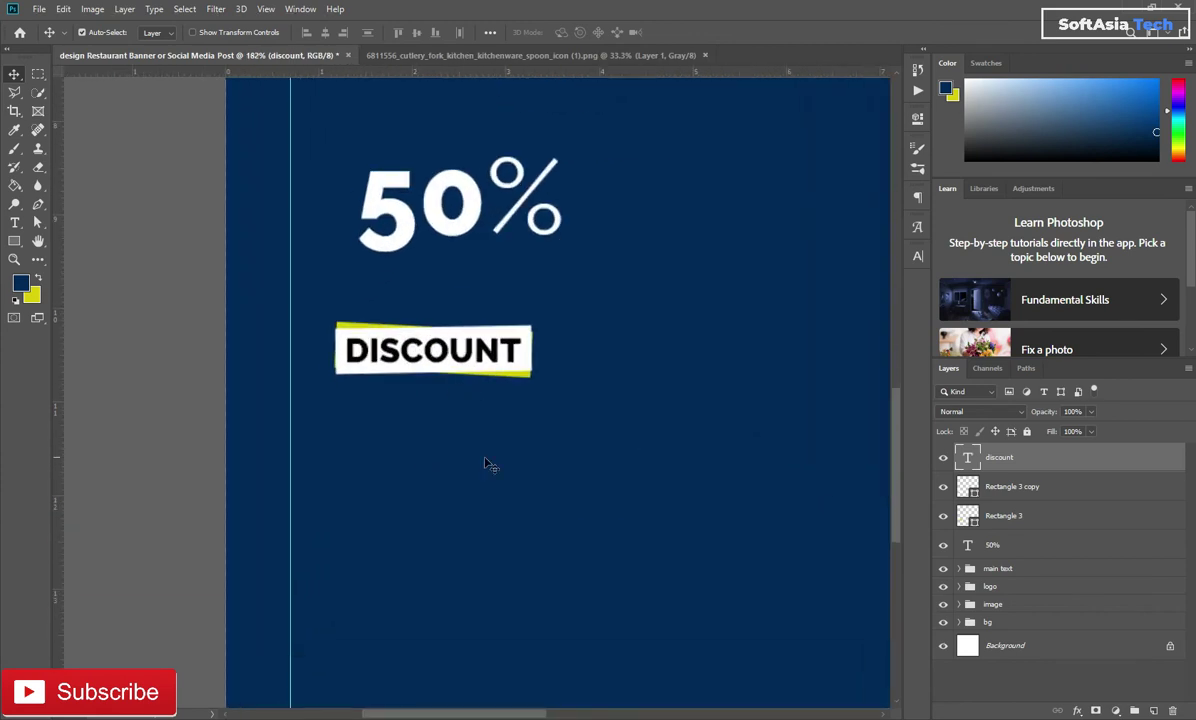
# Tilt the white rectangle about 2°, then resize it slightly and nudge it right.
pyautogui.hotkey('ctrl', 't')
pyautogui.moveTo(529, 299); pyautogui.dragTo(540, 315)
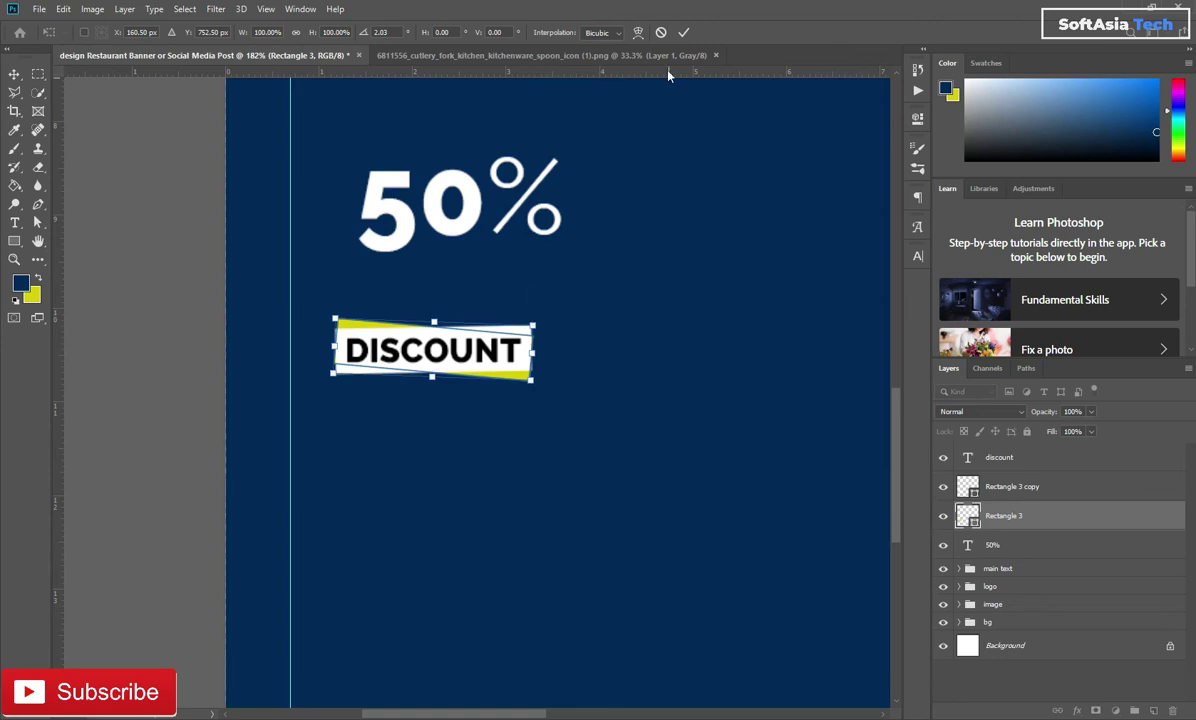
pyautogui.click(684, 32)
pyautogui.hotkey('ctrl', 't')
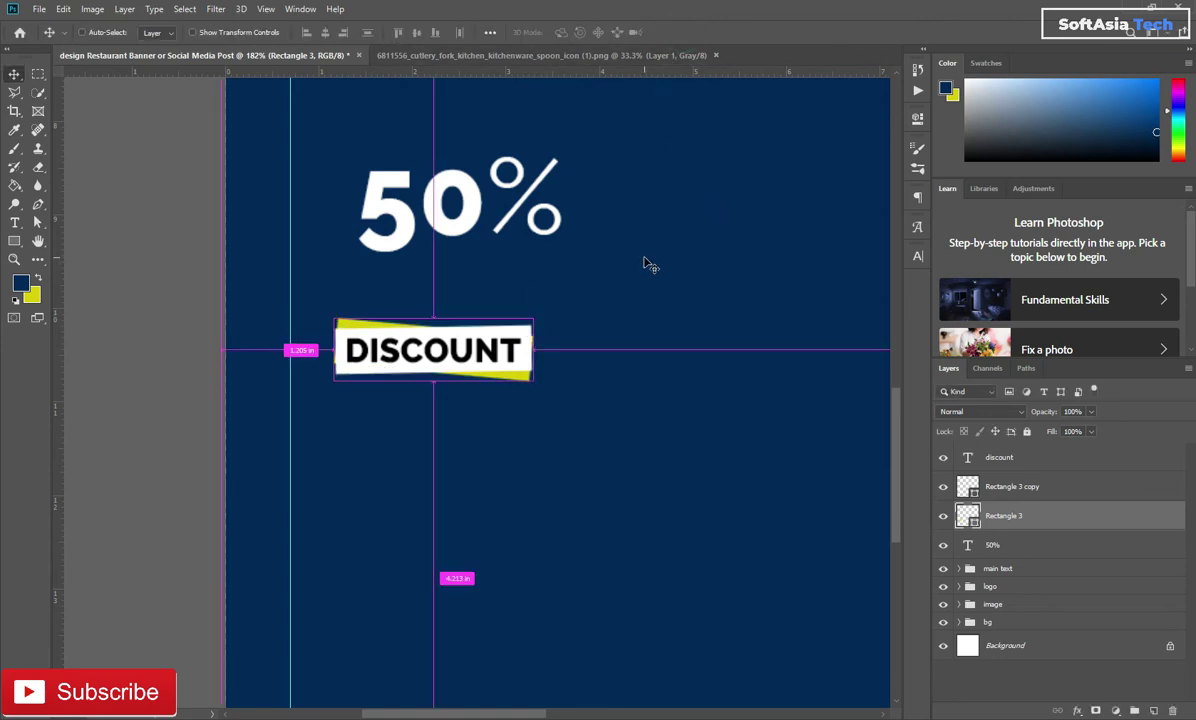
pyautogui.moveTo(533, 316); pyautogui.dragTo(532, 316)
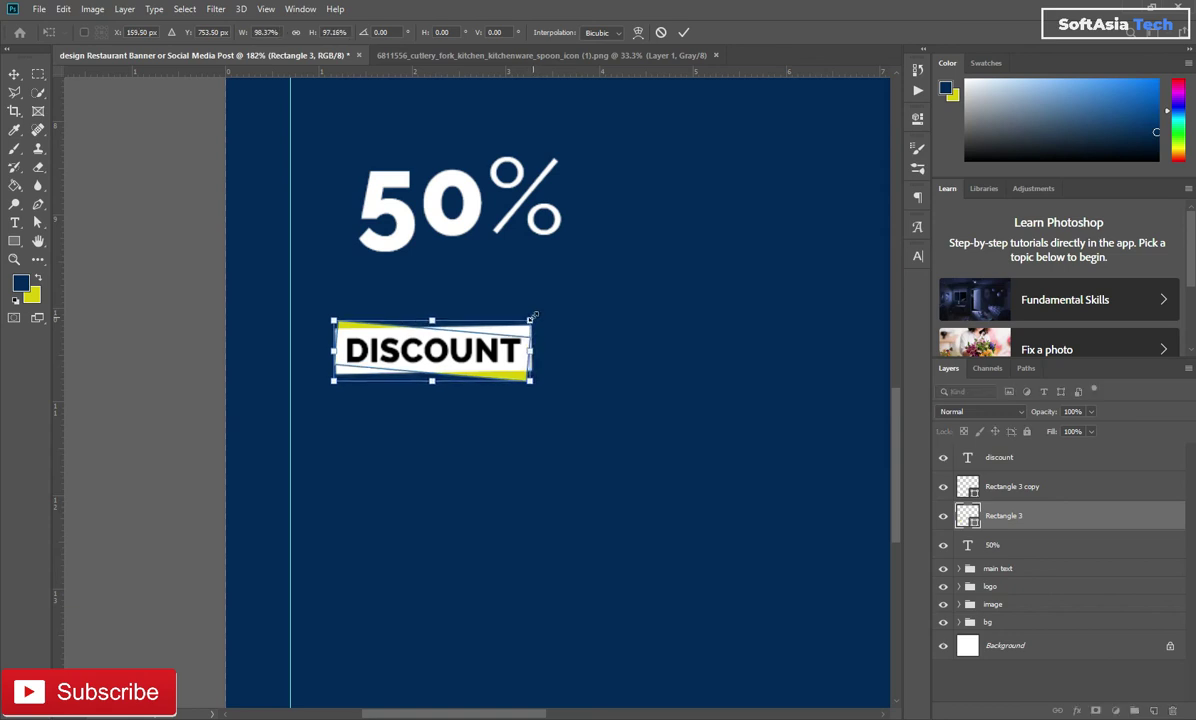
pyautogui.press('Right')
pyautogui.press('Right')
pyautogui.press('Right')
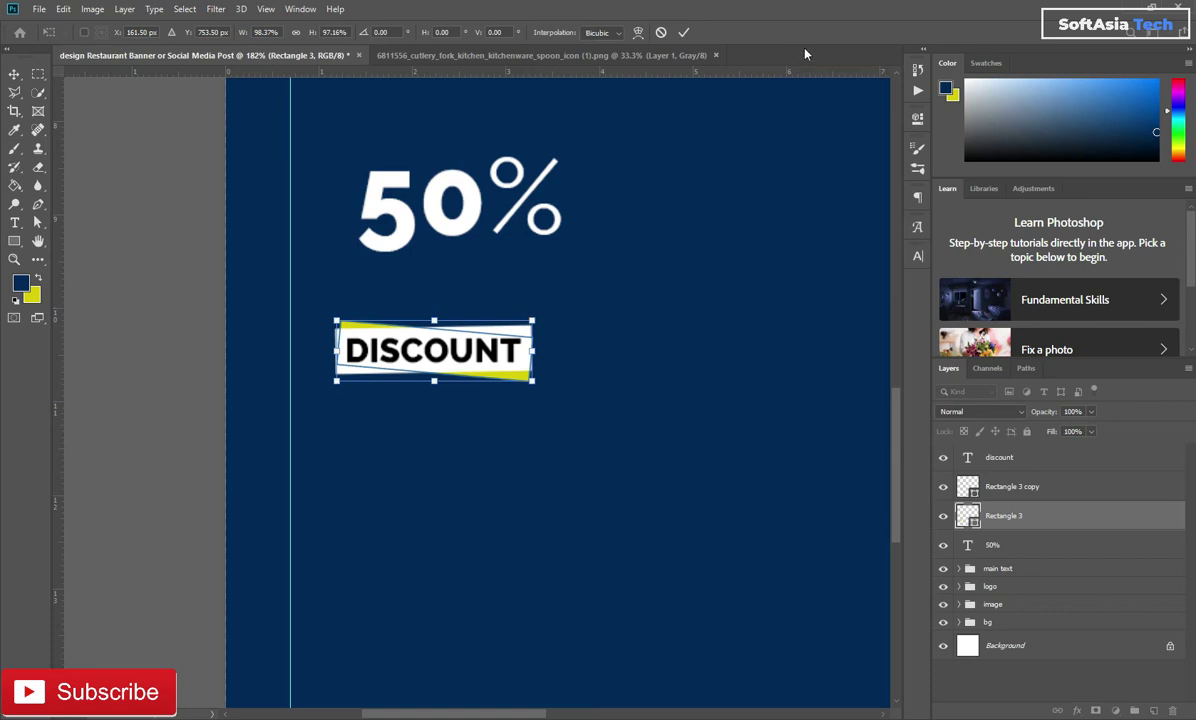
pyautogui.click(684, 35)
pyautogui.click(509, 380)
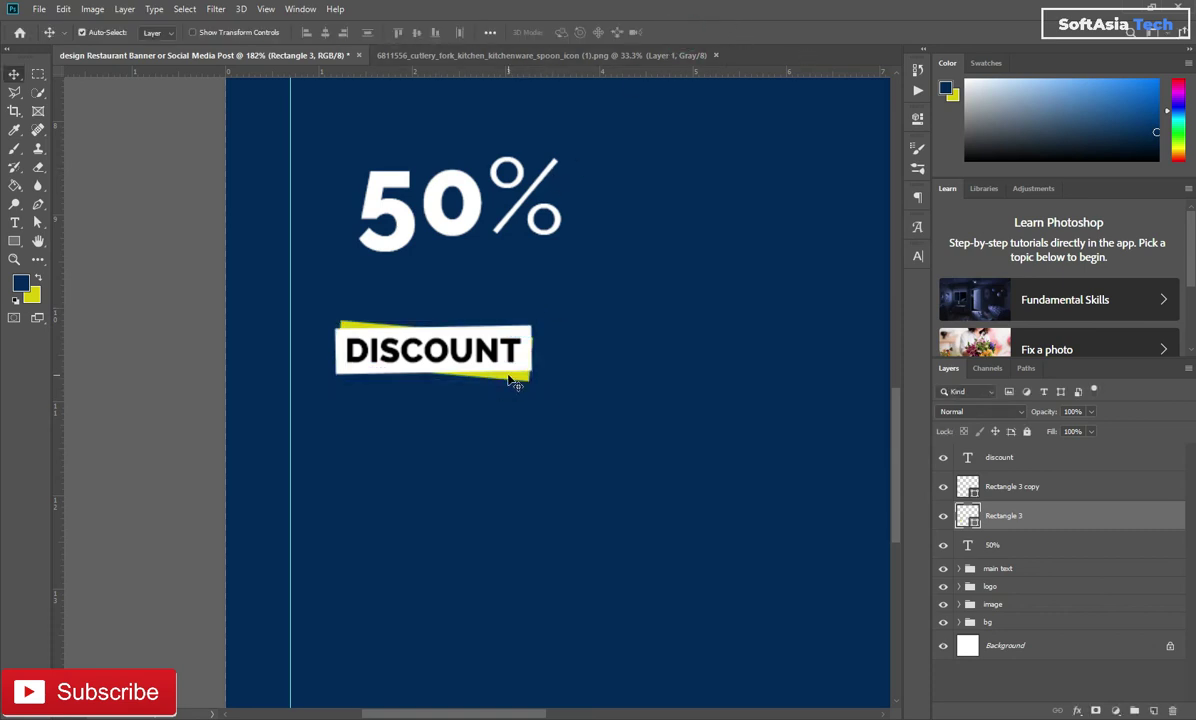
# Move the DISCOUNT badge just below 50%, then shift 50% slightly down and right.
pyautogui.keyDown('shift'); pyautogui.click(1014, 491); pyautogui.keyUp('shift')
pyautogui.keyDown('shift'); pyautogui.click(1012, 464); pyautogui.keyUp('shift')
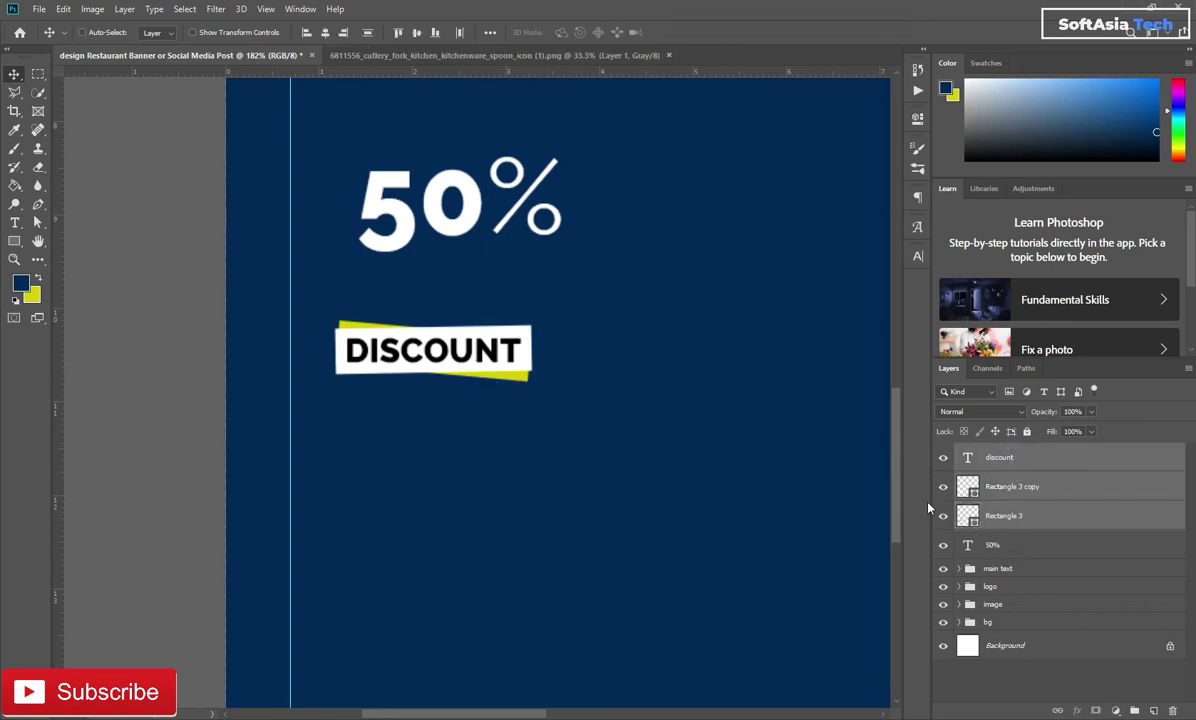
pyautogui.hotkey('ctrl', 't')
pyautogui.moveTo(430, 350); pyautogui.dragTo(455, 300)
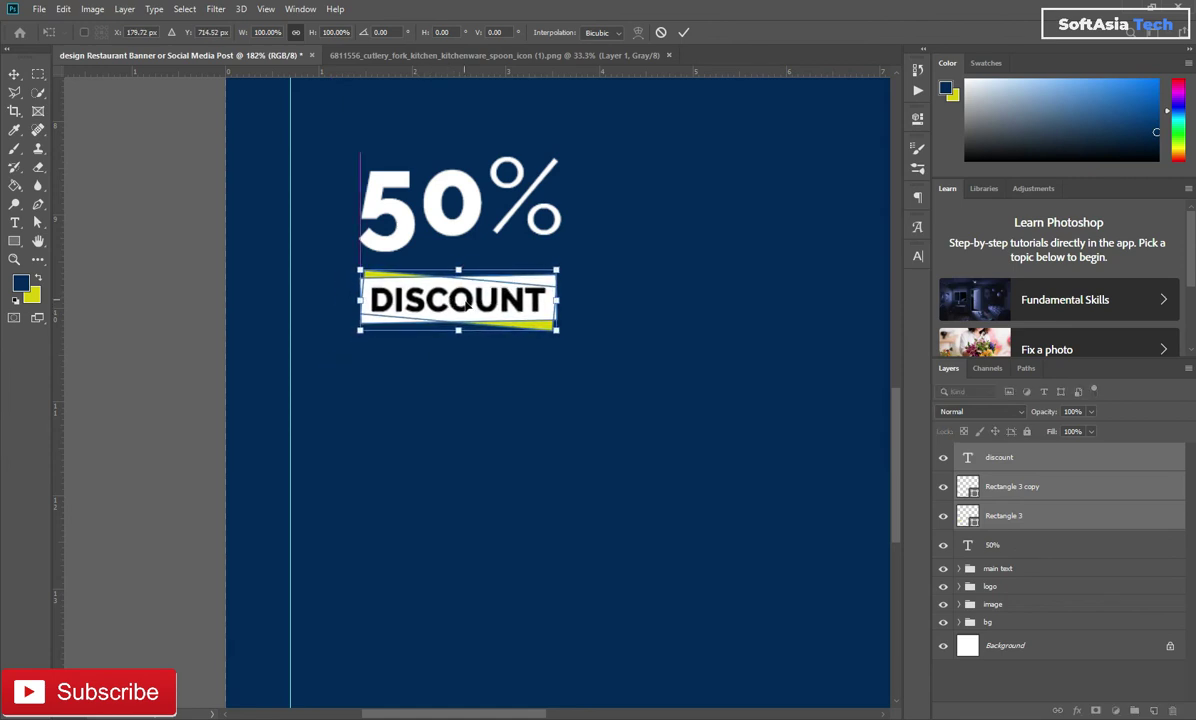
pyautogui.click(684, 32)
pyautogui.moveTo(472, 213); pyautogui.dragTo(478, 228)
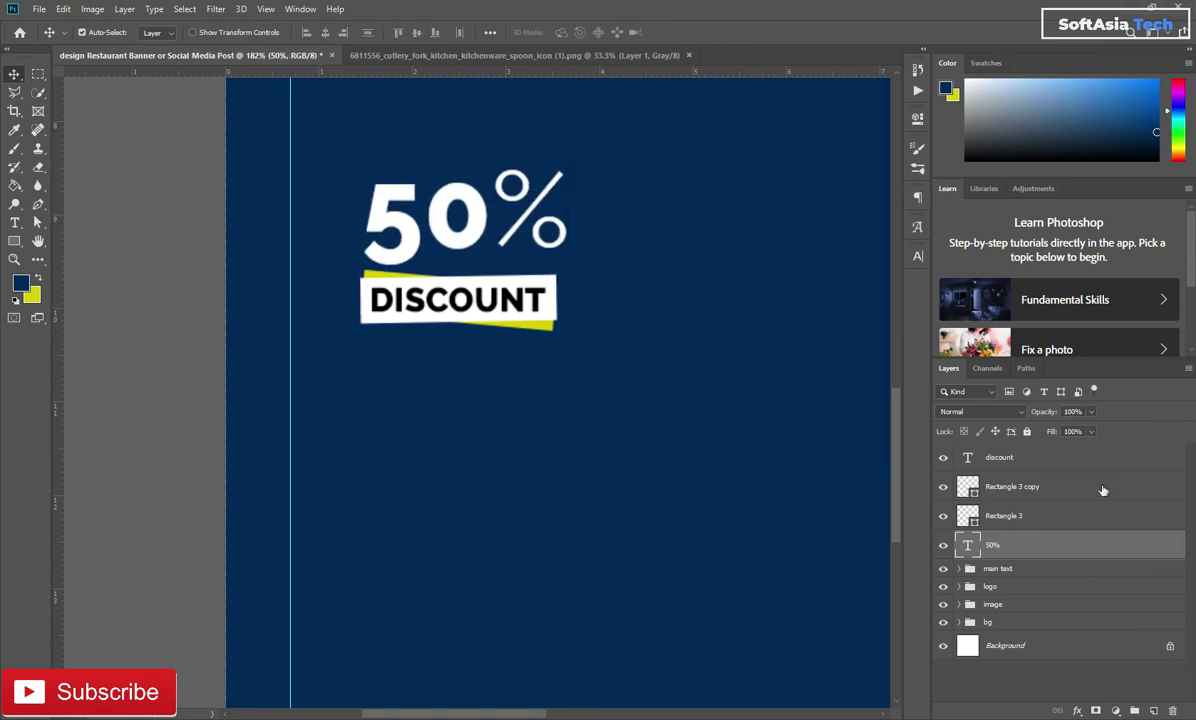
# Group the four 50% and DISCOUNT layers into a group named discount.
pyautogui.keyDown('shift'); pyautogui.click(1028, 460); pyautogui.keyUp('shift')
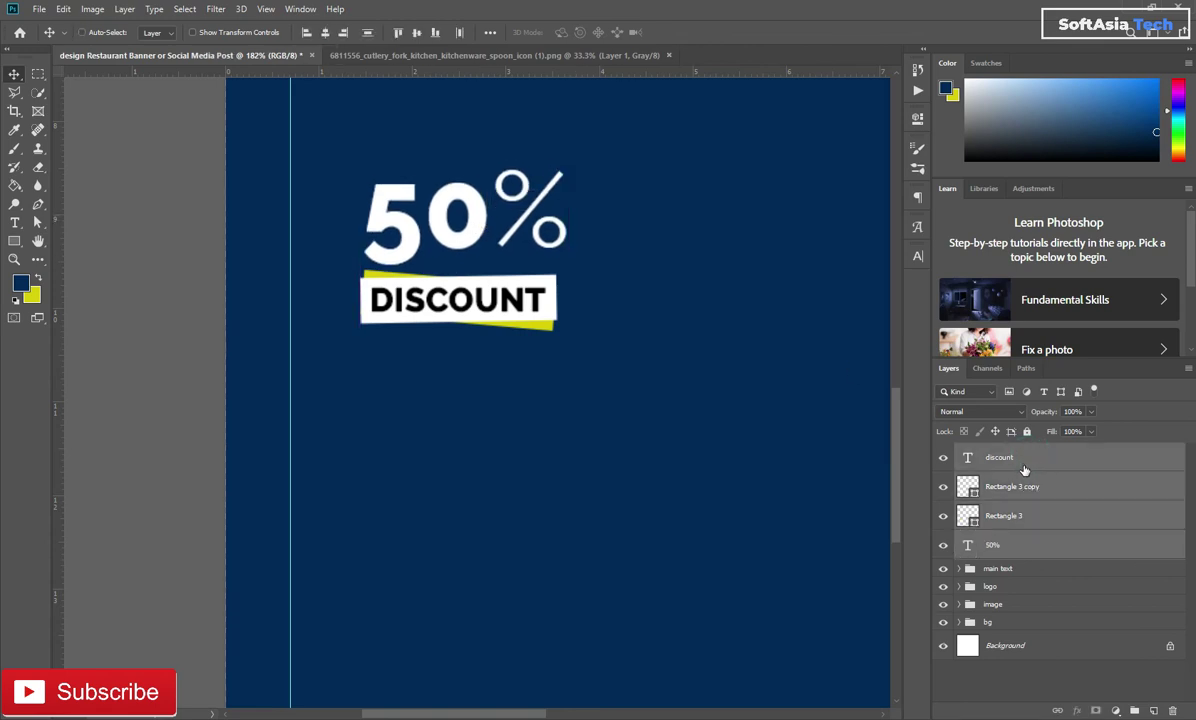
pyautogui.hotkey('ctrl', 'g')
pyautogui.doubleClick(996, 451)
pyautogui.write('discount')
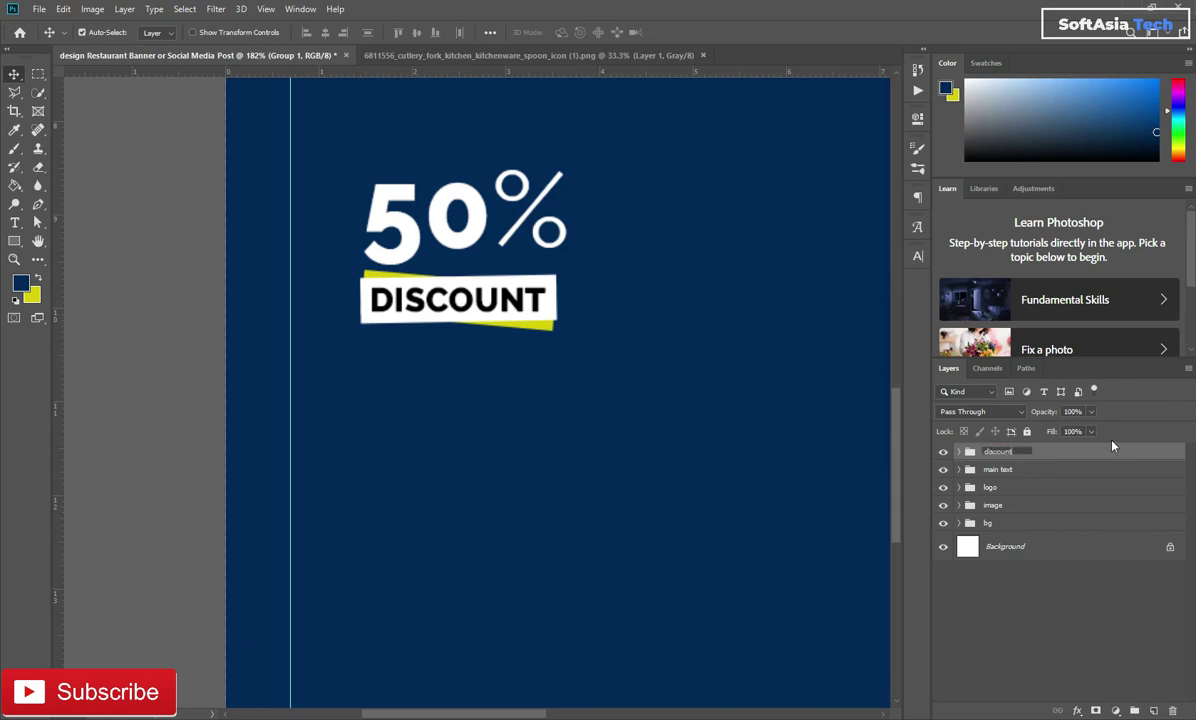
pyautogui.click(1110, 447)
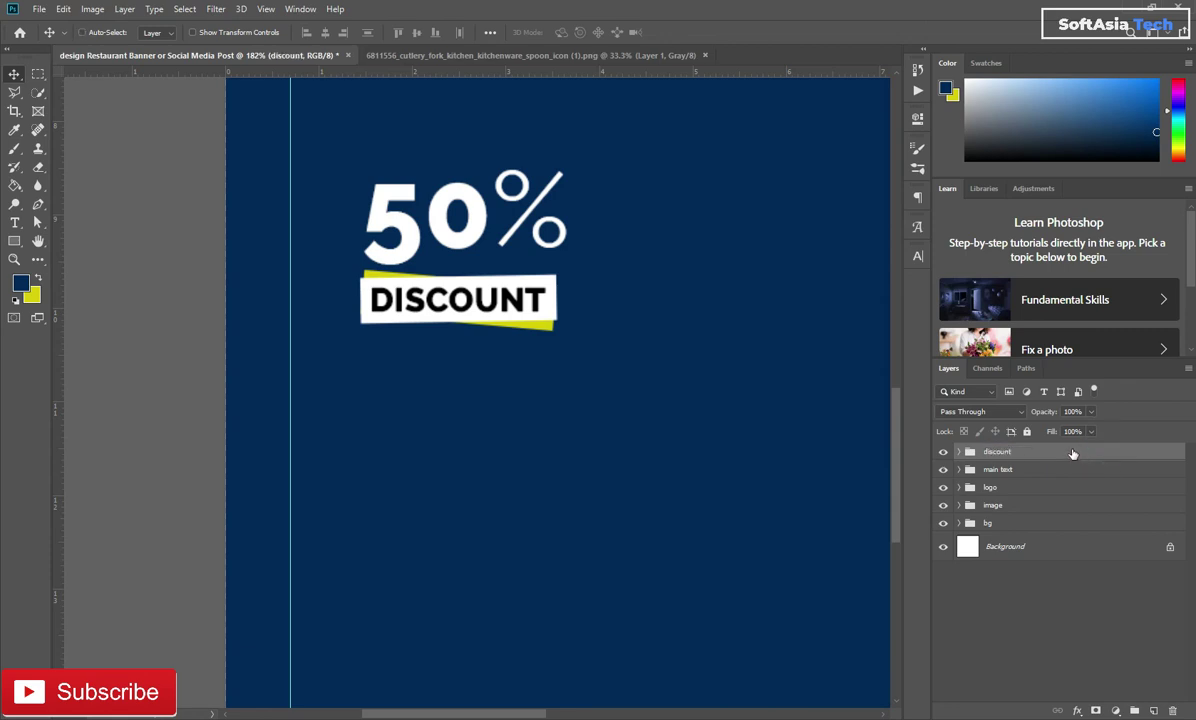
# Scale the discount group to 120% and place it under ONLY.
pyautogui.hotkey('ctrl', 't')
pyautogui.scroll(-3, 456, 240)
pyautogui.scroll(-2, 460, 232)
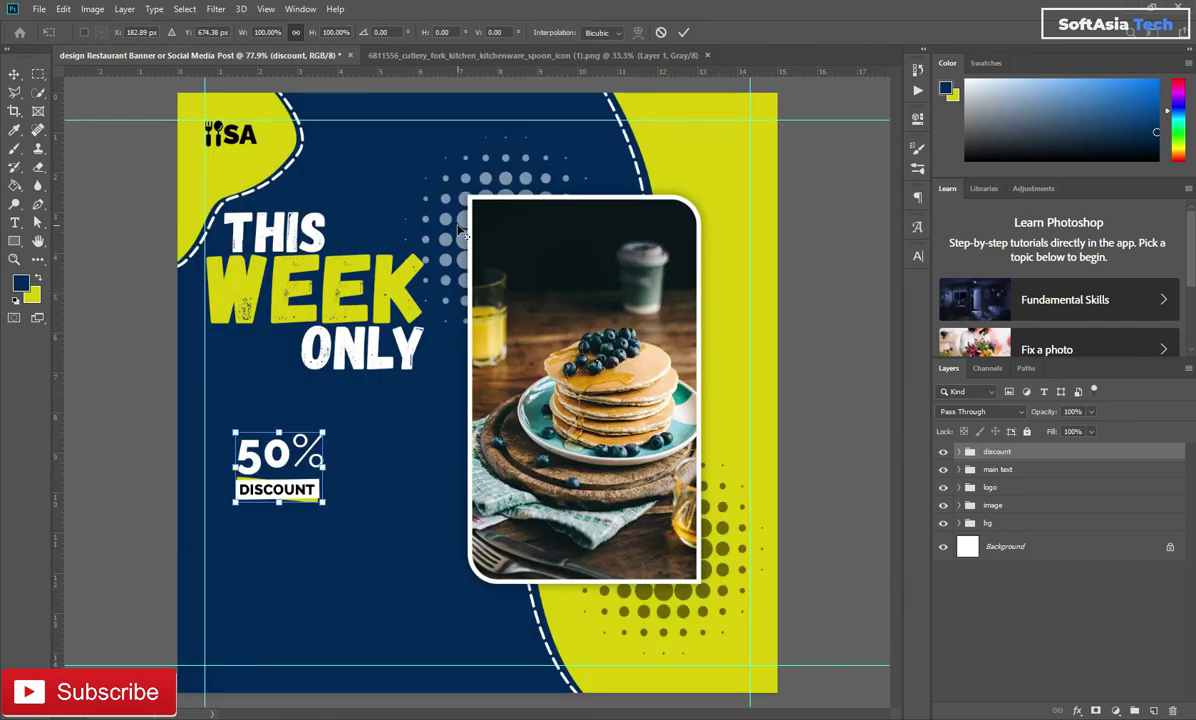
pyautogui.moveTo(289, 463)
pyautogui.mouseDown()
pyautogui.moveTo(365, 386)
pyautogui.moveTo(319, 419)
pyautogui.mouseUp()
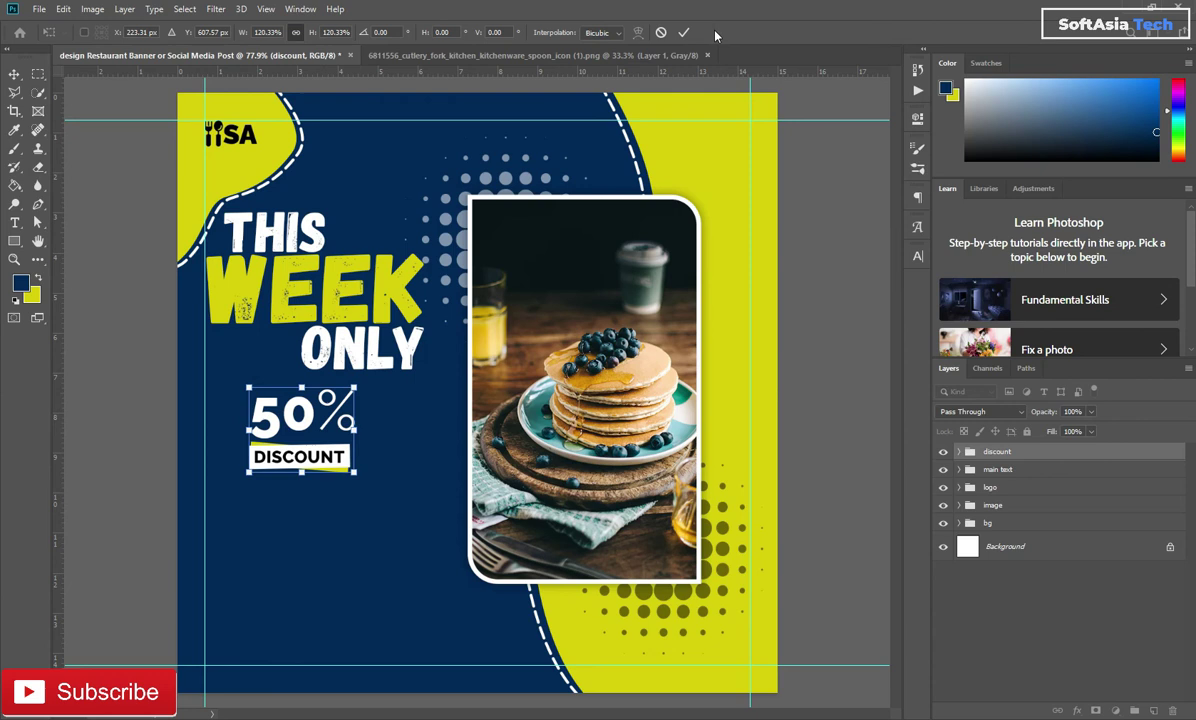
pyautogui.click(684, 33)
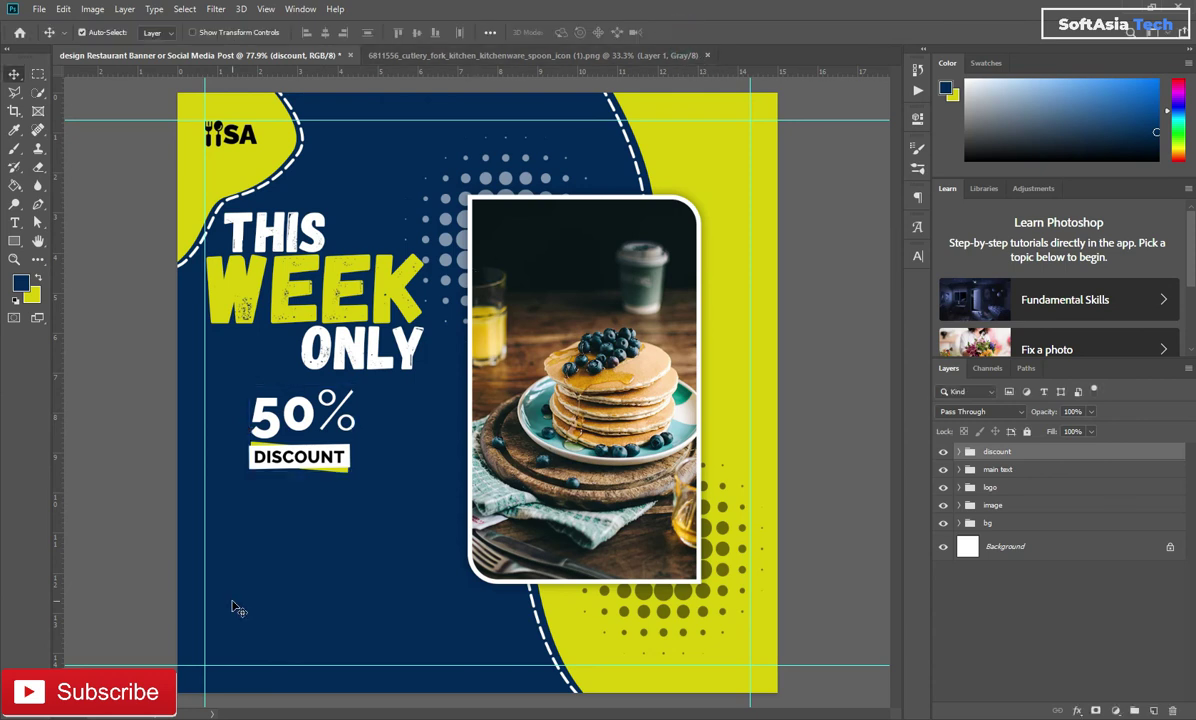
pyautogui.scroll(2, 233, 607)
pyautogui.scroll(2, 262, 635)
# Draw a 170 × 31 px bar below the badge with 15.5 px corner radii and yellow fill.
pyautogui.click(15, 242)
pyautogui.moveTo(336, 395); pyautogui.dragTo(502, 424)
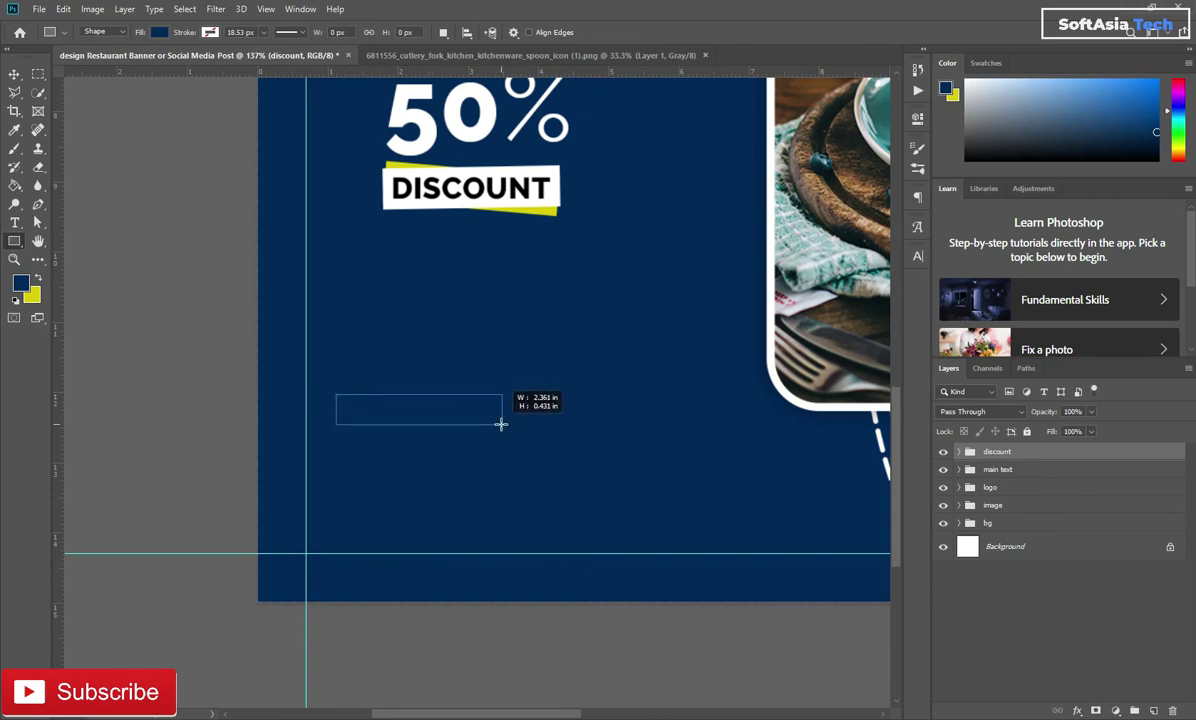
pyautogui.click(755, 257)
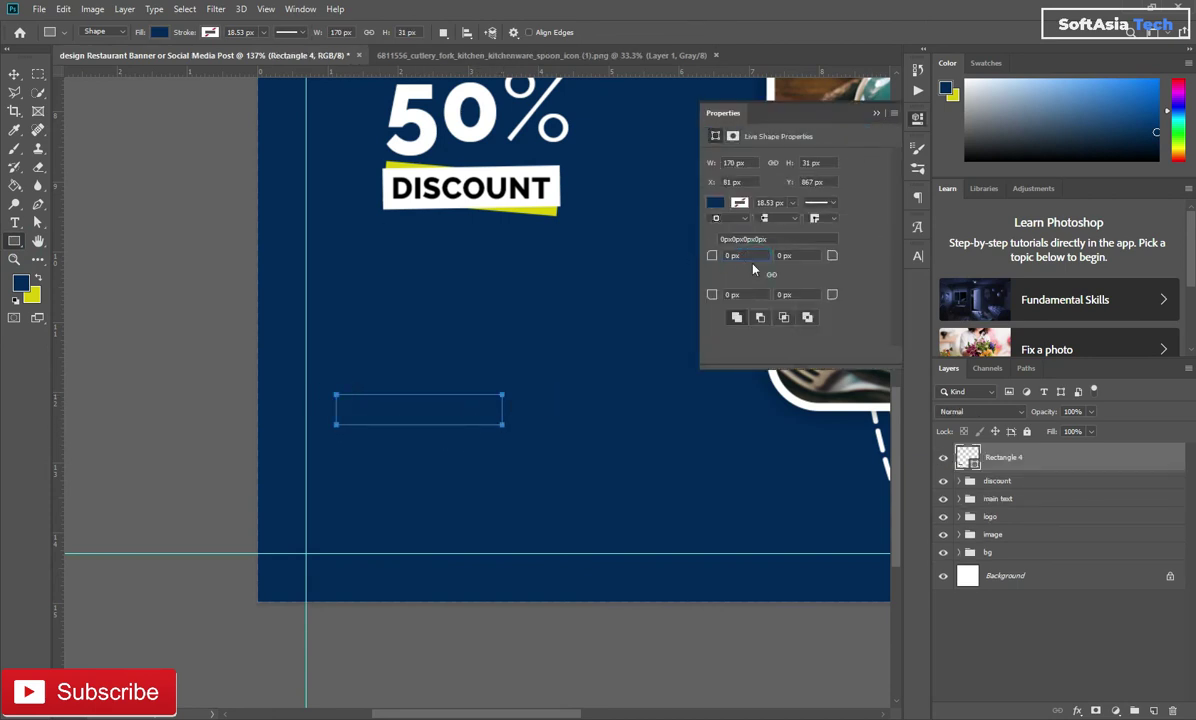
pyautogui.write('15.5')
pyautogui.press('Return')
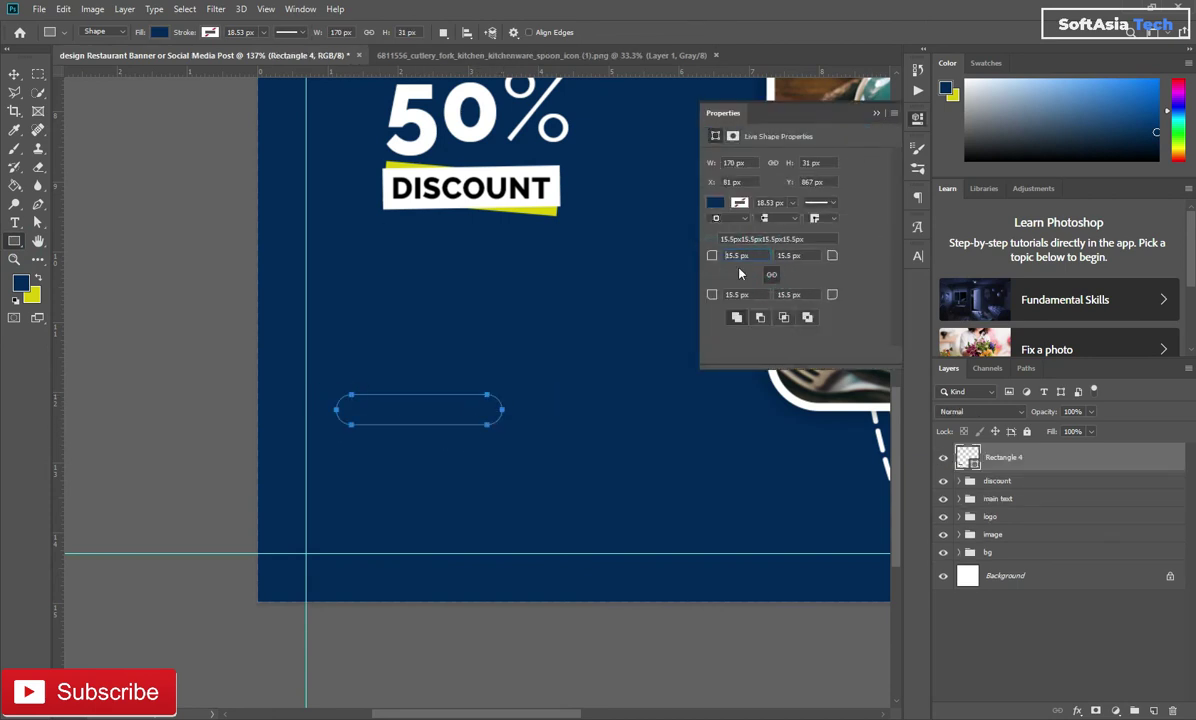
pyautogui.click(715, 202)
pyautogui.click(722, 230)
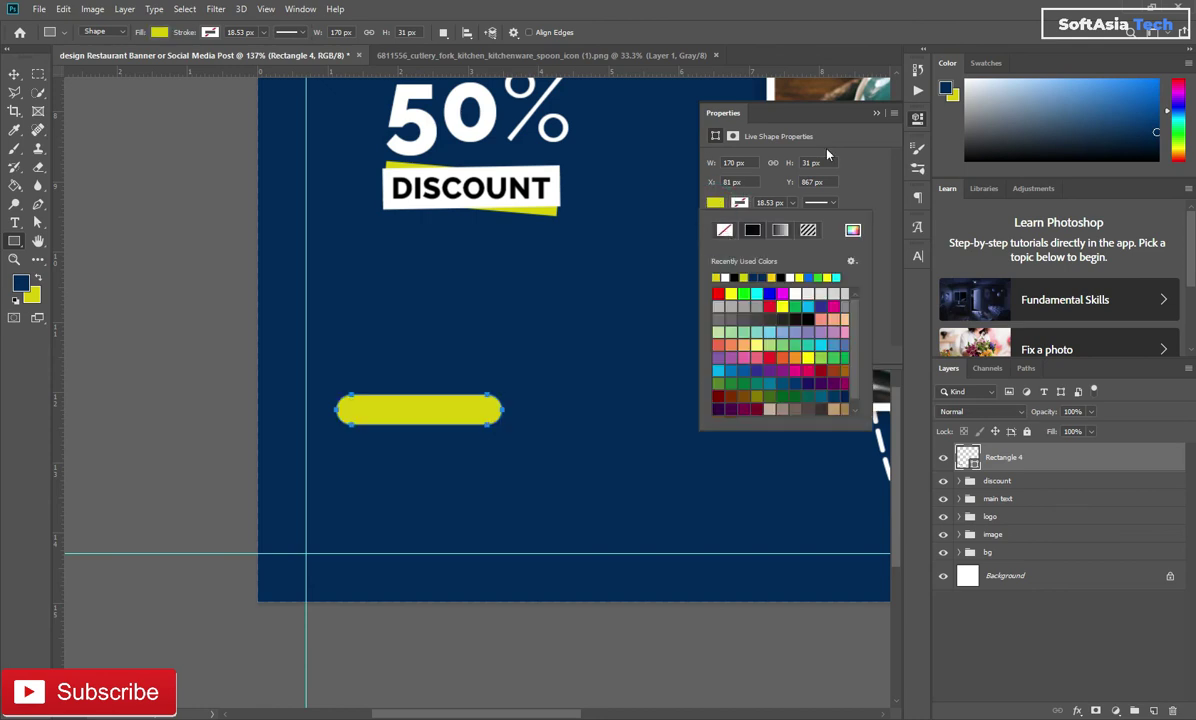
pyautogui.click(876, 117)
# Add the ORDER NOW text line beside the yellow pill.
pyautogui.press('t')
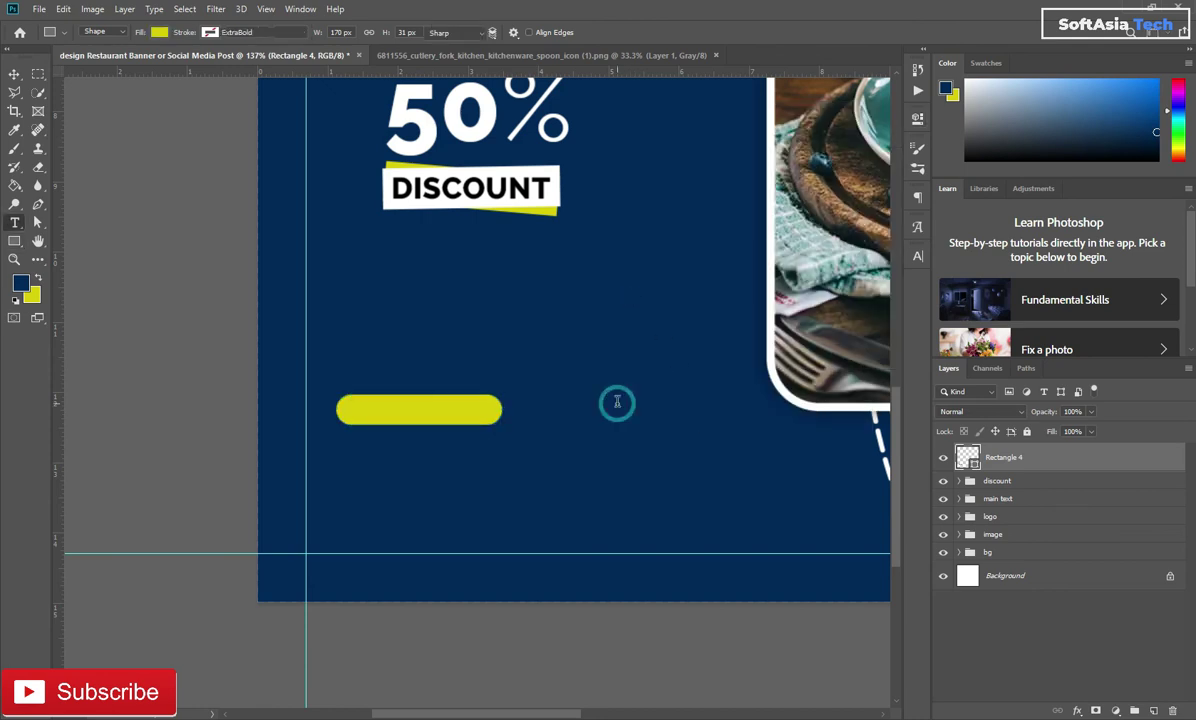
pyautogui.click(617, 402)
pyautogui.press('BackSpace')
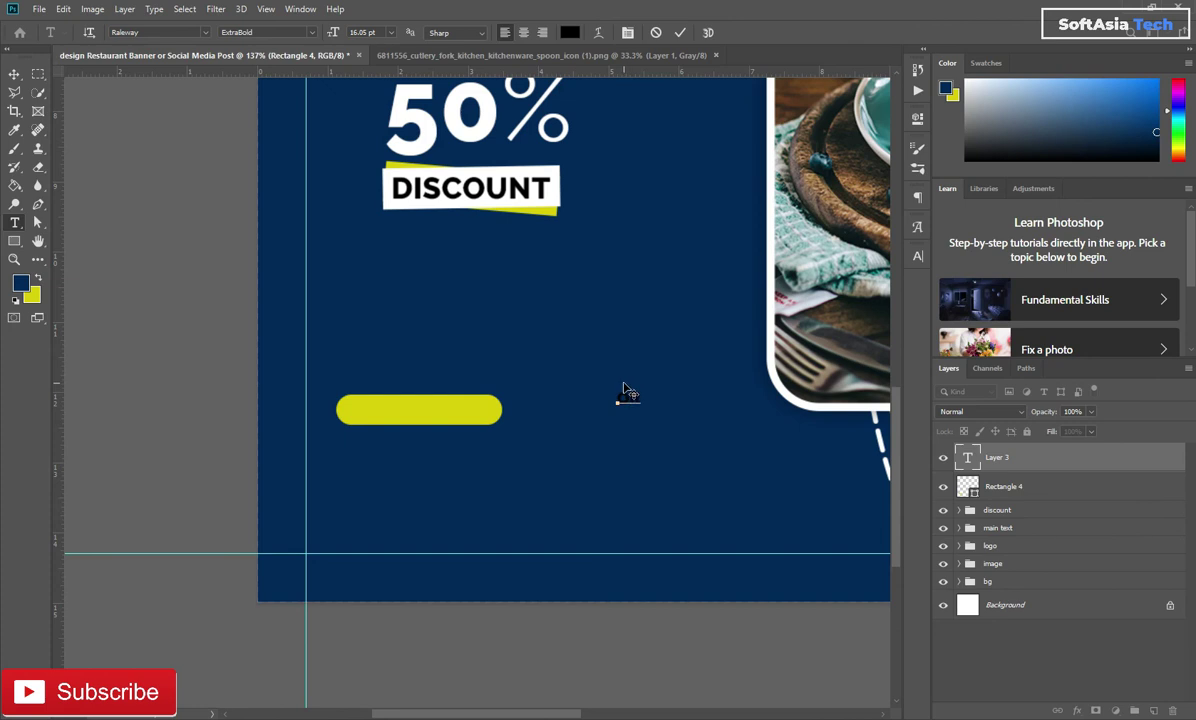
pyautogui.write('ER')
pyautogui.click(1030, 458)
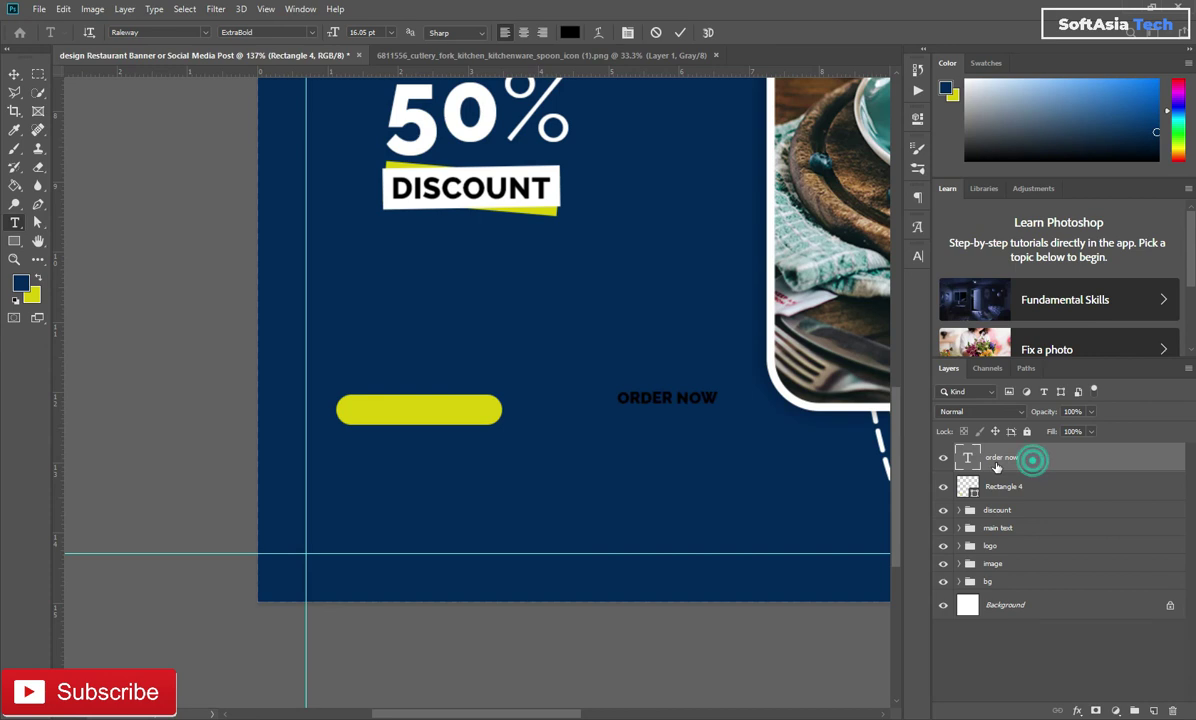
# Centre ORDER NOW horizontally and vertically on the yellow pill.
pyautogui.click(917, 258)
pyautogui.click(875, 250)
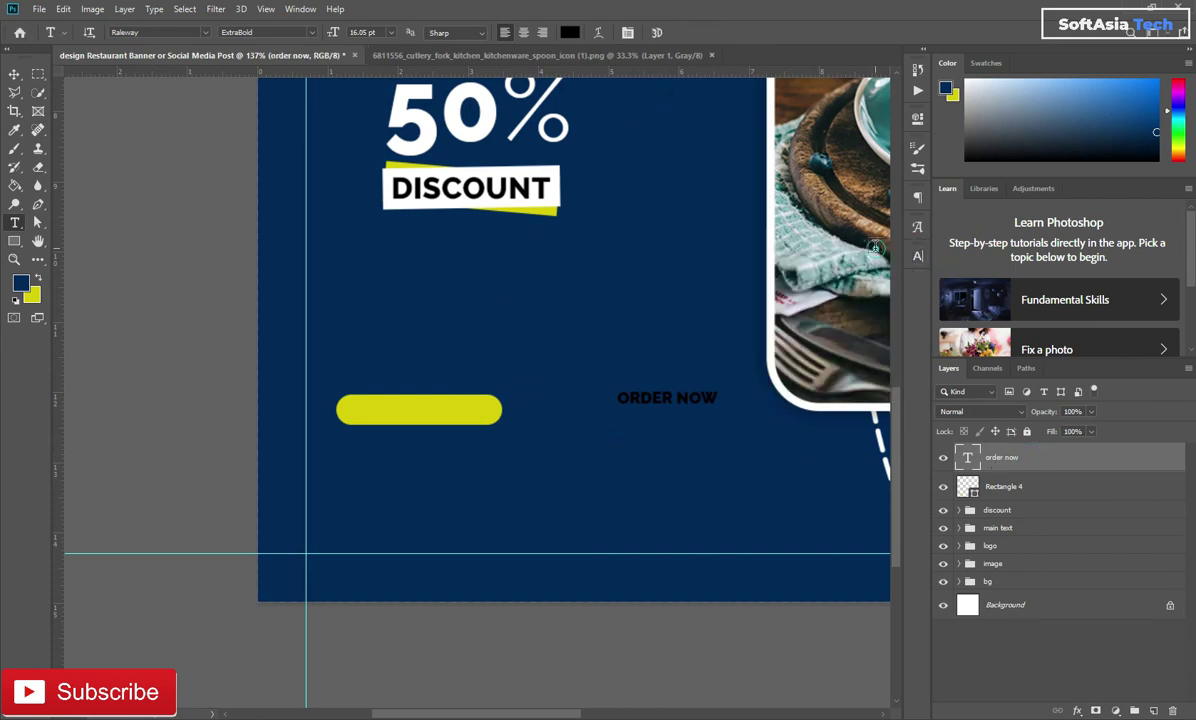
pyautogui.keyDown('ctrl'); pyautogui.click(967, 487); pyautogui.keyUp('ctrl')
pyautogui.press('v')
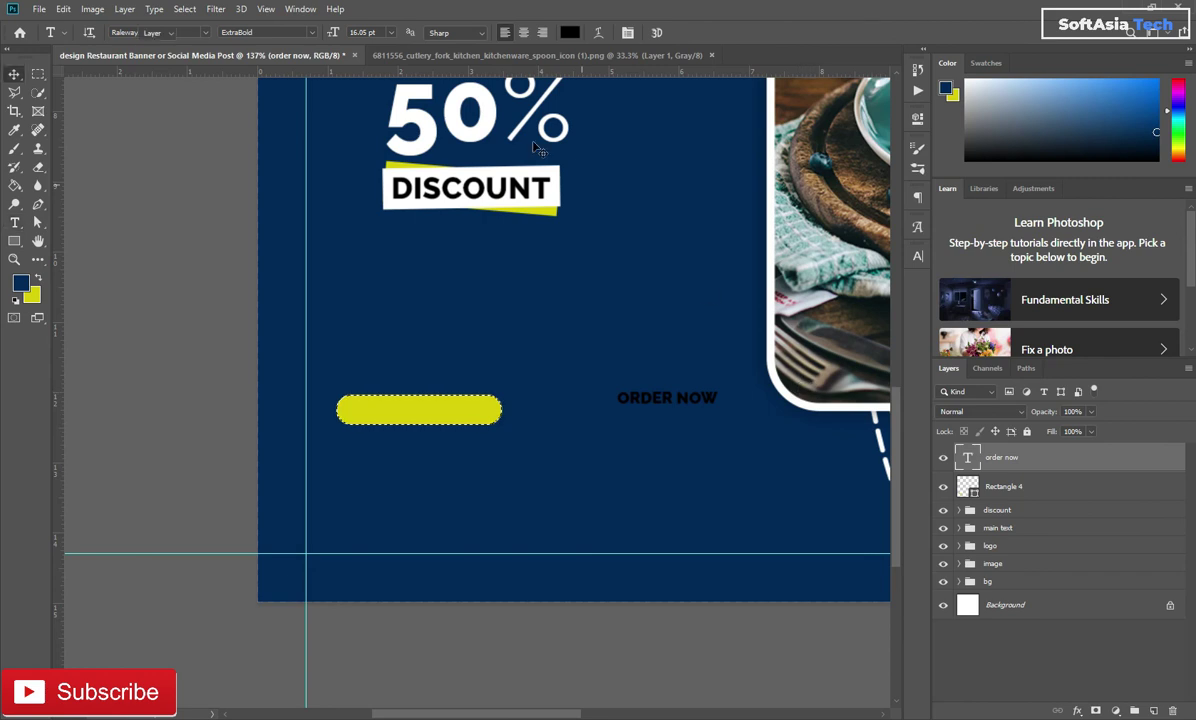
pyautogui.click(324, 32)
pyautogui.click(417, 32)
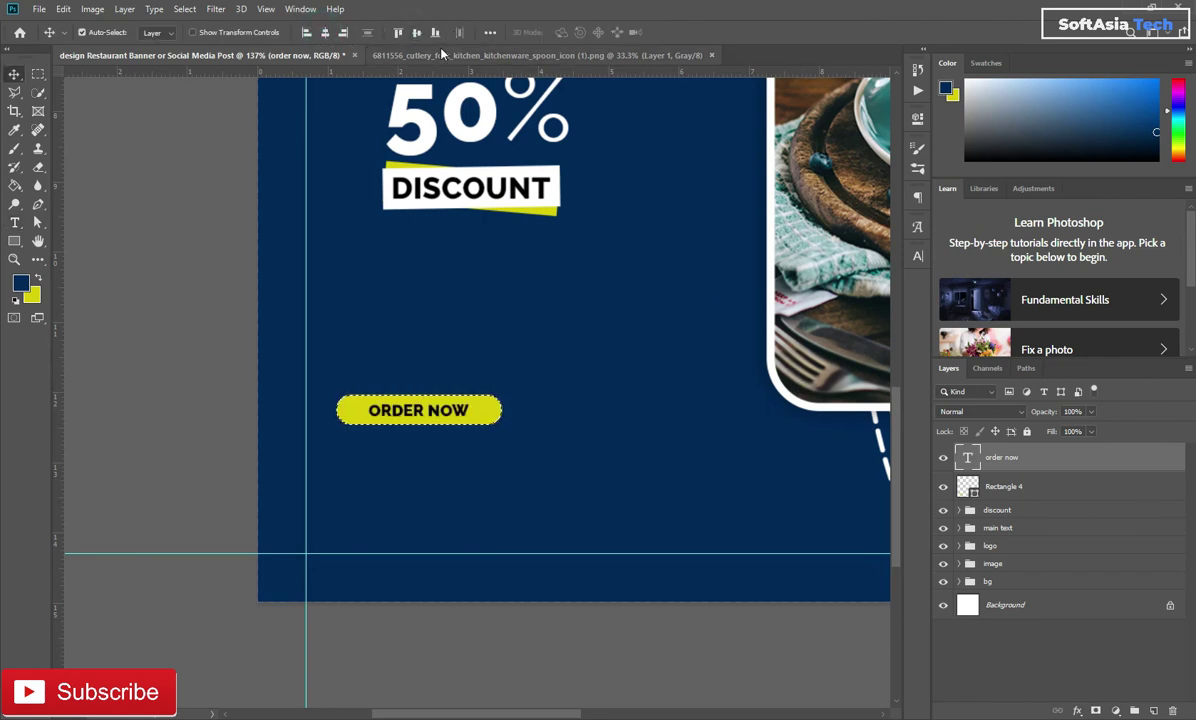
pyautogui.hotkey('ctrl', 'd')
# Change the ORDER NOW font style to Black.
pyautogui.scroll(2, 398, 449)
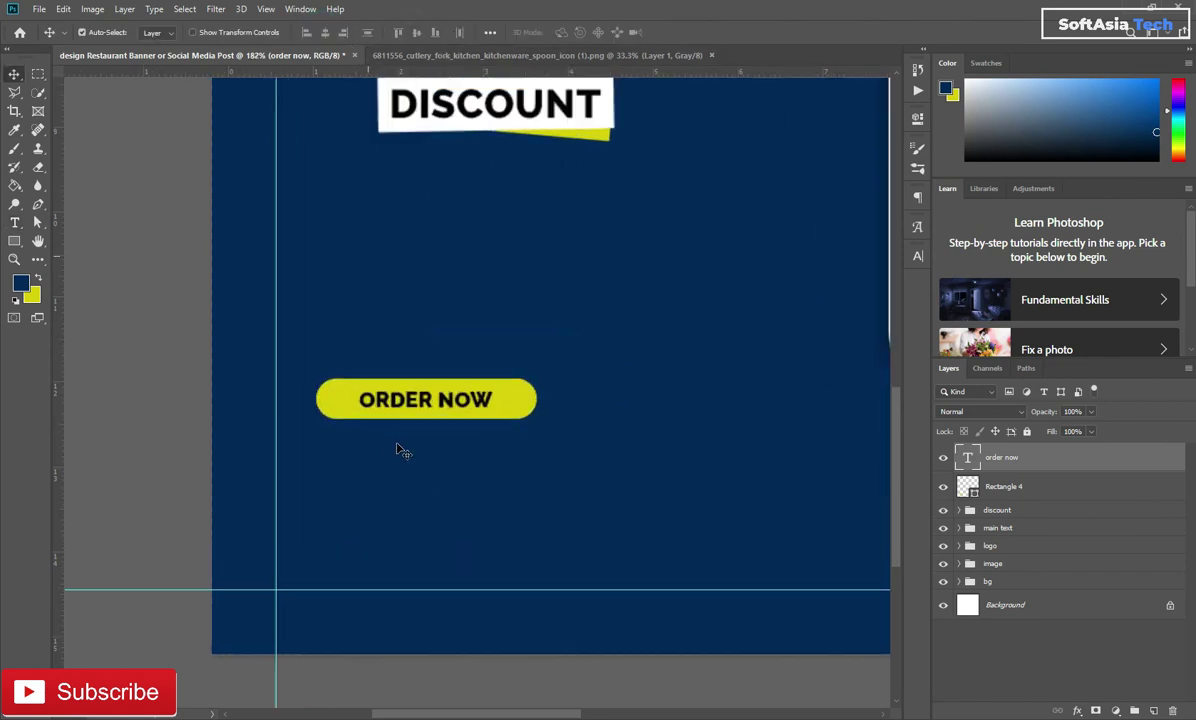
pyautogui.scroll(1, 400, 448)
pyautogui.click(917, 256)
pyautogui.click(889, 276)
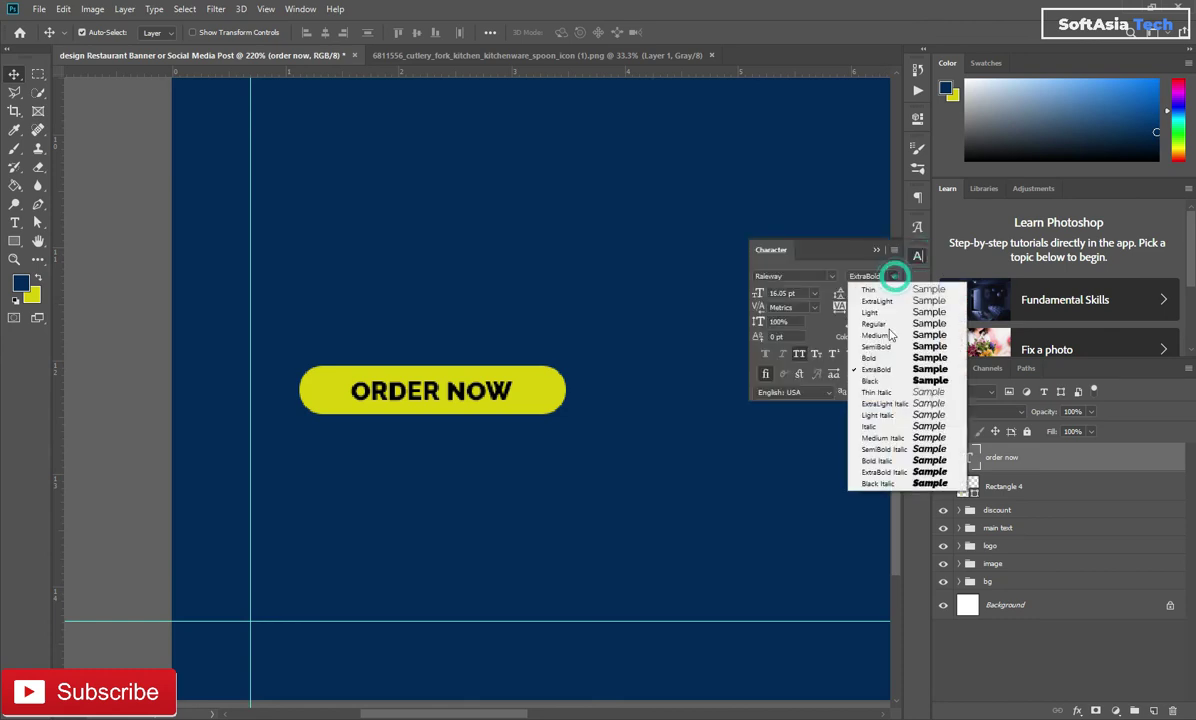
pyautogui.click(871, 381)
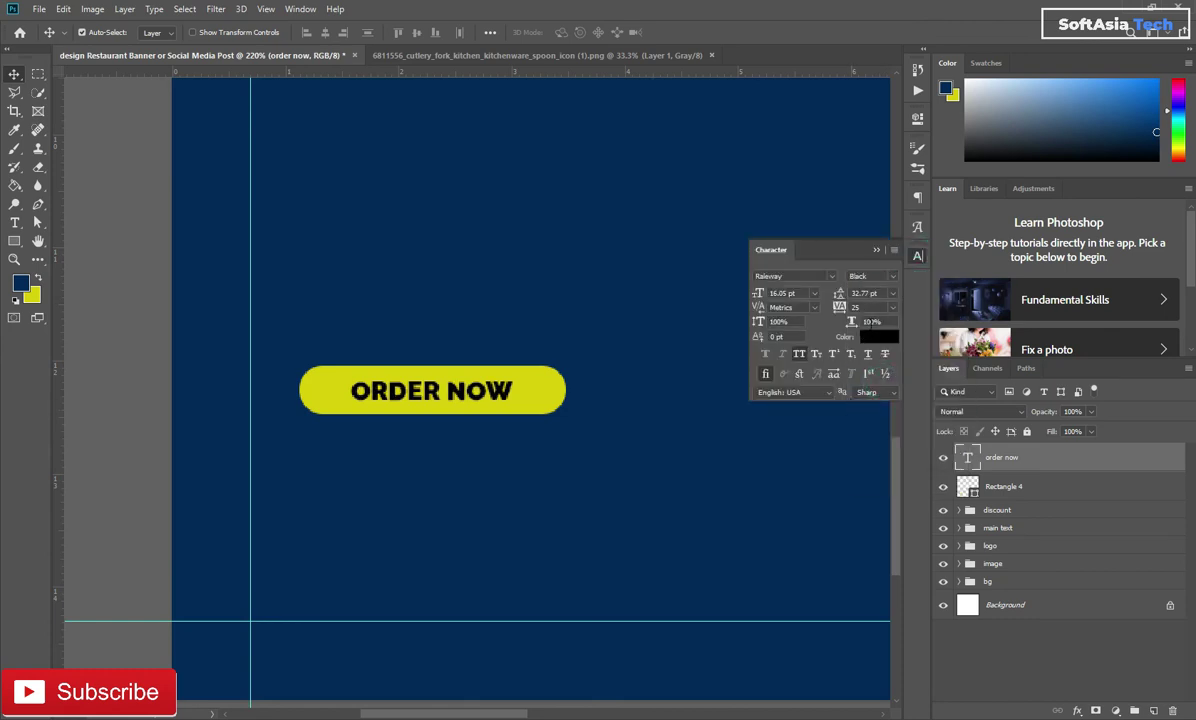
pyautogui.click(877, 251)
# Enlarge ORDER NOW to about 130% and re-centre it horizontally on the pill.
pyautogui.hotkey('ctrl', 't')
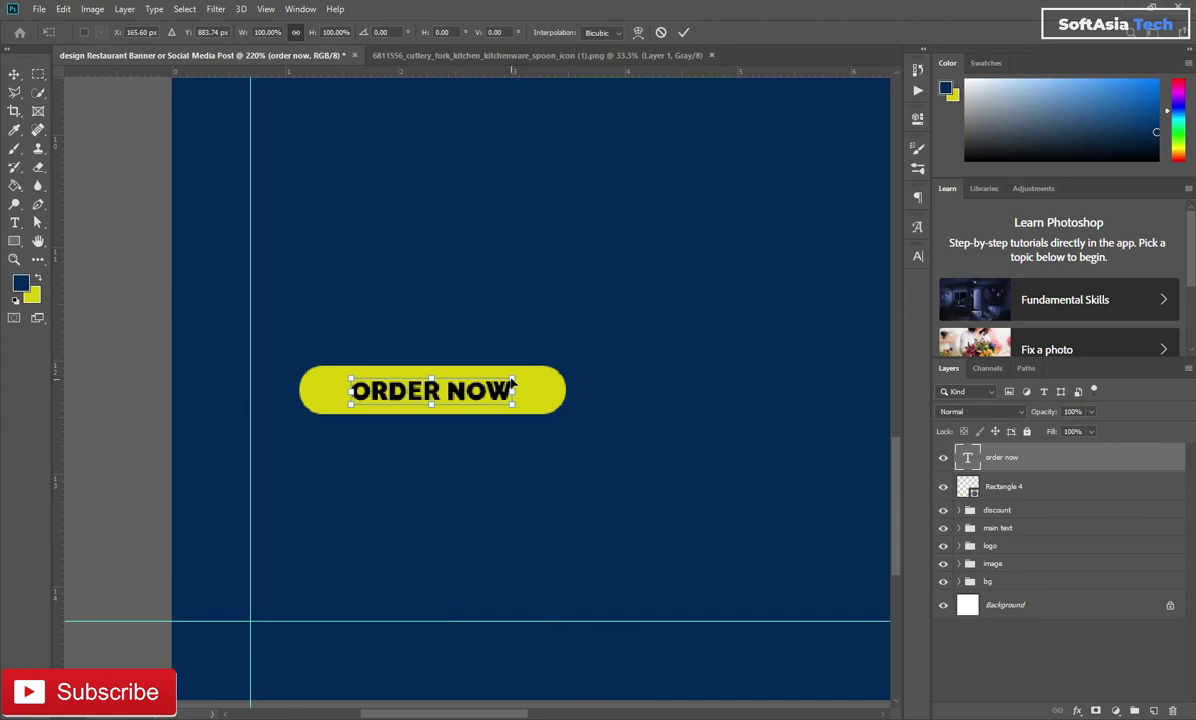
pyautogui.moveTo(512, 382)
pyautogui.mouseDown()
pyautogui.moveTo(562, 374)
pyautogui.moveTo(508, 385)
pyautogui.mouseUp()
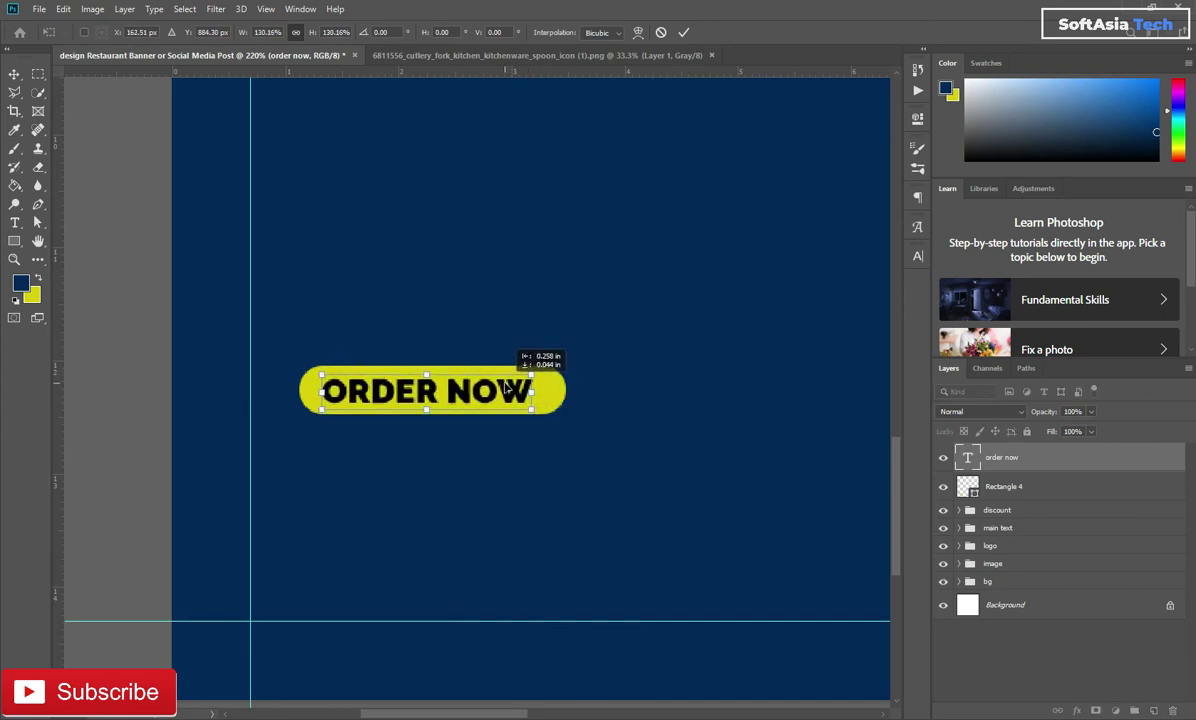
pyautogui.click(684, 32)
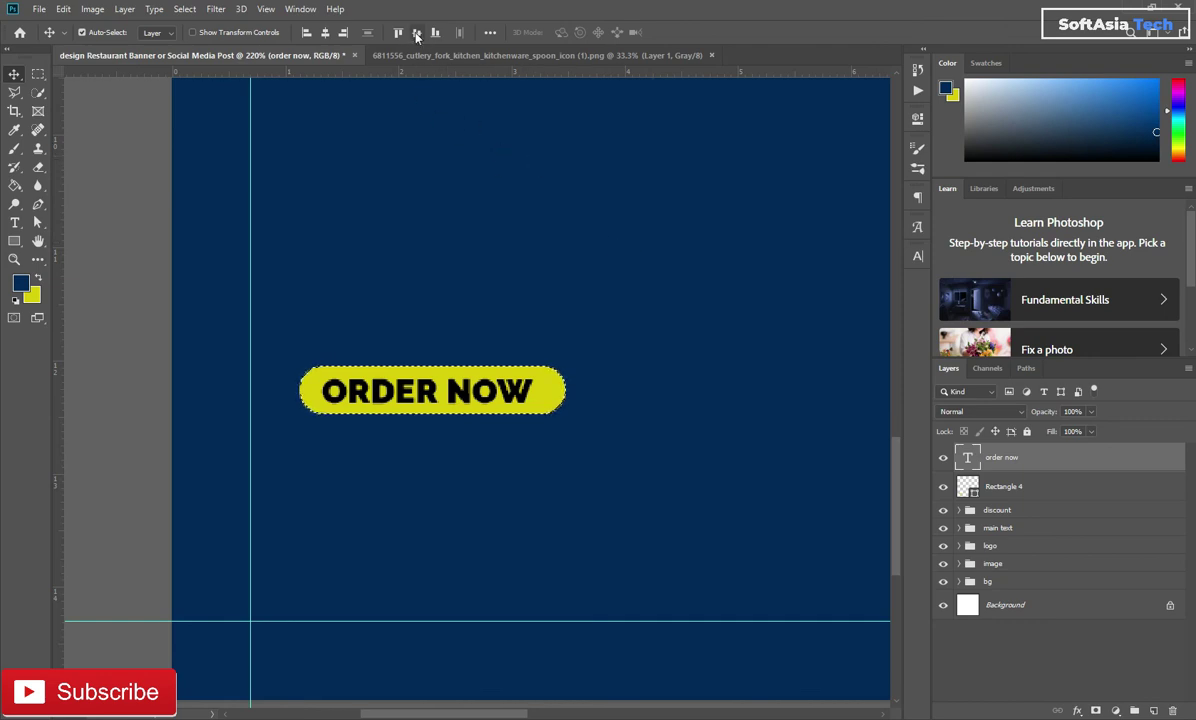
pyautogui.click(324, 32)
pyautogui.hotkey('ctrl', 'd')
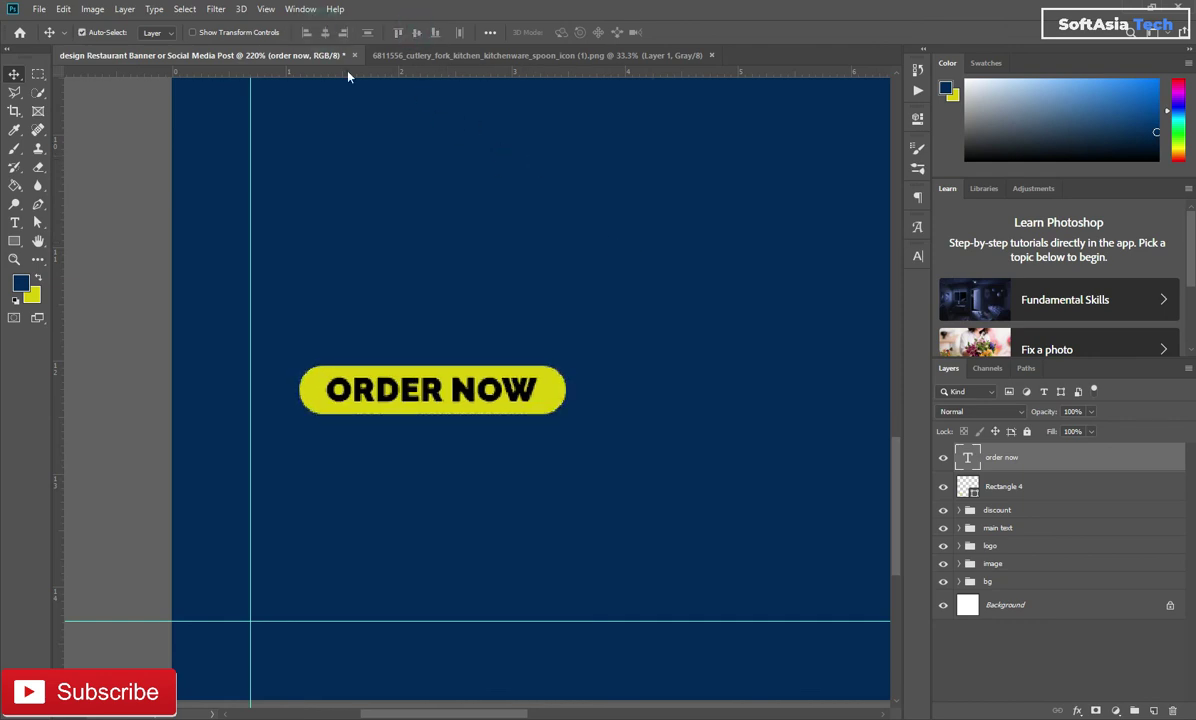
# Group the ORDER NOW text with its pill and name the group botton.
pyautogui.keyDown('shift'); pyautogui.click(1043, 499); pyautogui.keyUp('shift')
pyautogui.hotkey('ctrl', 'g')
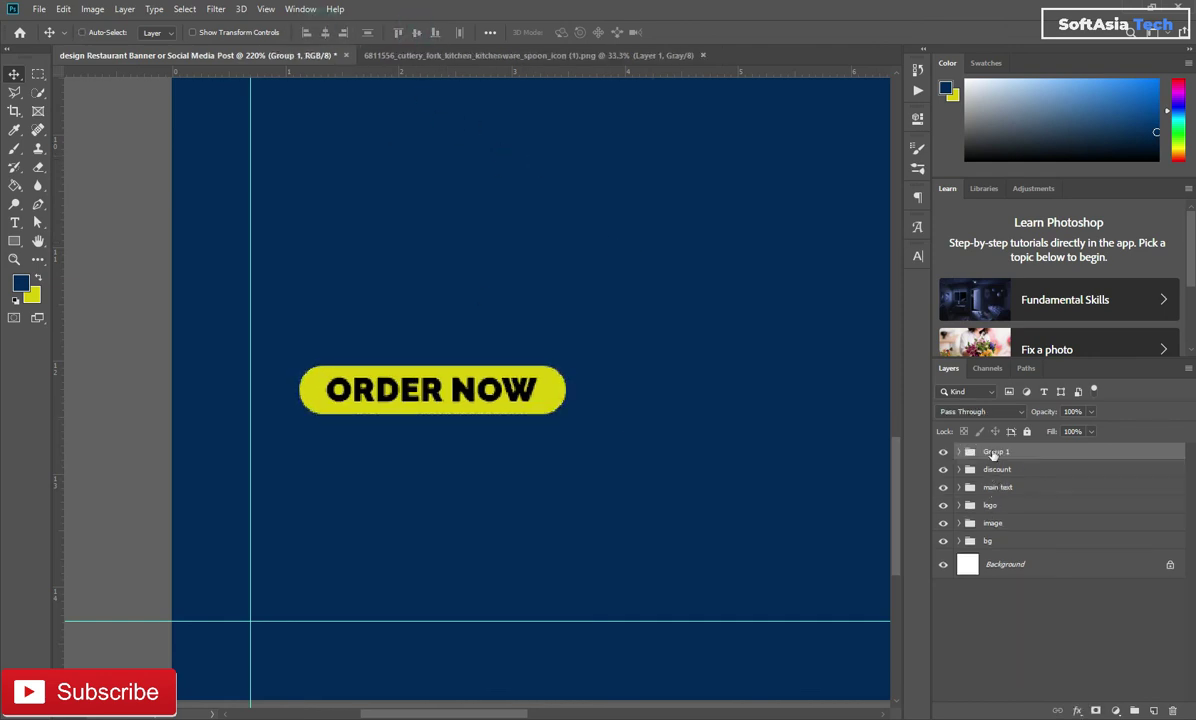
pyautogui.doubleClick(994, 452)
pyautogui.write('ton')
pyautogui.press('Return')
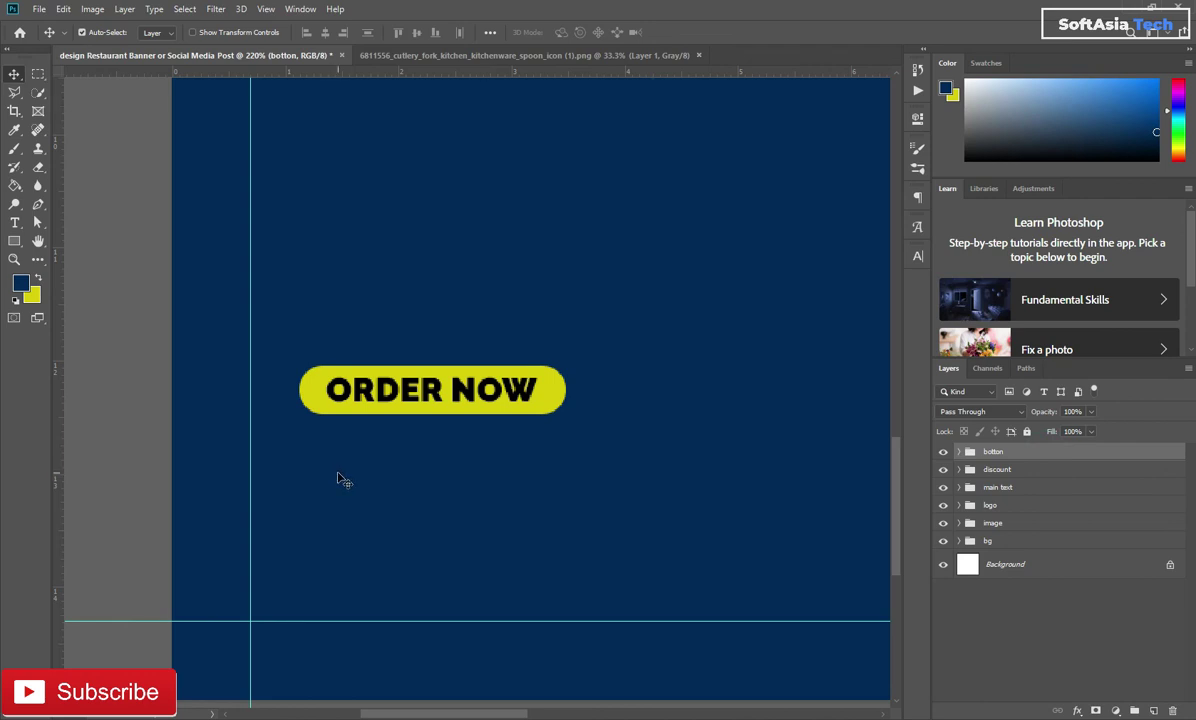
pyautogui.scroll(-2, 400, 472)
pyautogui.scroll(-1, 410, 462)
pyautogui.scroll(-1, 419, 454)
# Enlarge the discount group to about 108% and move it down a little.
pyautogui.click(1000, 470)
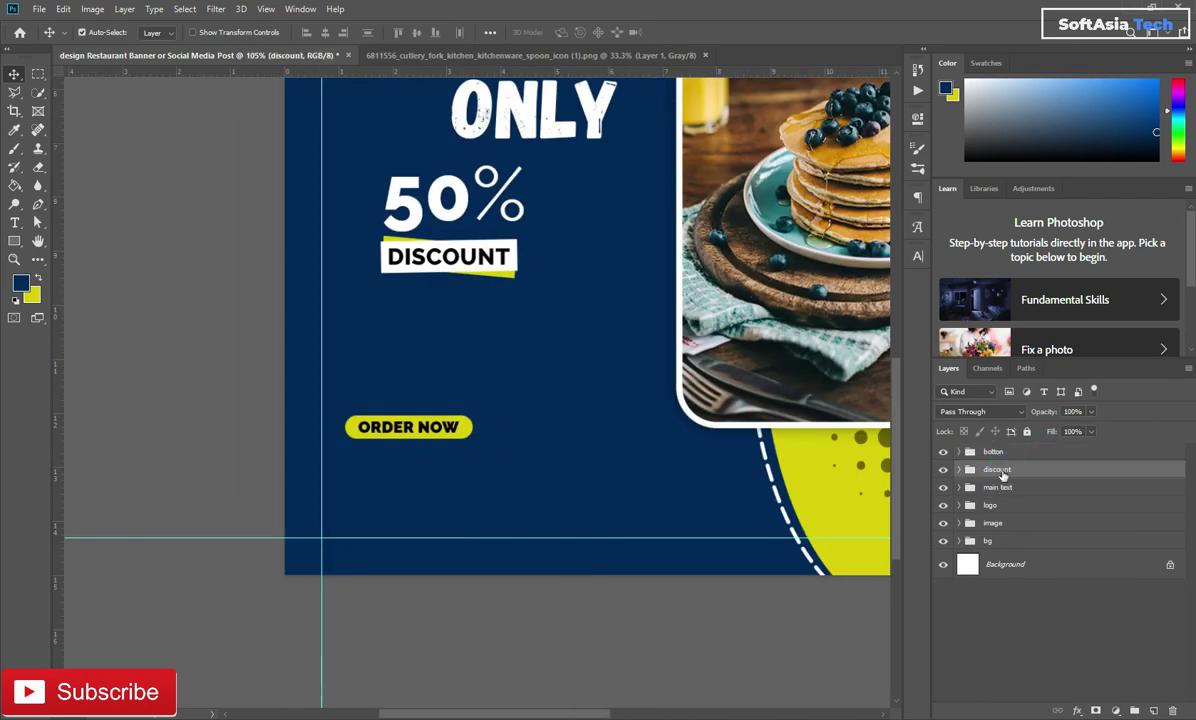
pyautogui.hotkey('ctrl', 't')
pyautogui.moveTo(526, 157); pyautogui.dragTo(536, 148)
pyautogui.moveTo(455, 196)
pyautogui.mouseDown()
pyautogui.moveTo(461, 233)
pyautogui.moveTo(462, 218)
pyautogui.mouseUp()
pyautogui.click(683, 32)
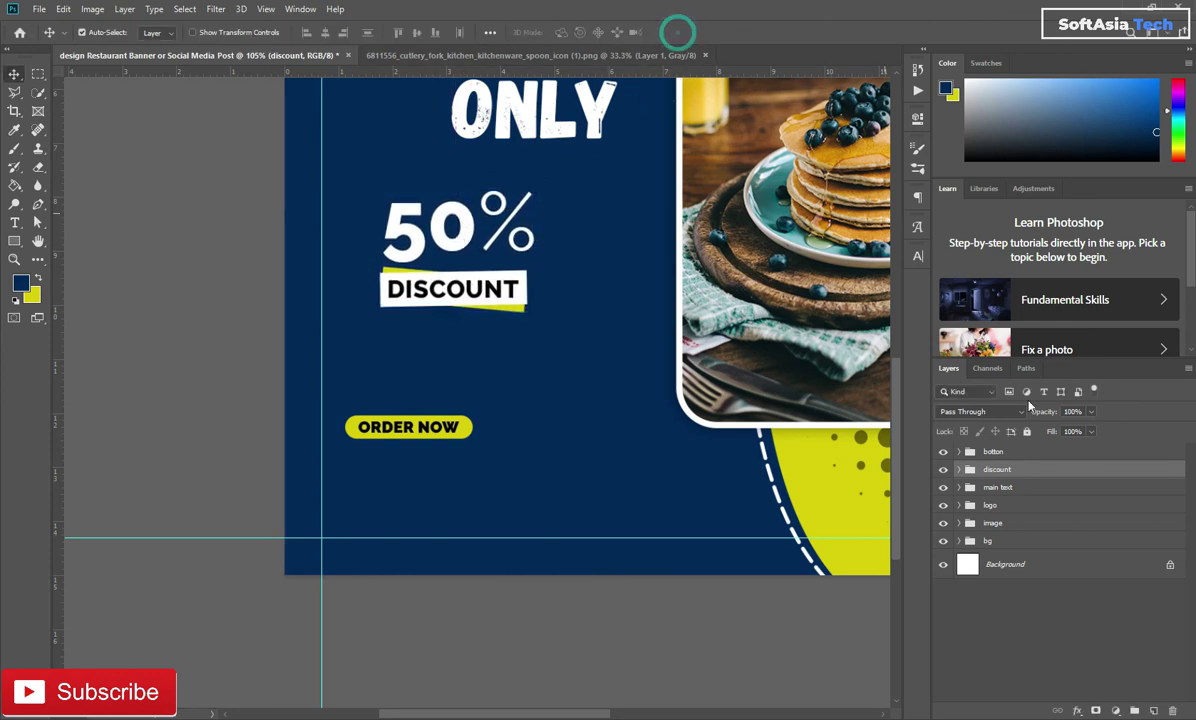
# Shift the botton group slightly right and down.
pyautogui.click(1022, 451)
pyautogui.hotkey('ctrl', 't')
pyautogui.moveTo(391, 428); pyautogui.dragTo(411, 442)
pyautogui.click(688, 33)
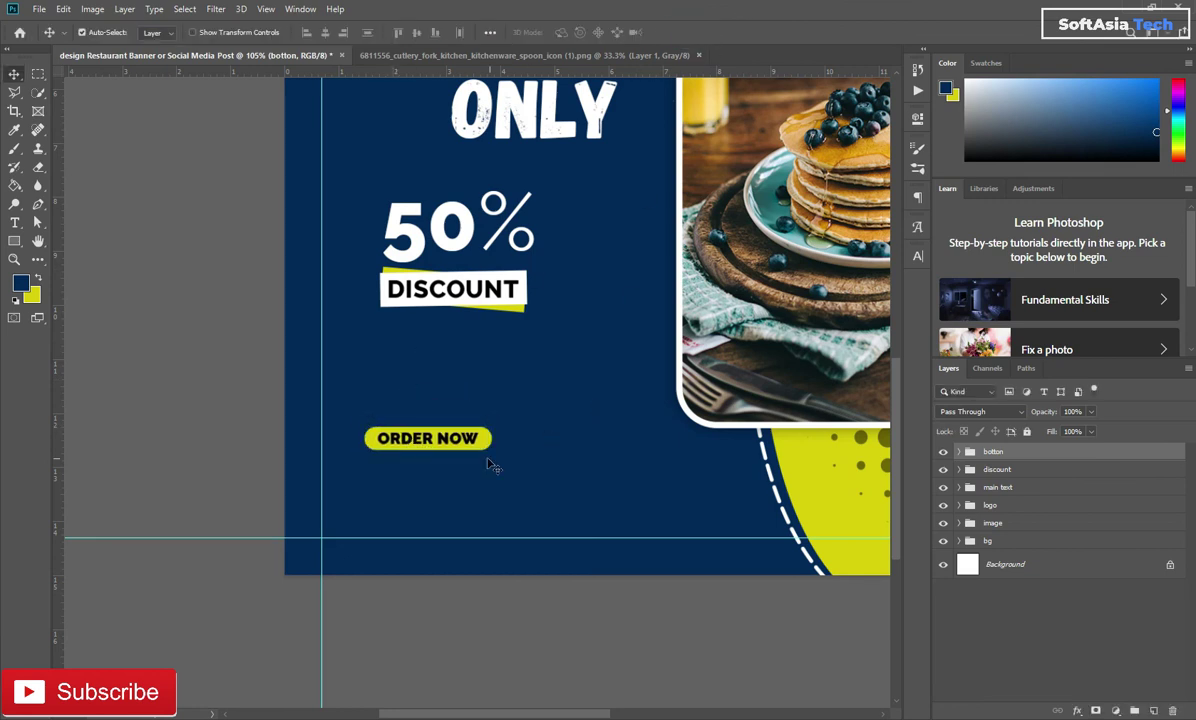
pyautogui.scroll(2, 445, 476)
pyautogui.scroll(1, 395, 515)
pyautogui.scroll(2, 406, 480)
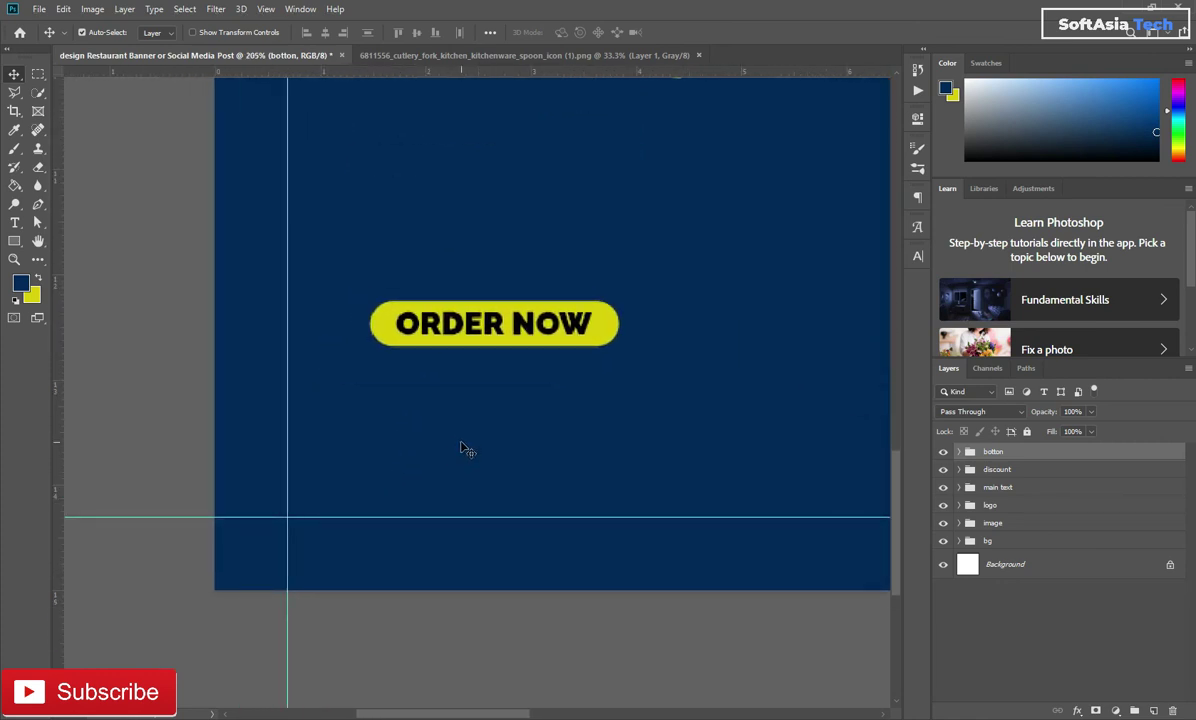
# Add the restaurant's phone number below the ORDER NOW button in white.
pyautogui.press('t')
pyautogui.click(375, 420)
pyautogui.press('BackSpace')
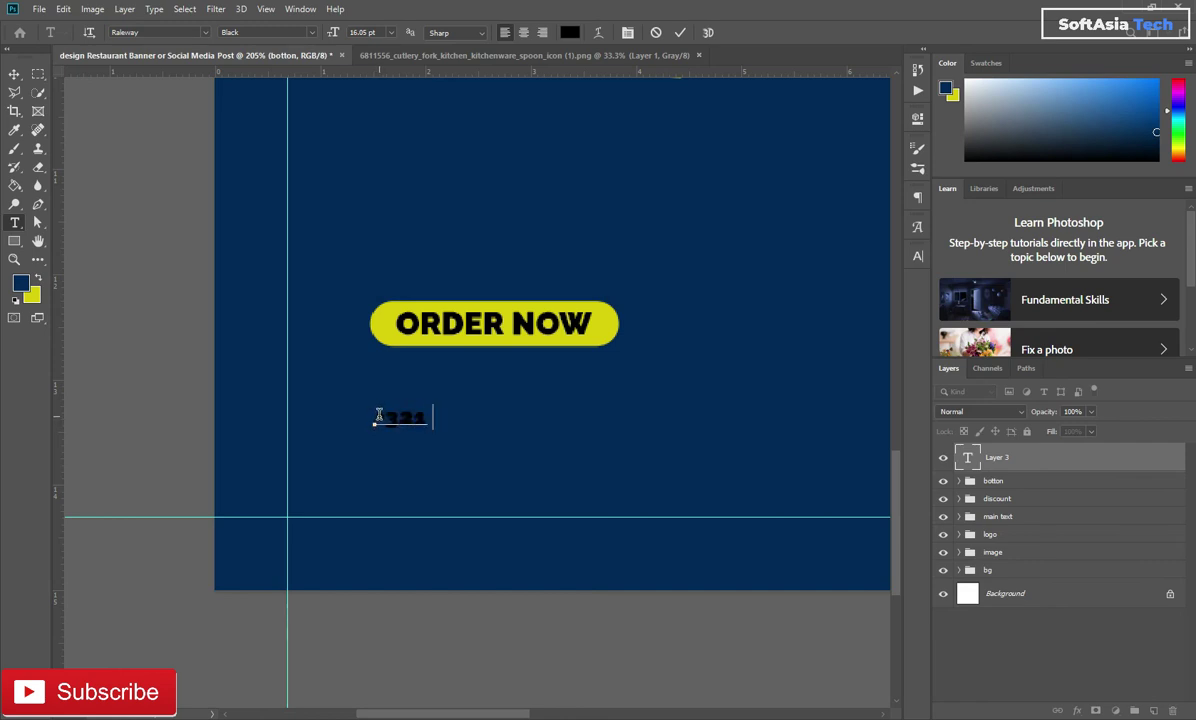
pyautogui.write('654 7890')
pyautogui.click(1020, 459)
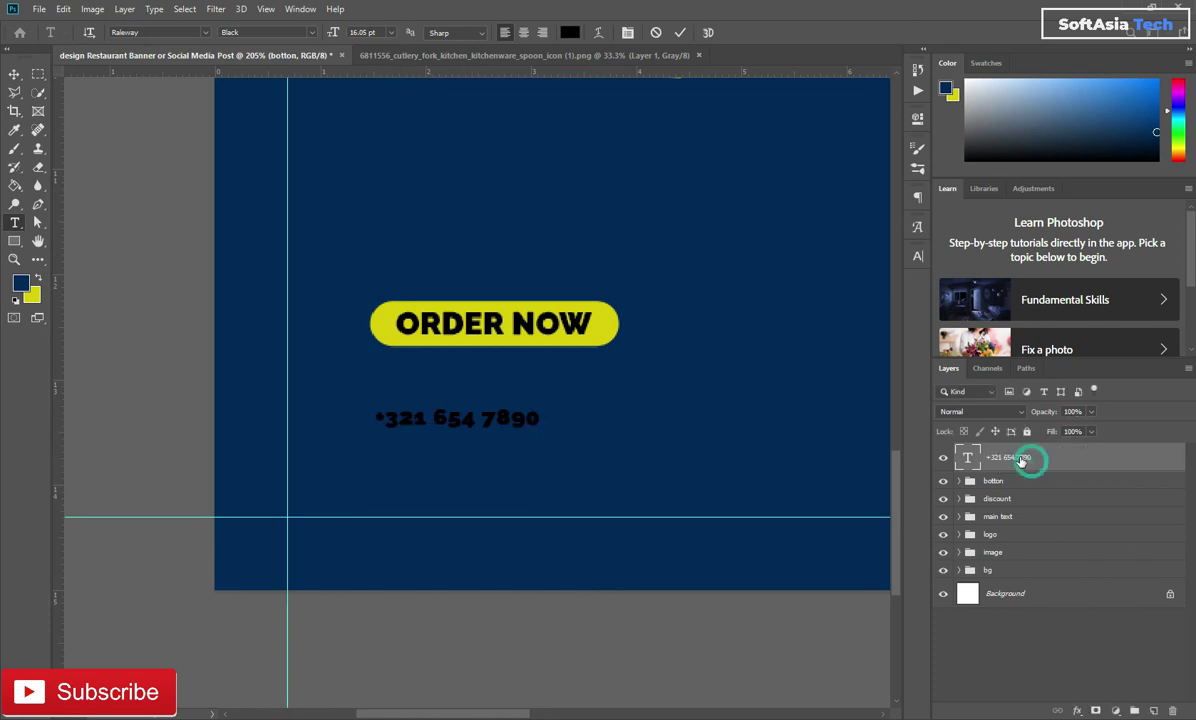
pyautogui.click(570, 33)
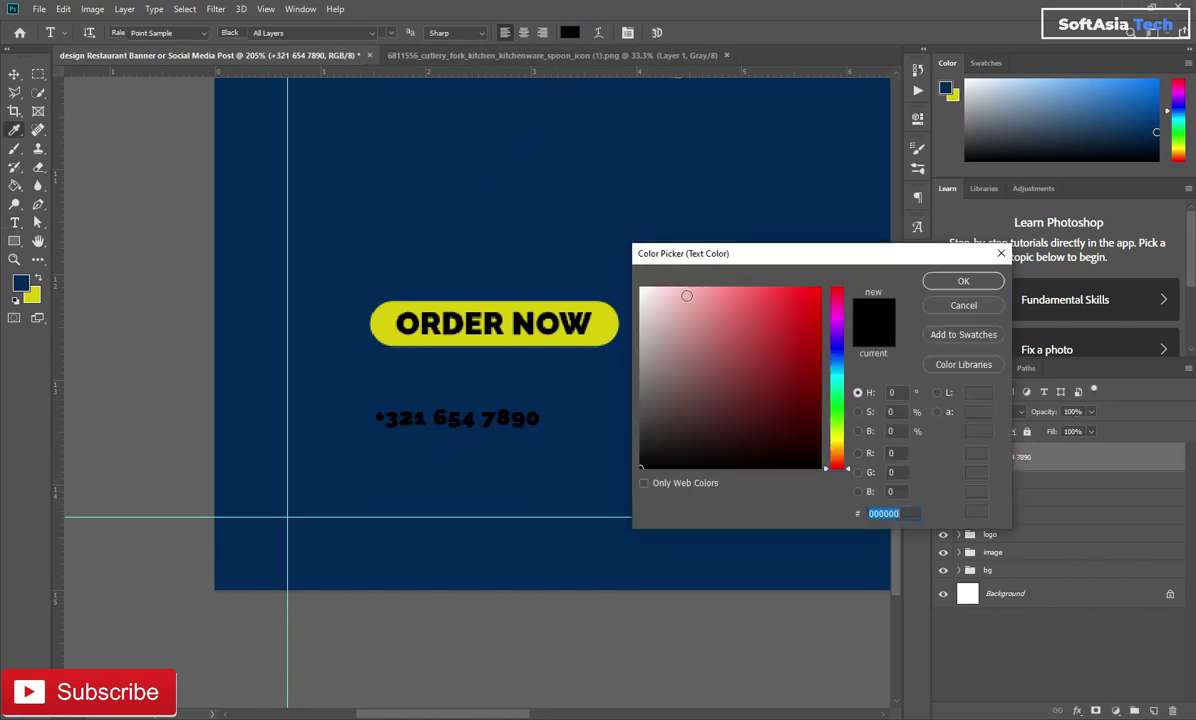
pyautogui.click(684, 294)
pyautogui.click(940, 280)
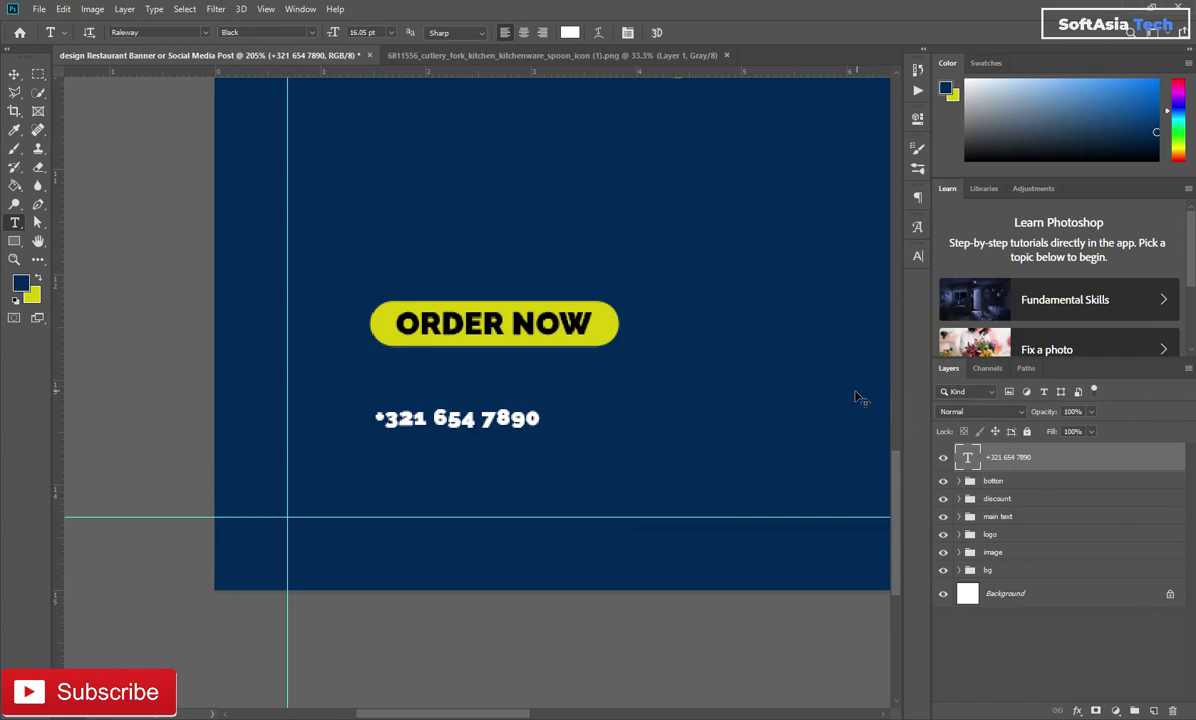
# Enlarge the phone number to about 168% and move it lower.
pyautogui.hotkey('ctrl', 't')
pyautogui.moveTo(545, 406); pyautogui.dragTo(592, 402)
pyautogui.moveTo(524, 428)
pyautogui.mouseDown()
pyautogui.moveTo(531, 459)
pyautogui.moveTo(519, 469)
pyautogui.mouseUp()
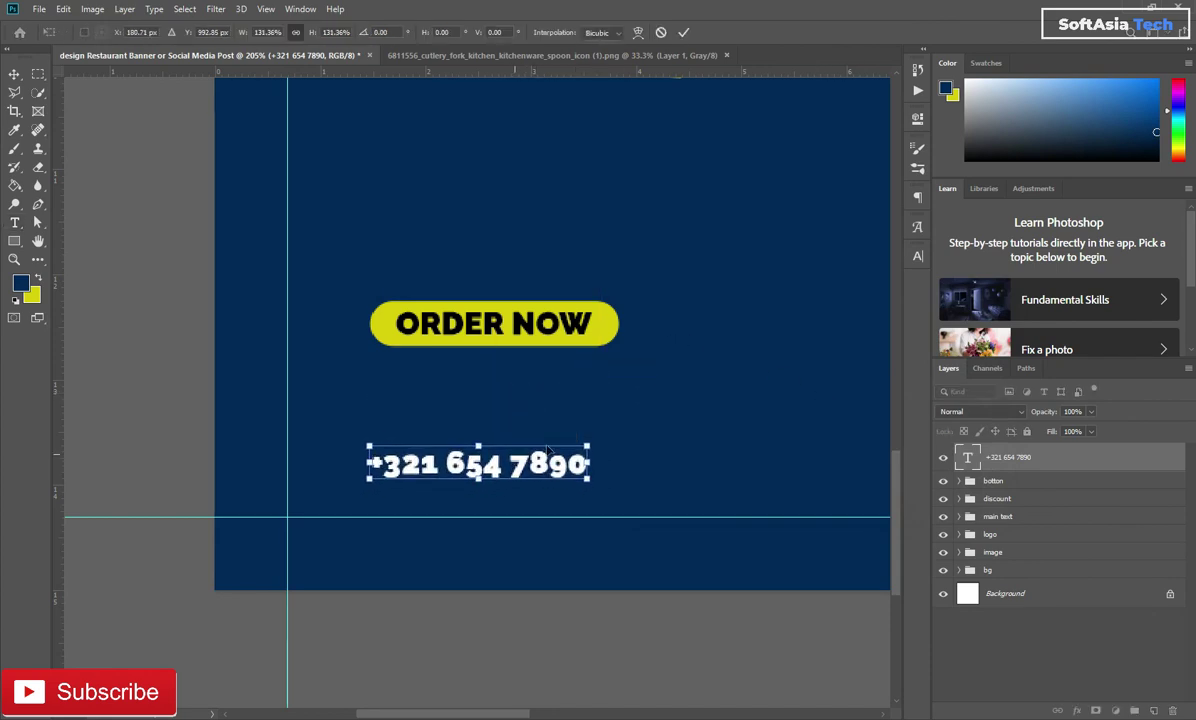
pyautogui.moveTo(591, 441); pyautogui.dragTo(652, 433)
pyautogui.moveTo(579, 452); pyautogui.dragTo(569, 454)
pyautogui.click(685, 33)
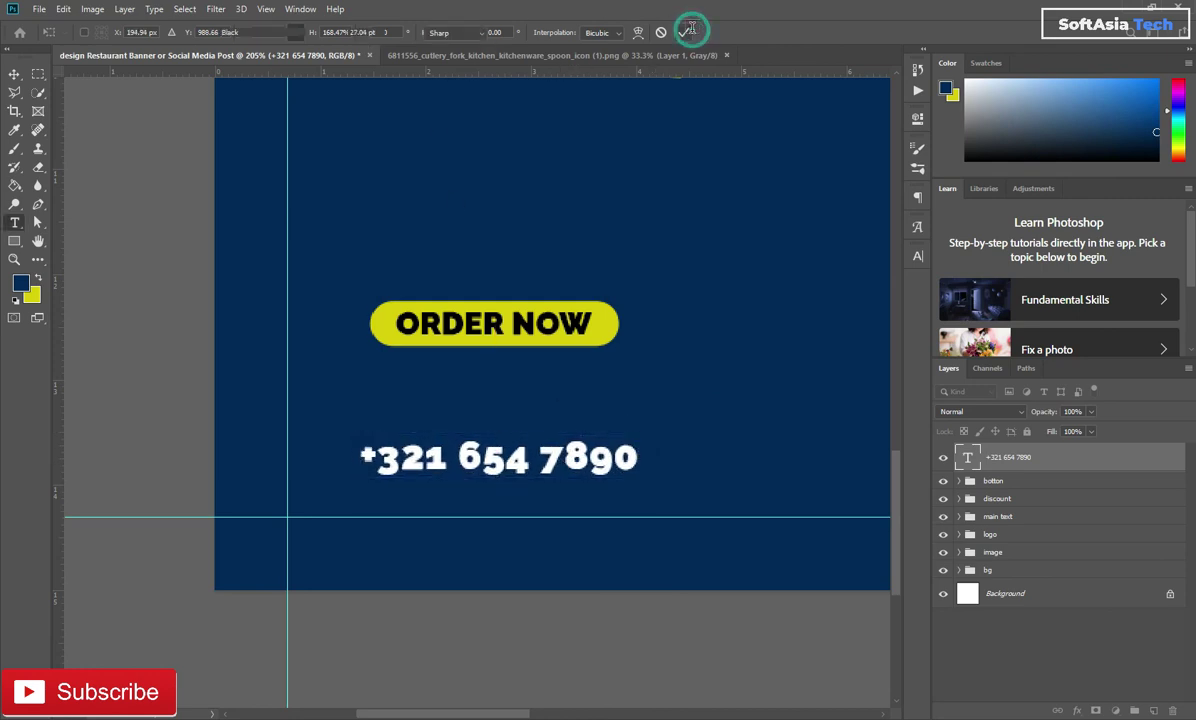
# Centre the phone number horizontally under the ORDER NOW button and nudge it up.
pyautogui.click(958, 481)
pyautogui.keyDown('ctrl'); pyautogui.click(972, 497); pyautogui.keyUp('ctrl')
pyautogui.press('v')
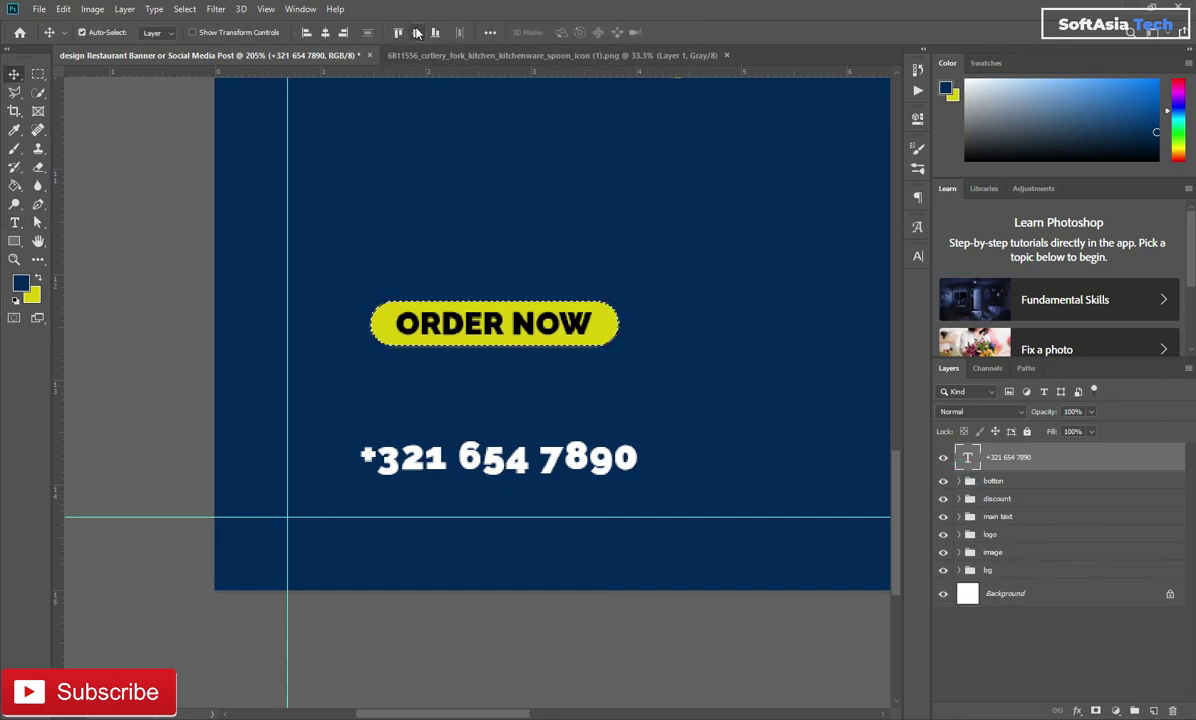
pyautogui.click(325, 32)
pyautogui.hotkey('ctrl', 'z')
pyautogui.click(325, 32)
pyautogui.hotkey('ctrl', 'd')
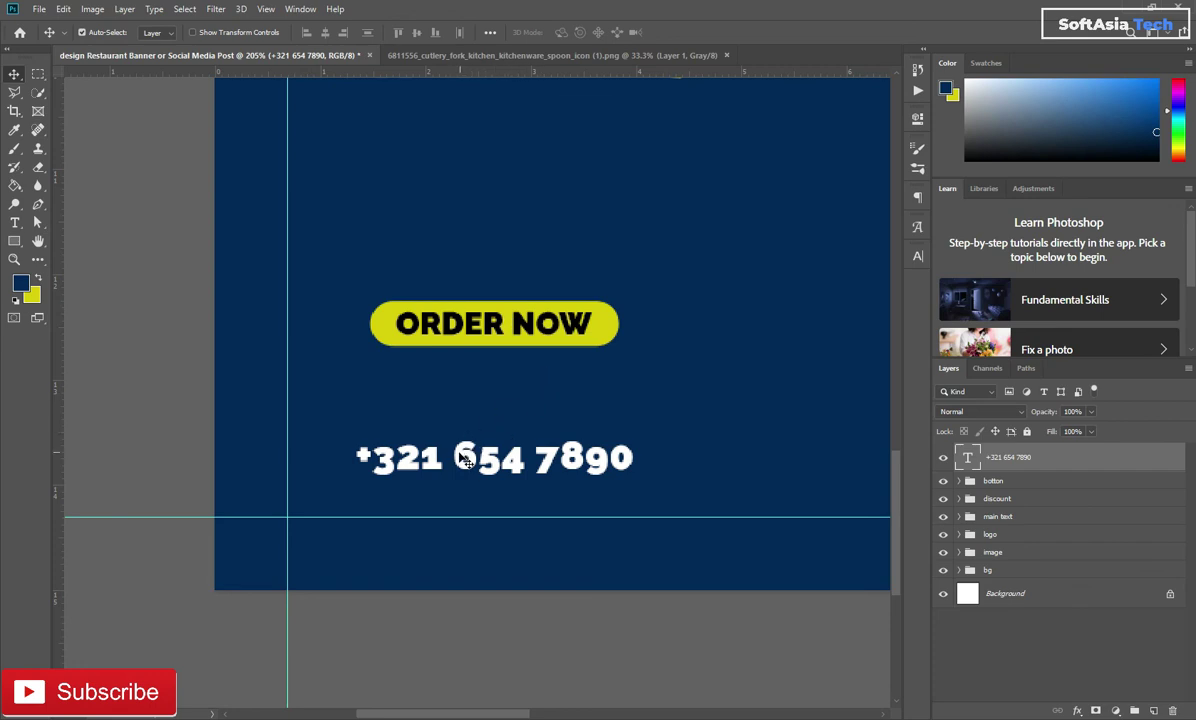
pyautogui.moveTo(461, 458); pyautogui.dragTo(461, 455)
pyautogui.press('t')
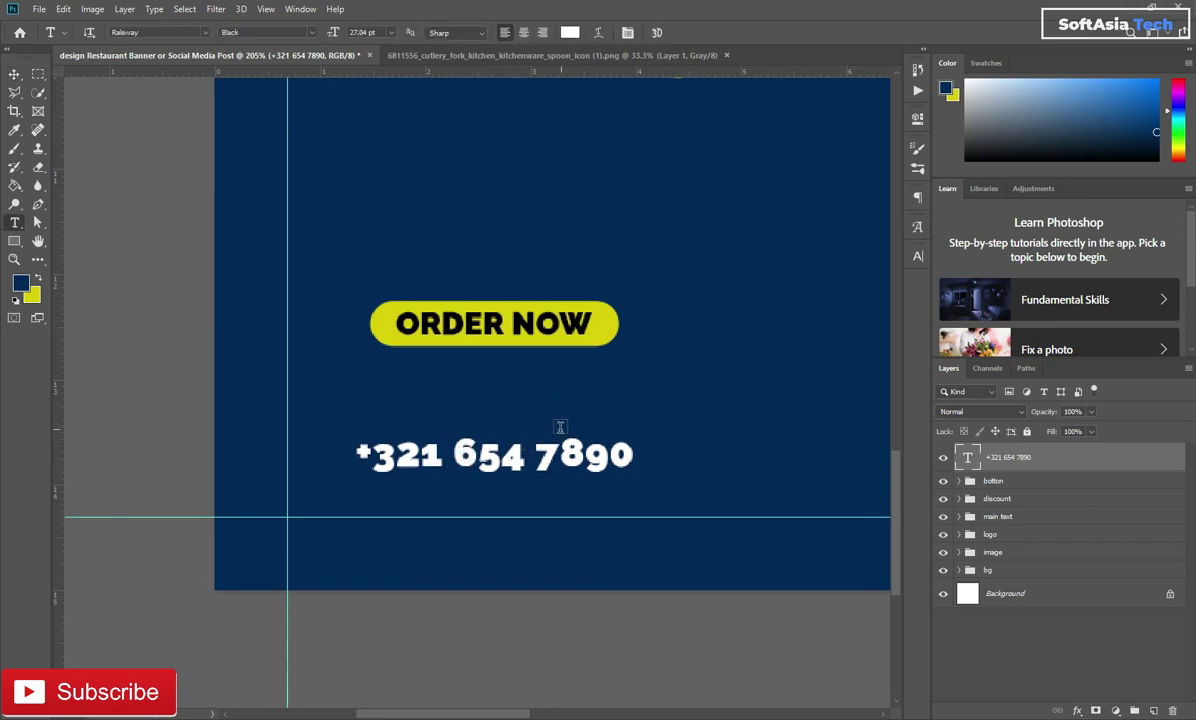
pyautogui.click(384, 505)
pyautogui.press('BackSpace')
pyautogui.write('www')
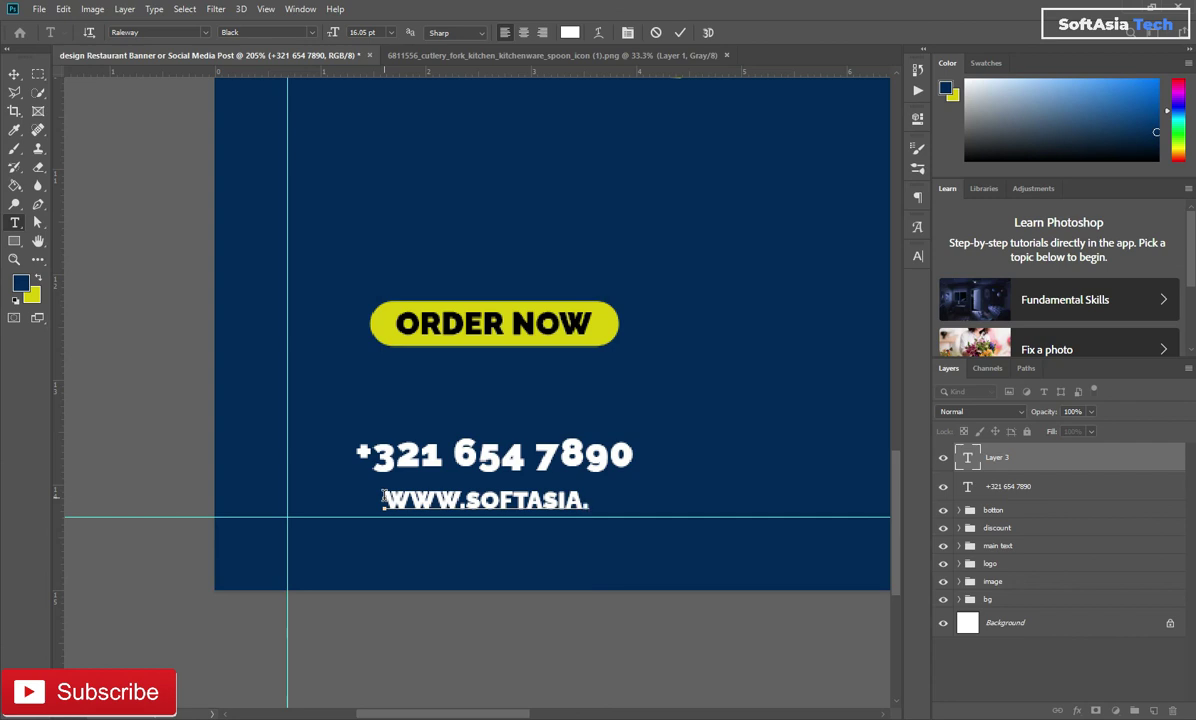
pyautogui.write('om')
pyautogui.click(1066, 469)
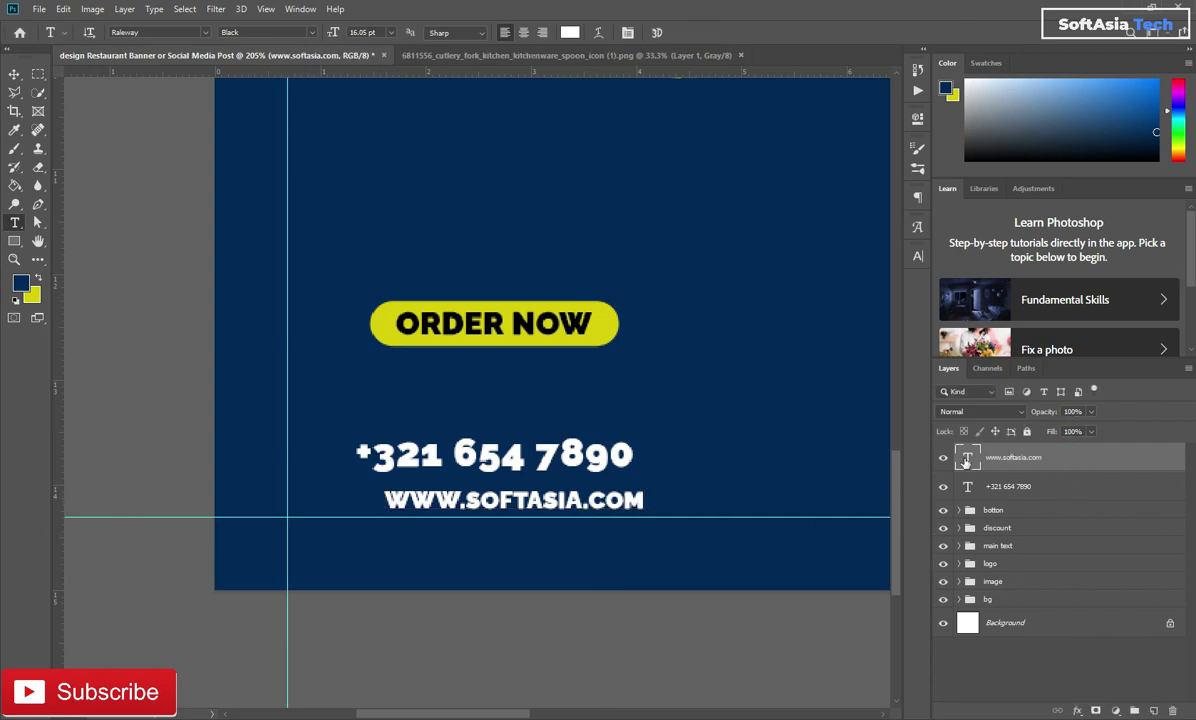
# Set the website text to Medium weight with tracking 100.
pyautogui.click(917, 256)
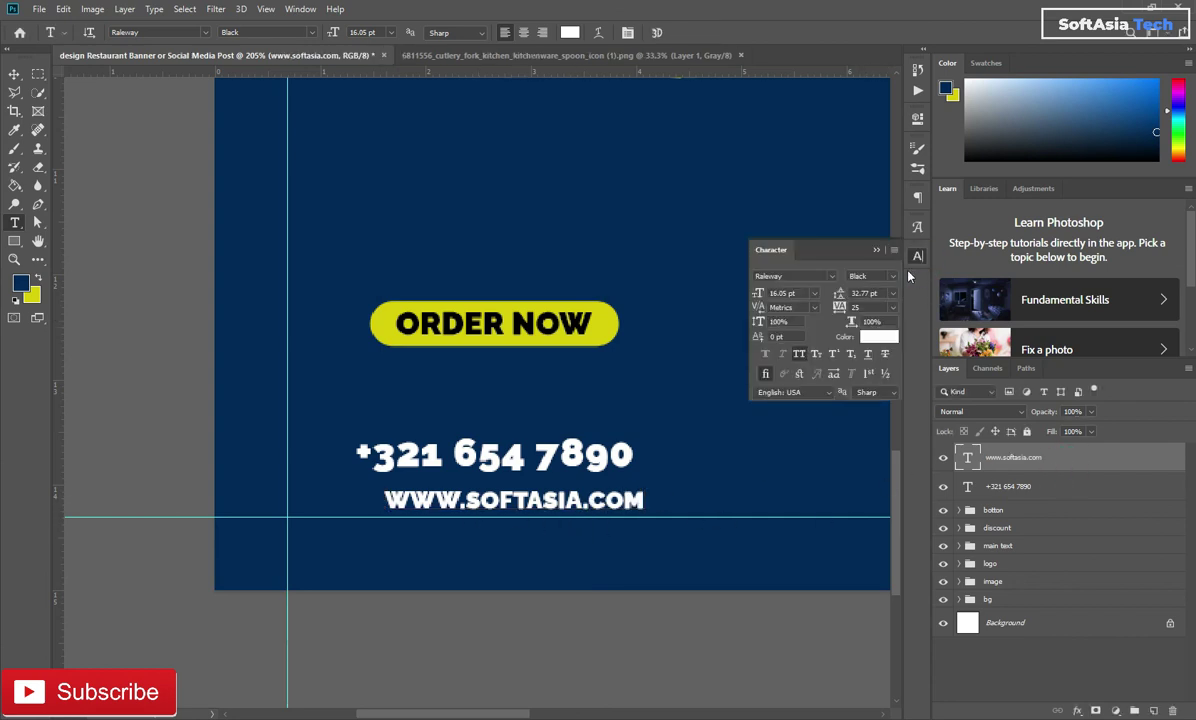
pyautogui.click(891, 276)
pyautogui.click(925, 340)
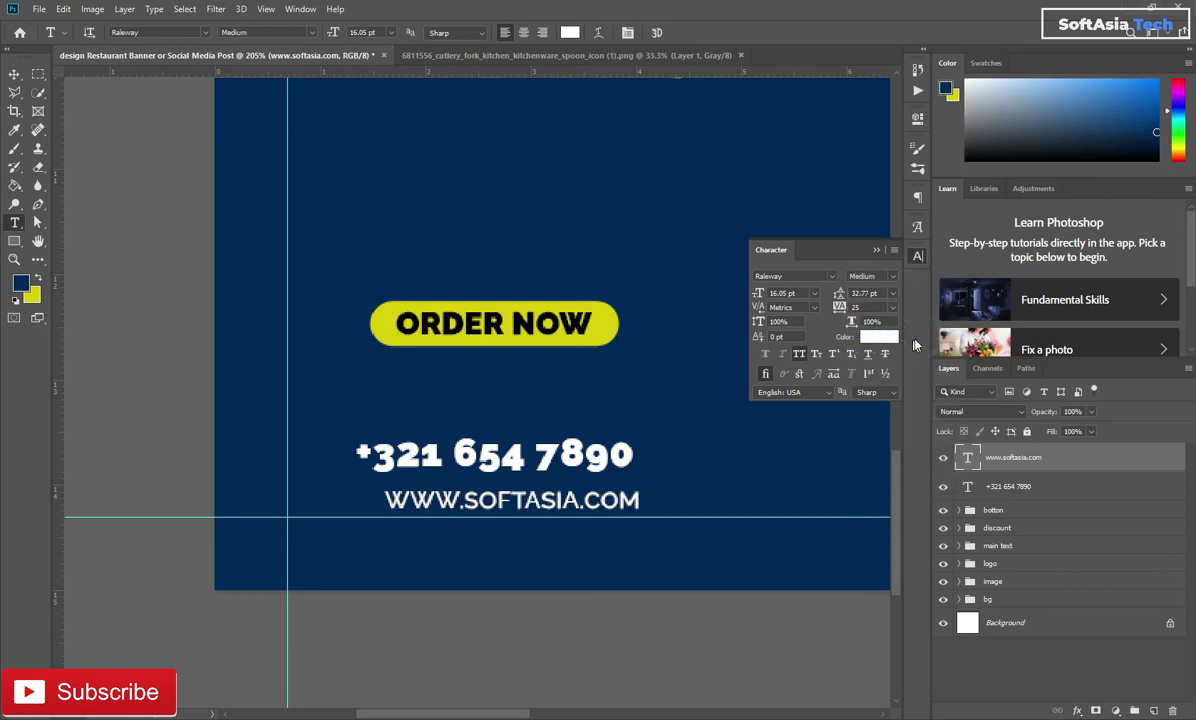
pyautogui.click(893, 308)
pyautogui.click(865, 443)
pyautogui.click(895, 308)
pyautogui.click(867, 464)
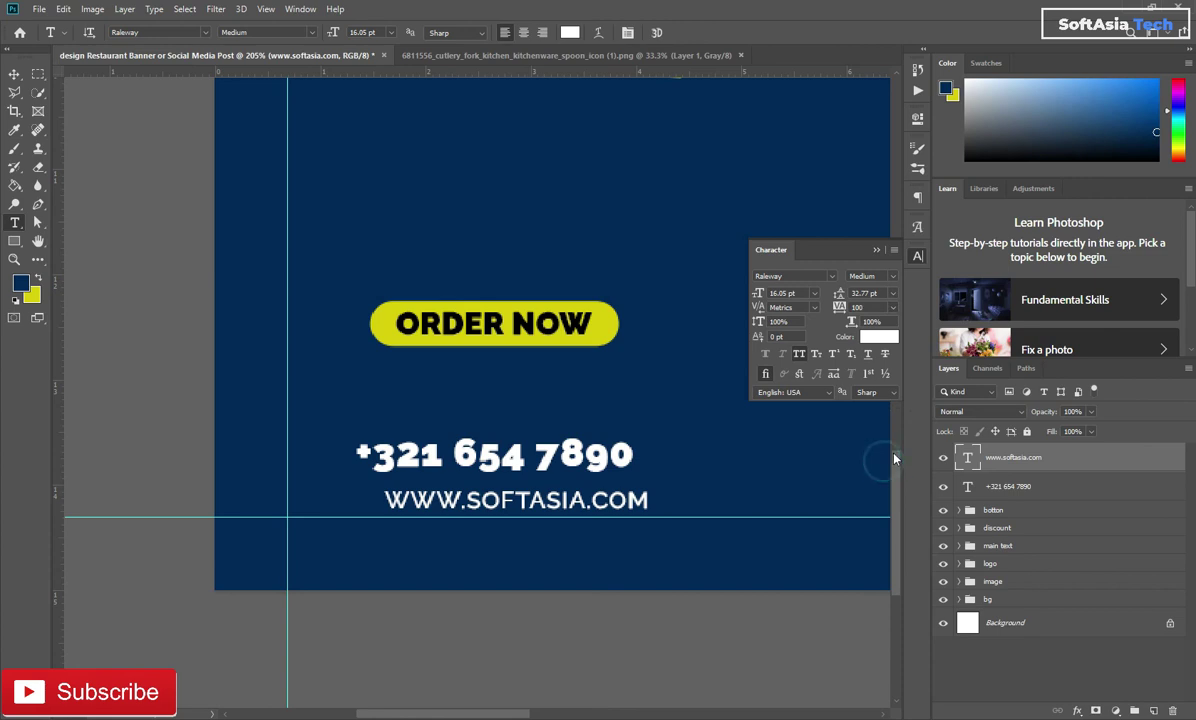
pyautogui.click(885, 249)
pyautogui.hotkey('ctrl', 't')
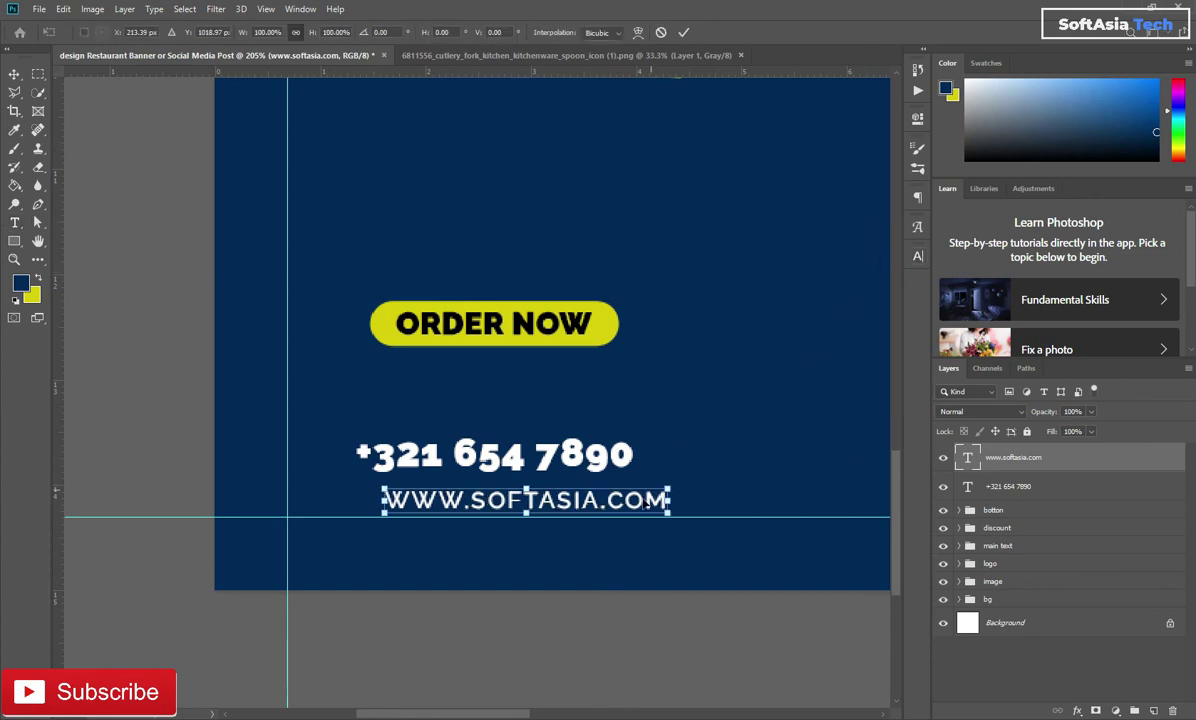
pyautogui.moveTo(669, 488); pyautogui.dragTo(539, 509)
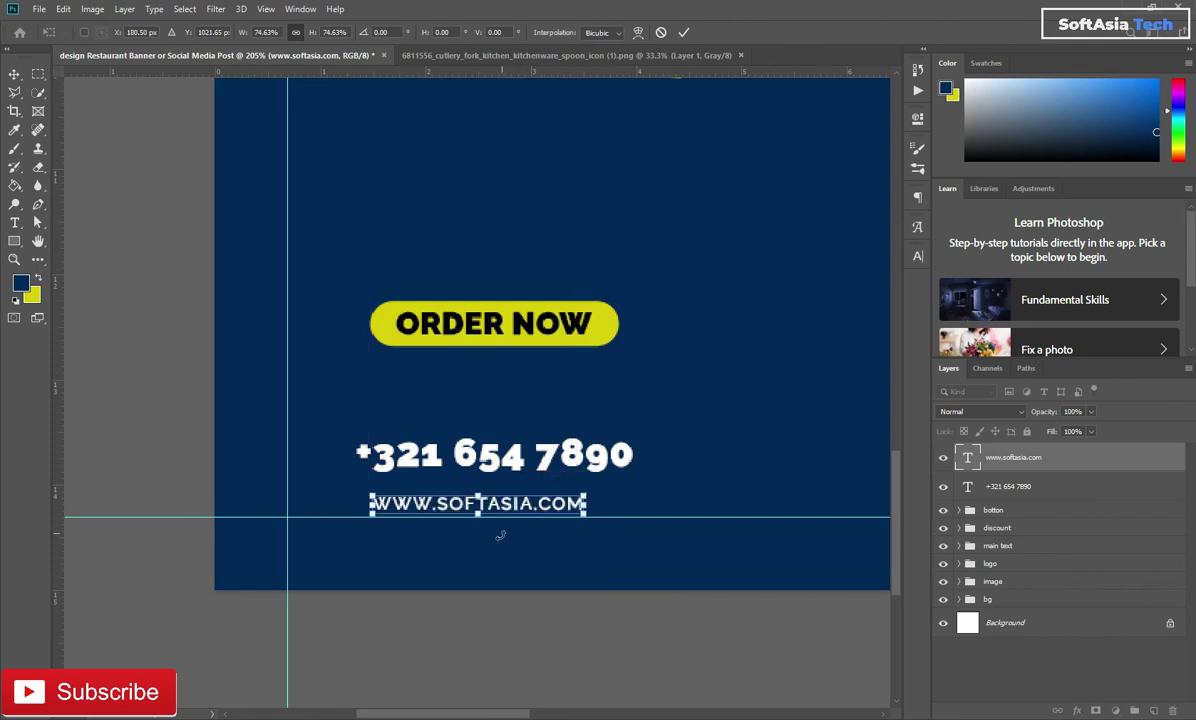
pyautogui.click(685, 33)
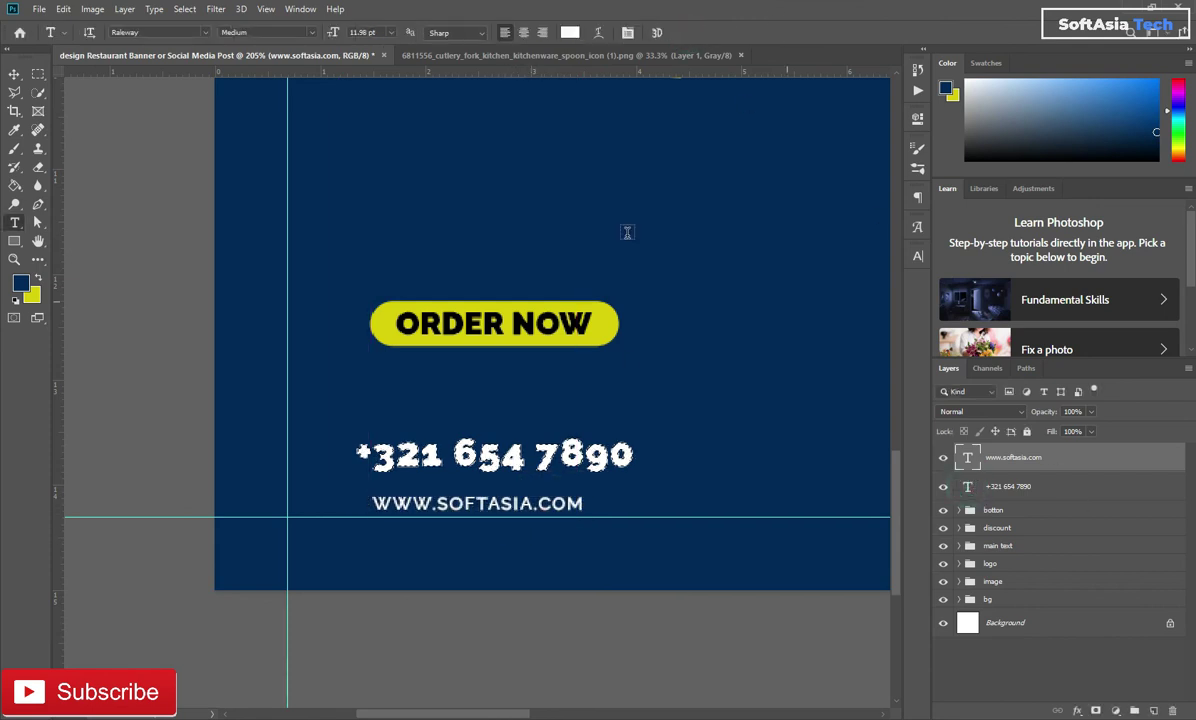
pyautogui.press('v')
pyautogui.click(325, 32)
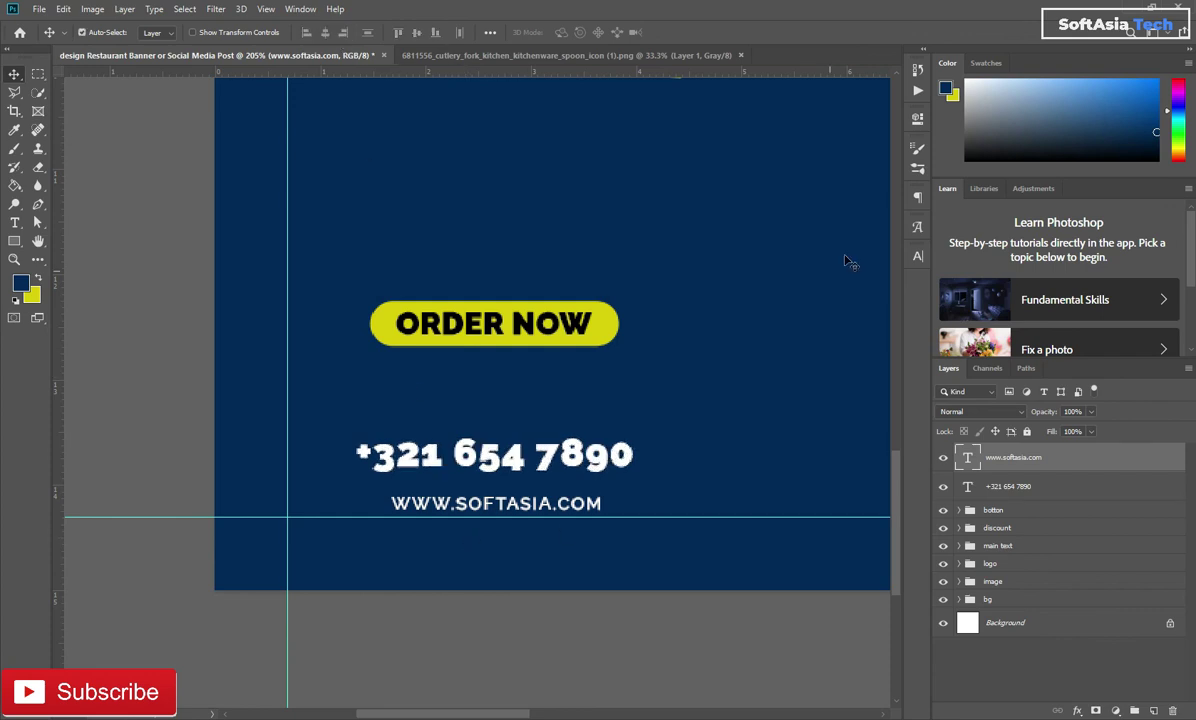
# Widen the website line's tracking to 200 and re-centre it under the phone number.
pyautogui.click(918, 257)
pyautogui.click(880, 276)
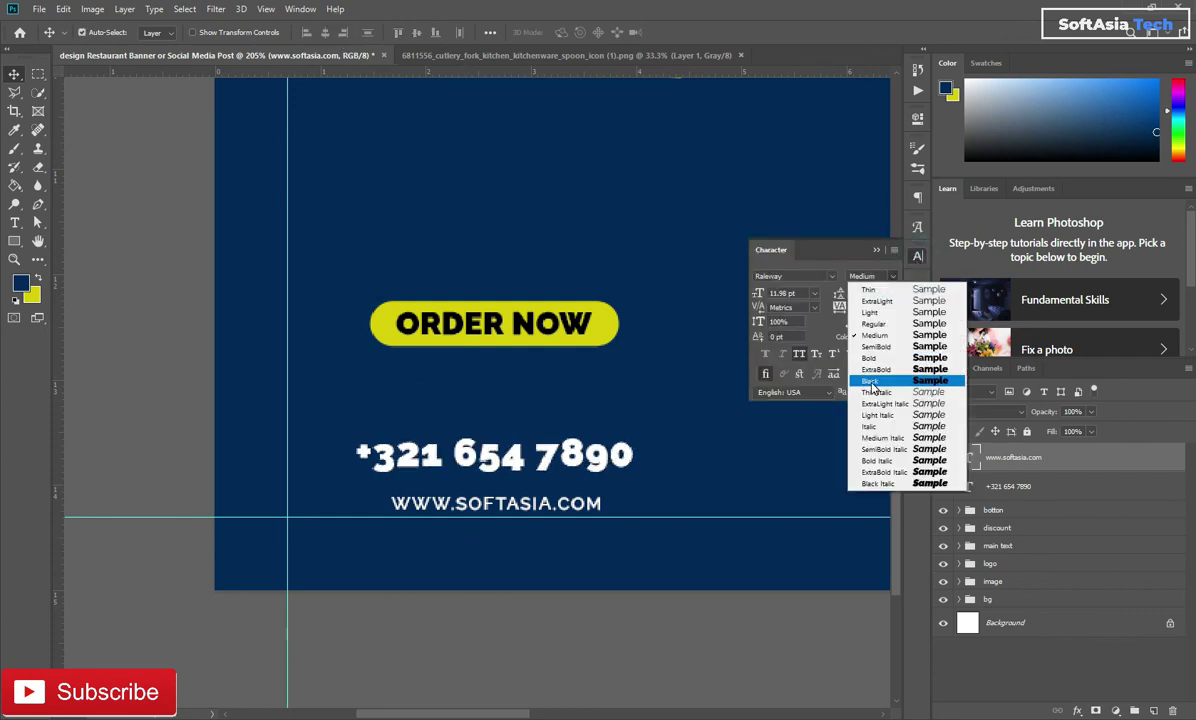
pyautogui.click(814, 249)
pyautogui.click(893, 307)
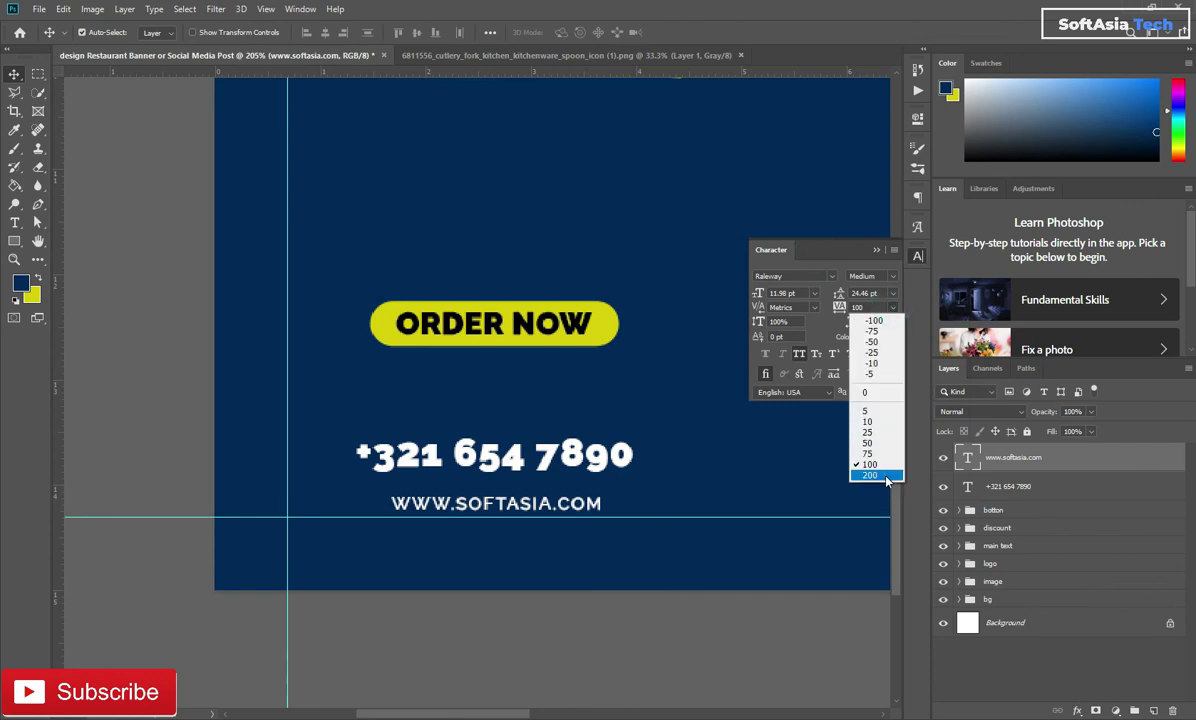
pyautogui.click(870, 462)
pyautogui.click(877, 251)
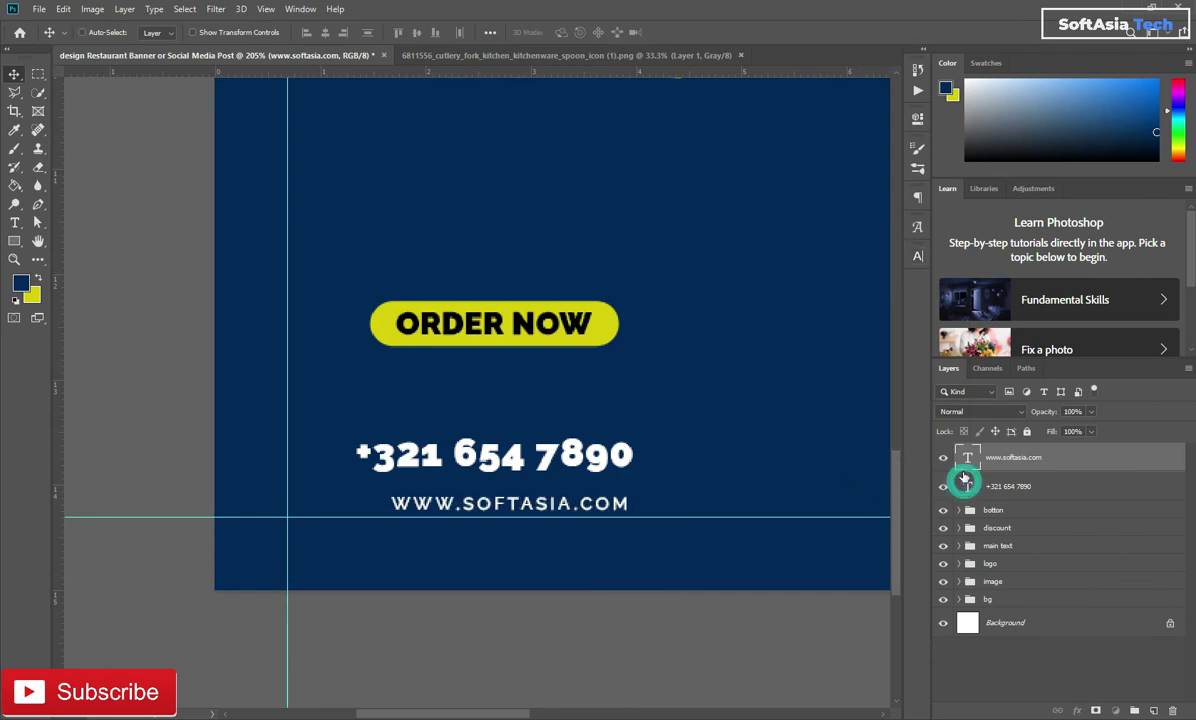
pyautogui.click(325, 32)
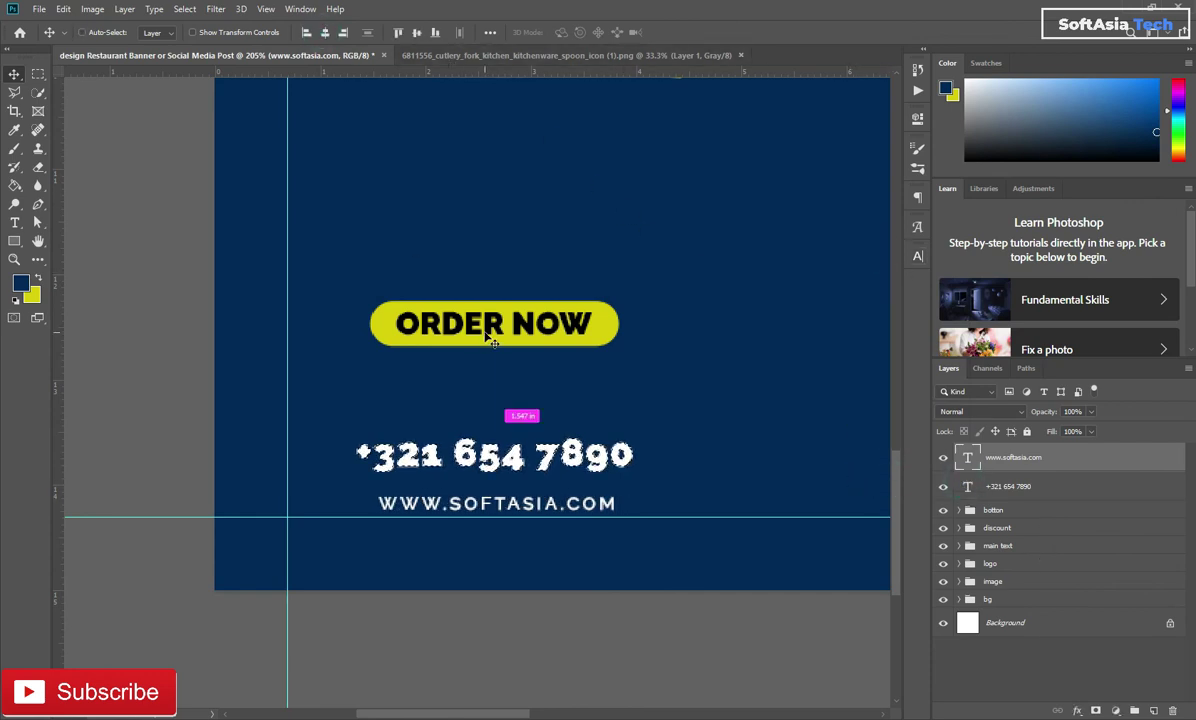
# Group the phone number and website text layers into an 'info' group.
pyautogui.hotkey('ctrl', '0')
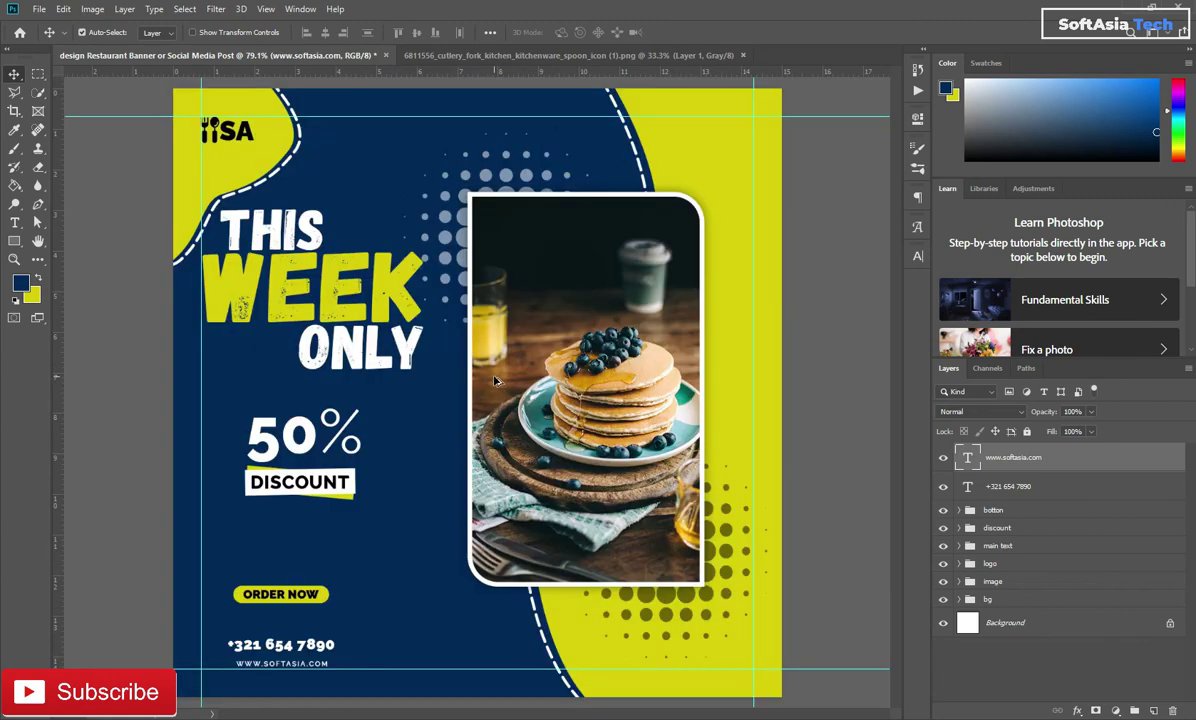
pyautogui.keyDown('alt'); pyautogui.scroll(1, 385, 497); pyautogui.keyUp('alt')
pyautogui.keyDown('alt'); pyautogui.scroll(1, 423, 498); pyautogui.keyUp('alt')
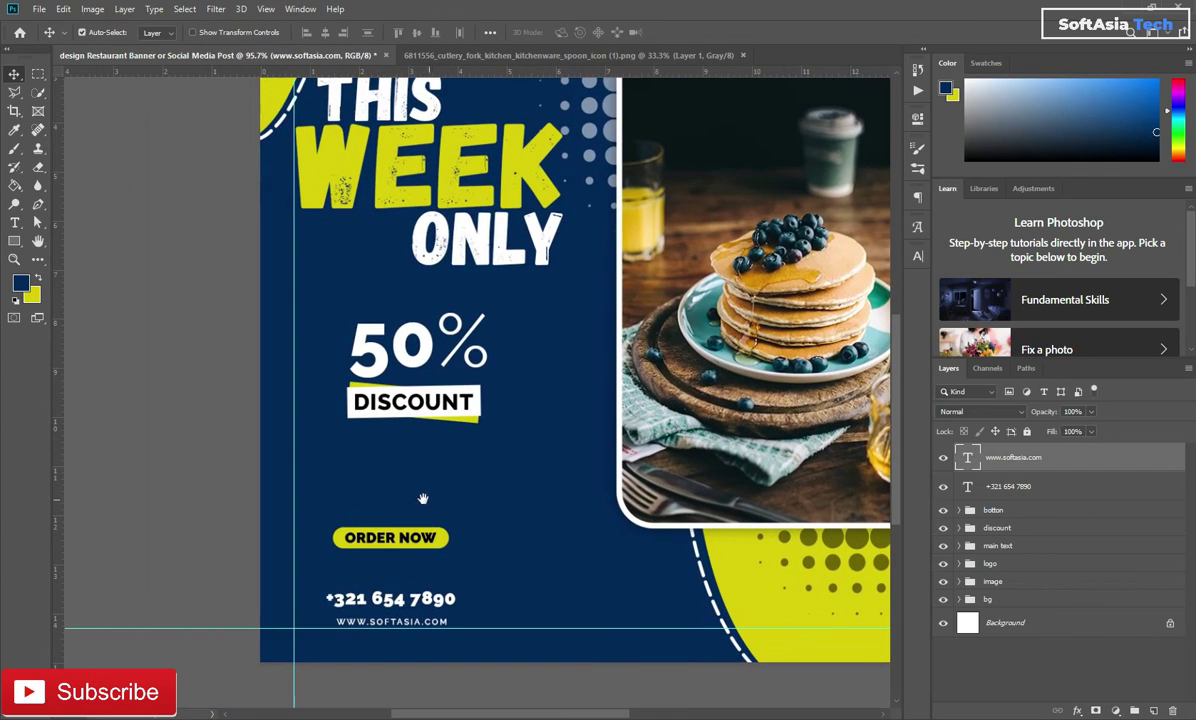
pyautogui.keyDown('alt'); pyautogui.scroll(2, 366, 595); pyautogui.keyUp('alt')
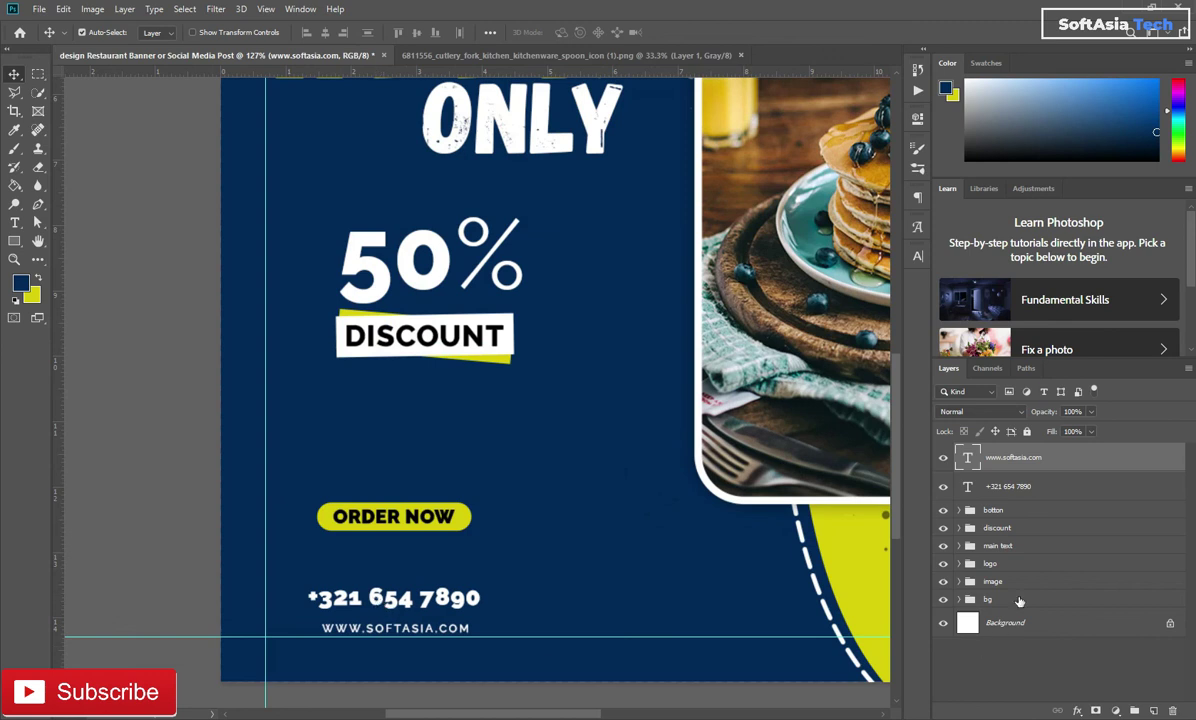
pyautogui.keyDown('shift'); pyautogui.click(1042, 488); pyautogui.keyUp('shift')
pyautogui.hotkey('ctrl', 'g')
pyautogui.write('info')
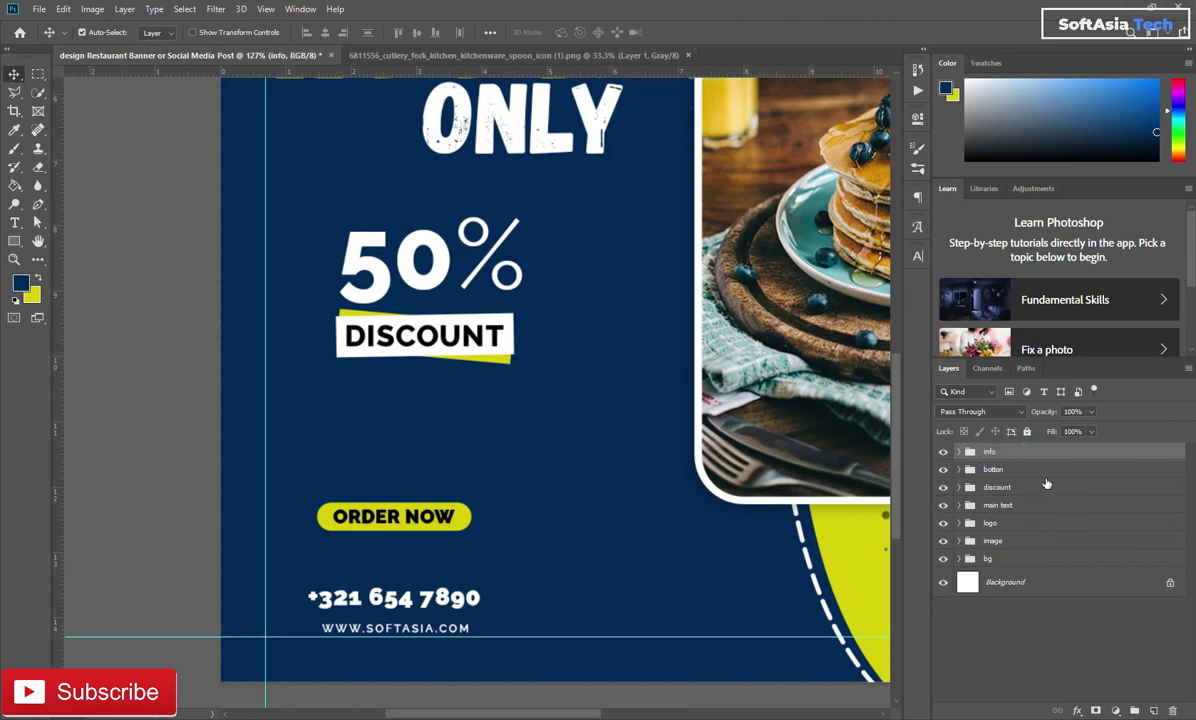
# Move the ORDER NOW button group slightly lower.
pyautogui.click(1036, 470)
pyautogui.hotkey('ctrl', 't')
pyautogui.moveTo(395, 516); pyautogui.dragTo(403, 549)
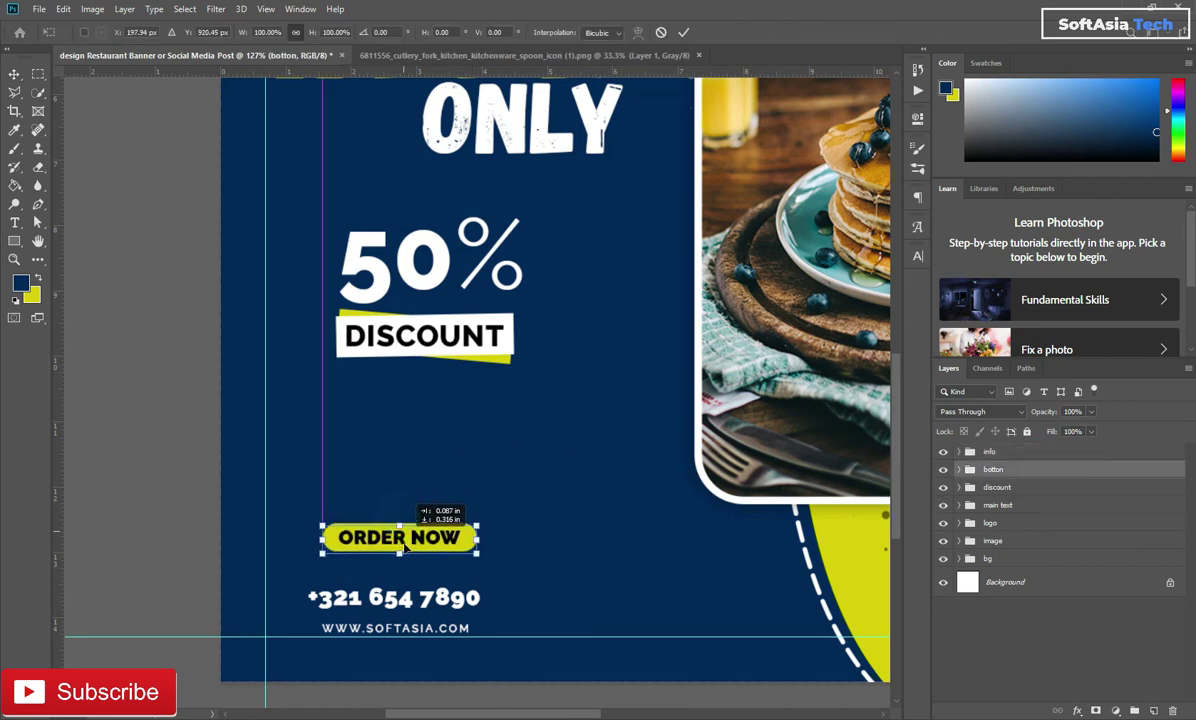
pyautogui.click(683, 32)
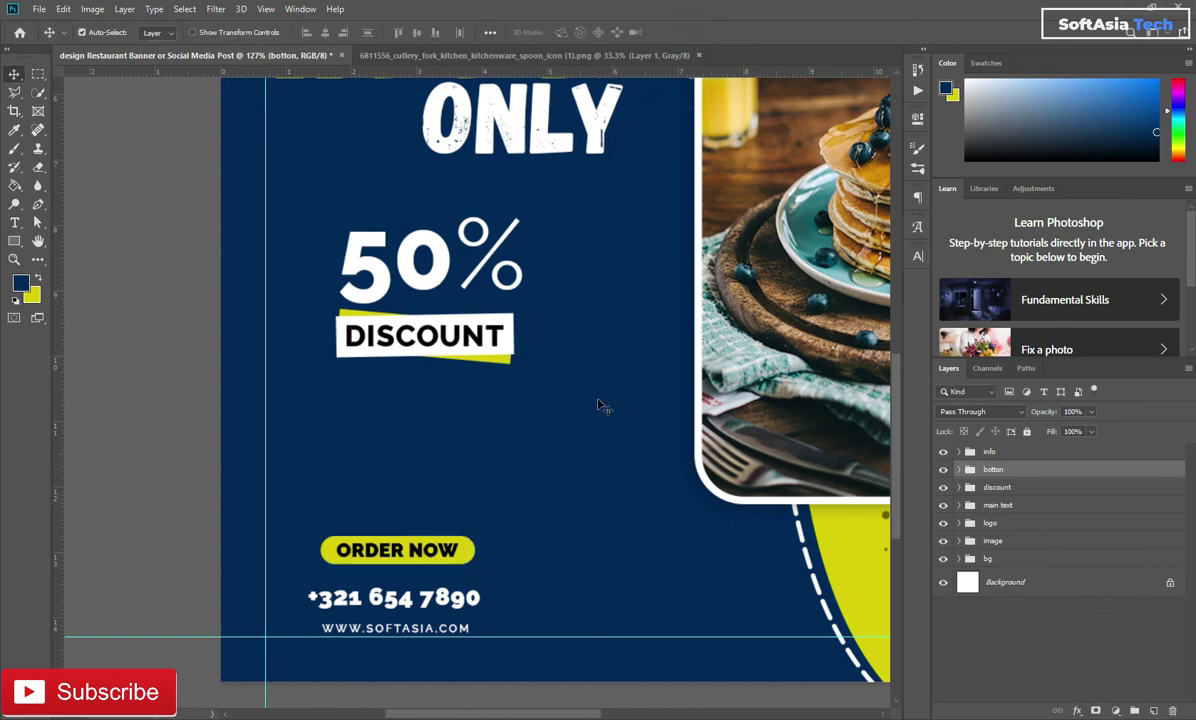
# Move the 50% DISCOUNT badge lower, fit the banner in view, and hide guides.
pyautogui.click(990, 488)
pyautogui.hotkey('ctrl', 't')
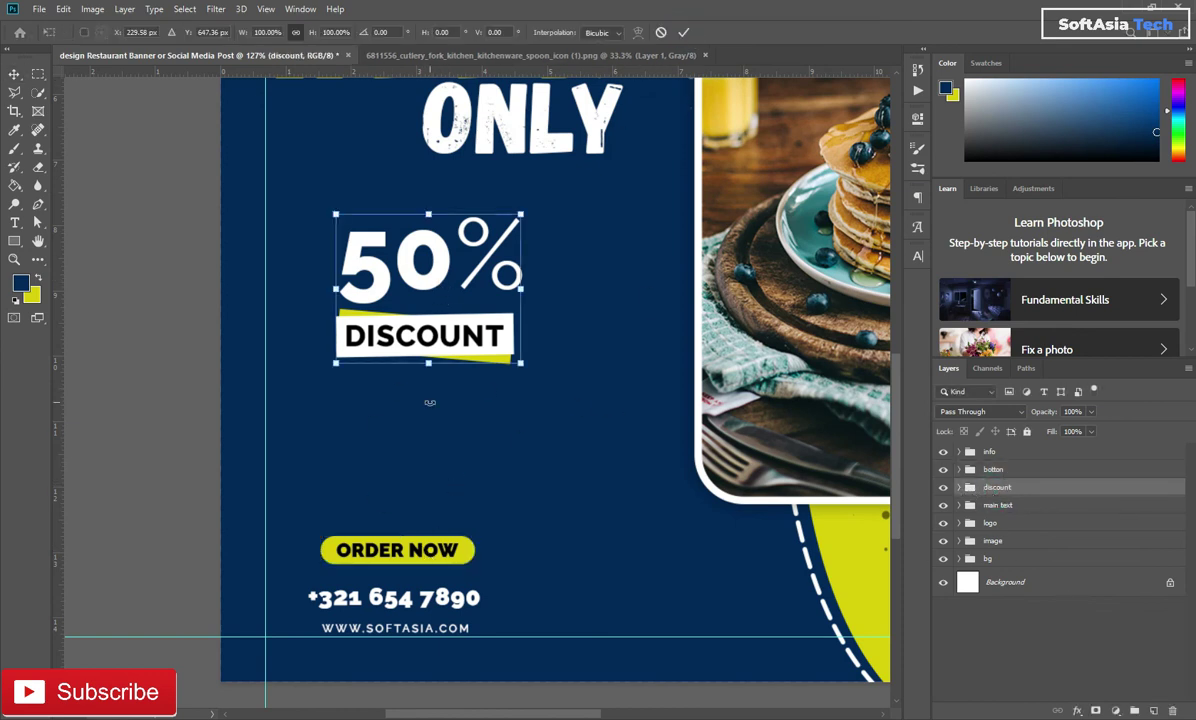
pyautogui.moveTo(417, 291); pyautogui.dragTo(399, 359)
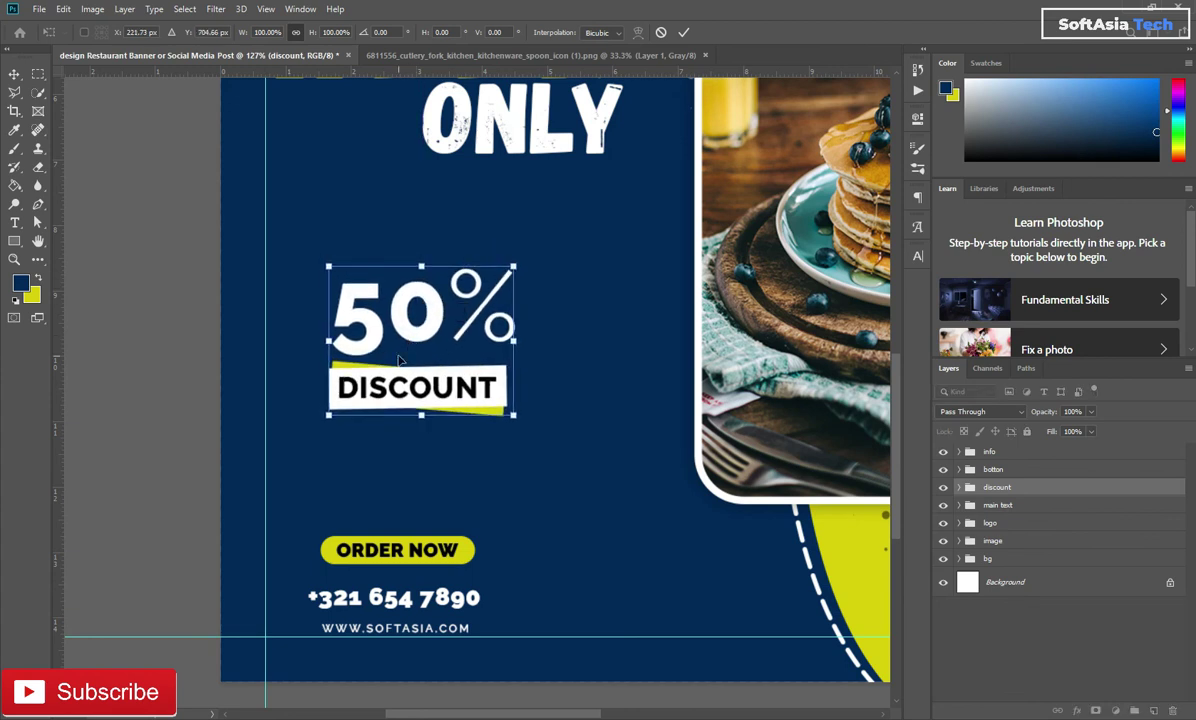
pyautogui.press('Down')
pyautogui.press('Down')
pyautogui.press('Down')
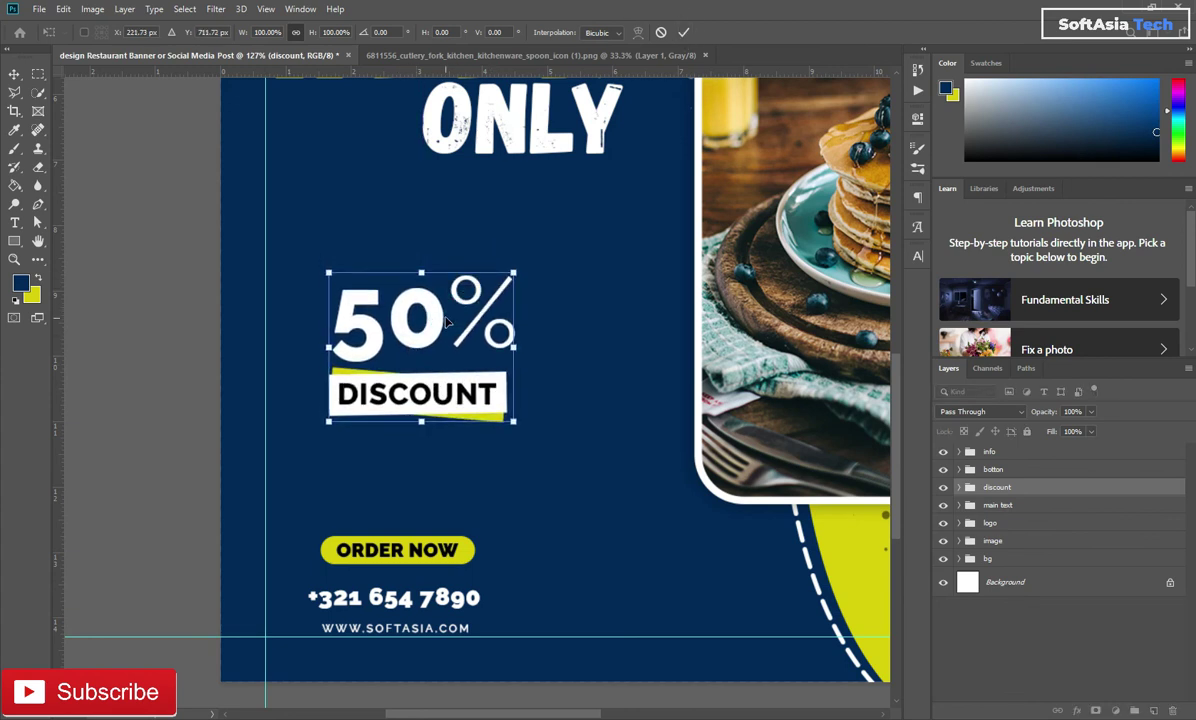
pyautogui.press('Return')
pyautogui.hotkey('ctrl', '0')
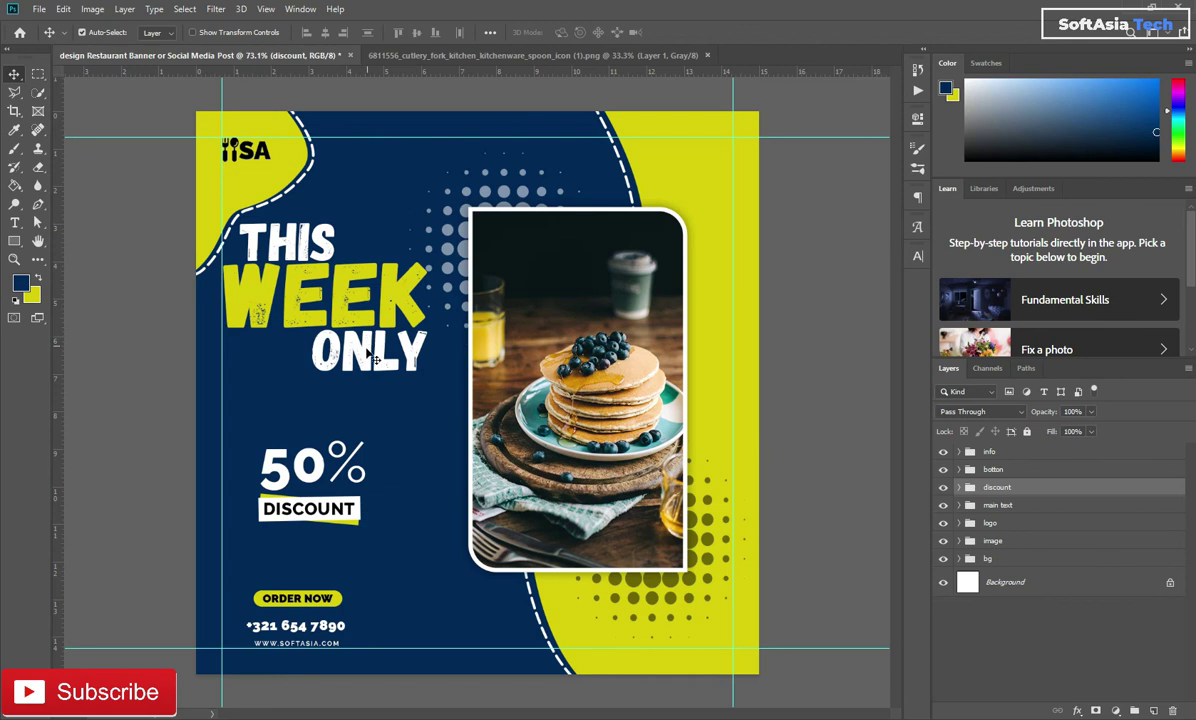
pyautogui.hotkey('ctrl', ';')
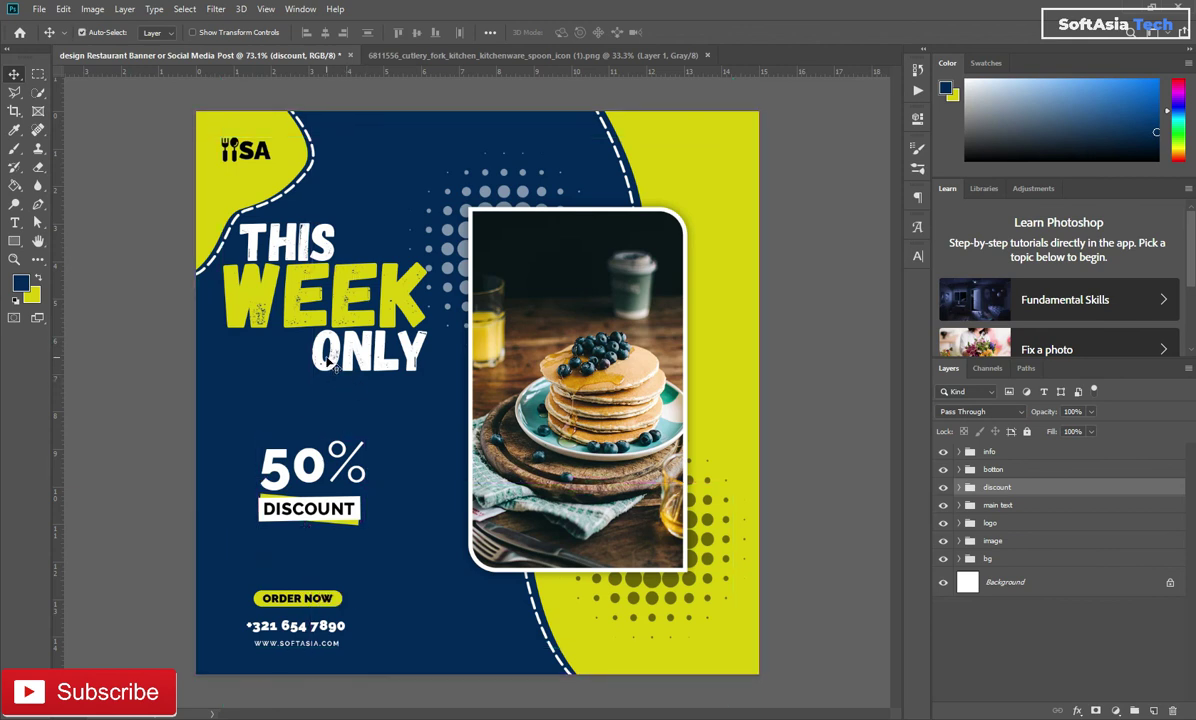
# Change the ORDER NOW text's font to Montserrat Black.
pyautogui.scroll(2, 325, 362)
pyautogui.scroll(-3, 333, 364)
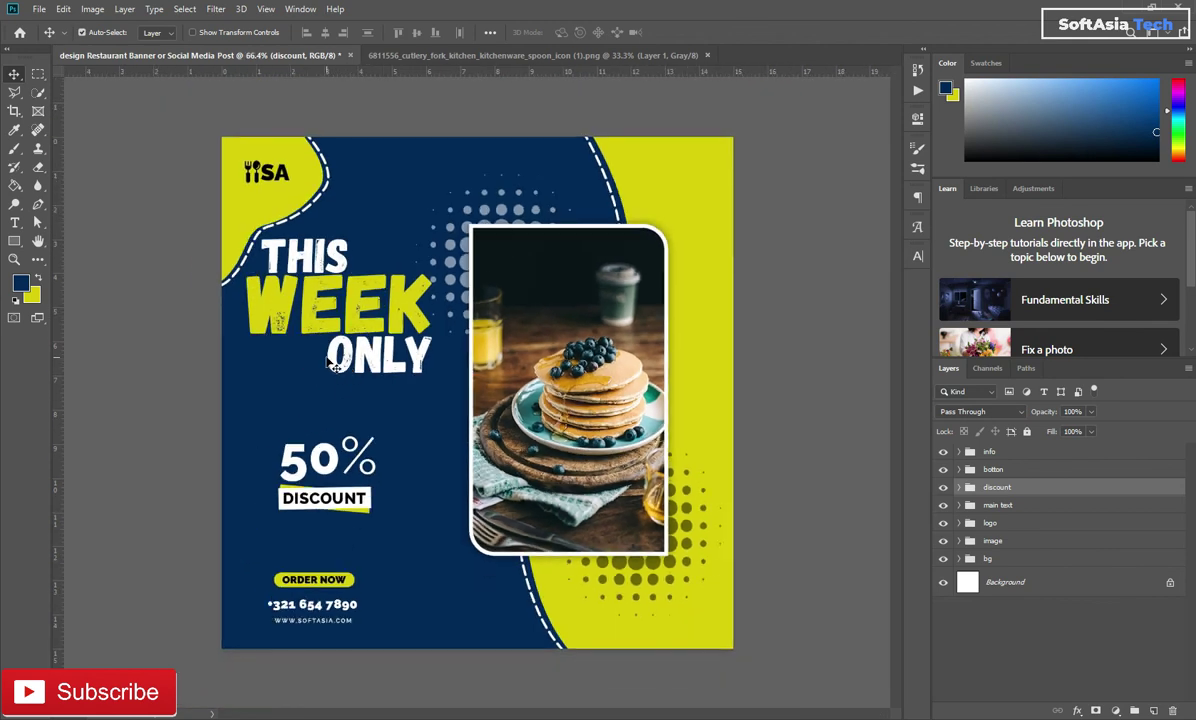
pyautogui.scroll(5, 284, 636)
pyautogui.click(296, 592)
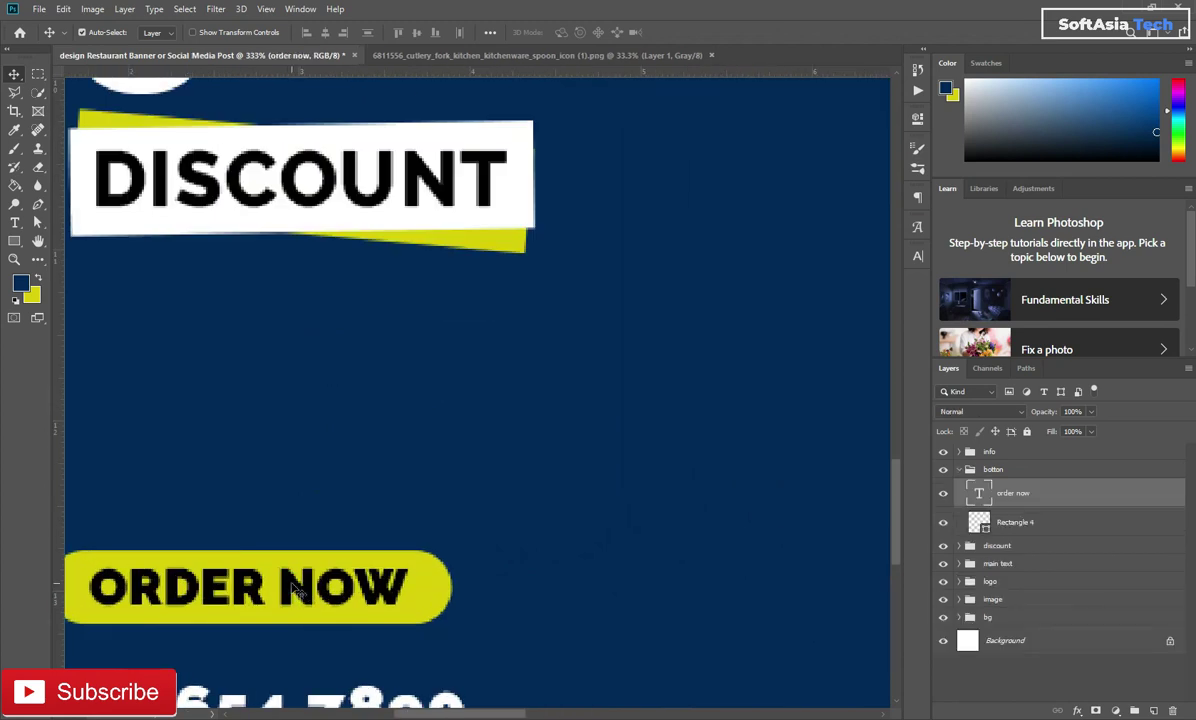
pyautogui.click(916, 256)
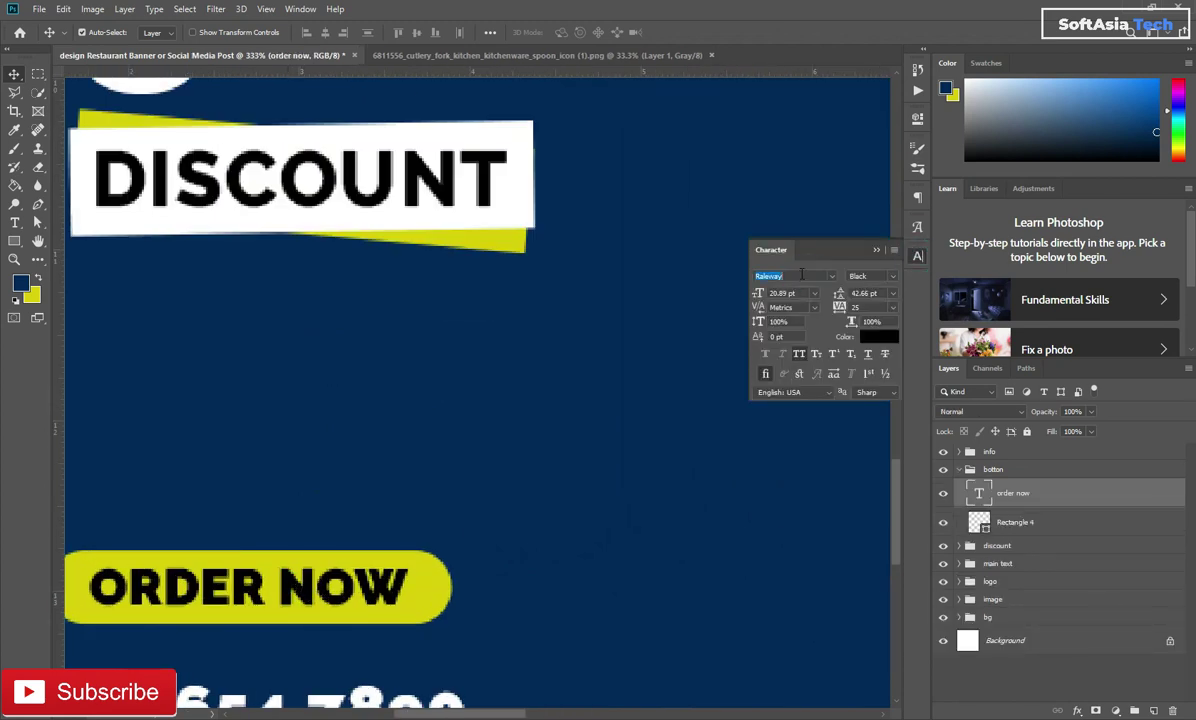
pyautogui.click(790, 276)
pyautogui.write('mont')
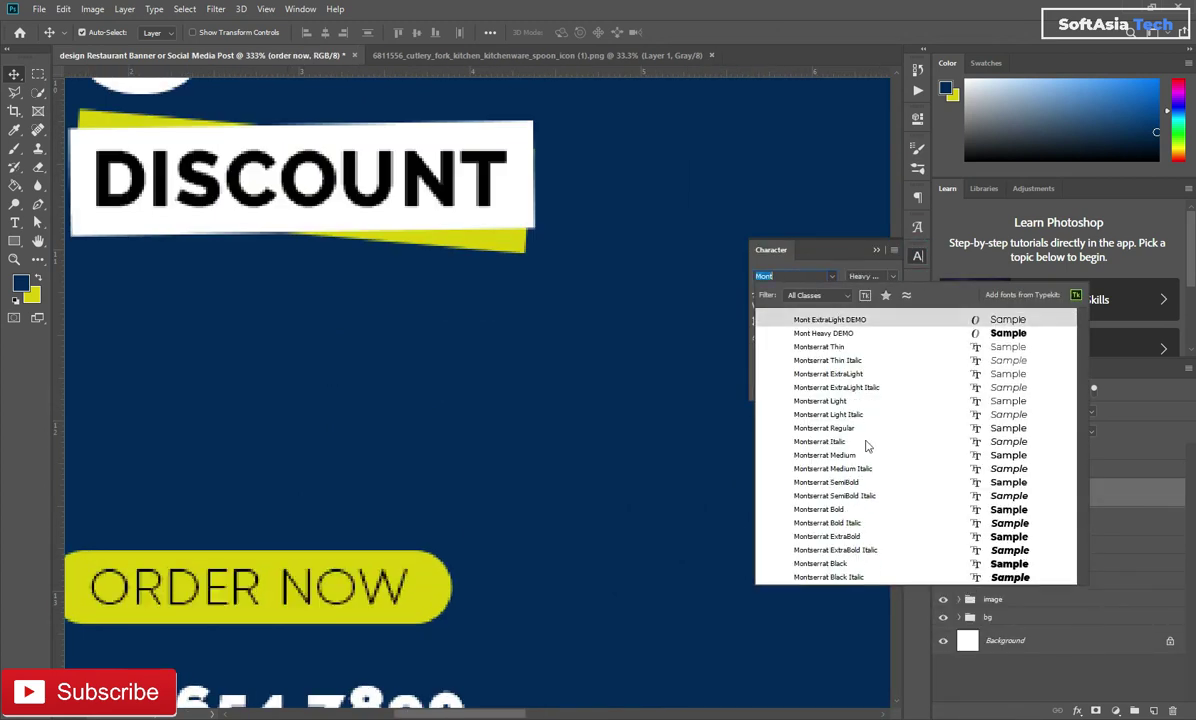
pyautogui.click(838, 563)
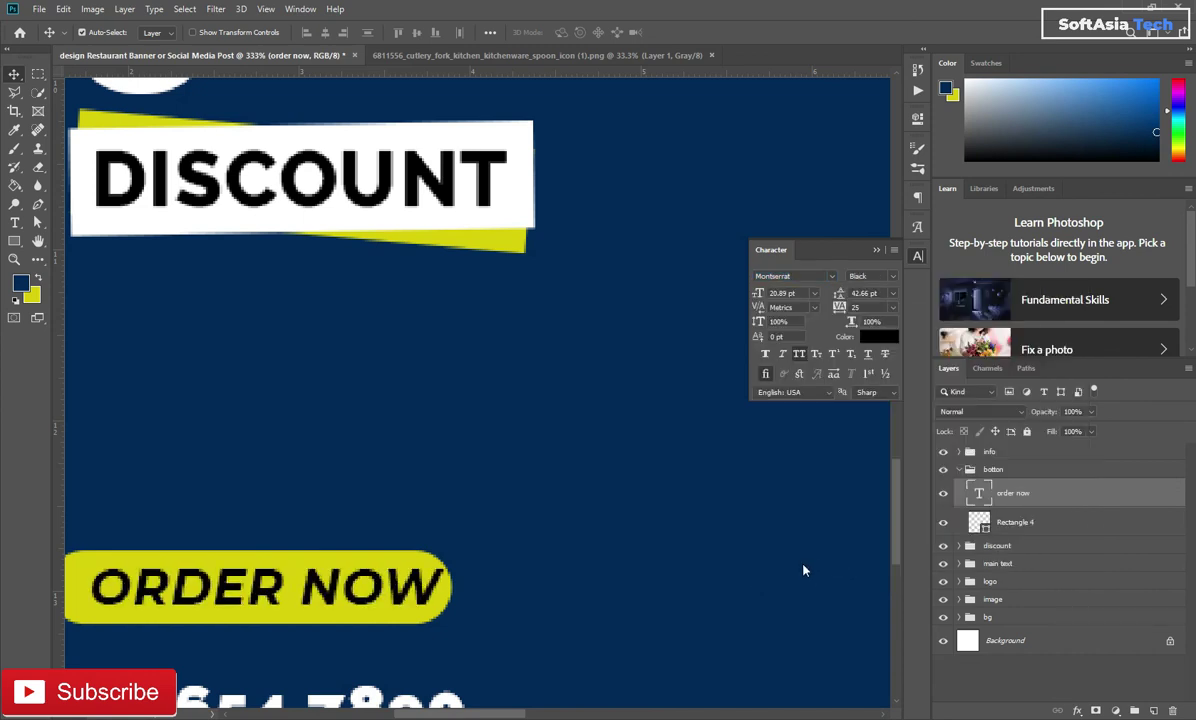
pyautogui.click(877, 250)
# Shrink ORDER NOW to about 89% and centre it on the yellow button.
pyautogui.hotkey('ctrl', 't')
pyautogui.moveTo(445, 565); pyautogui.dragTo(398, 588)
pyautogui.press('Return')
pyautogui.keyDown('ctrl'); pyautogui.click(978, 521); pyautogui.keyUp('ctrl')
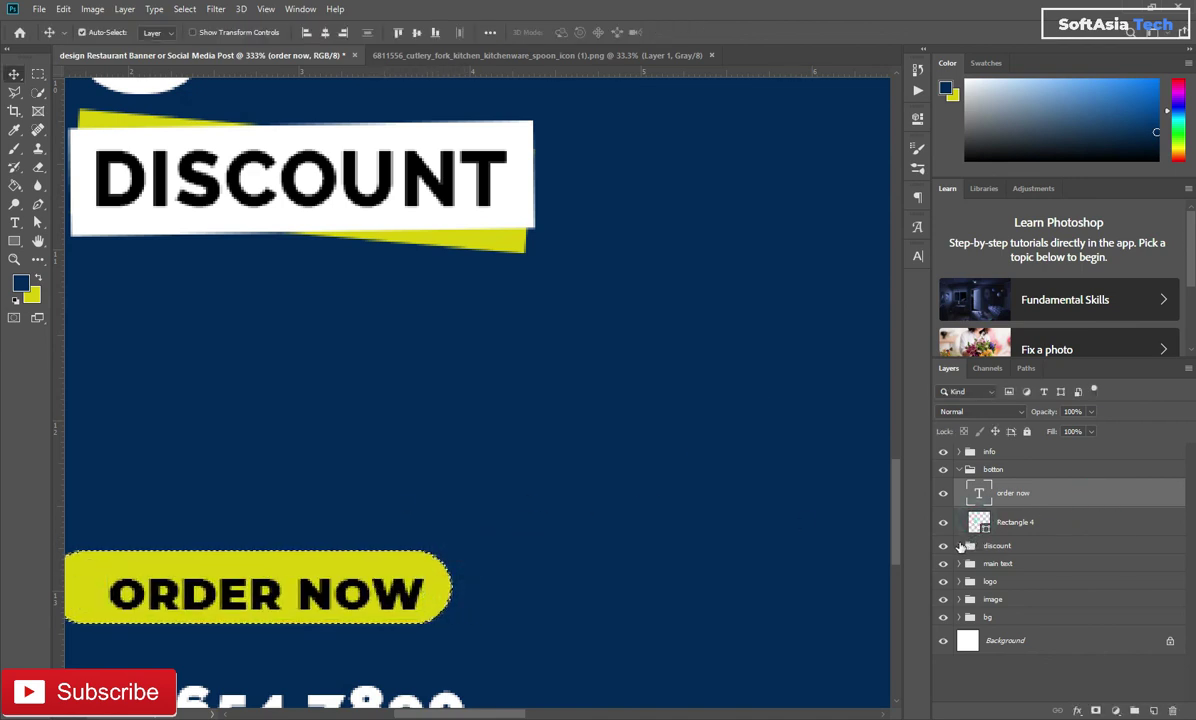
pyautogui.click(326, 33)
pyautogui.click(416, 32)
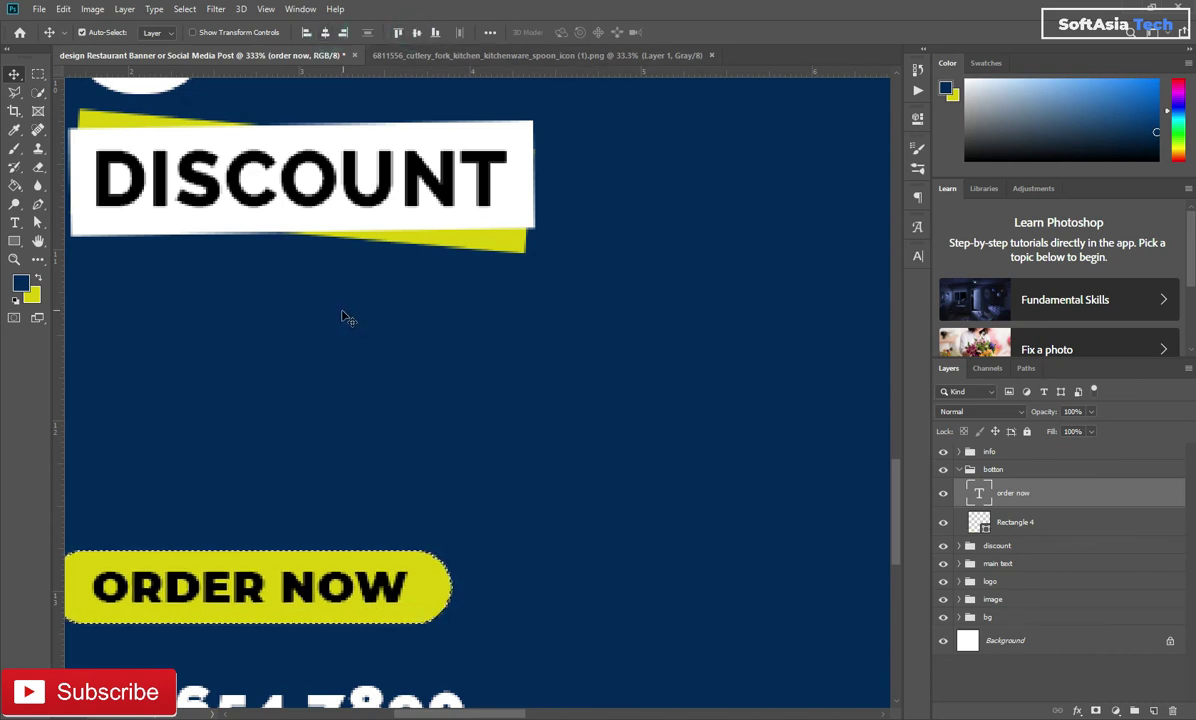
pyautogui.scroll(-1, 345, 318)
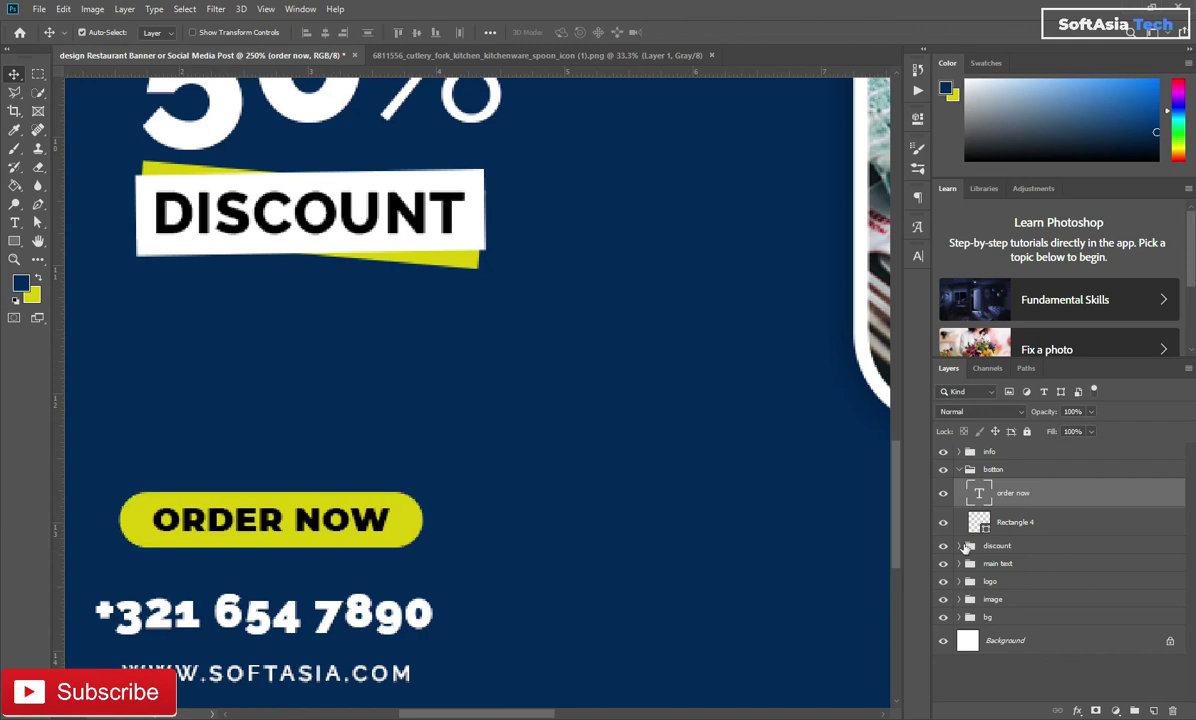
pyautogui.click(955, 470)
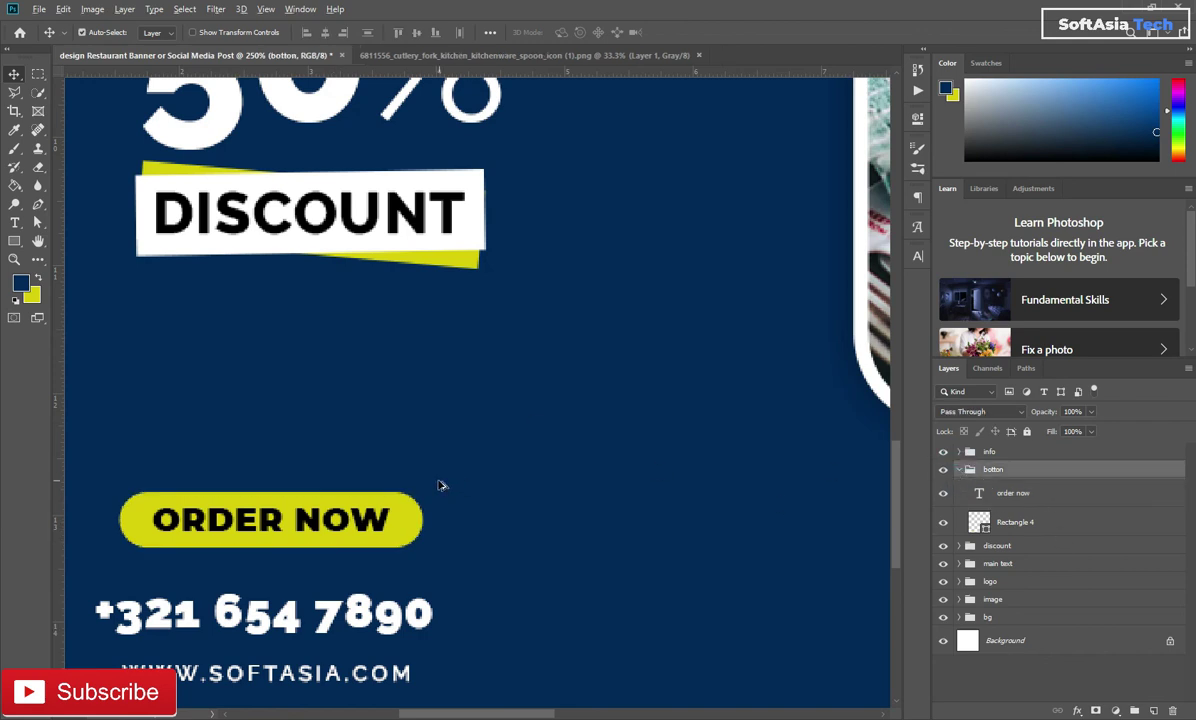
pyautogui.scroll(-3, 438, 485)
pyautogui.scroll(-2, 431, 490)
pyautogui.scroll(-1, 414, 488)
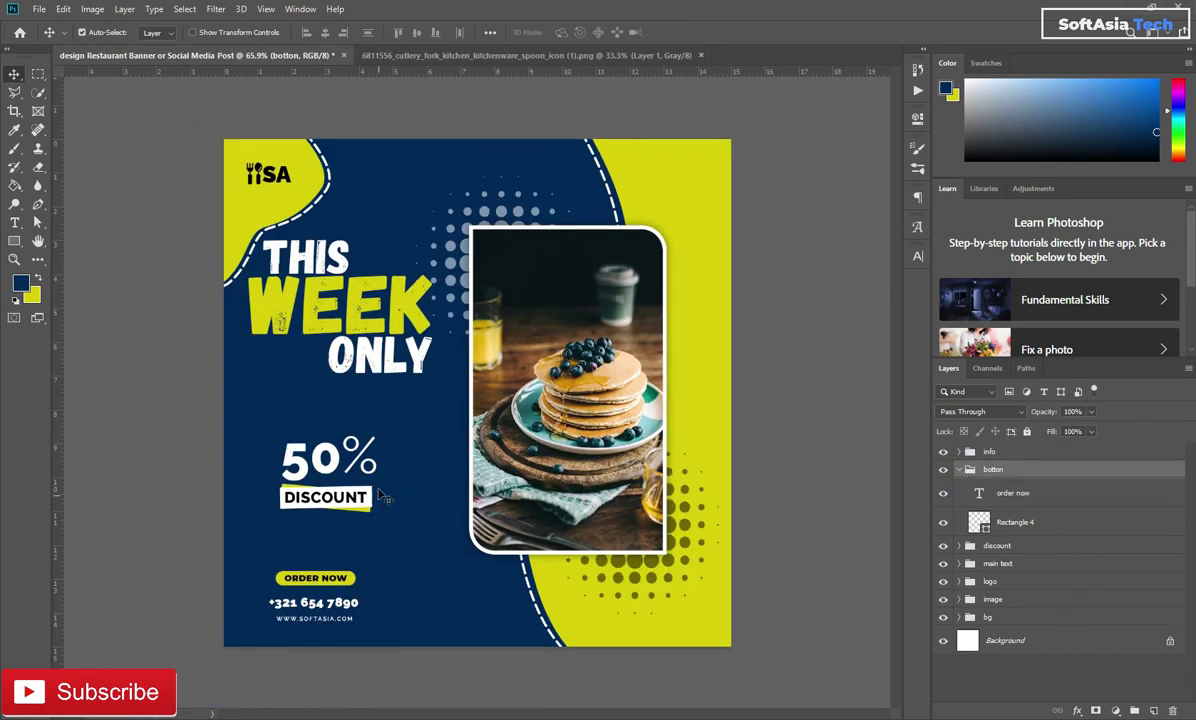